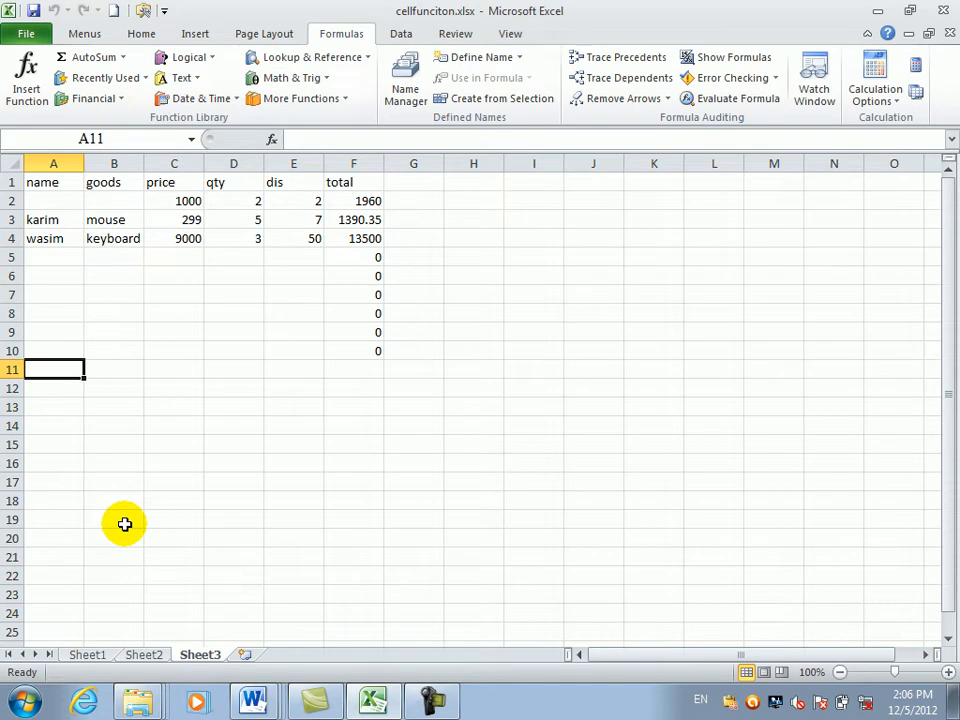
Add the column headers price, item and last in cells A11, B11 and C11
key(BackSpace)
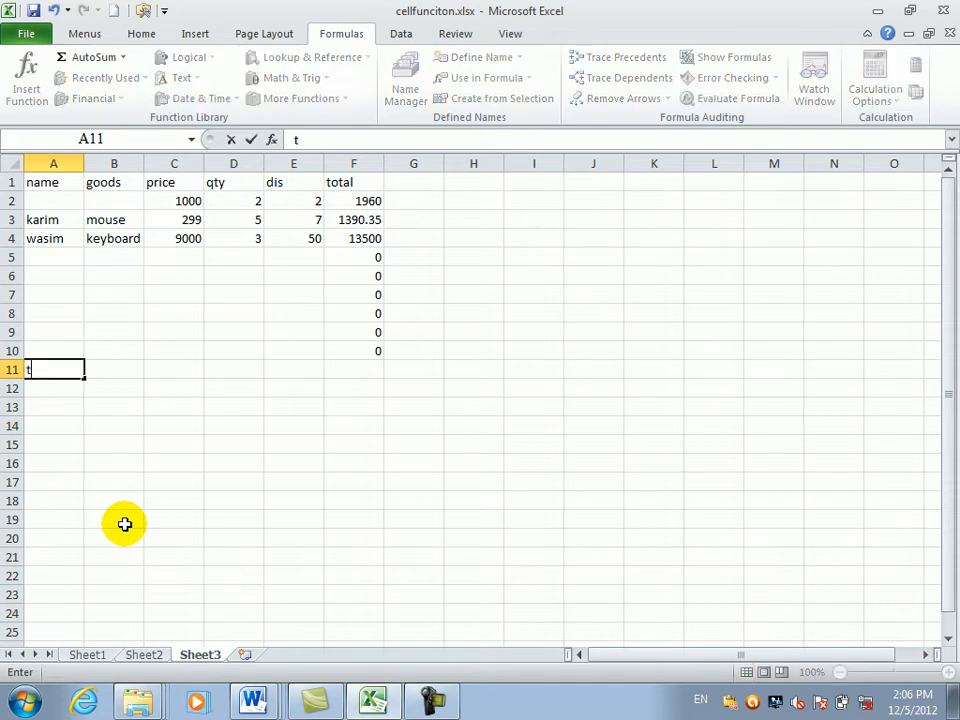
text(price)
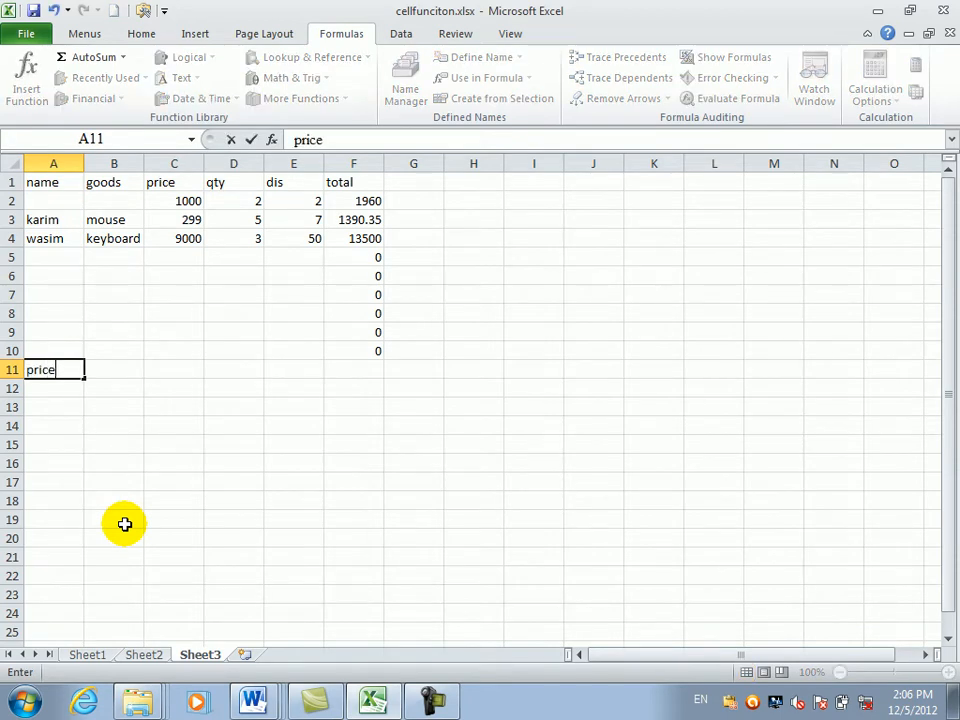
key(Tab)
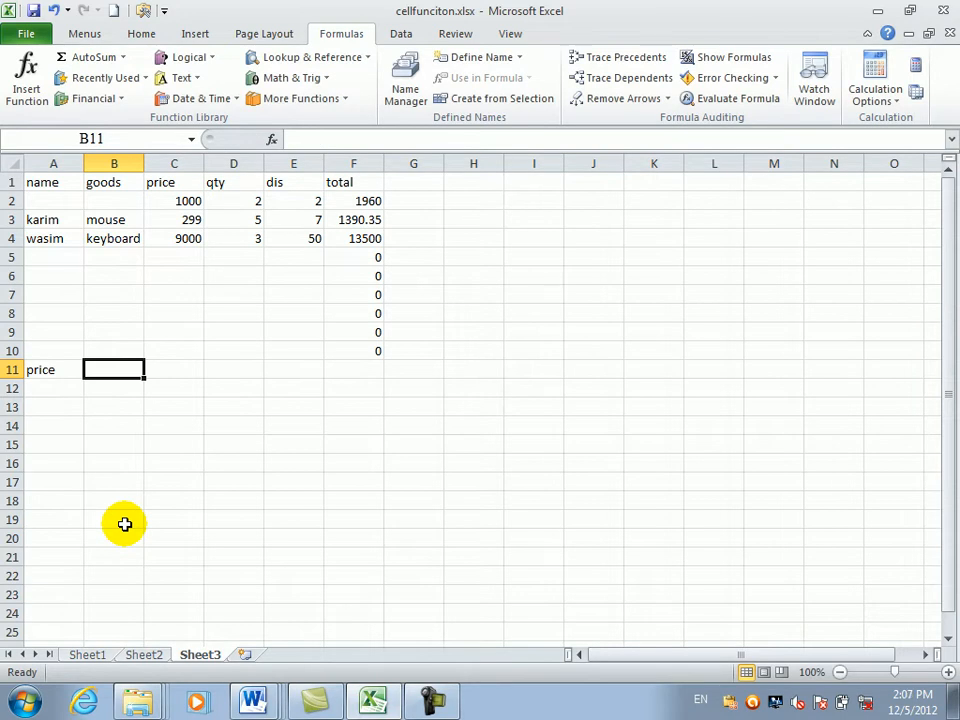
text(item)
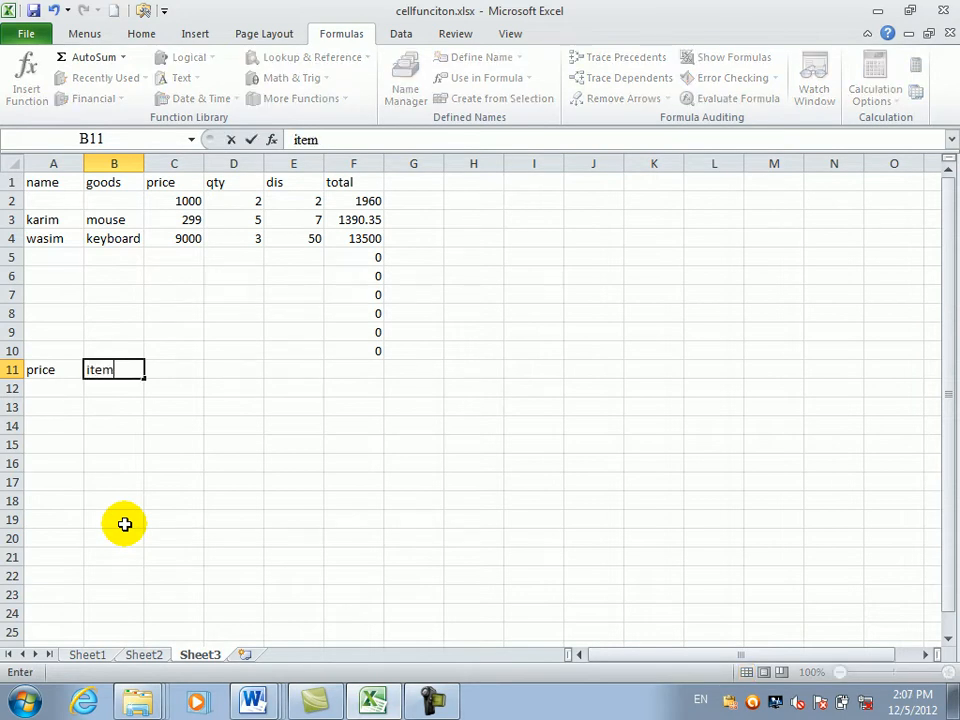
key(Tab)
text(retio)
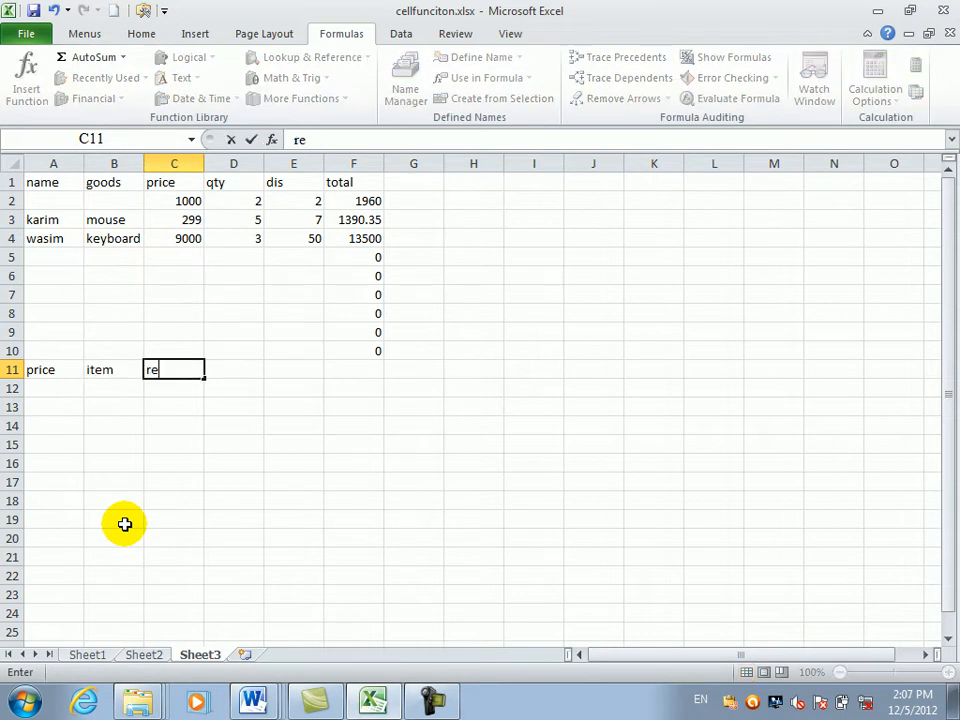
key(BackSpace)
key(BackSpace)
key(BackSpace)
key(BackSpace)
key(BackSpace)
text(pe)
key(BackSpace)
key(BackSpace)
text(latst)
key(BackSpace)
key(BackSpace)
key(BackSpace)
text(st)
key(Return)
Enter the formula =IFERROR(A12/B12,"iferror") in cell C12
text(=)
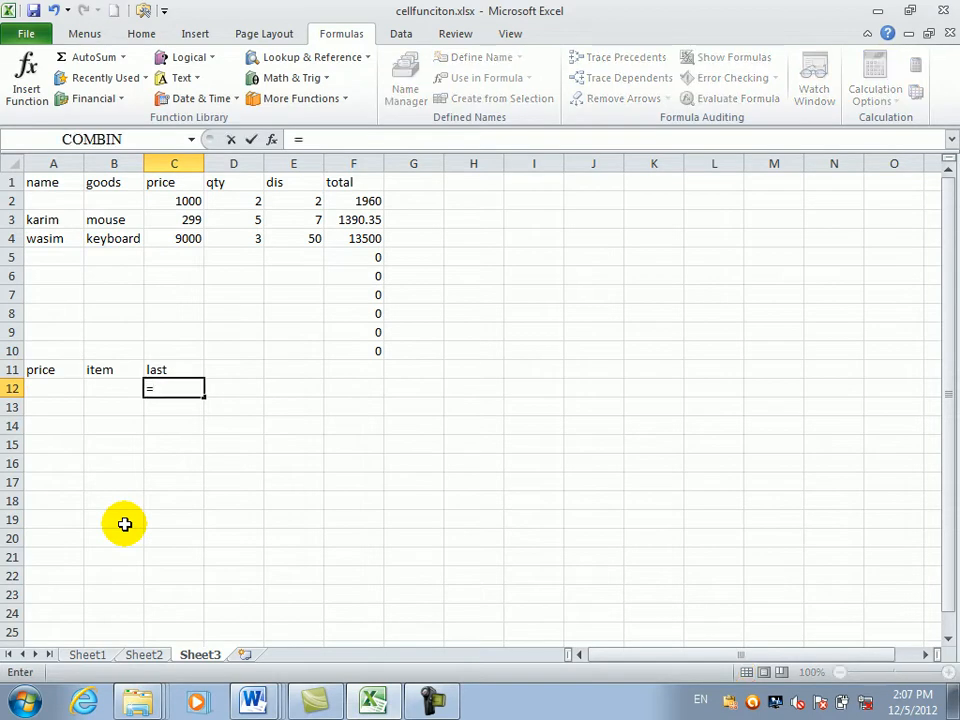
text(ife)
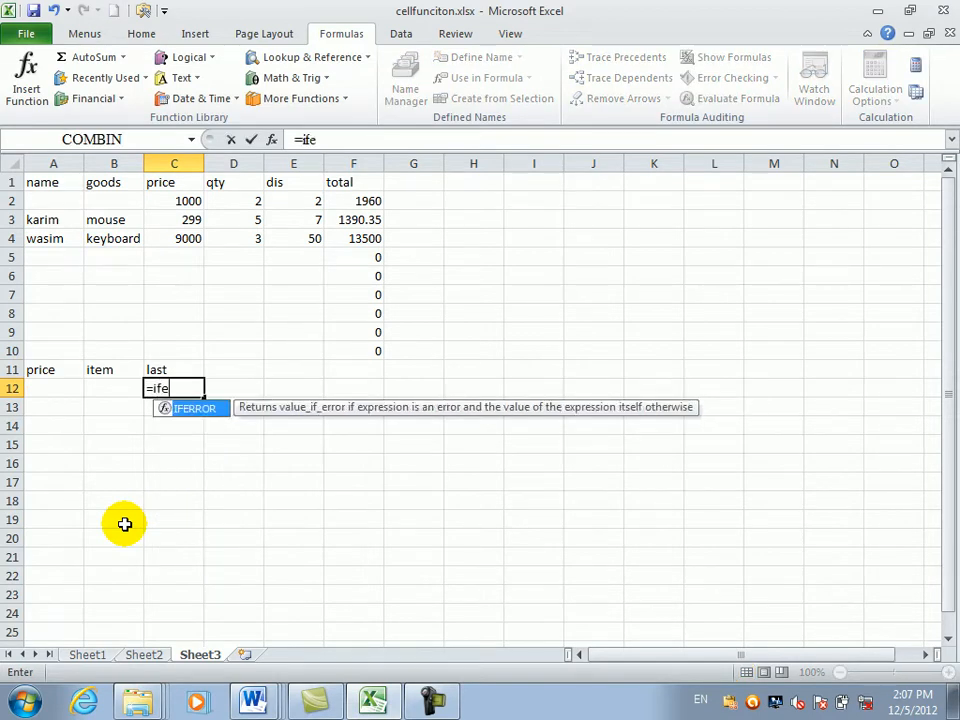
key(Tab)
click(59, 388)
text(/)
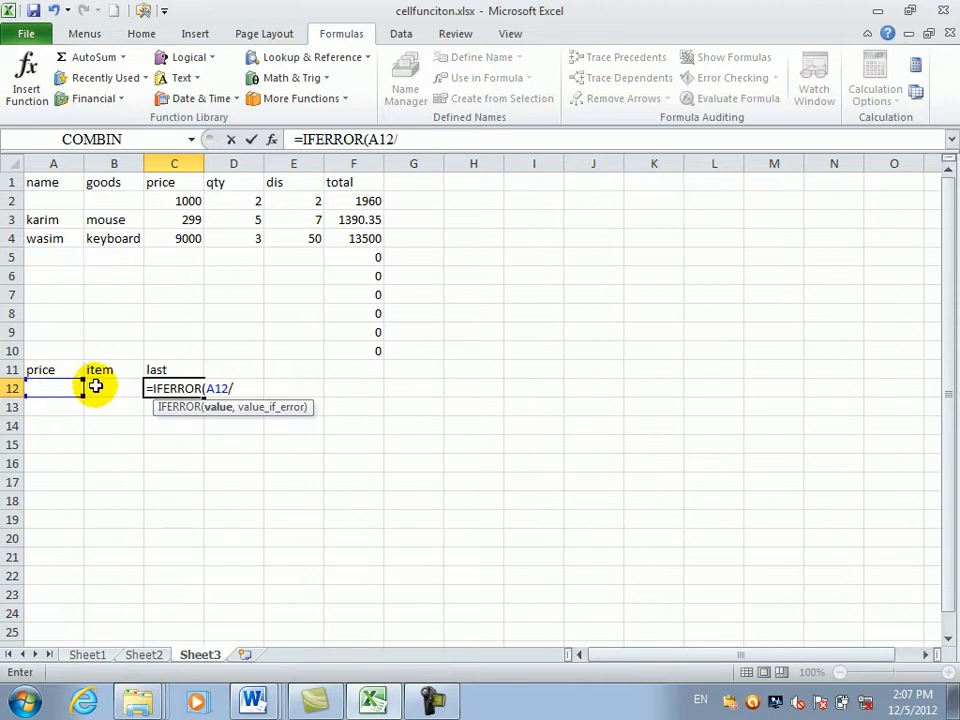
click(103, 386)
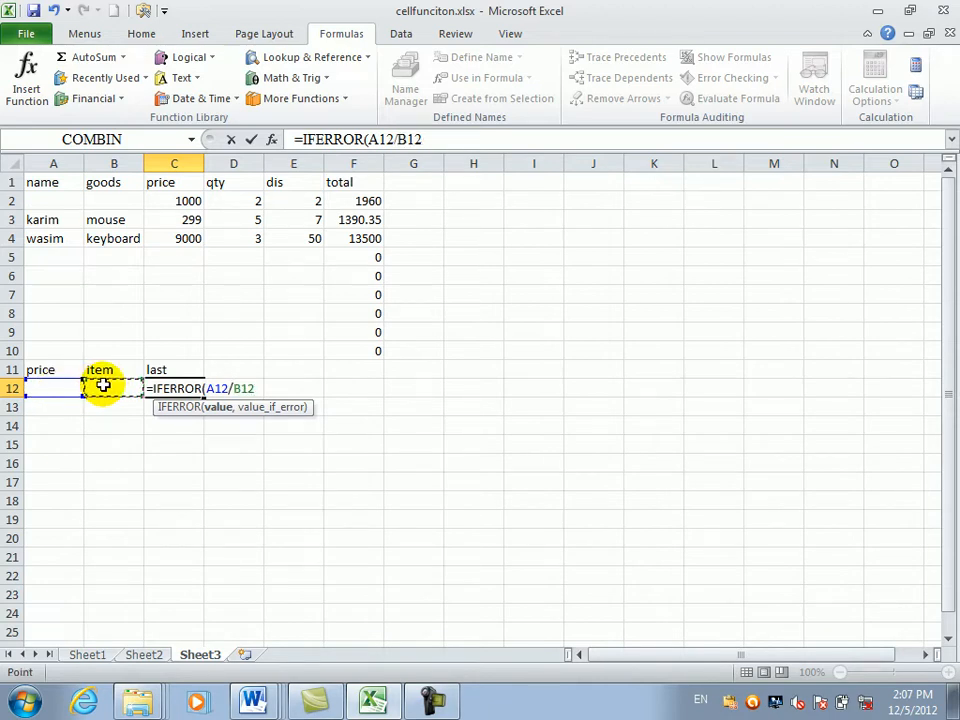
text(,")
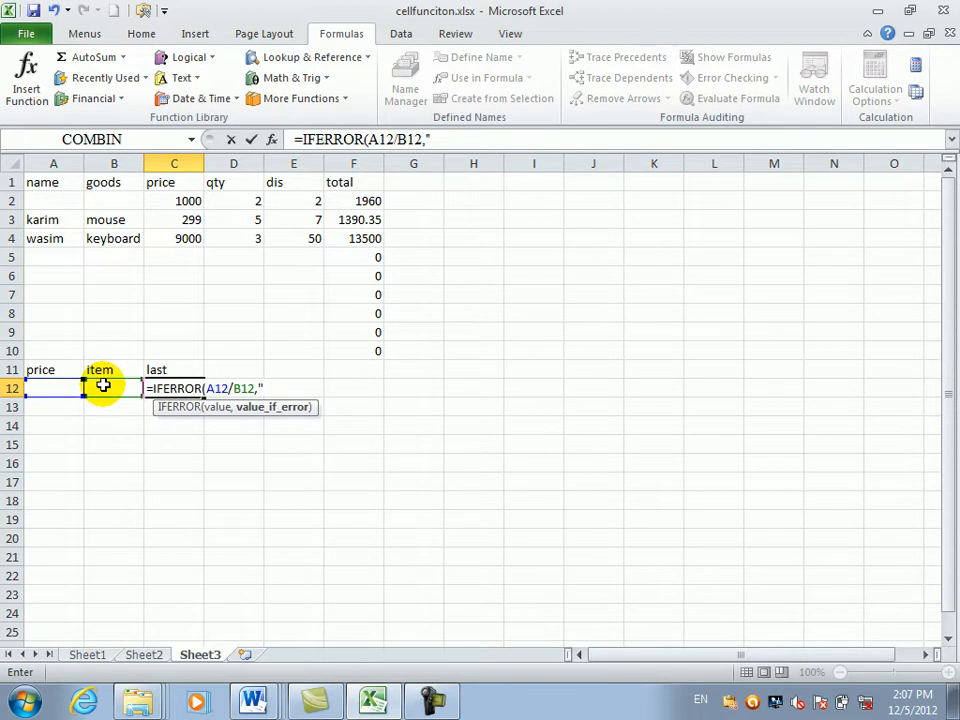
text(e)
key(BackSpace)
text(ier)
key(BackSpace)
key(BackSpace)
text(ferror"))
key(Return)
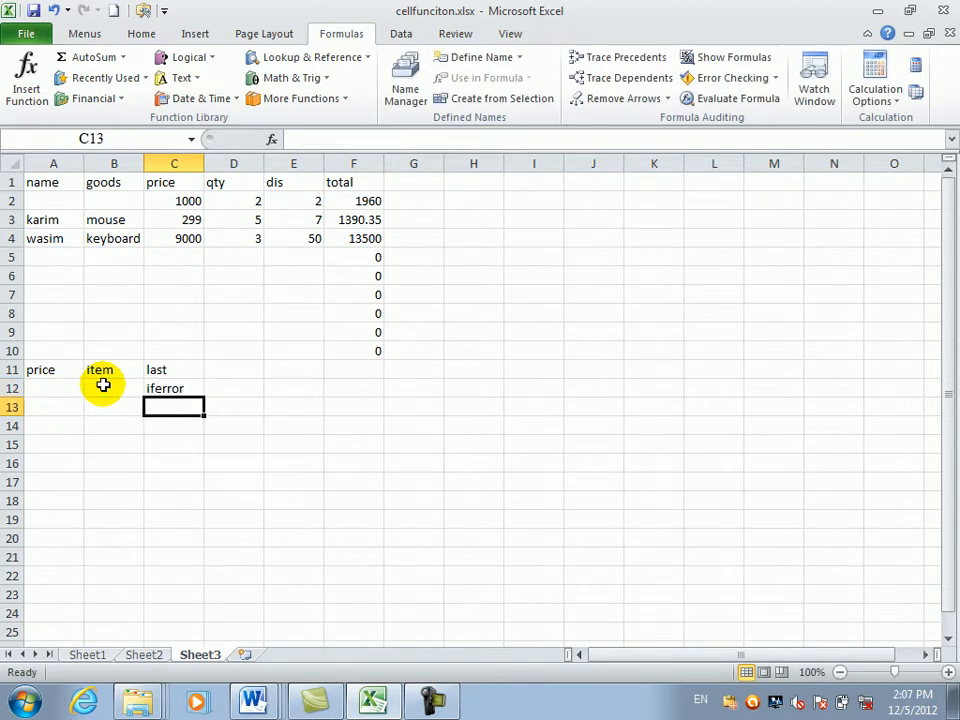
Try 12/5 as the price value in cell A12
click(47, 392)
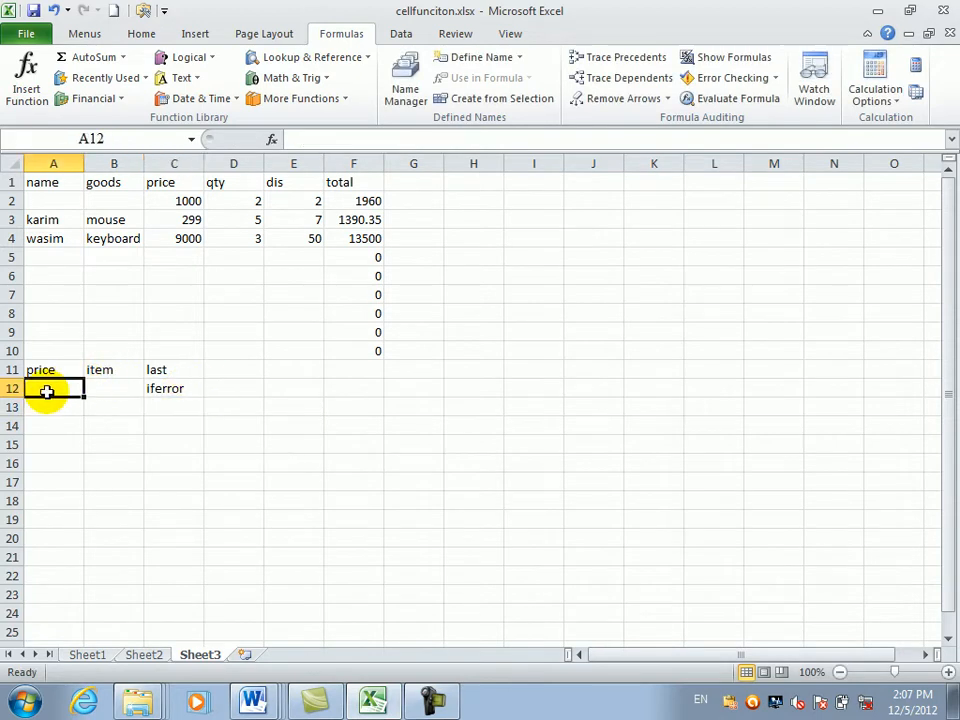
text(12/5)
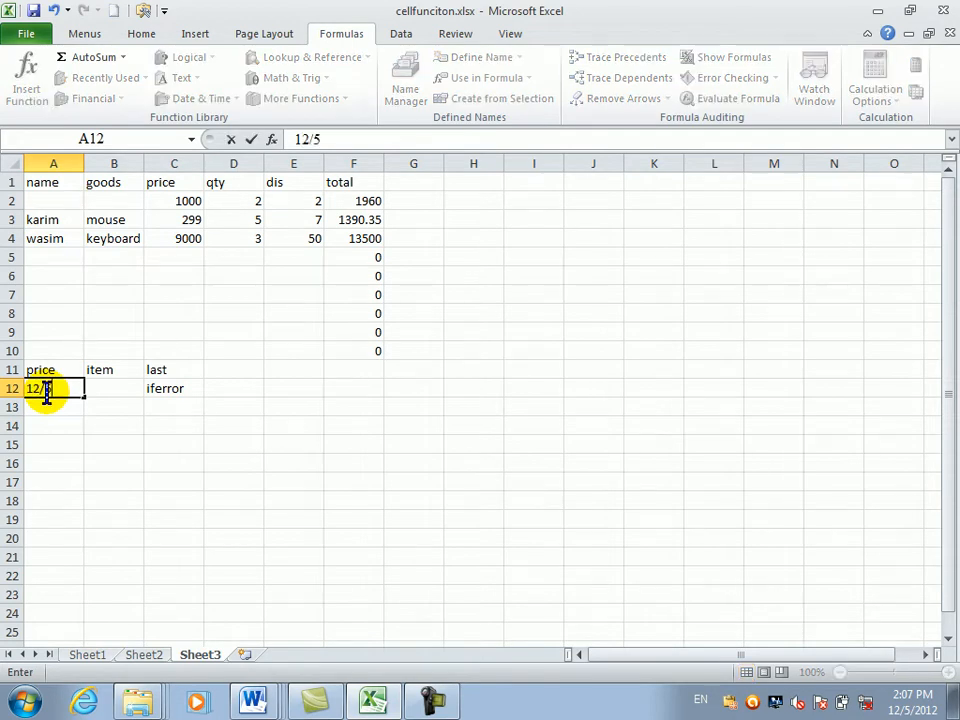
key(Return)
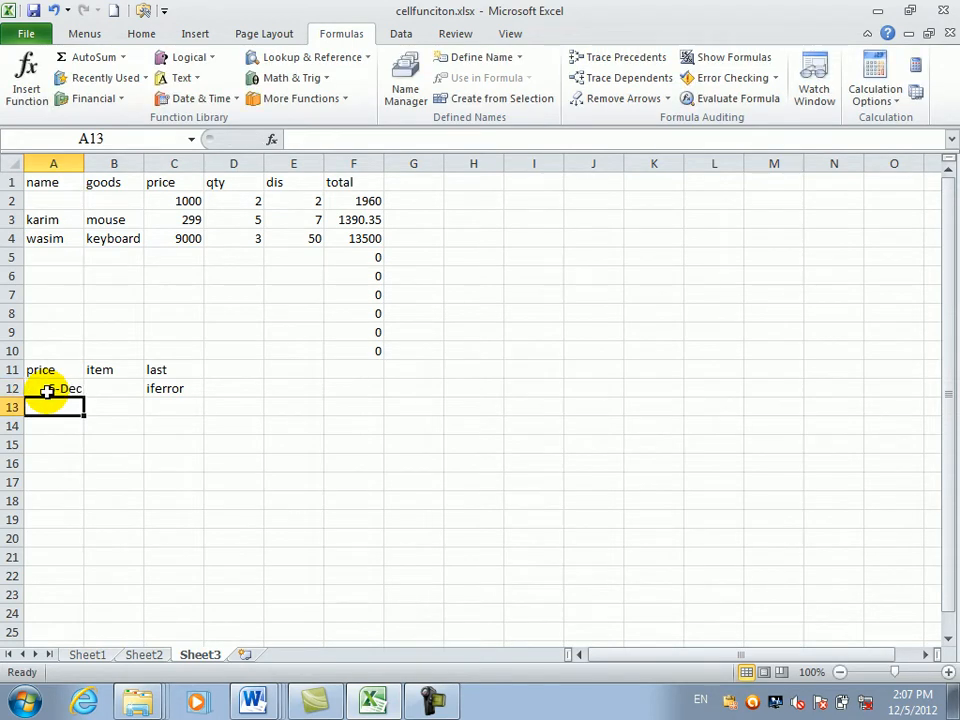
Set the number format of price cells A12 to A20 to General
click(67, 386)
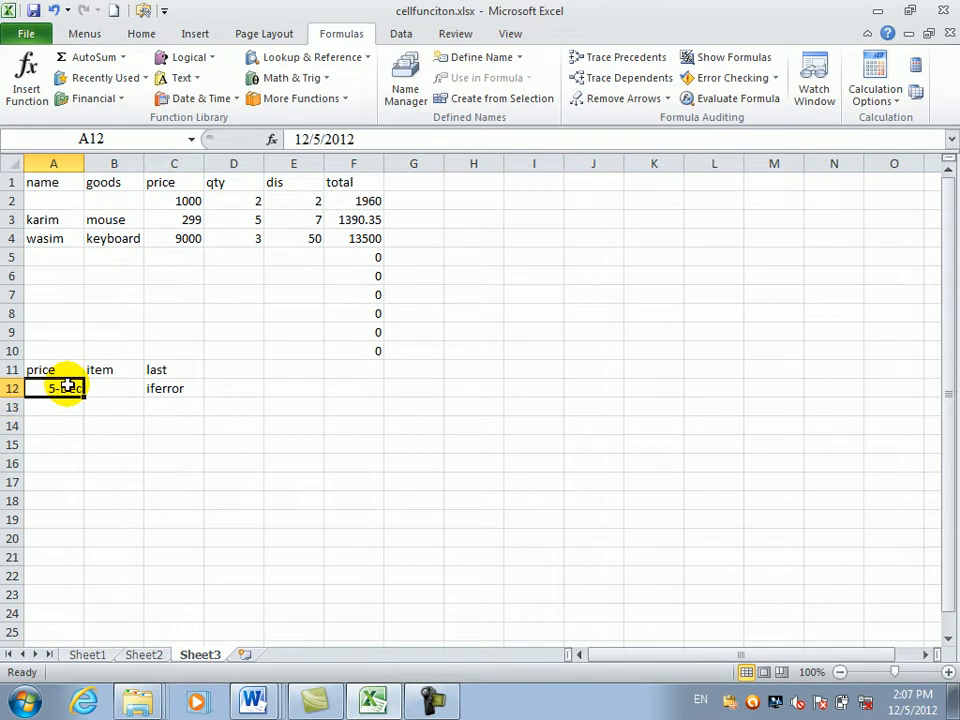
click(141, 36)
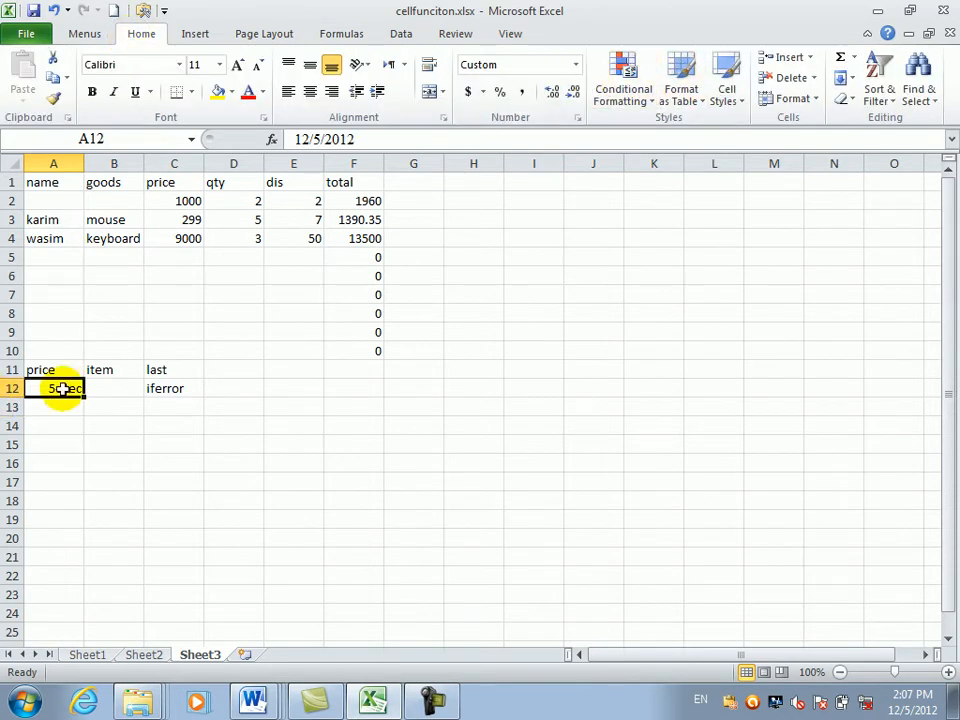
drag(59, 388, 66, 527)
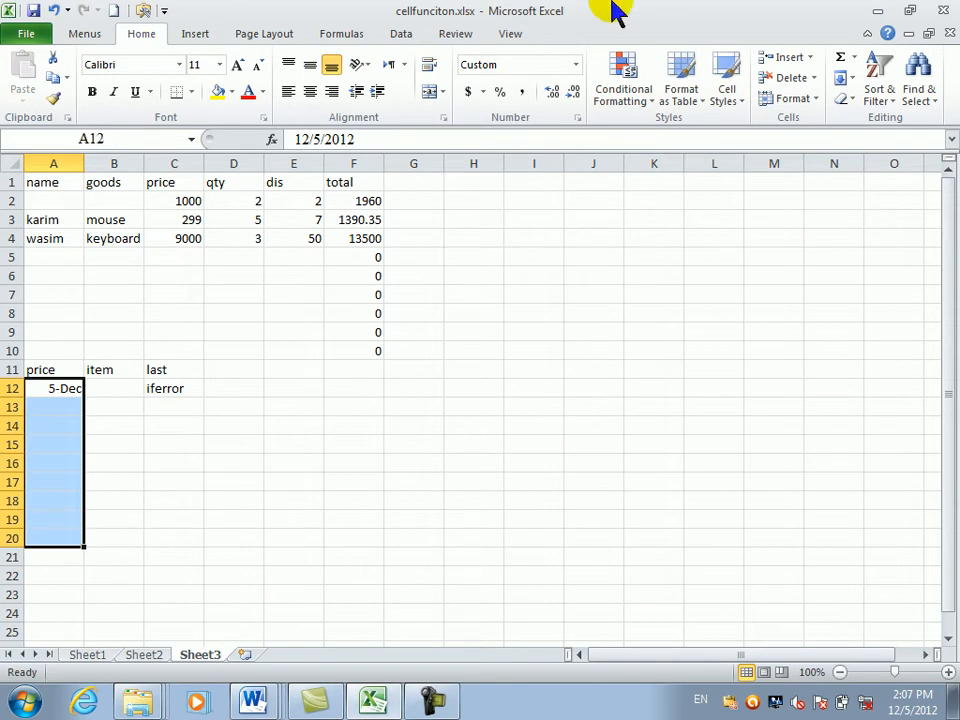
click(577, 65)
click(467, 88)
click(210, 466)
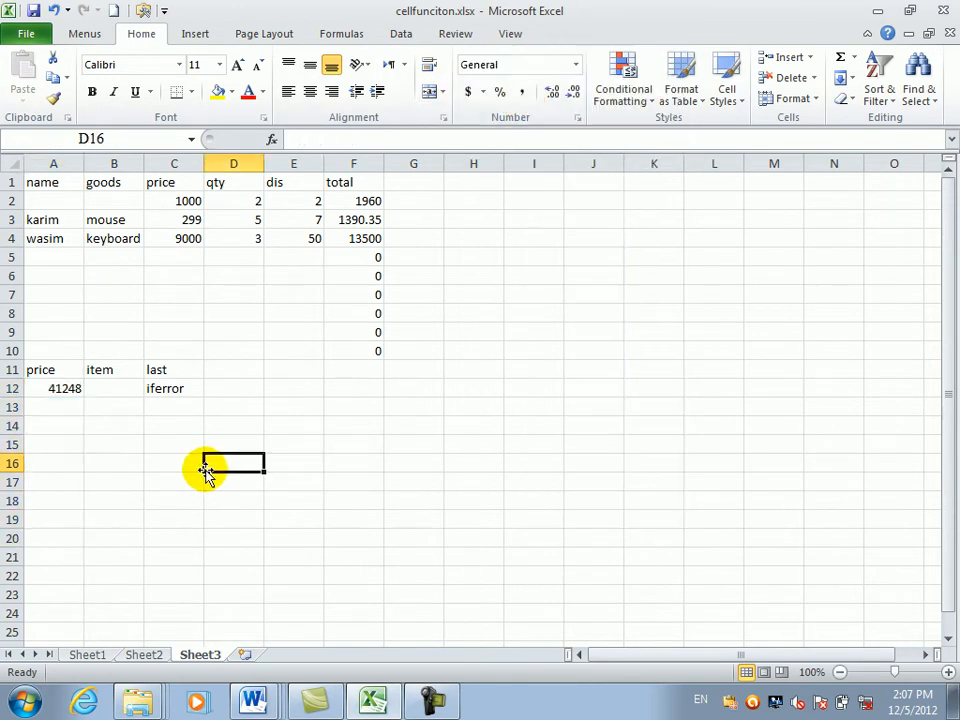
Enter 12 as the price in A12 and 4 as the item value in B12
click(54, 390)
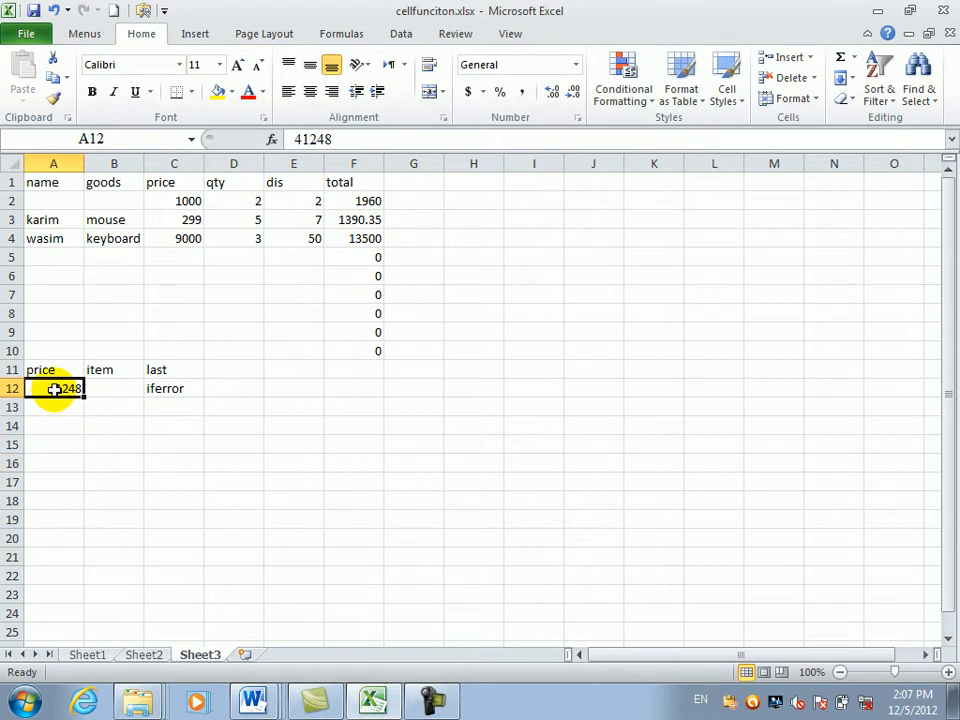
text(12)
key(Tab)
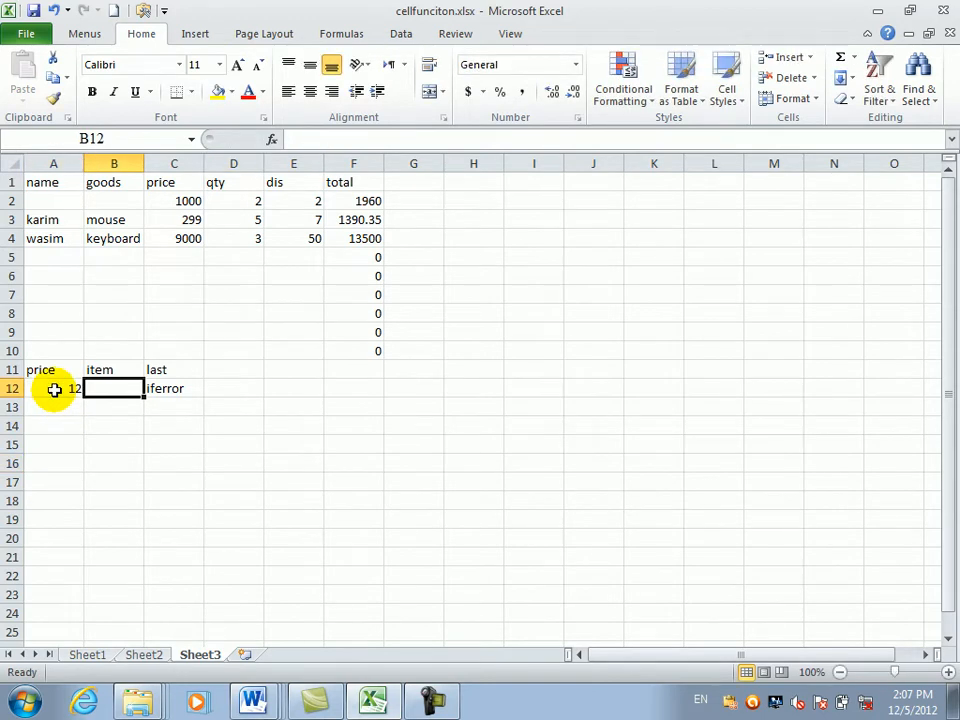
text(4)
key(Return)
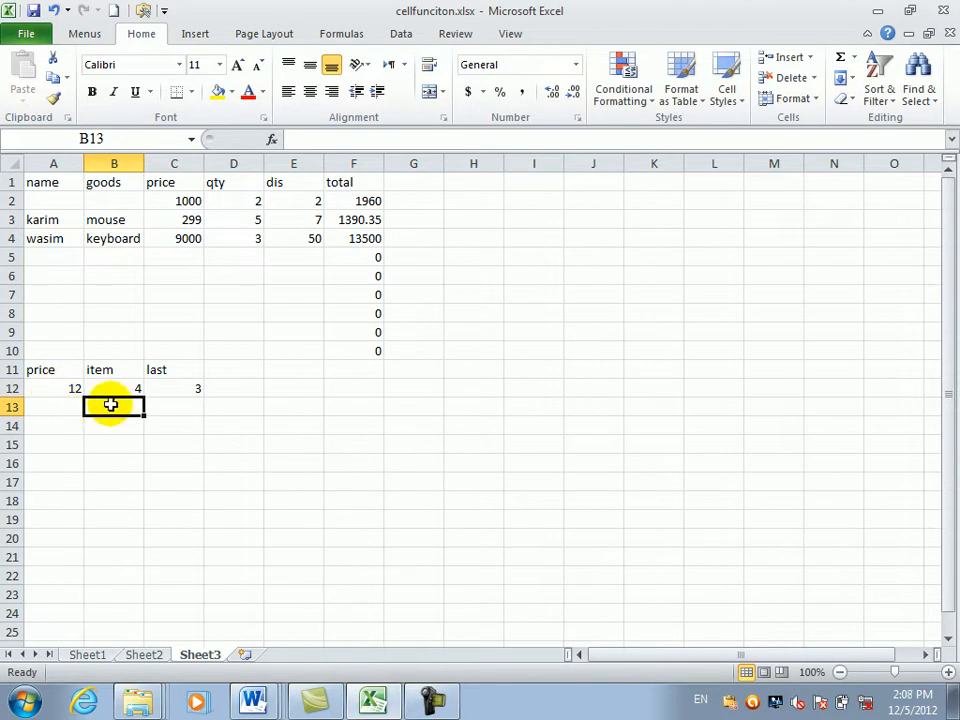
Enter price 3434 and item 34 in row 13, and fill the C12 formula down to C18
click(62, 409)
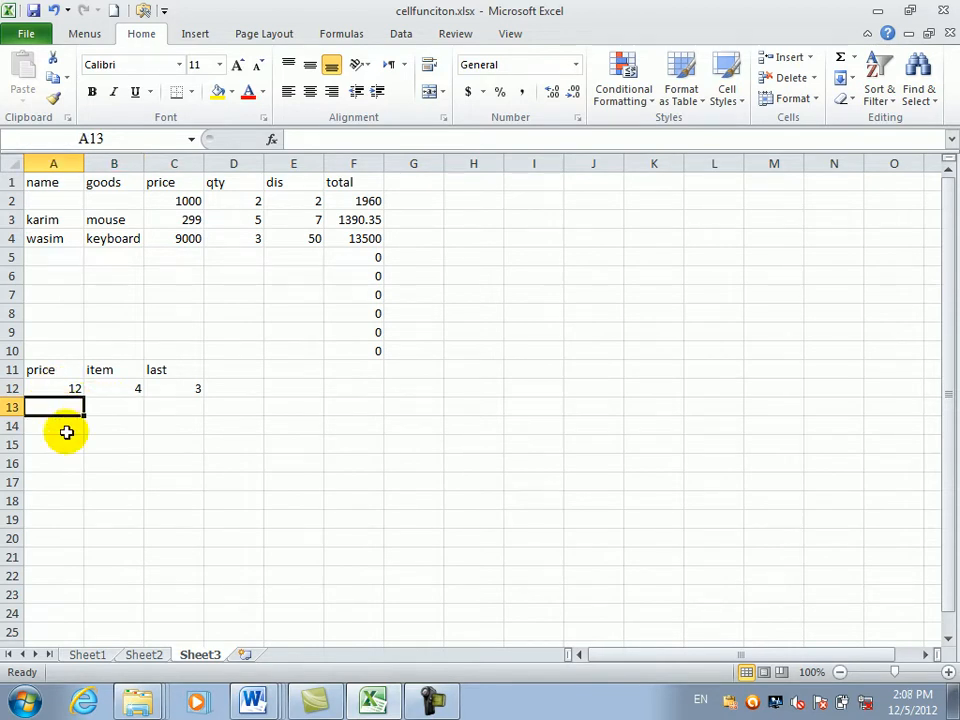
mouse_move(136, 706)
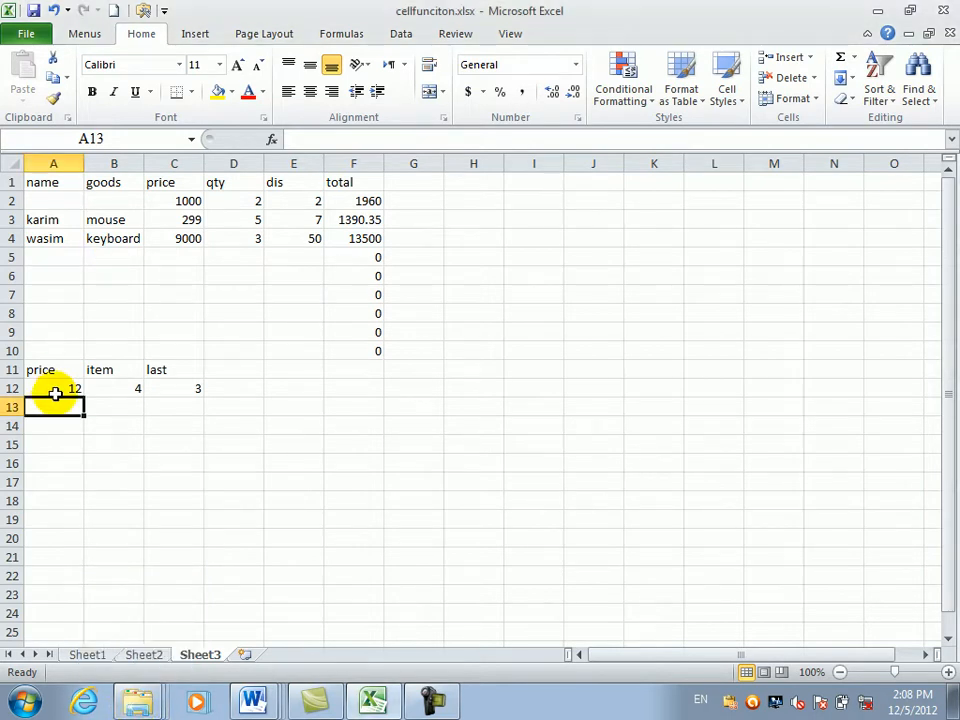
text(3434)
key(Right)
text(34)
key(Return)
click(175, 390)
drag(203, 398, 199, 505)
Enter price 390 in A15 and item value 5 in B15
click(60, 440)
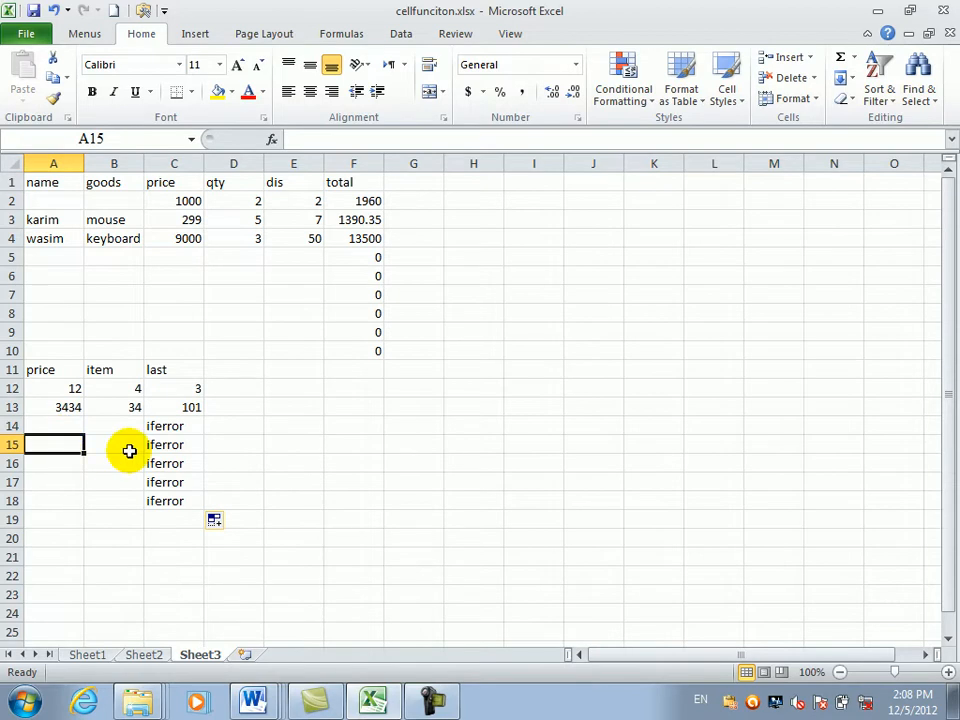
text(390)
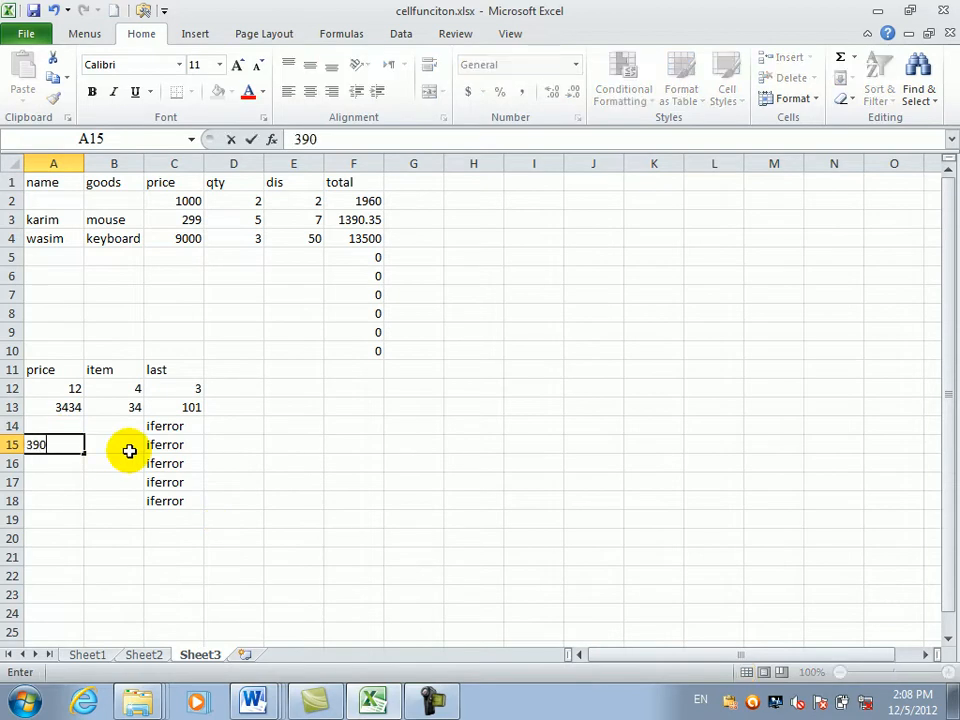
click(129, 451)
text(5)
key(Return)
Enter the non-numeric value 20/a as the price in cell A16
key(Left)
text(20)
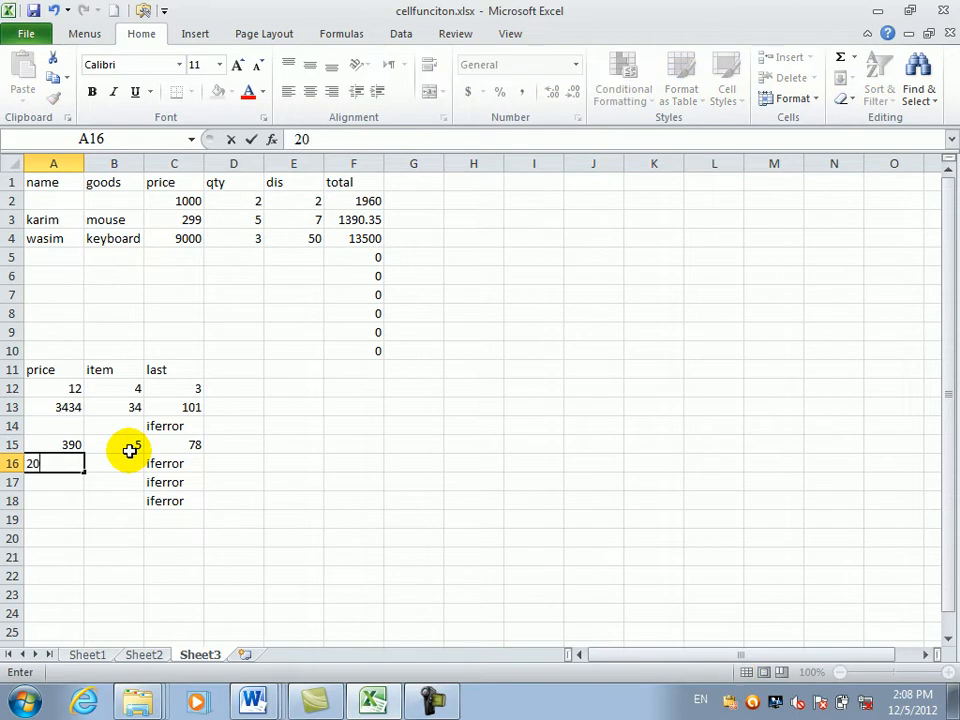
text(/a)
key(Return)
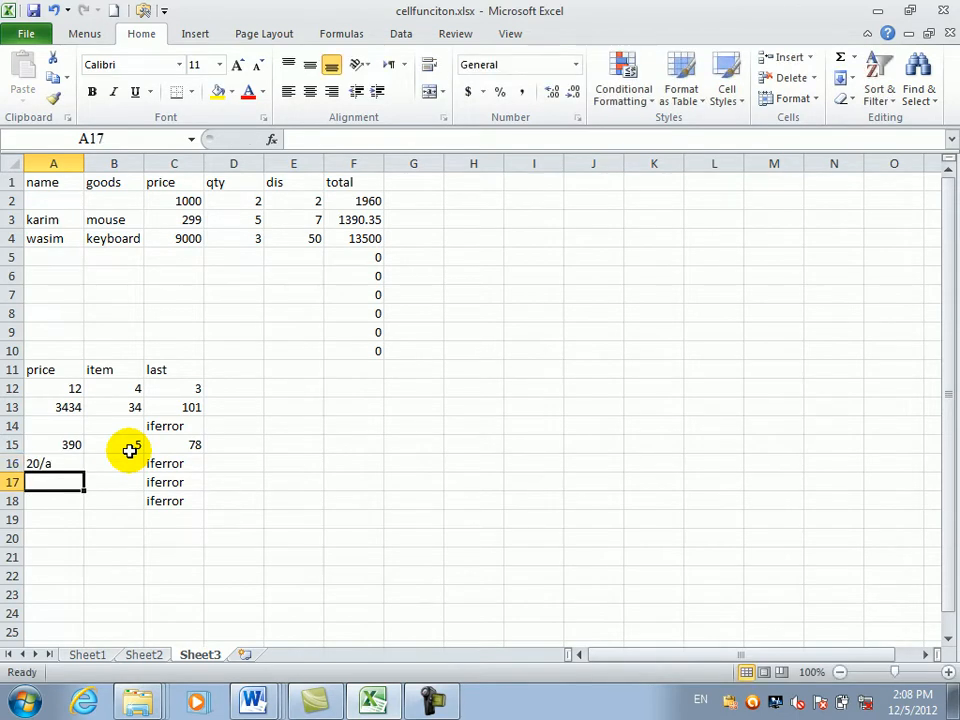
Enter price 0 in A17 and item value 2 in B17
text(12)
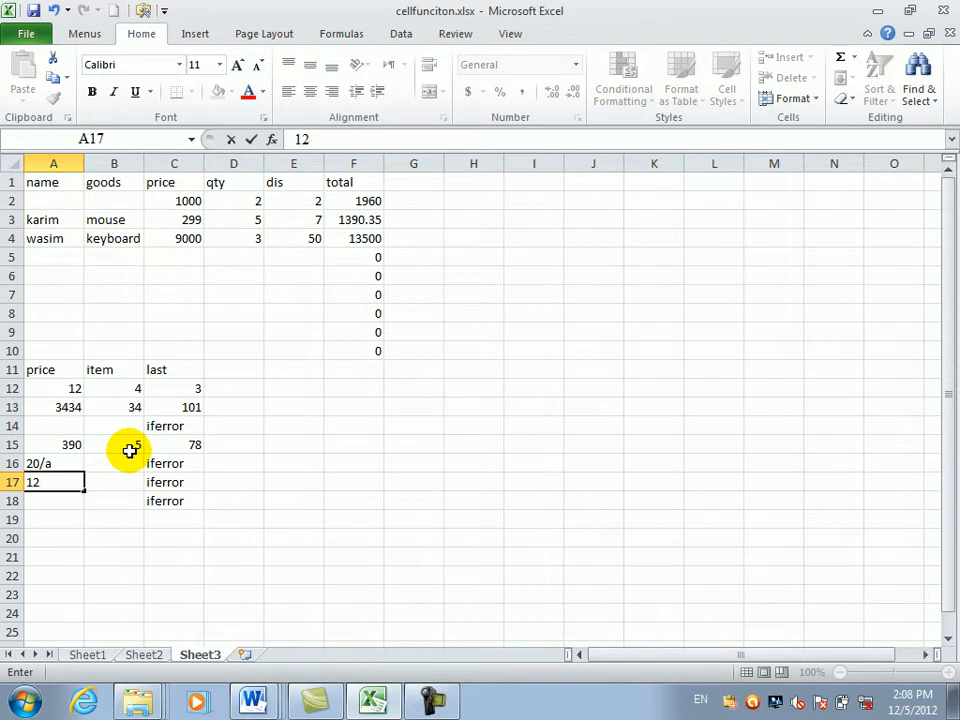
key(BackSpace)
key(BackSpace)
text(0)
key(Tab)
text(2)
key(Return)
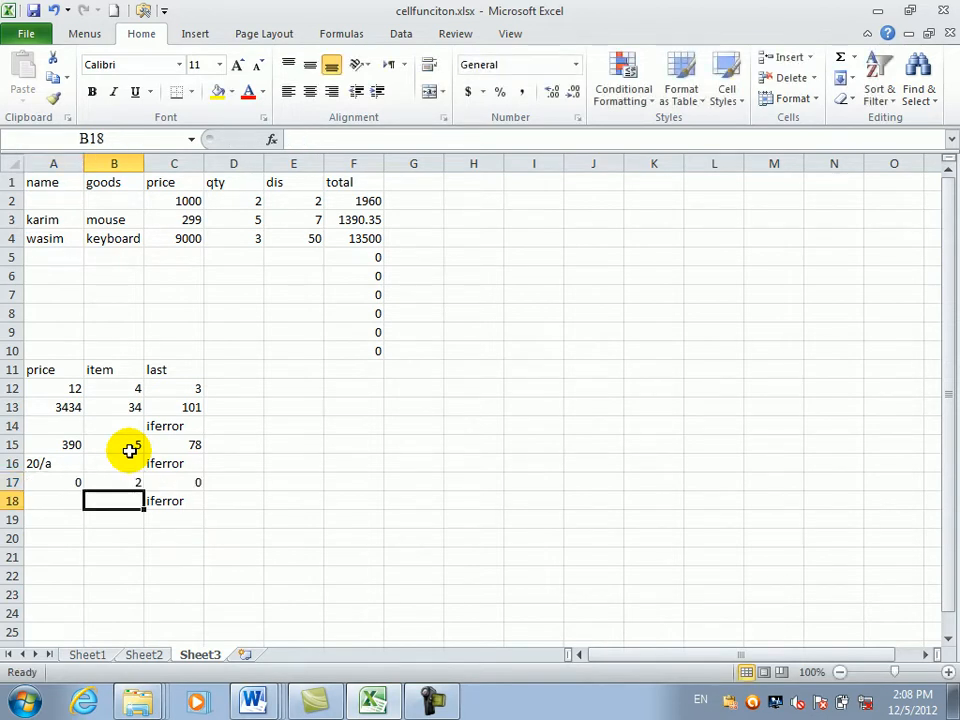
Enter price 2 in A18 and item value 0 in B18, and inspect the formula in C18
click(72, 498)
text(2)
key(Tab)
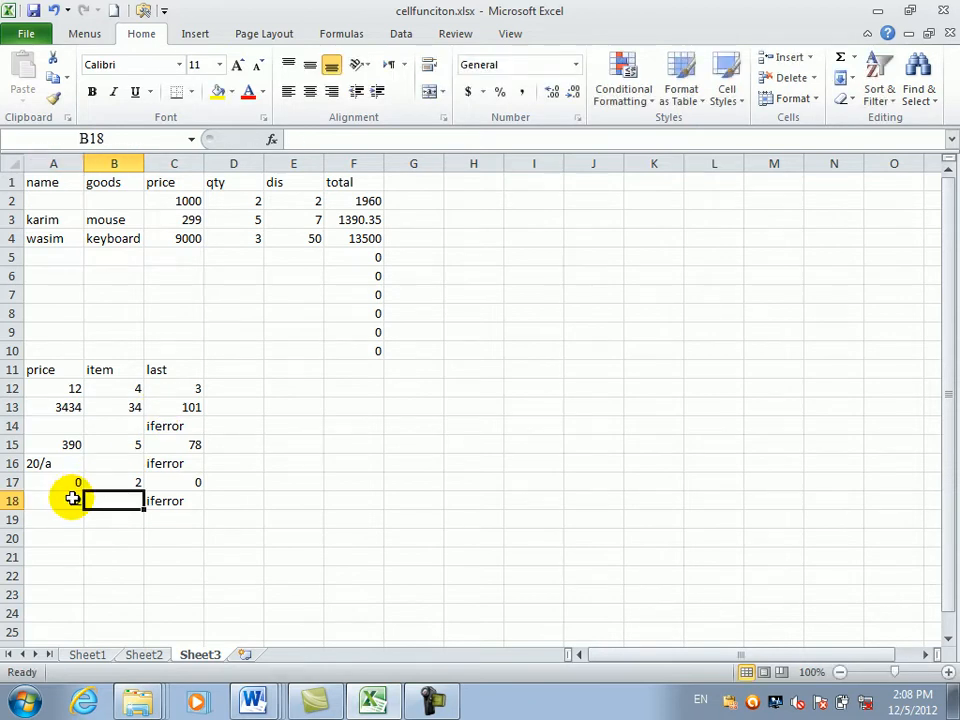
text(0)
key(Return)
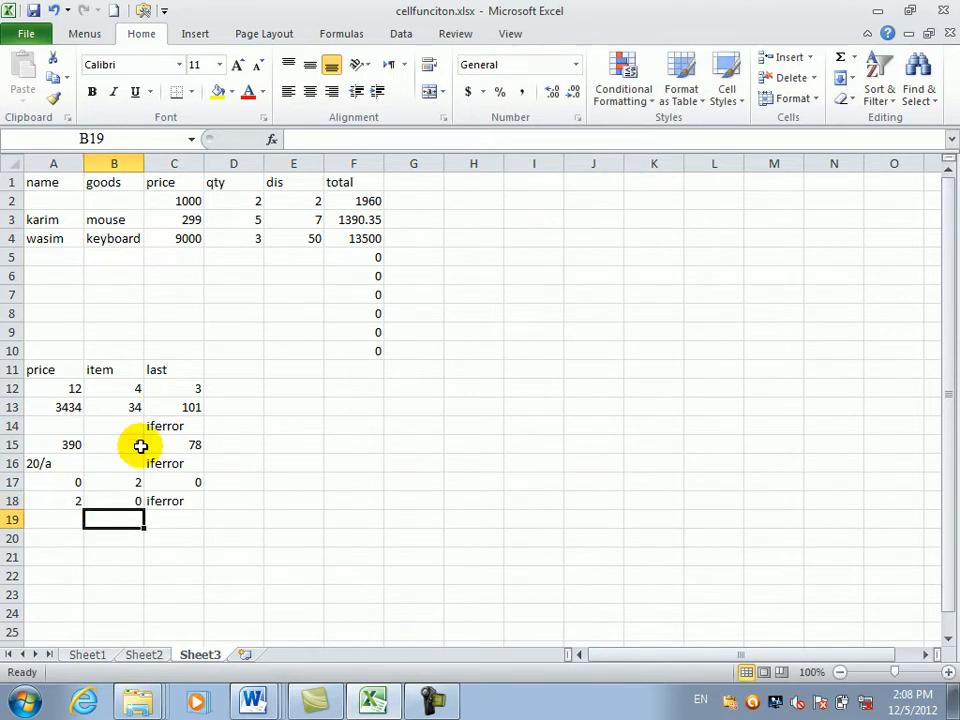
click(166, 500)
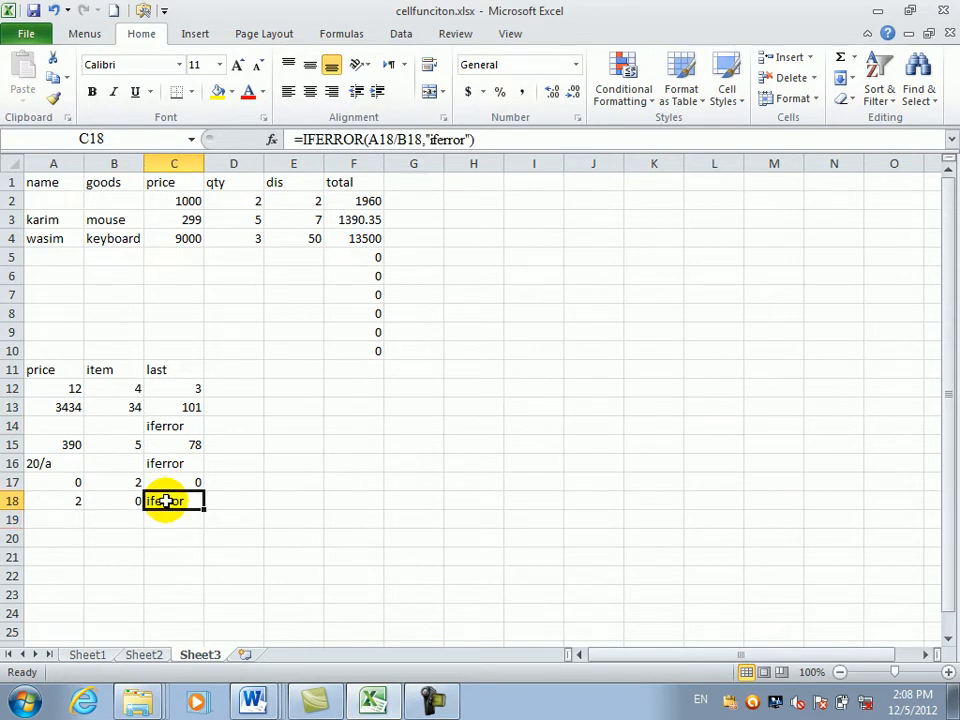
click(341, 35)
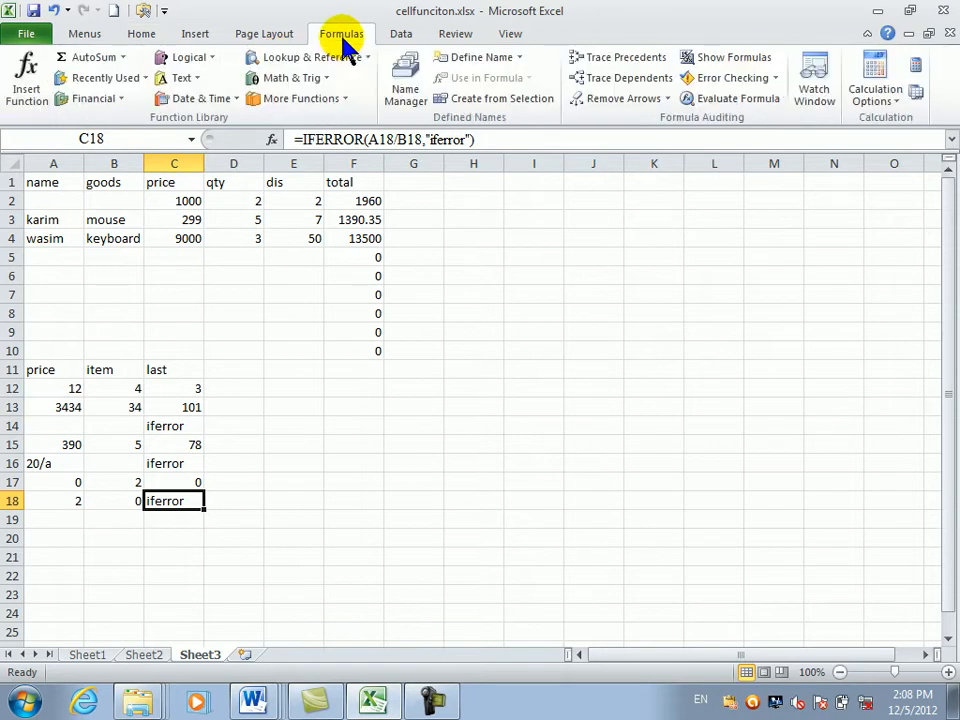
click(211, 59)
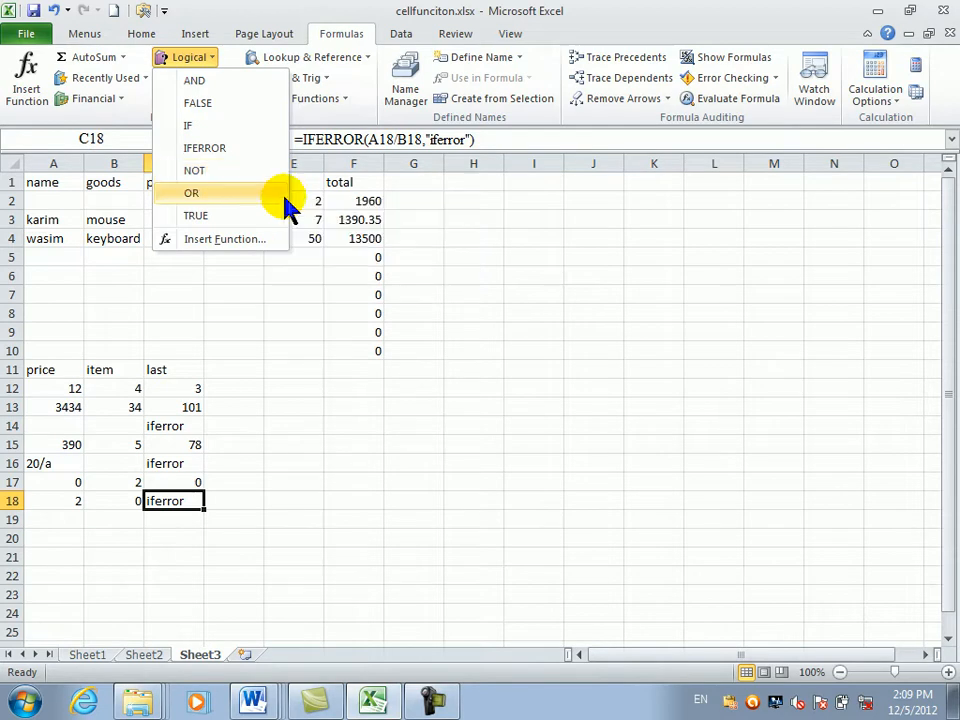
click(302, 288)
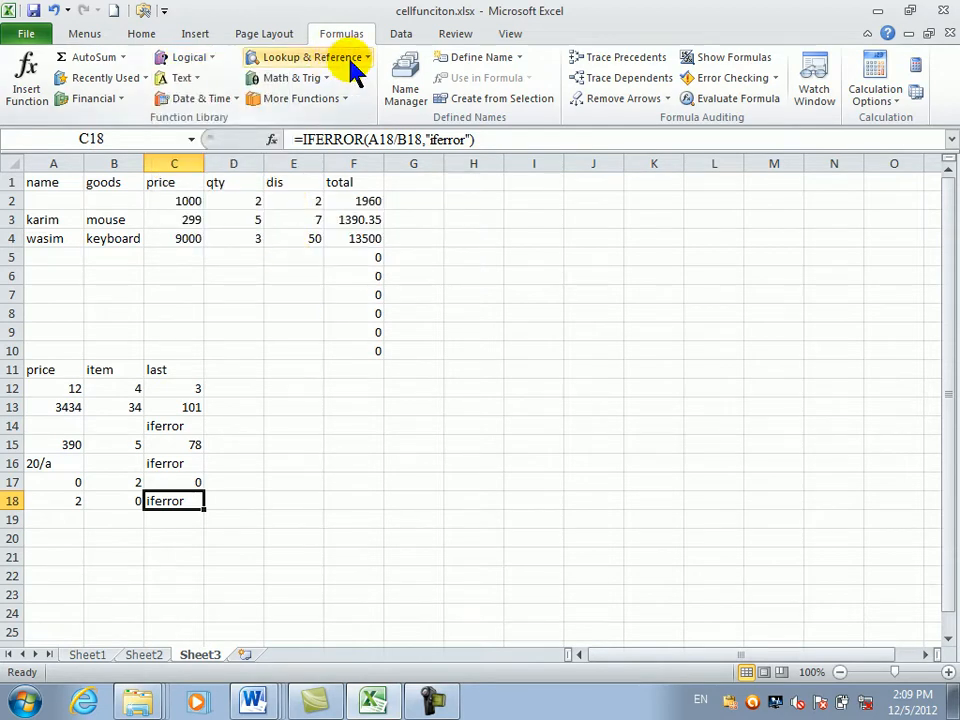
Review the functions offered under Lookup & Reference, AutoSum, Recently Used, Logical, Text and Date & Time
click(348, 60)
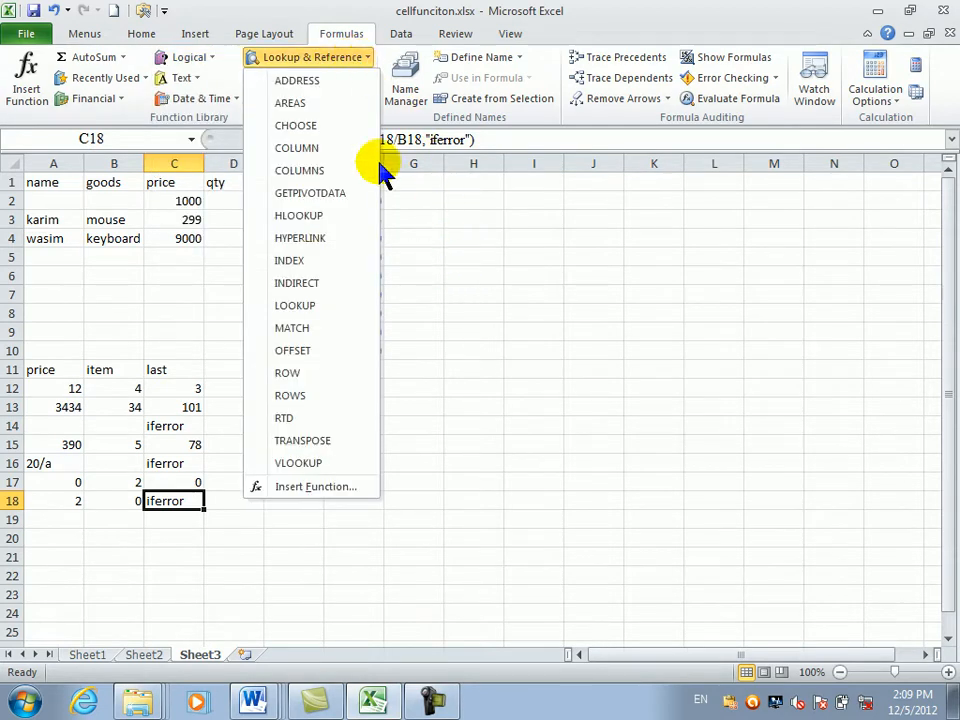
click(125, 58)
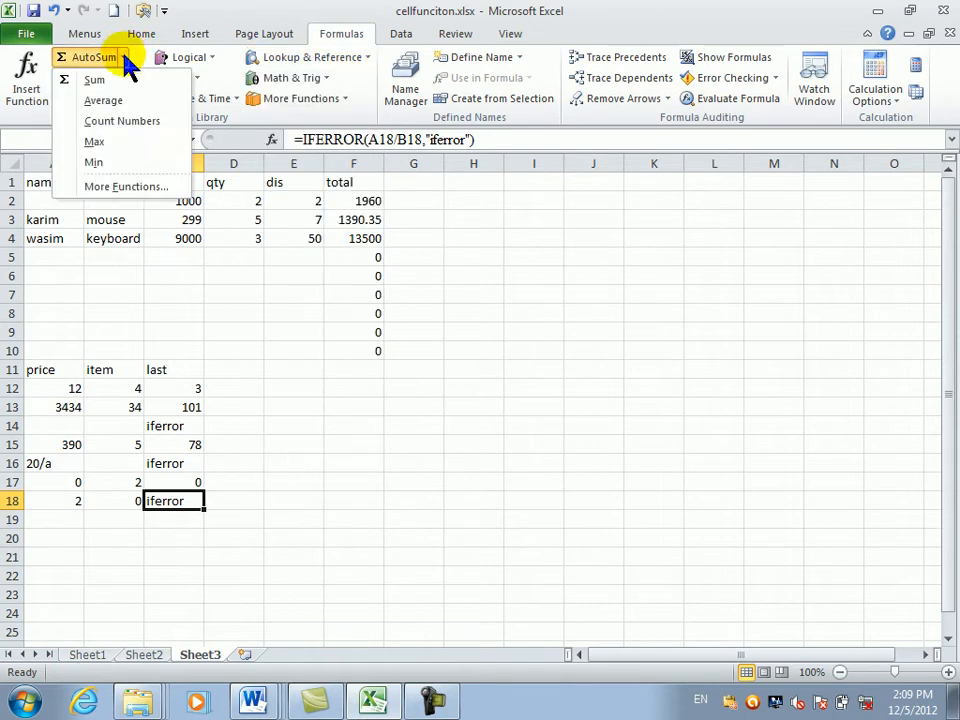
click(157, 220)
click(139, 79)
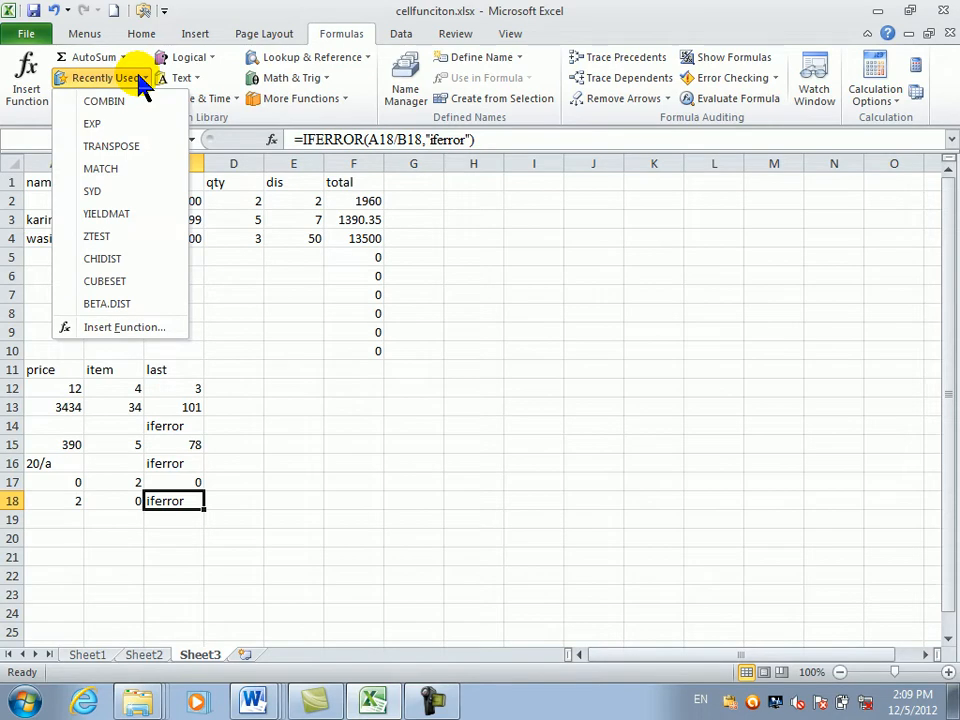
click(300, 214)
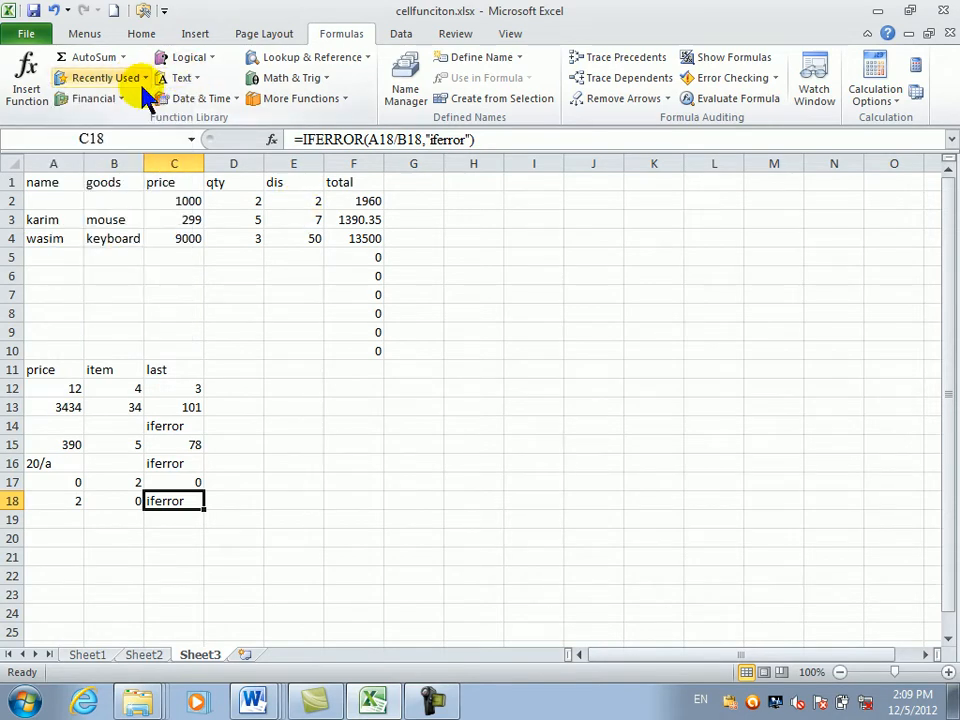
click(199, 59)
click(123, 165)
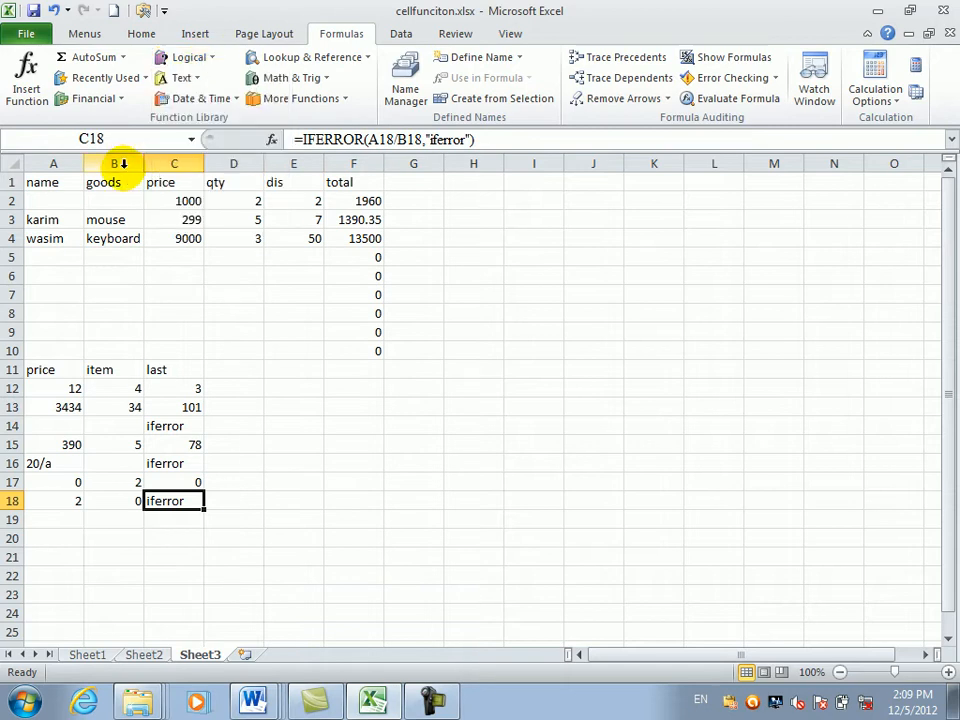
click(180, 78)
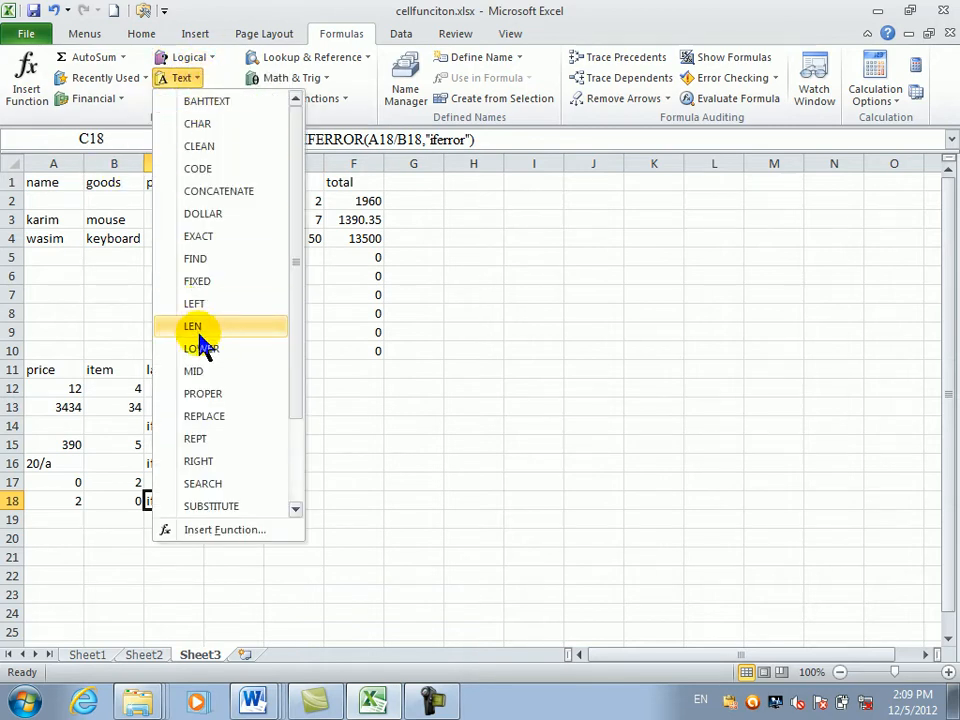
click(96, 244)
click(224, 98)
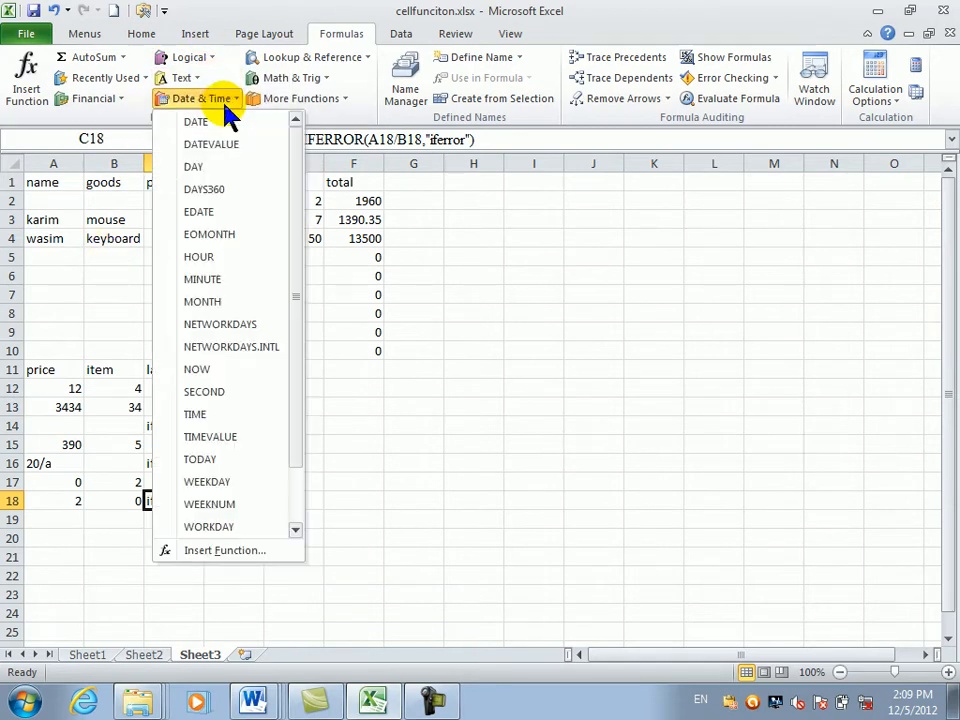
click(94, 252)
Look through the Financial function list and read the description of AMORLINC
click(118, 98)
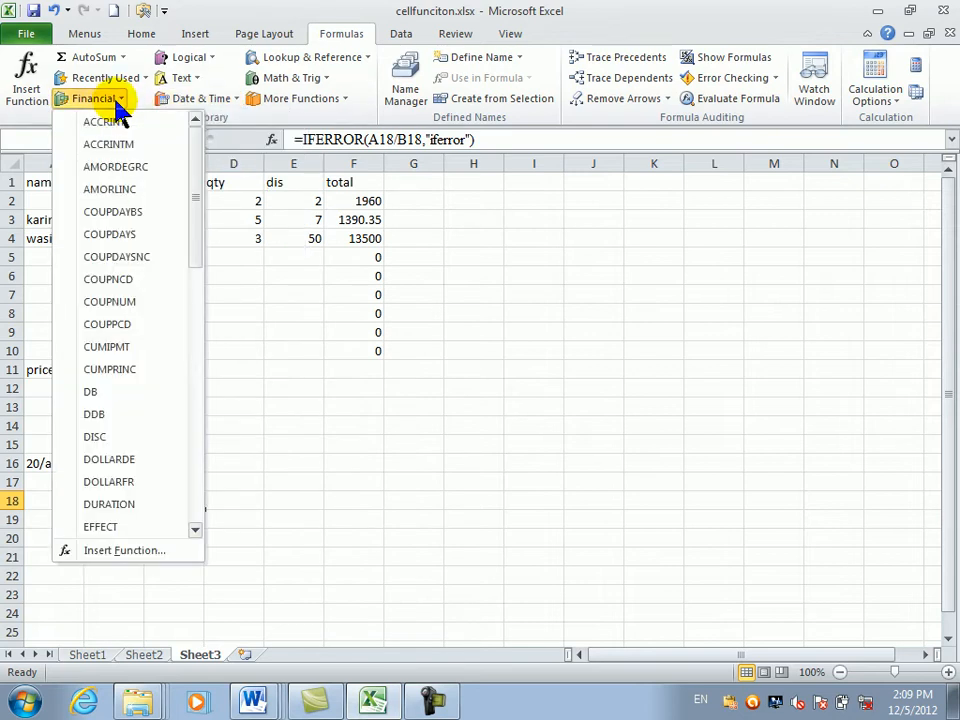
drag(198, 172, 189, 462)
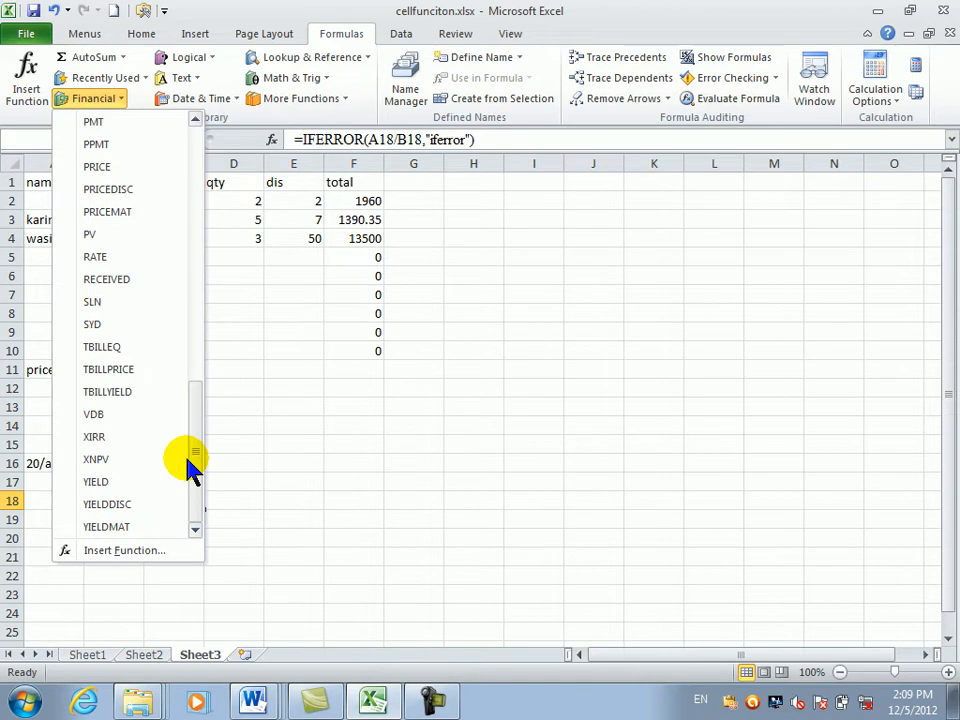
click(321, 339)
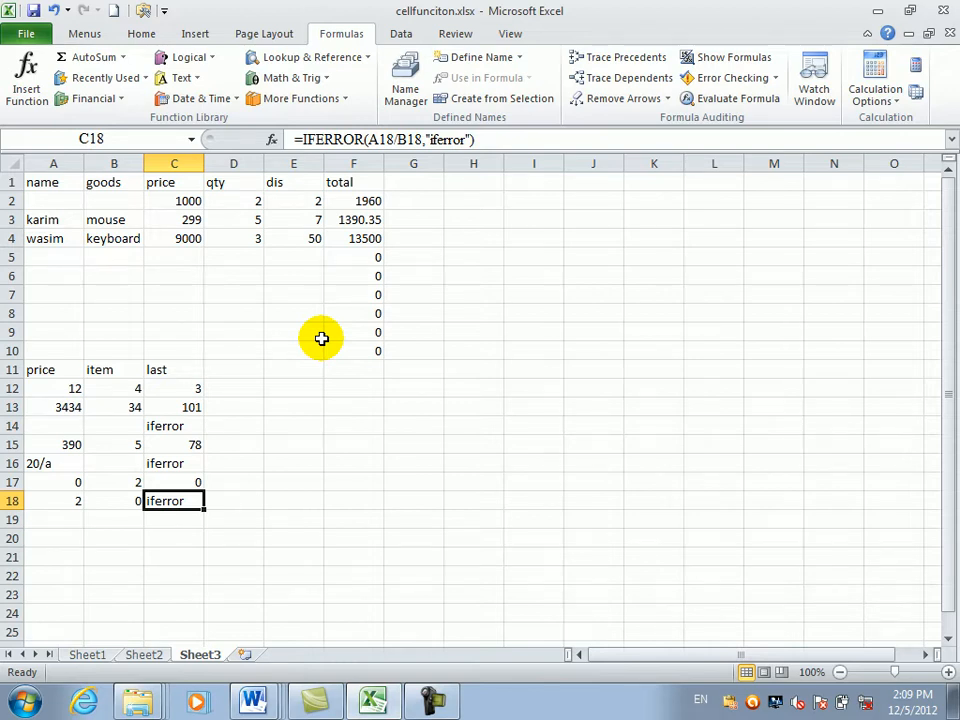
click(115, 98)
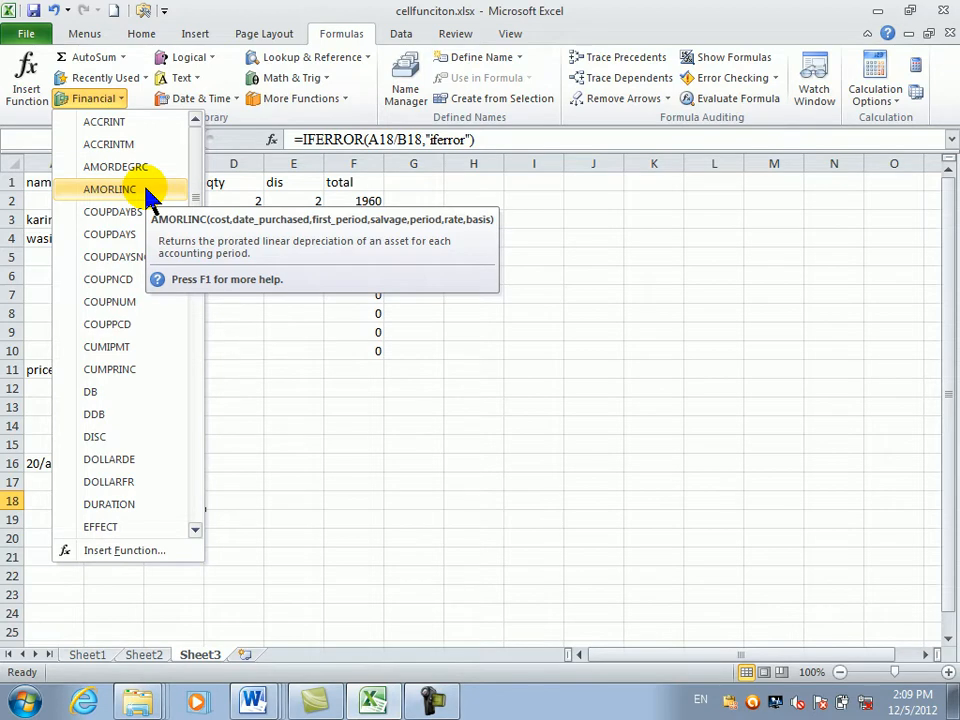
Review the Statistical, Engineering and Cube function categories, and revisit the Lookup & Reference functions
click(345, 98)
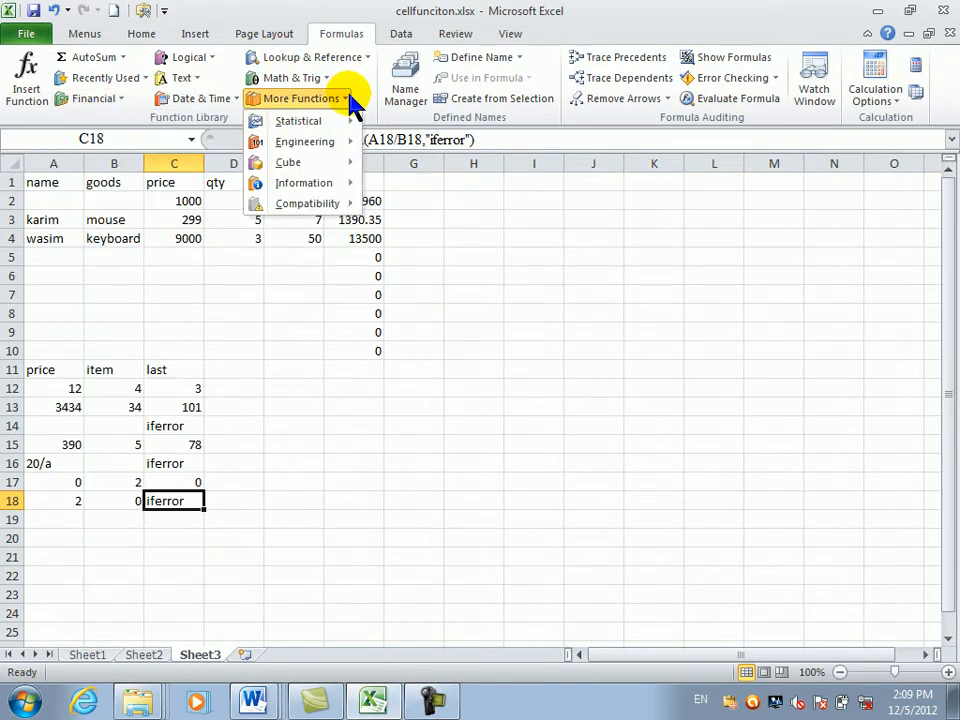
mouse_move(347, 122)
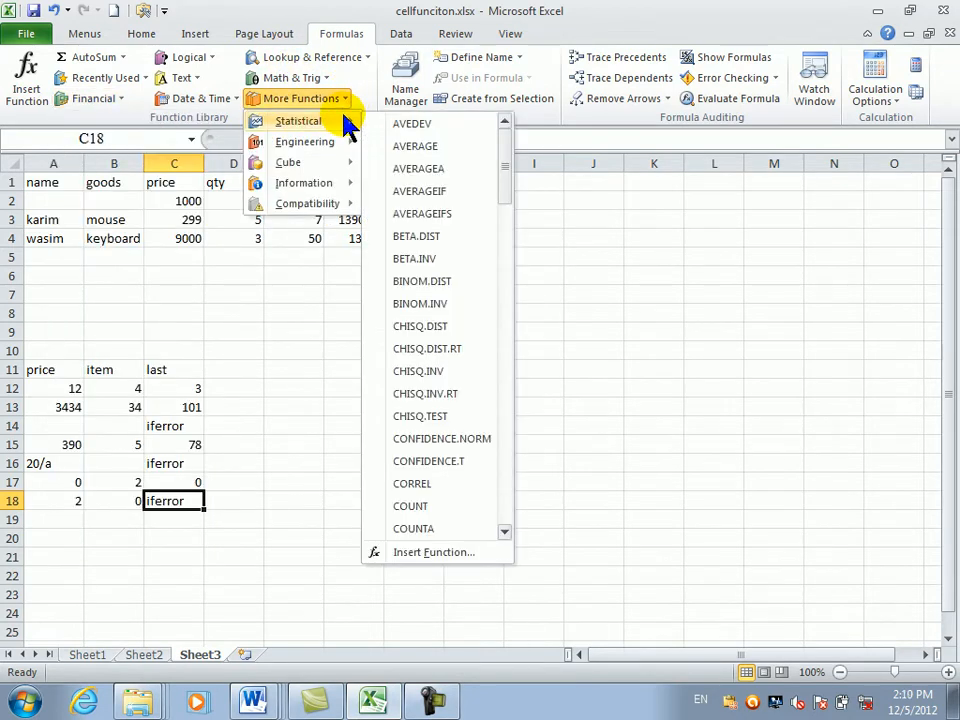
mouse_move(350, 145)
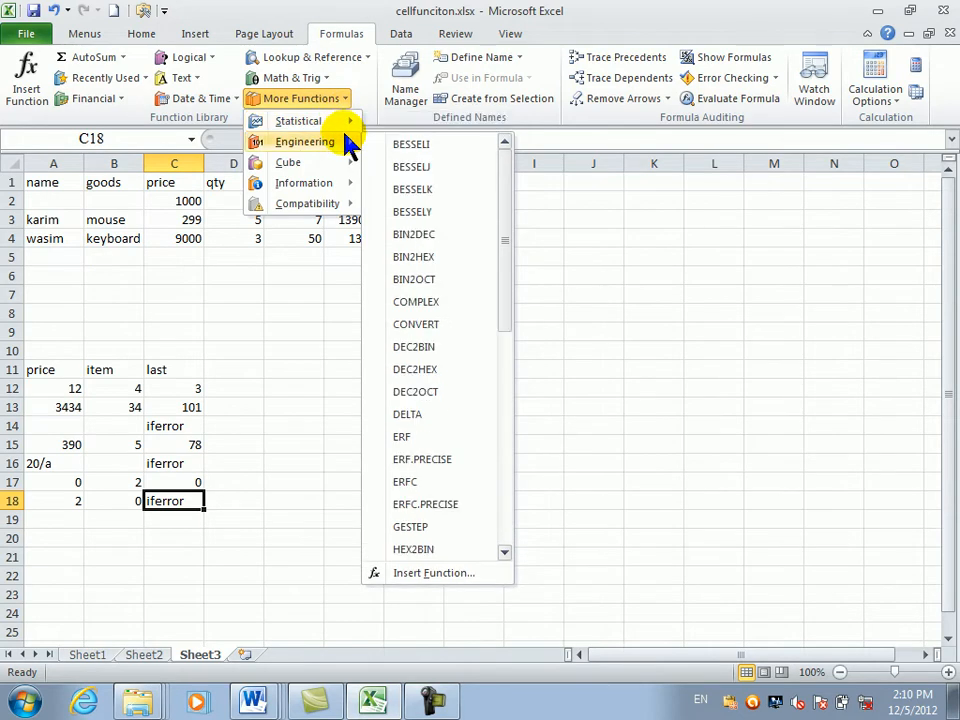
mouse_move(352, 168)
click(291, 274)
click(366, 60)
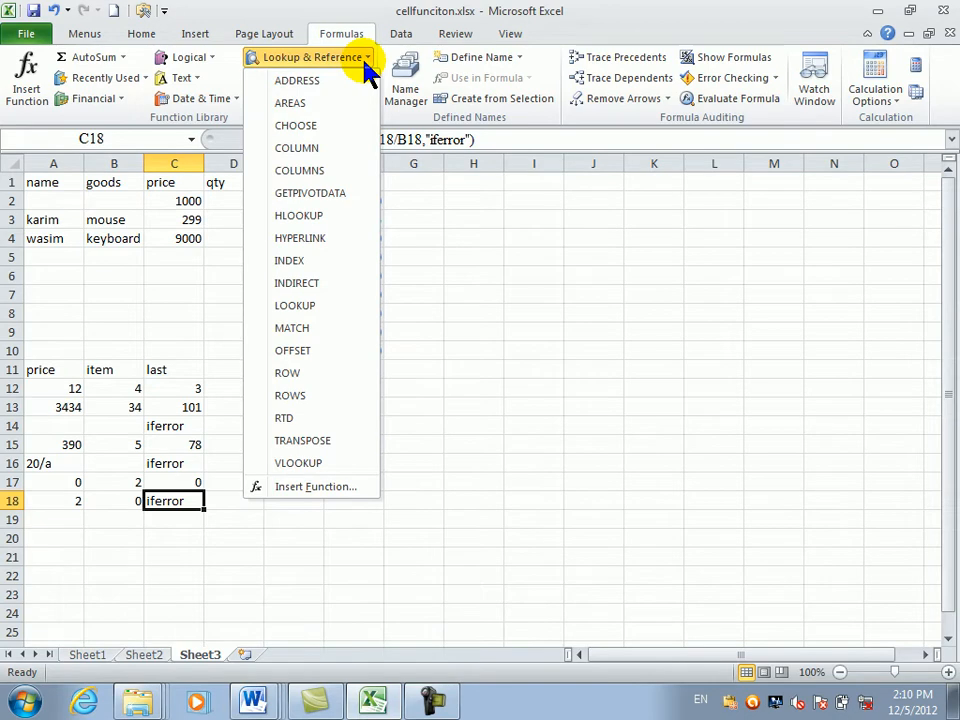
click(514, 279)
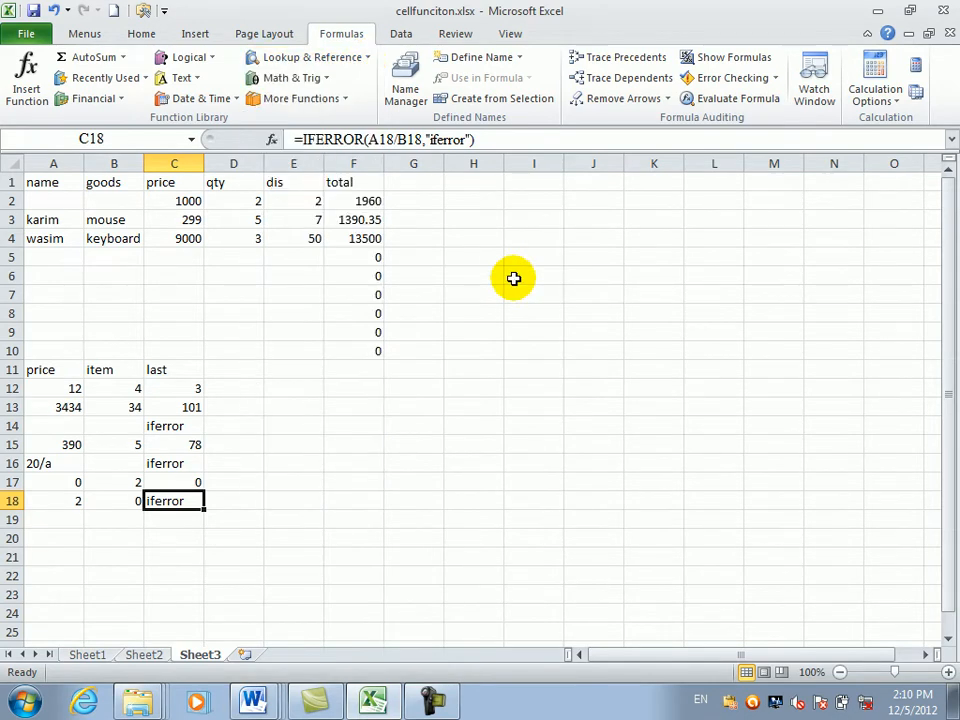
Open Sheet1 and reduce the worksheet zoom to 100%
click(87, 655)
click(257, 452)
click(280, 315)
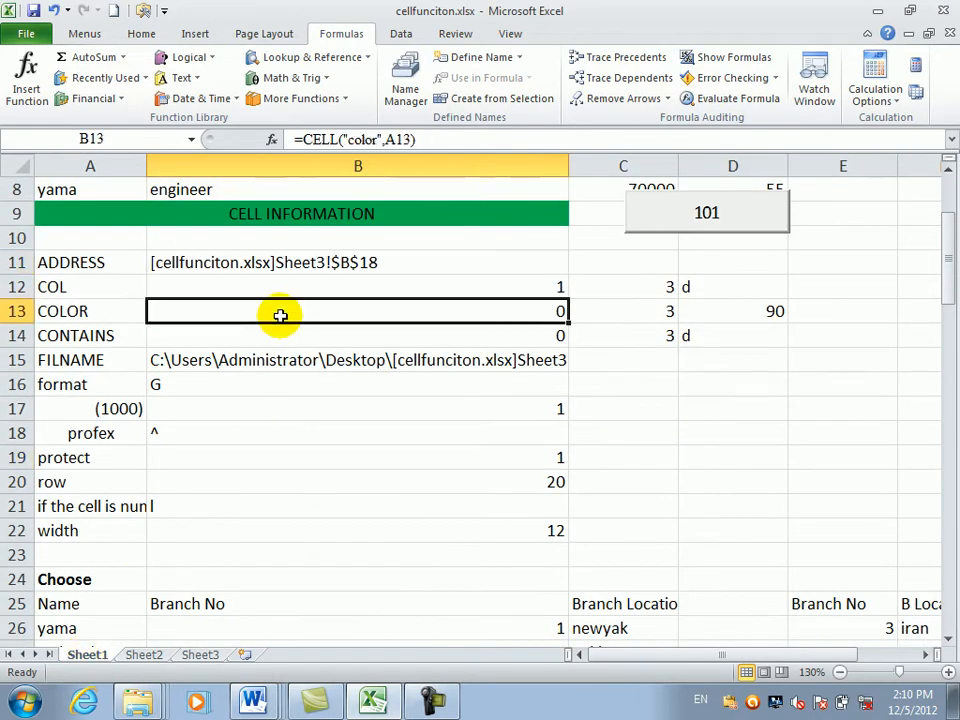
click(335, 240)
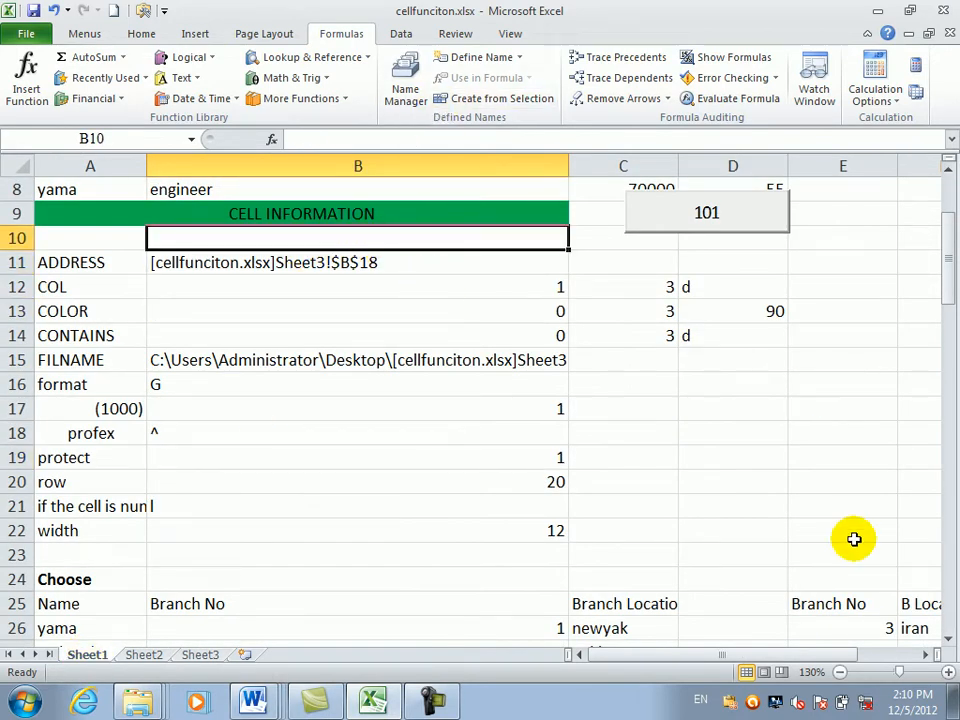
click(840, 672)
click(840, 672)
click(840, 672)
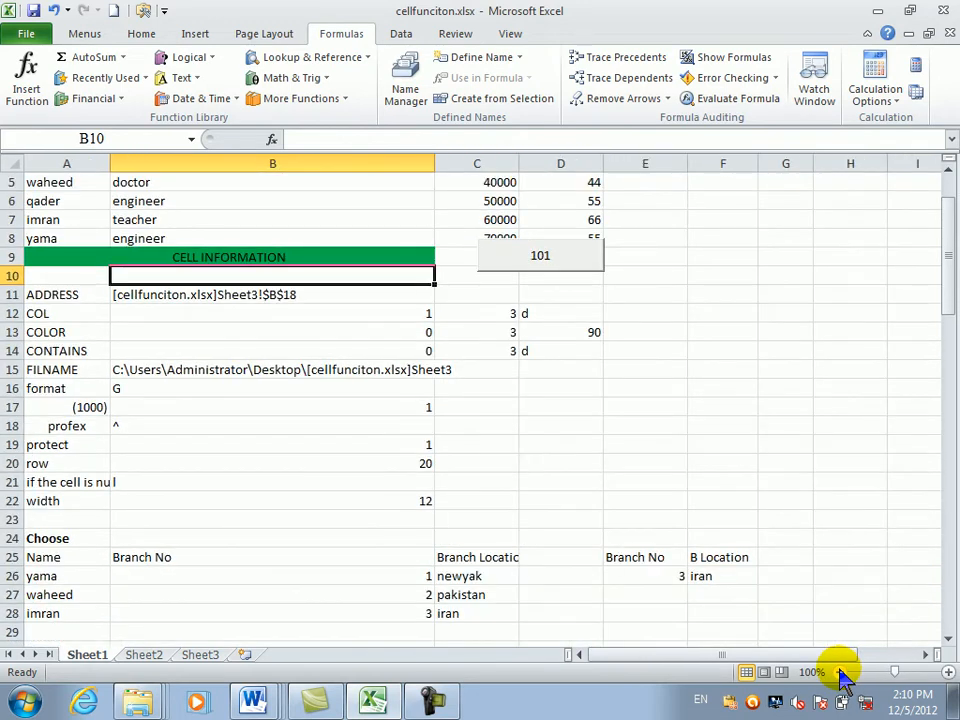
click(765, 440)
Inspect the CELL formulas for the file name in B15 and the address in B11, and the label in A18
click(313, 370)
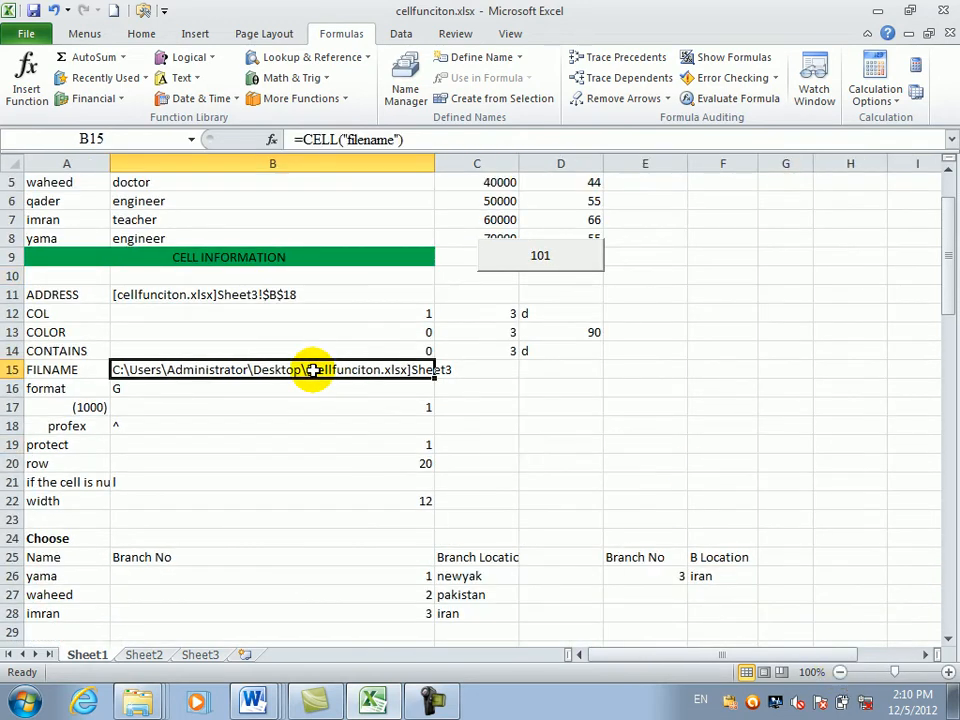
click(188, 296)
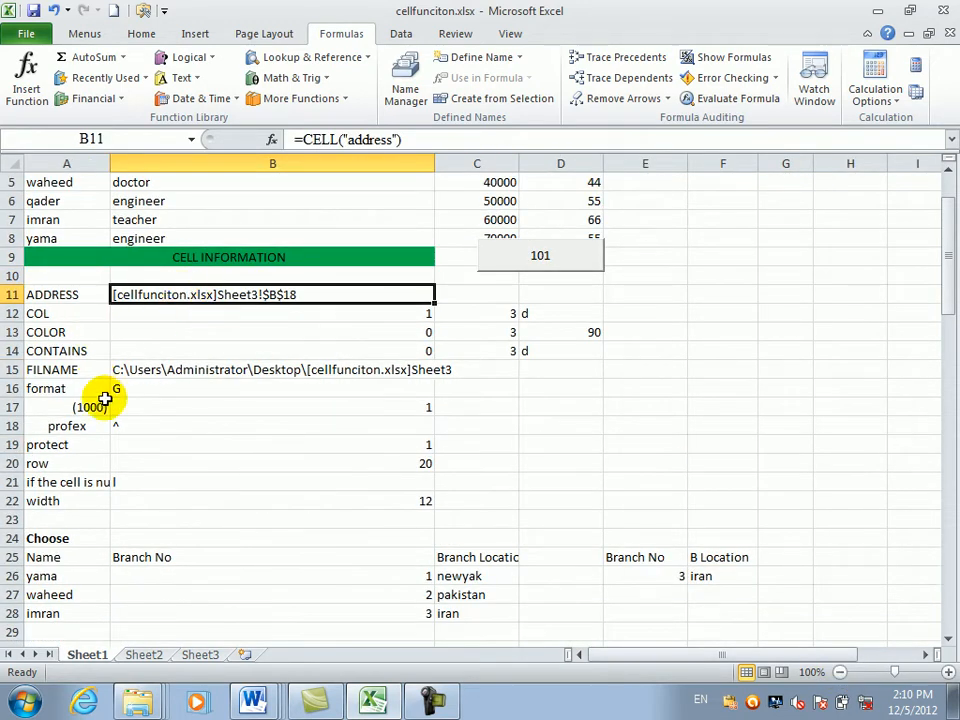
click(67, 424)
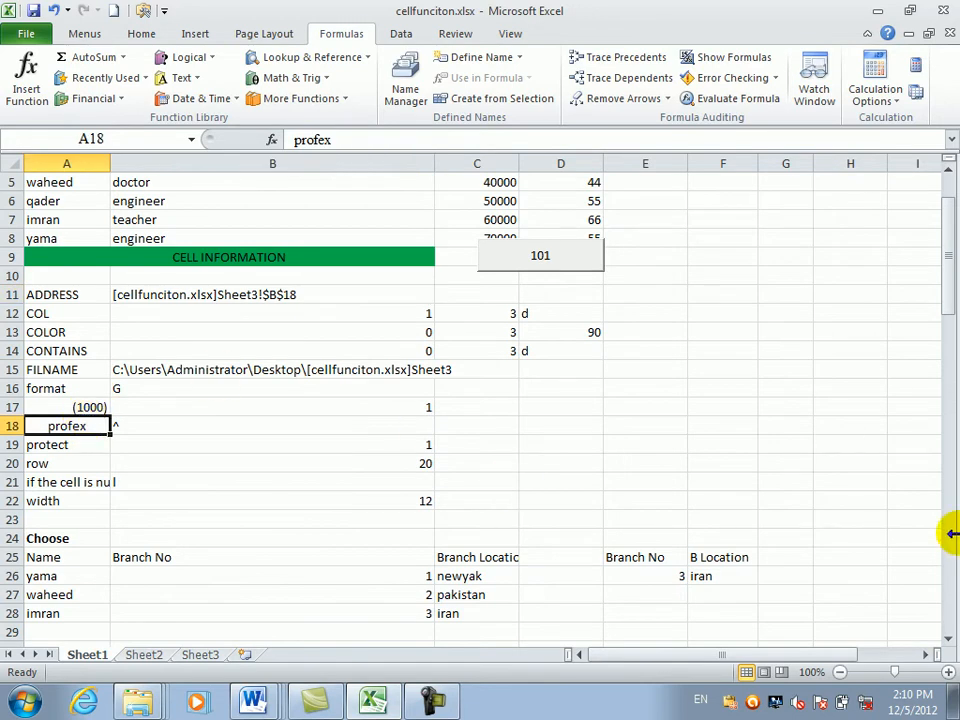
Examine the Choose, areas, column and pivot table examples below the cell information section on Sheet1
click(946, 640)
click(946, 640)
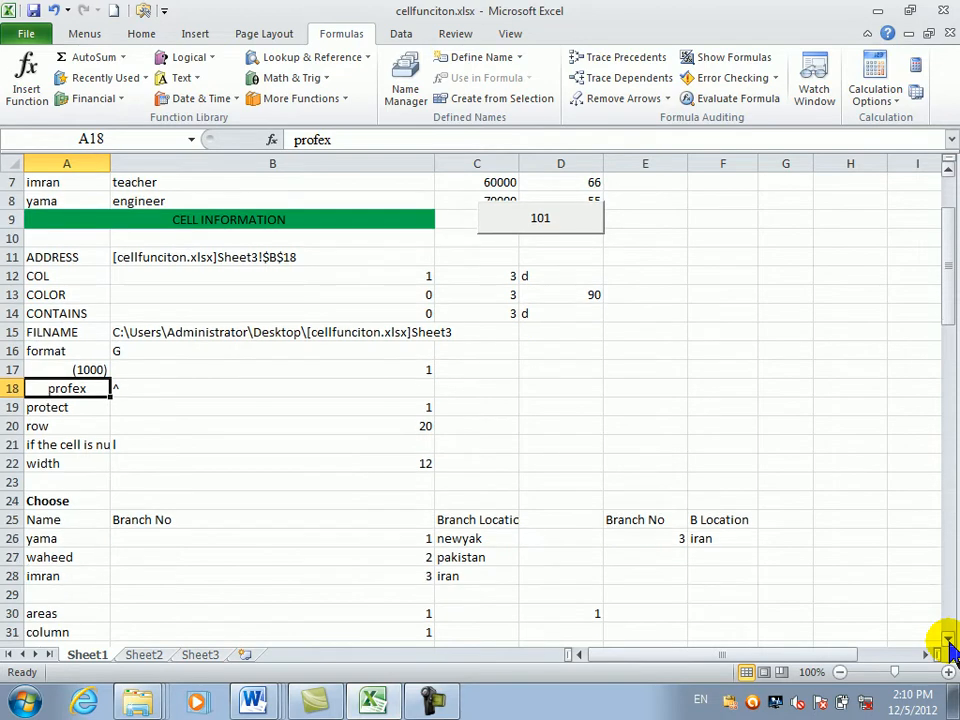
click(946, 640)
click(946, 640)
click(946, 640)
click(946, 640)
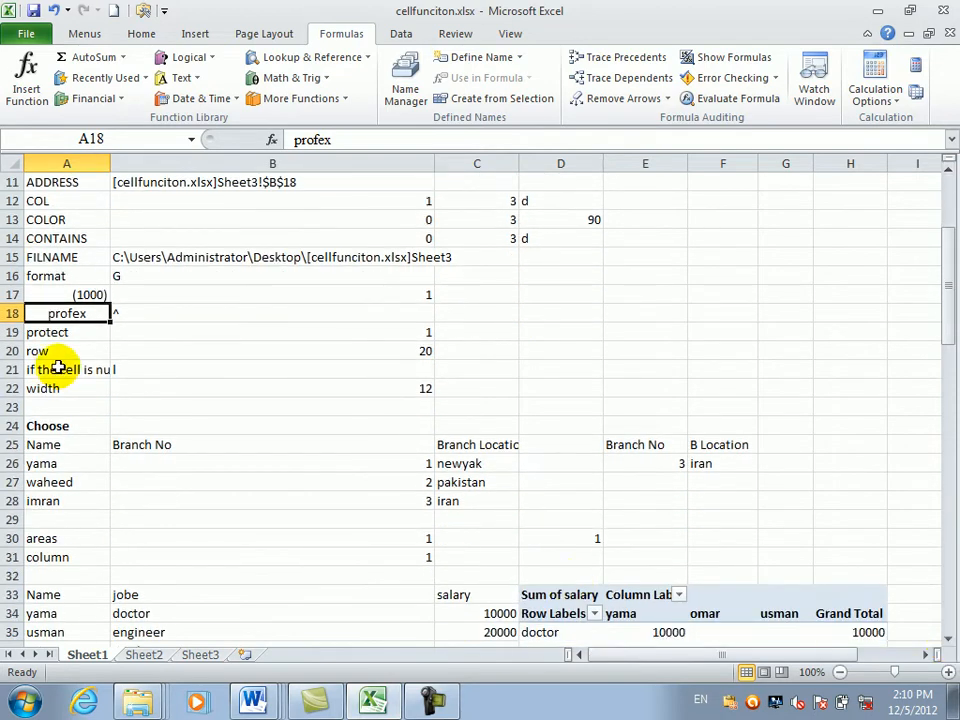
click(73, 426)
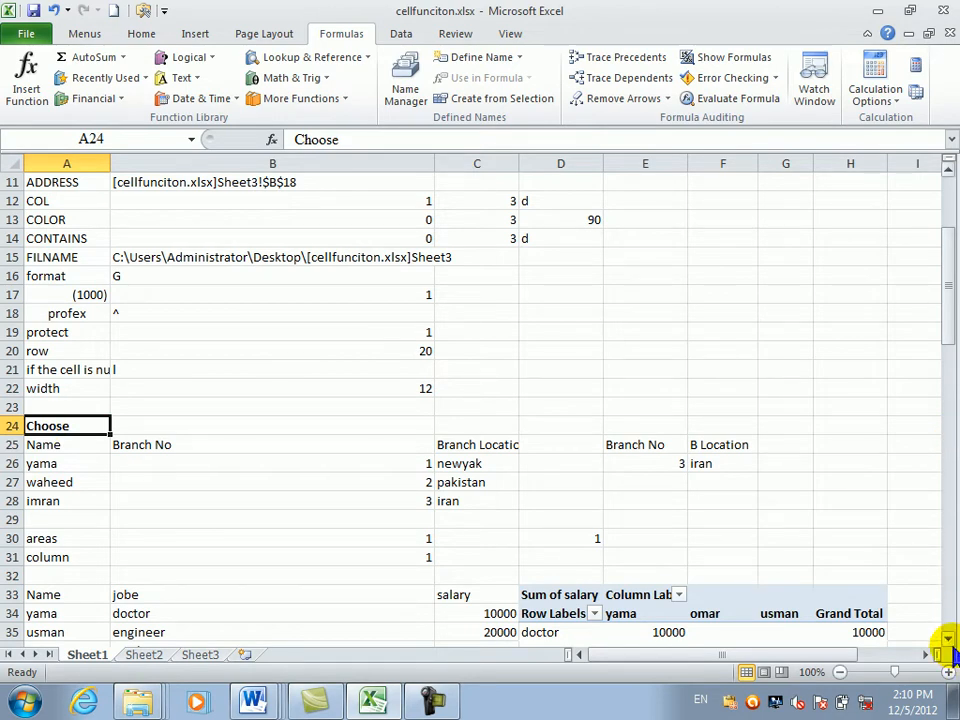
click(947, 637)
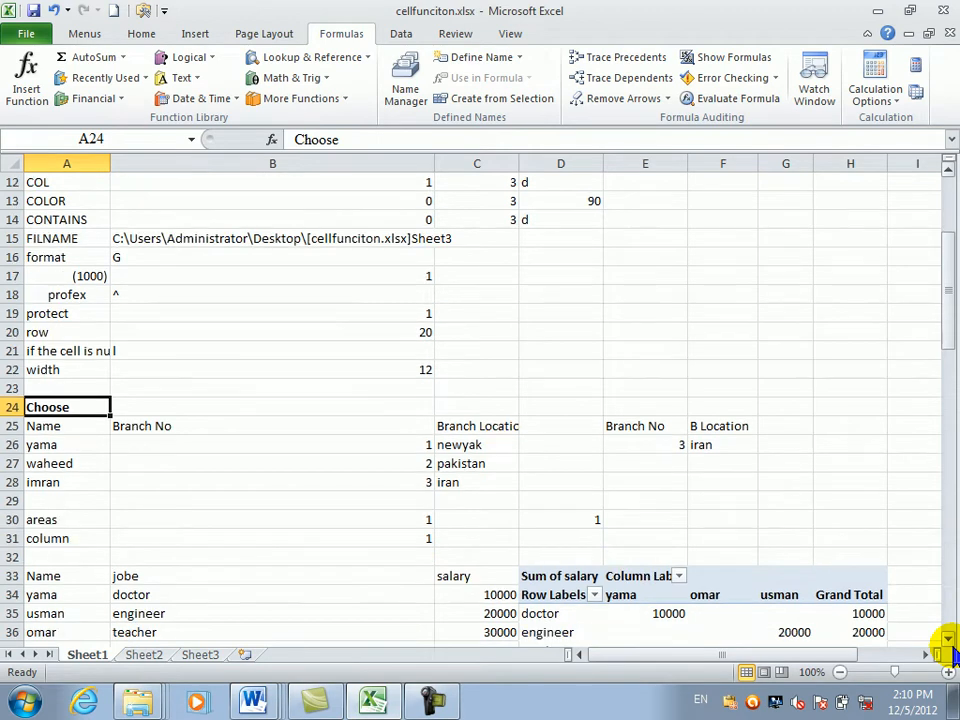
click(947, 637)
click(947, 637)
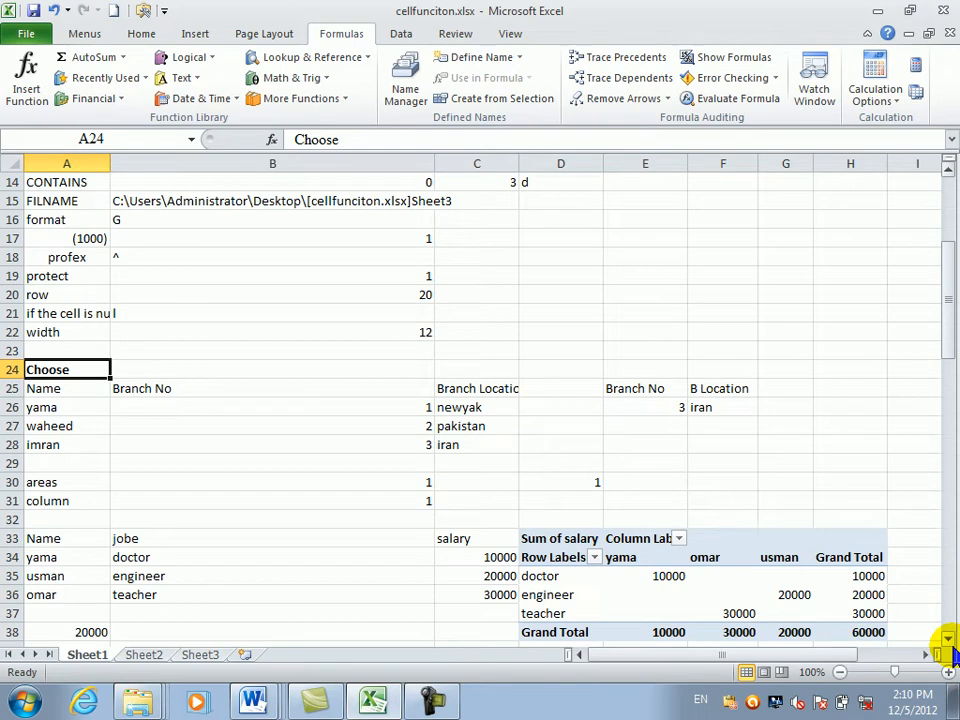
click(947, 637)
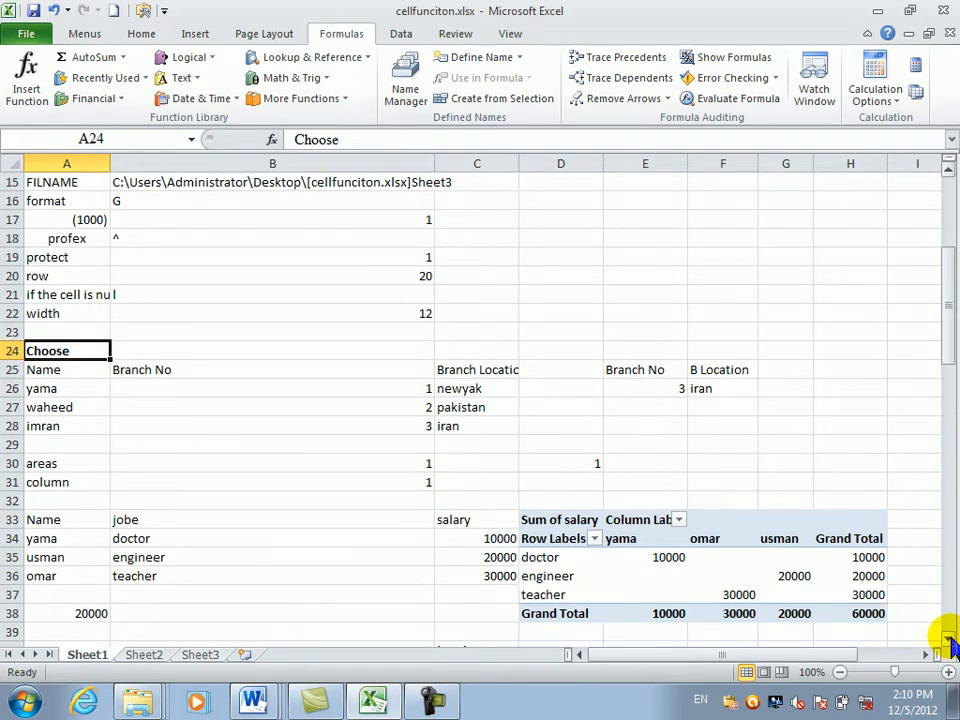
click(947, 637)
drag(947, 637, 947, 637)
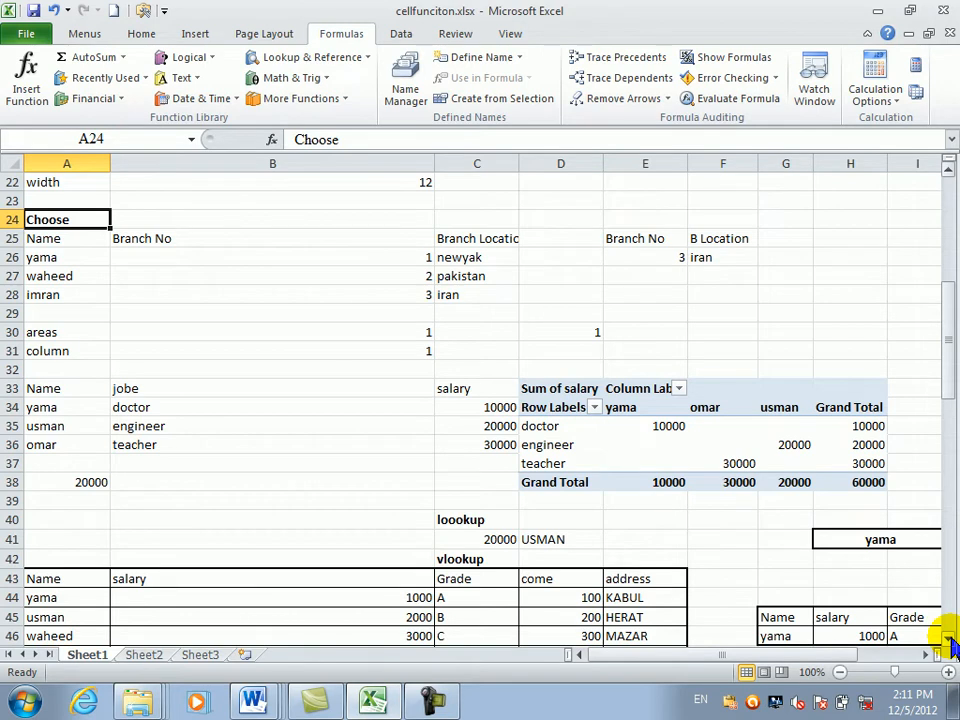
drag(947, 637, 947, 637)
Examine the LOOKUP formula in C41 with its lookup value in D41 and its source ranges, leaving the formula unchanged
click(458, 388)
click(536, 418)
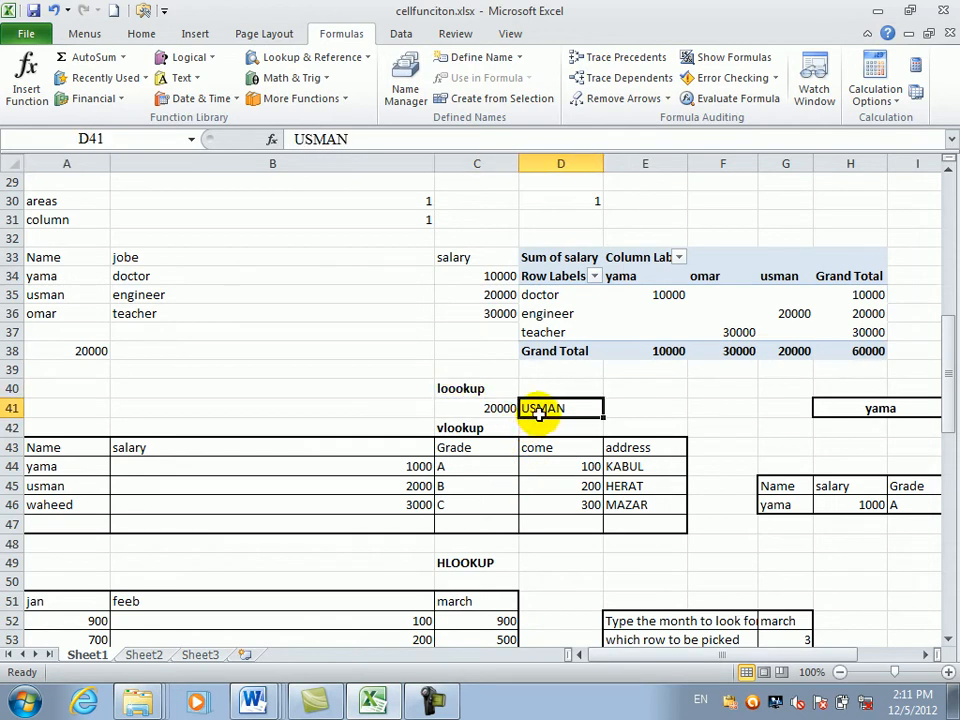
double_click(538, 414)
double_click(512, 410)
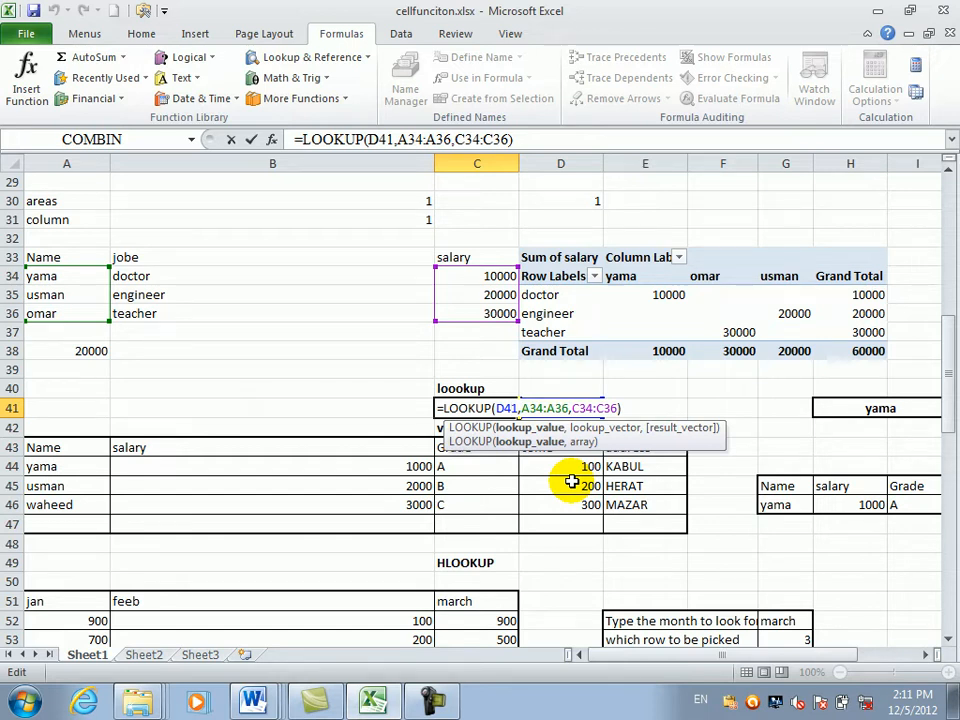
click(396, 407)
click(369, 297)
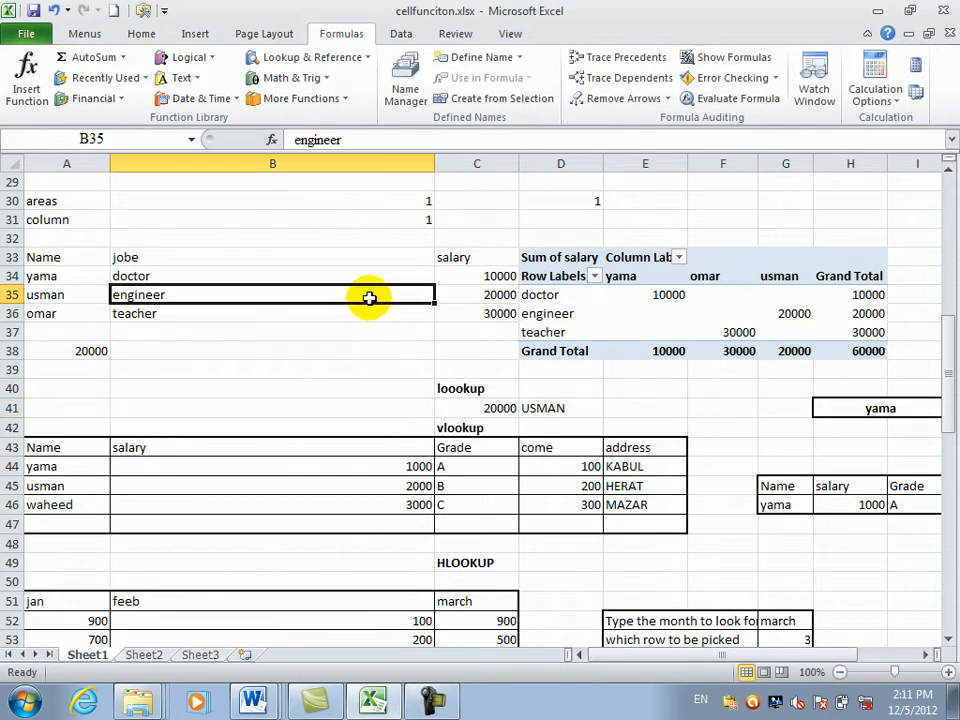
click(493, 409)
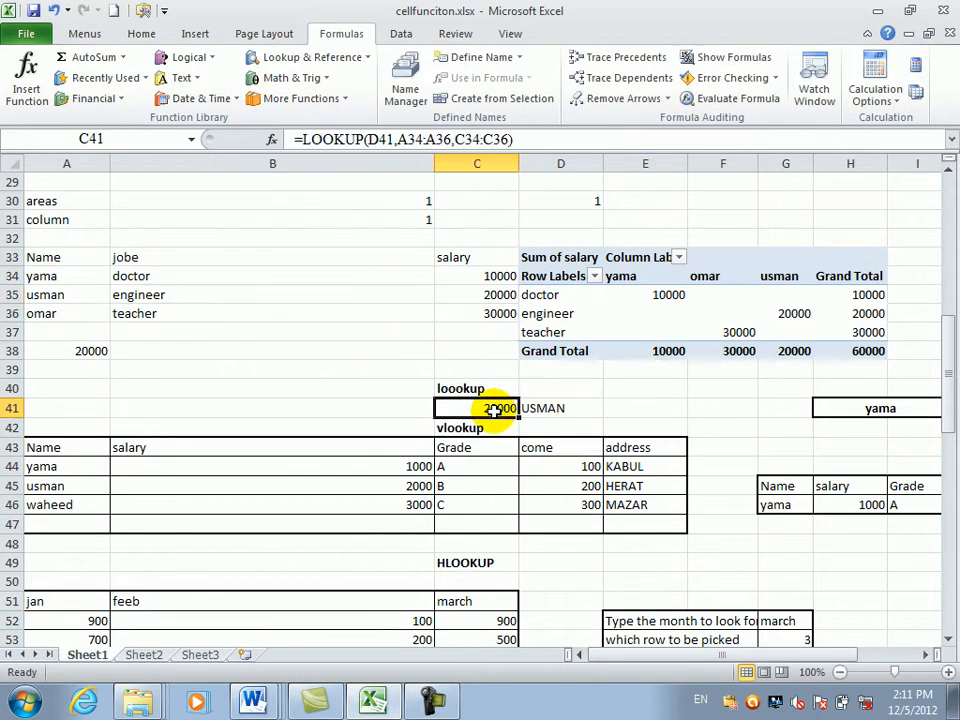
click(397, 410)
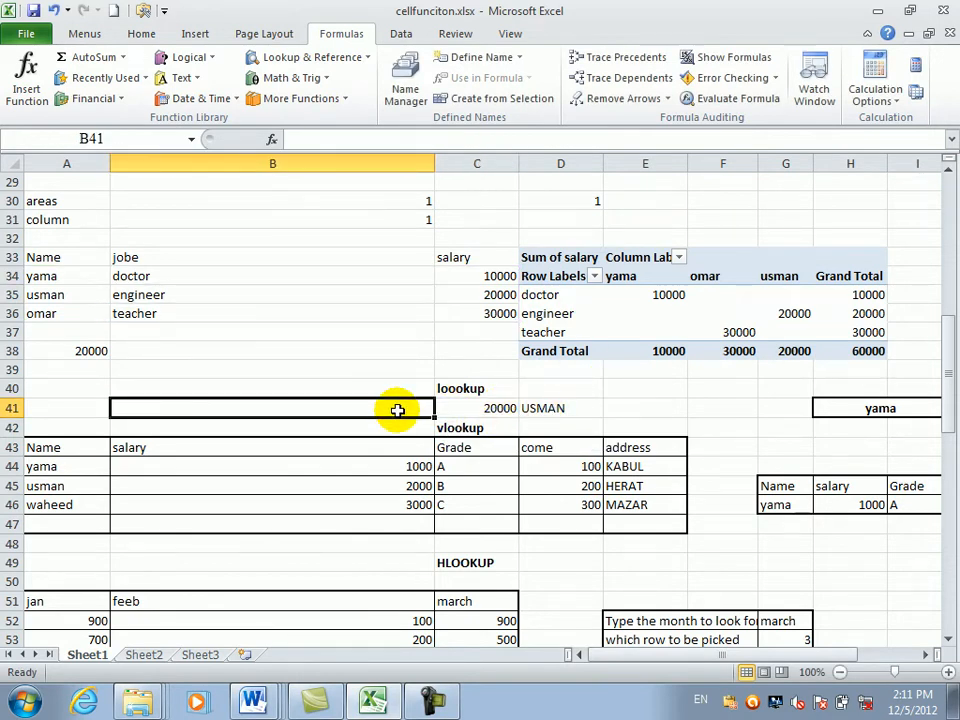
click(641, 404)
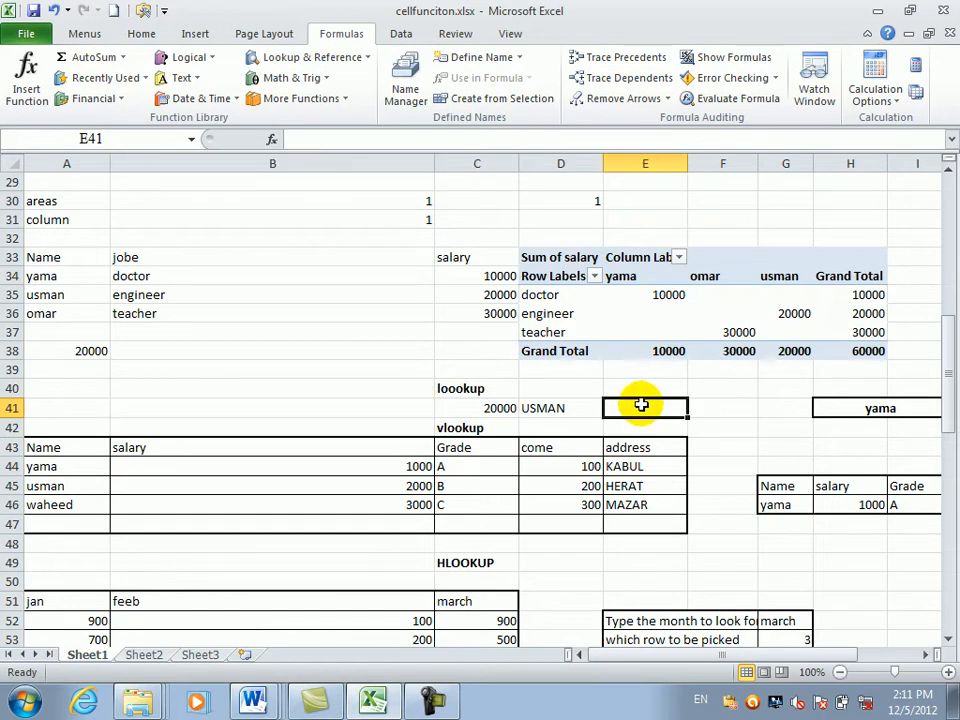
Clear the lookup value in D41 and the LOOKUP formula in C41
text(=)
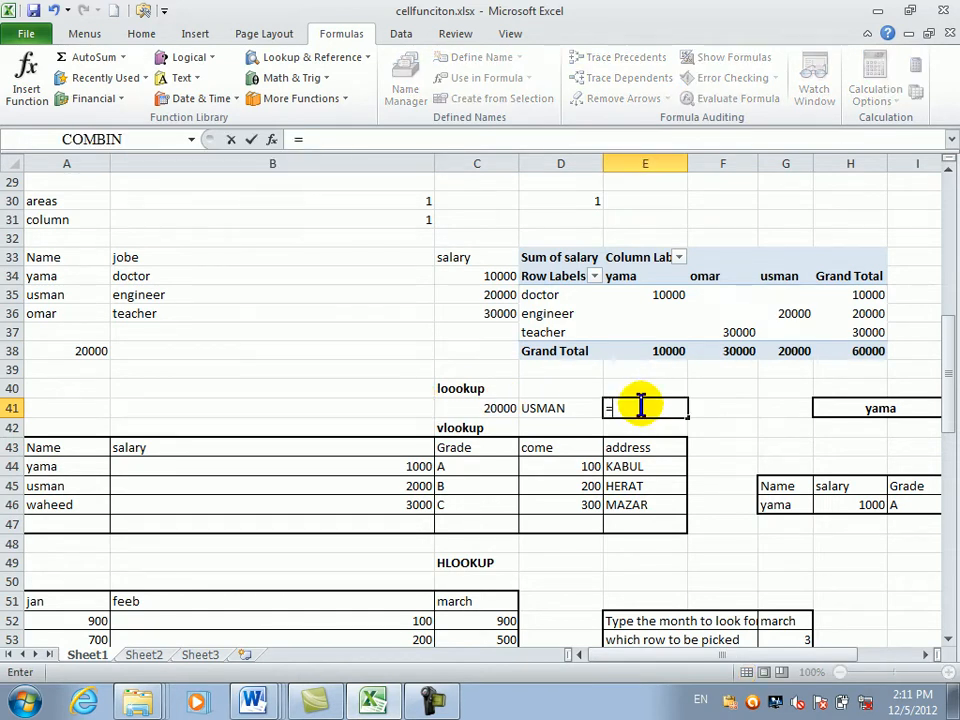
key(Escape)
click(571, 405)
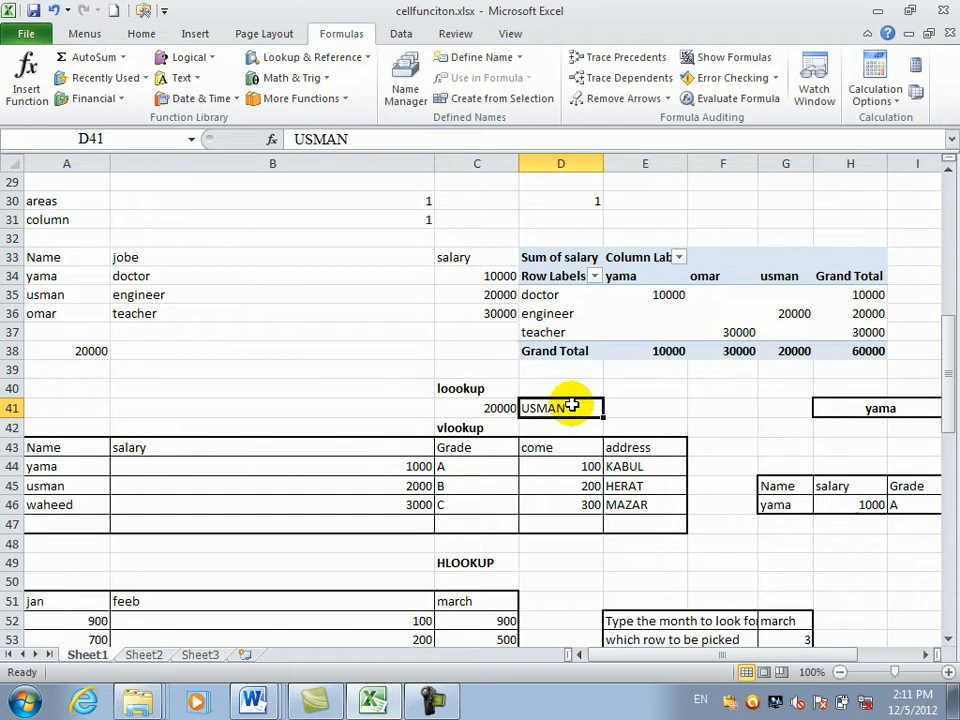
key(BackSpace)
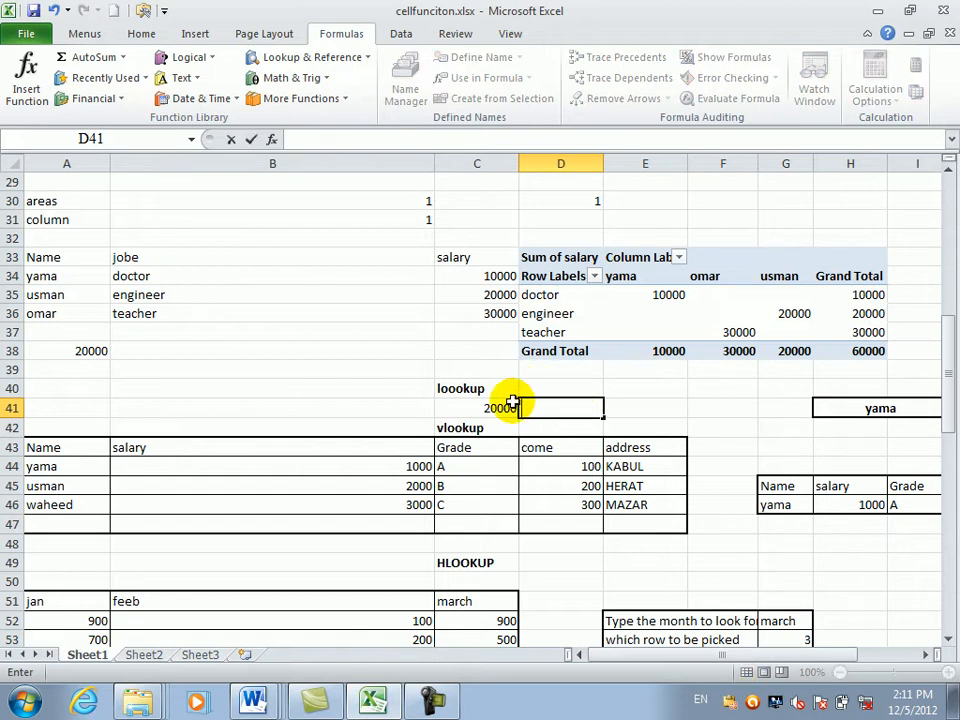
click(512, 402)
key(BackSpace)
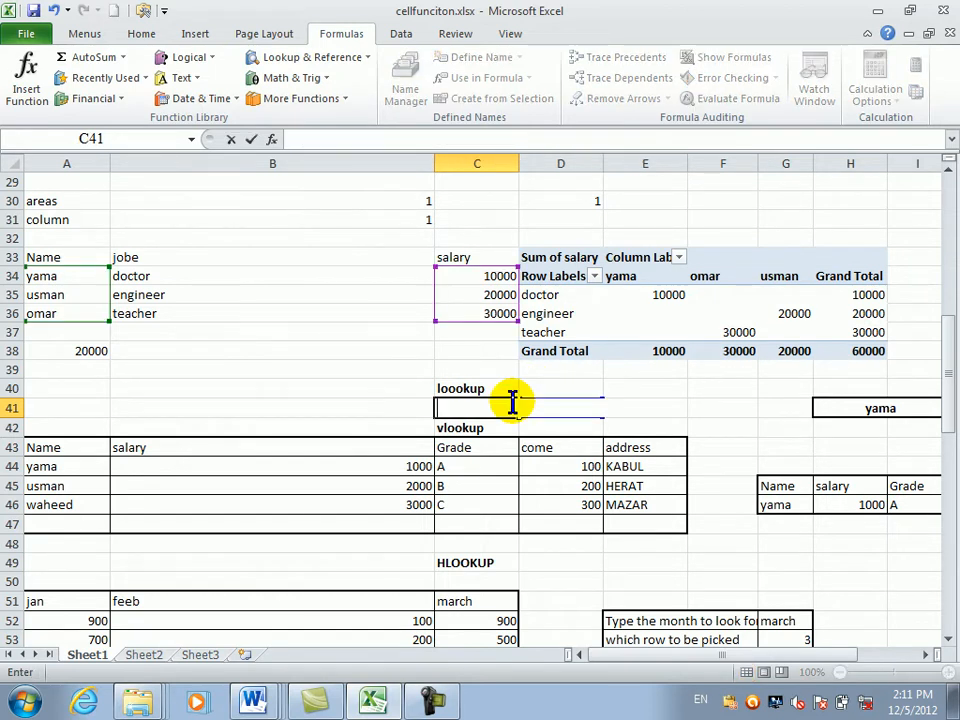
key(Return)
key(Return)
Enter =LOOKUP(D41,A34:A36,C34:C36) in C41 to return the salary for the name in D41
click(505, 406)
text(=lo)
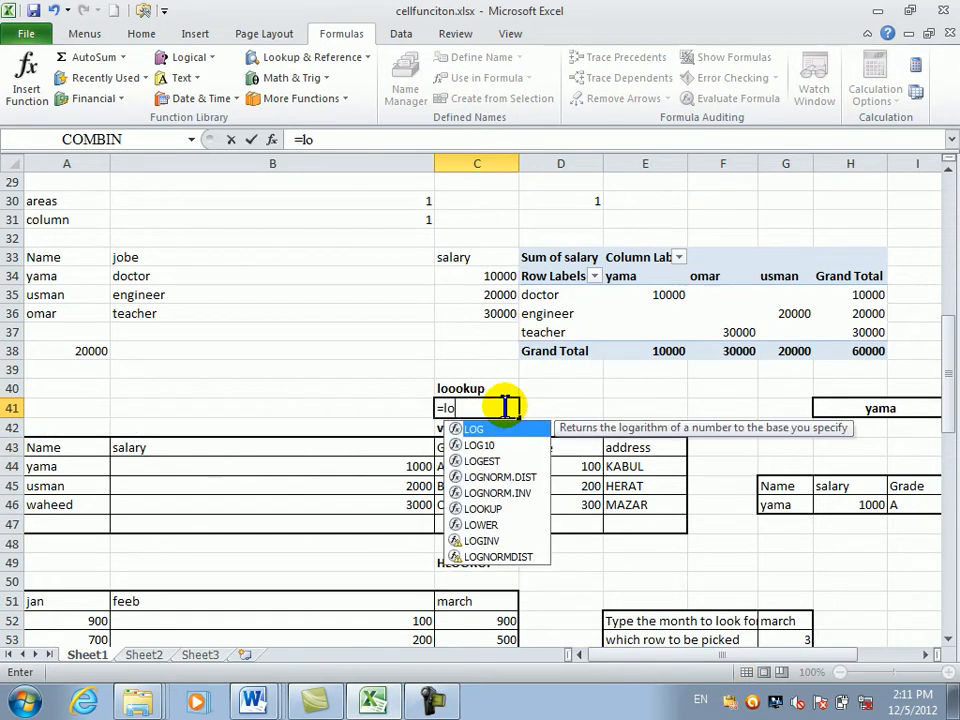
text(o)
key(Tab)
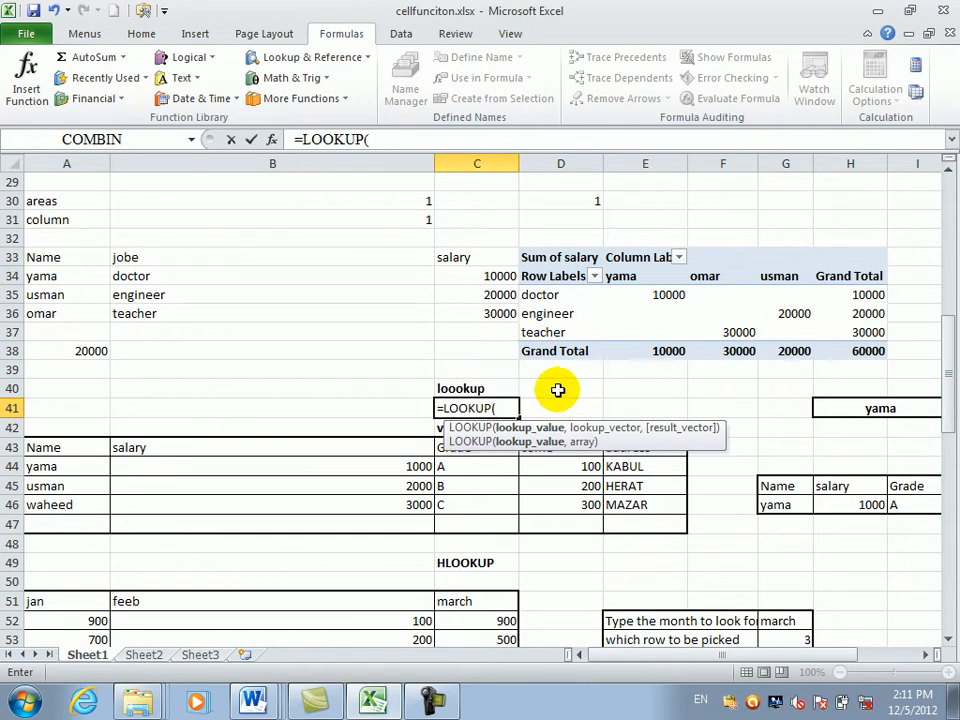
click(557, 389)
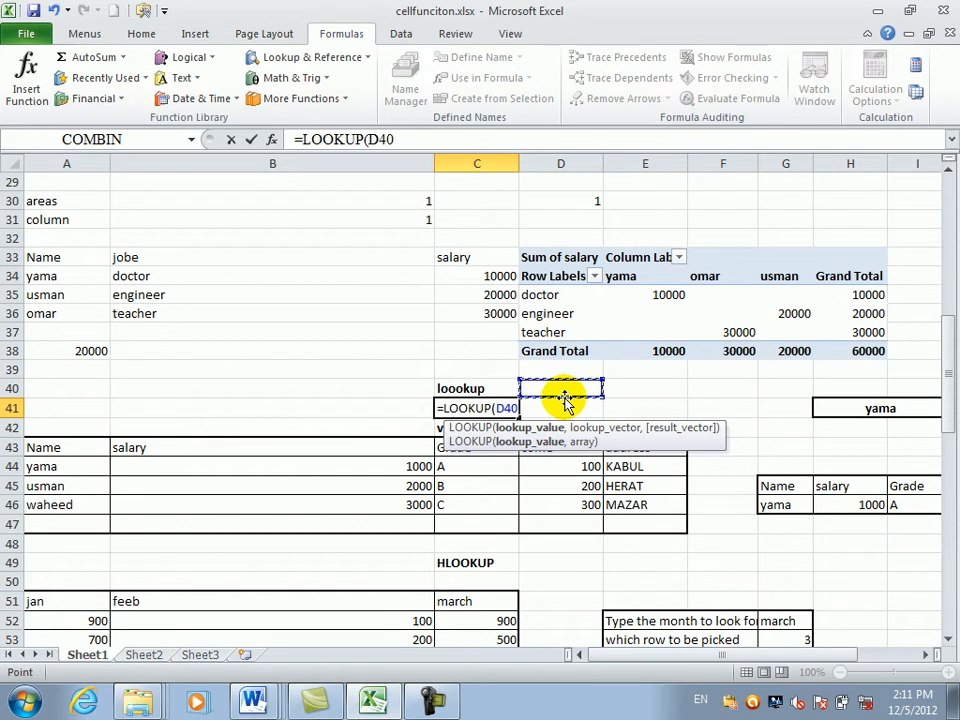
click(567, 413)
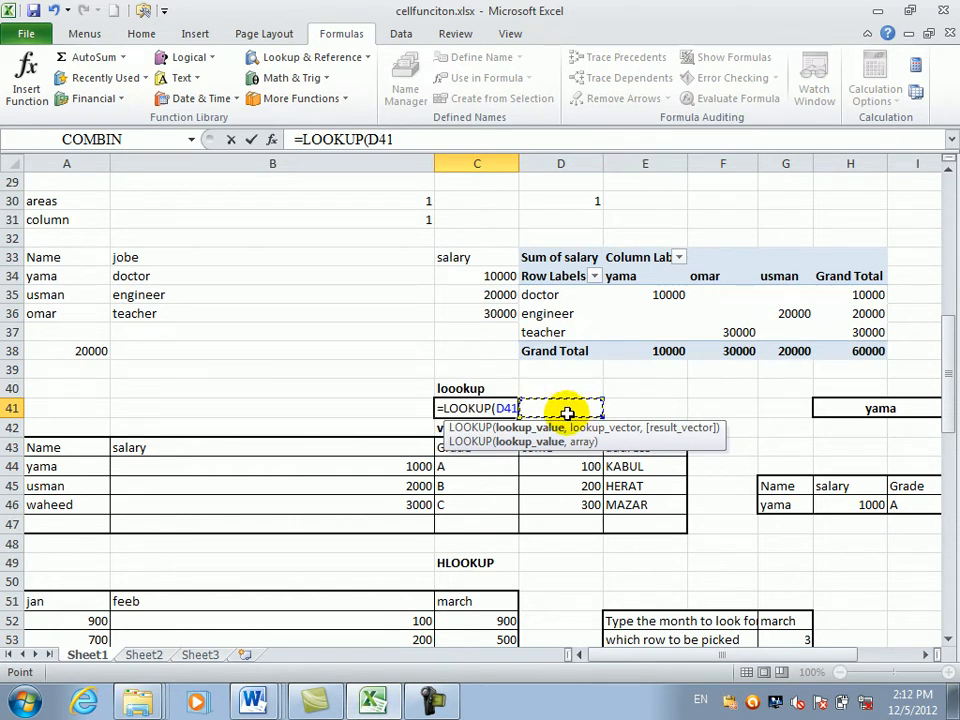
text(,)
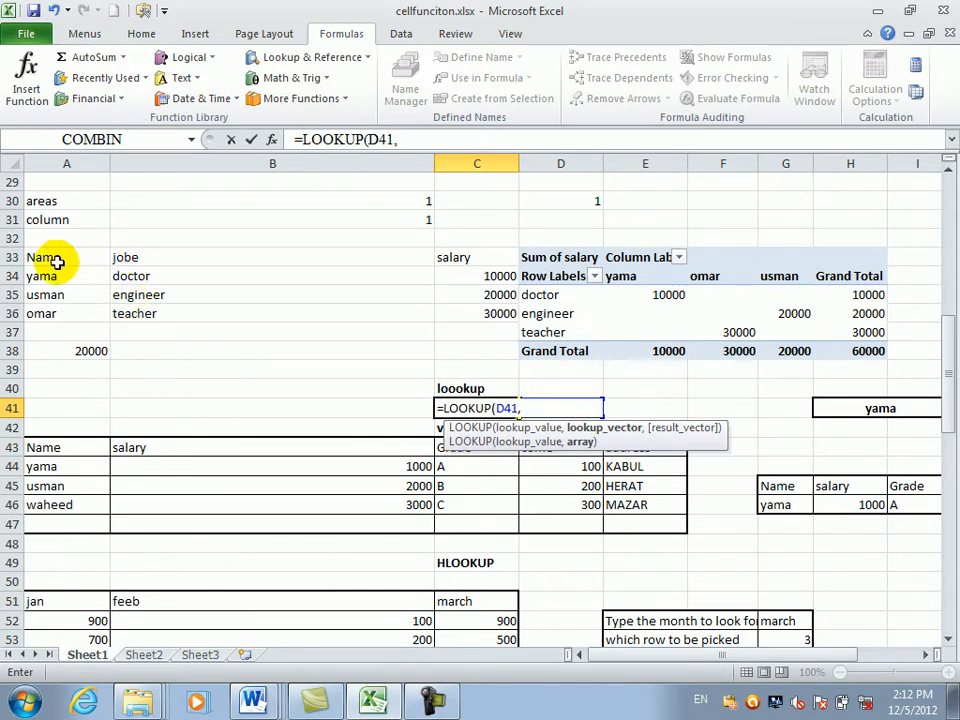
drag(50, 274, 73, 313)
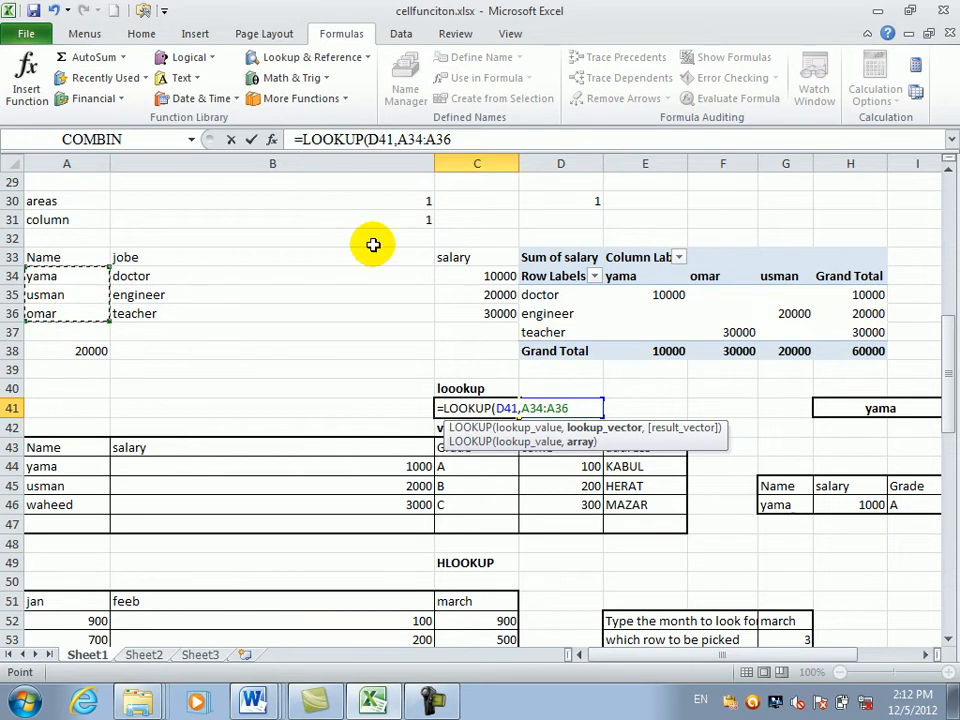
text(,)
click(497, 276)
drag(497, 276, 497, 309)
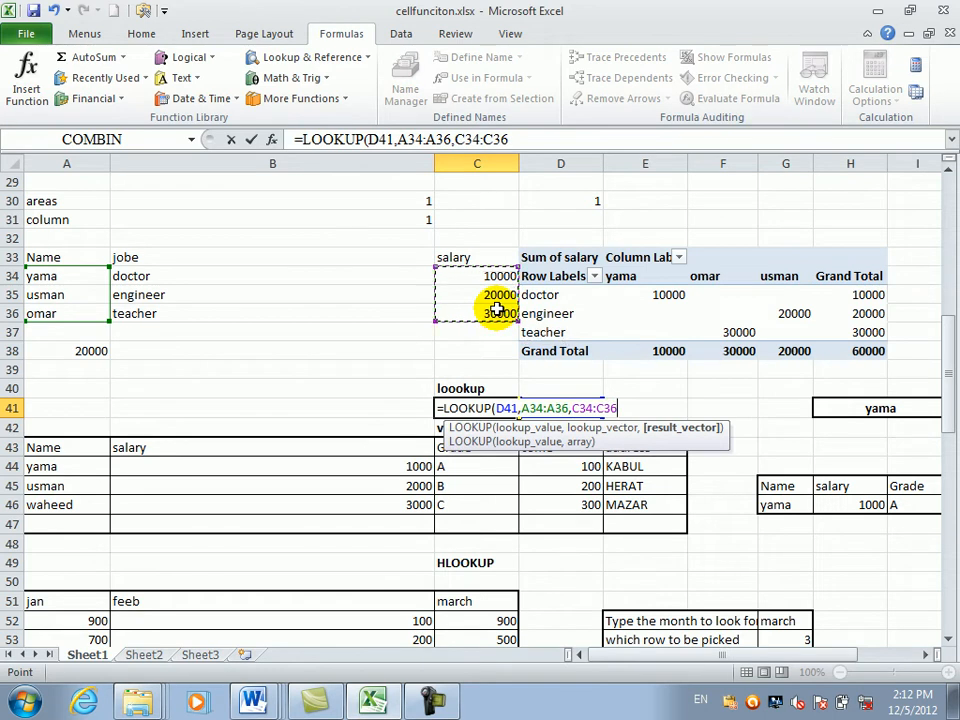
key(Return)
Enter the engineer's name from A35 as the lookup value in D41 and check the LOOKUP formula in C41
click(566, 408)
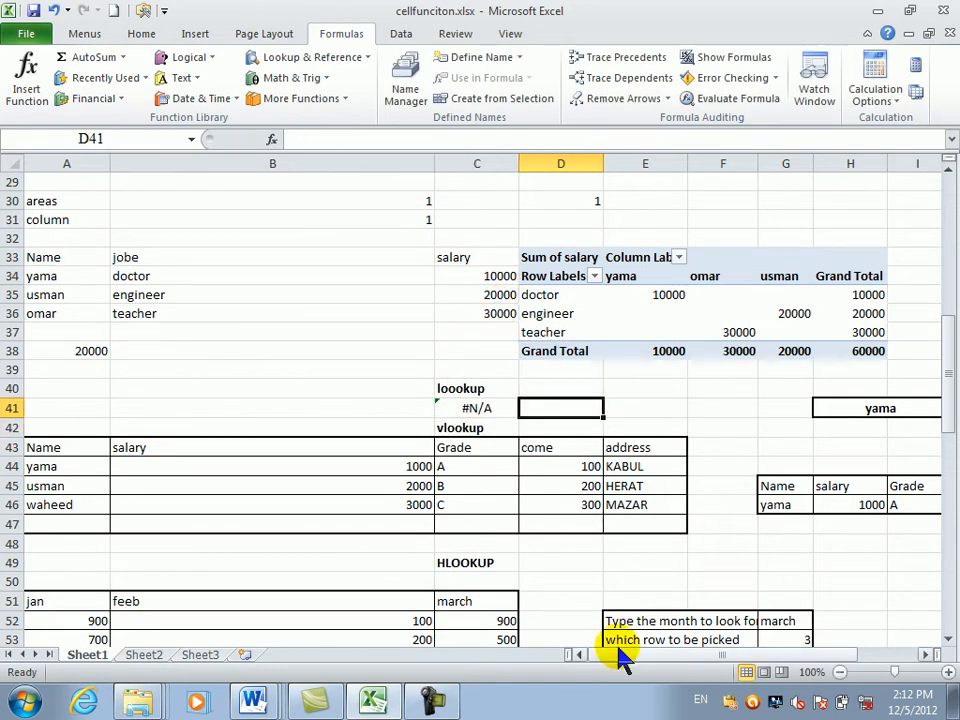
text(usman)
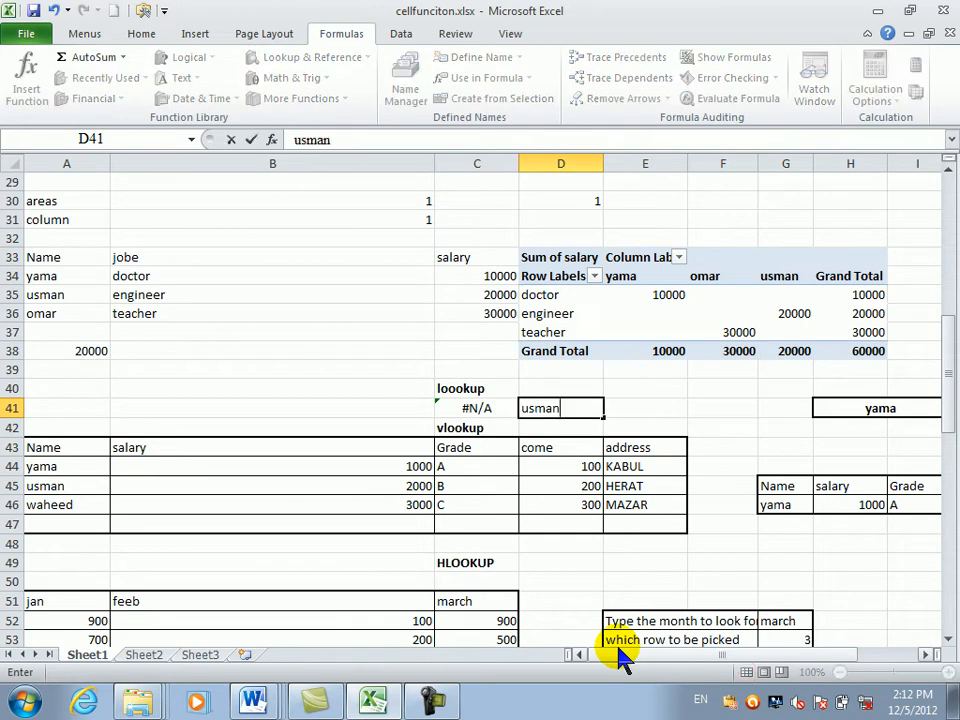
key(Return)
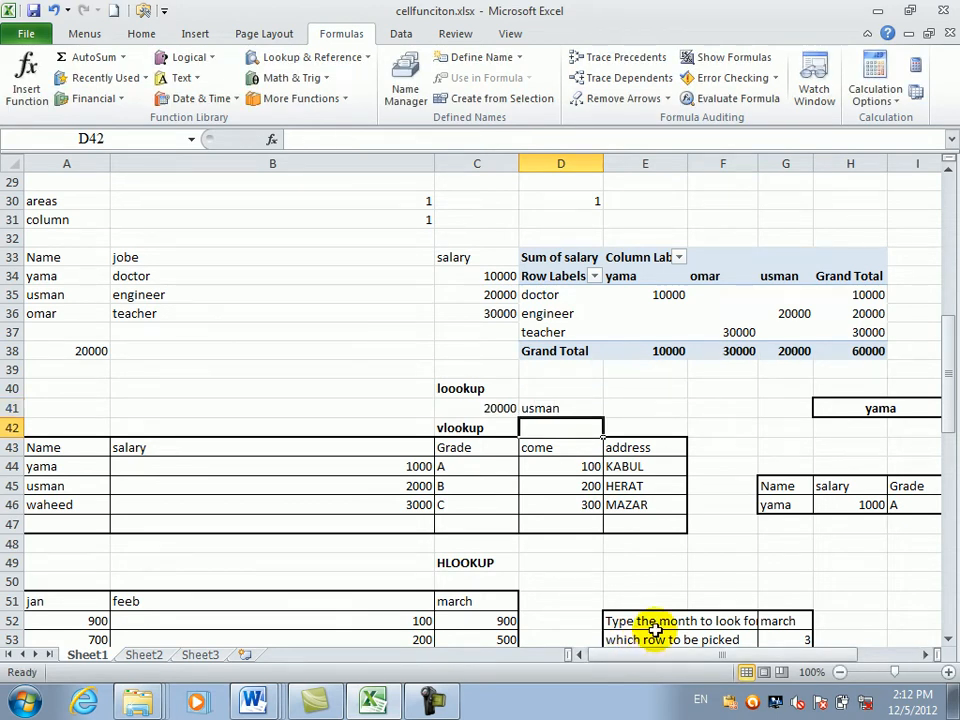
click(497, 407)
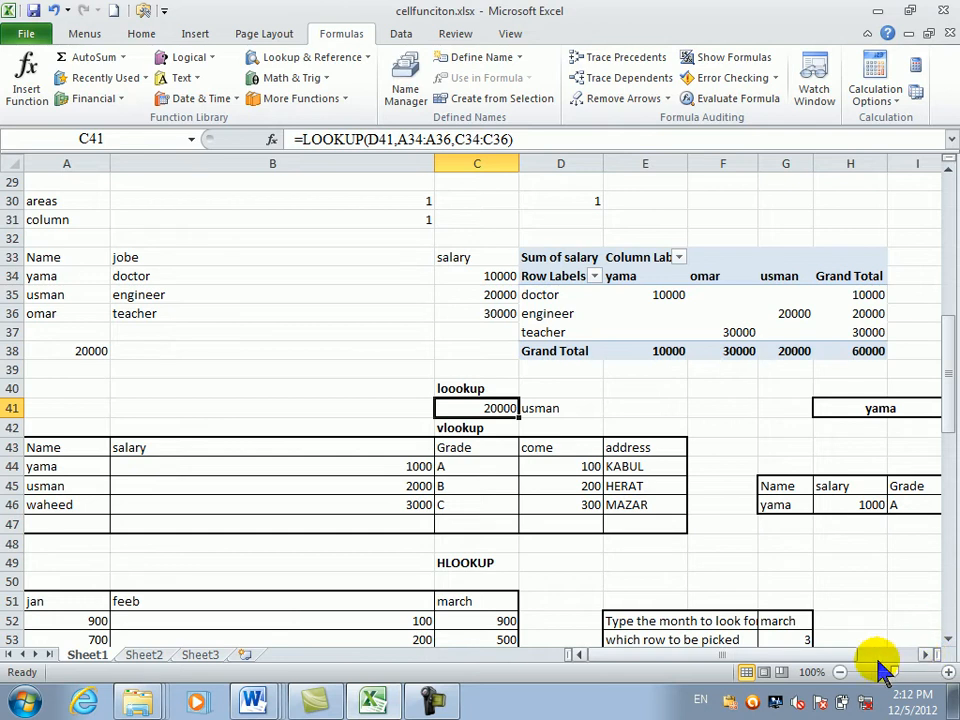
Examine the VLOOKUP example: its lookup cell H41 and the formulas in G46 and H46, leaving them unchanged
click(840, 672)
click(840, 672)
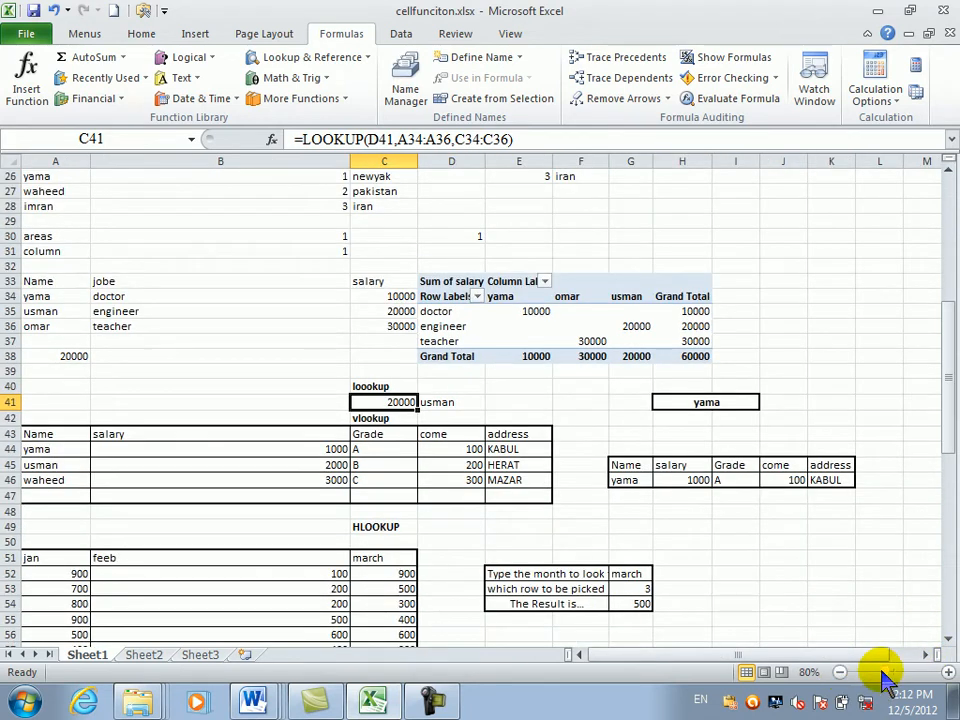
click(947, 638)
click(947, 638)
click(947, 638)
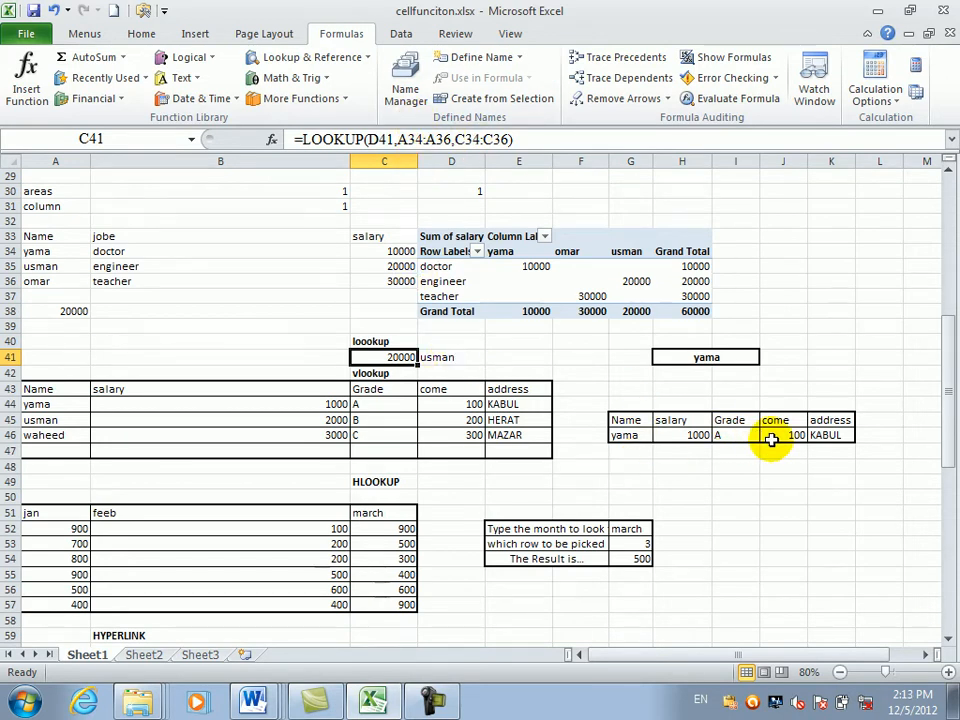
click(733, 356)
click(696, 437)
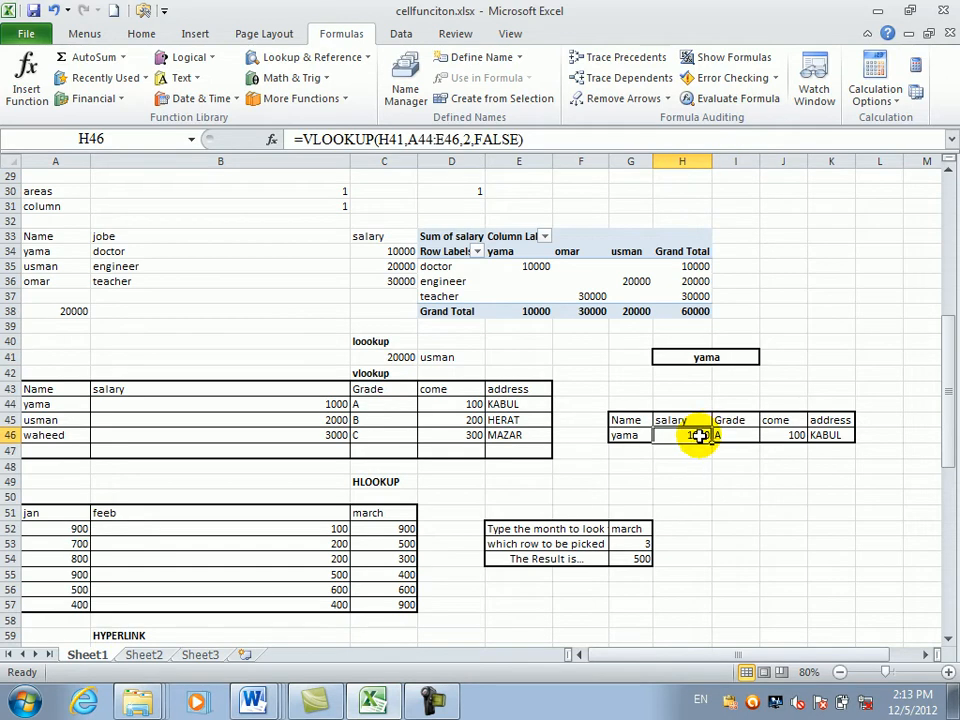
click(621, 438)
click(569, 380)
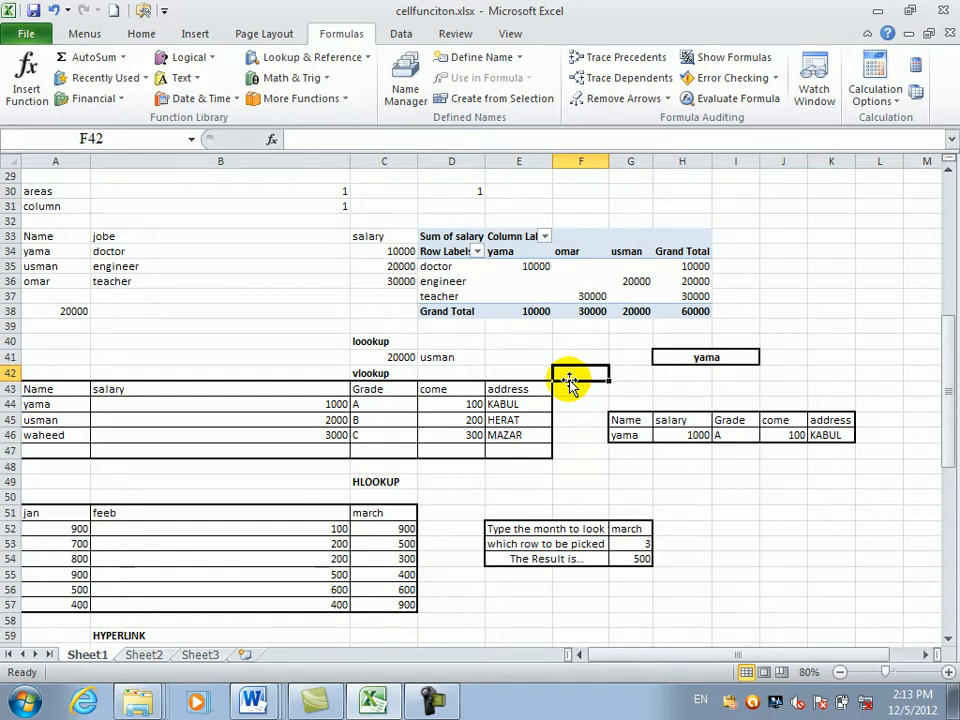
click(388, 374)
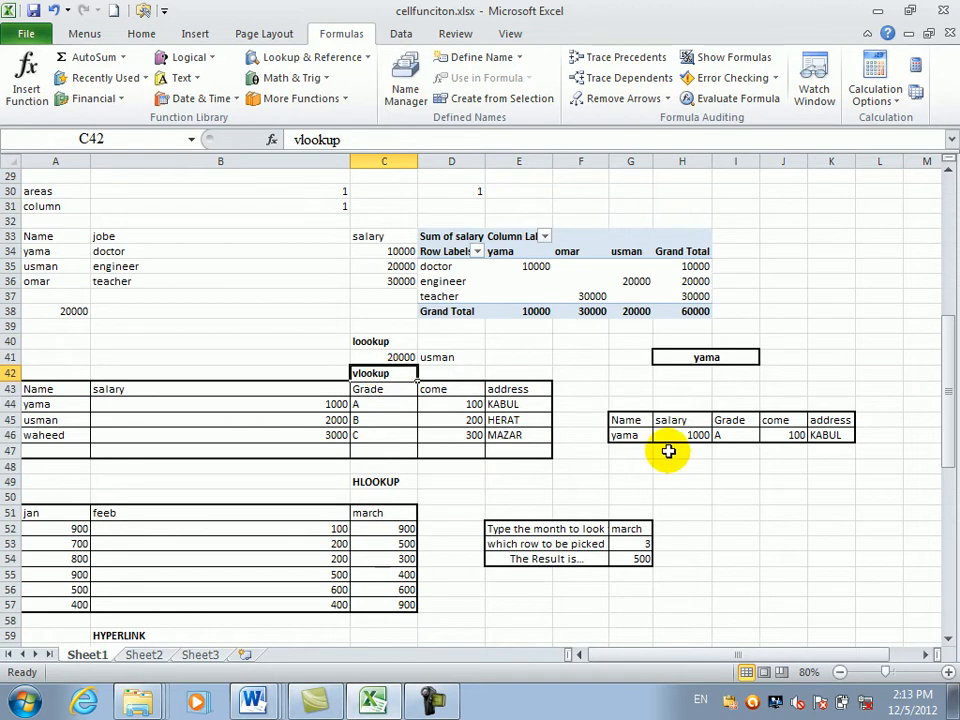
double_click(629, 441)
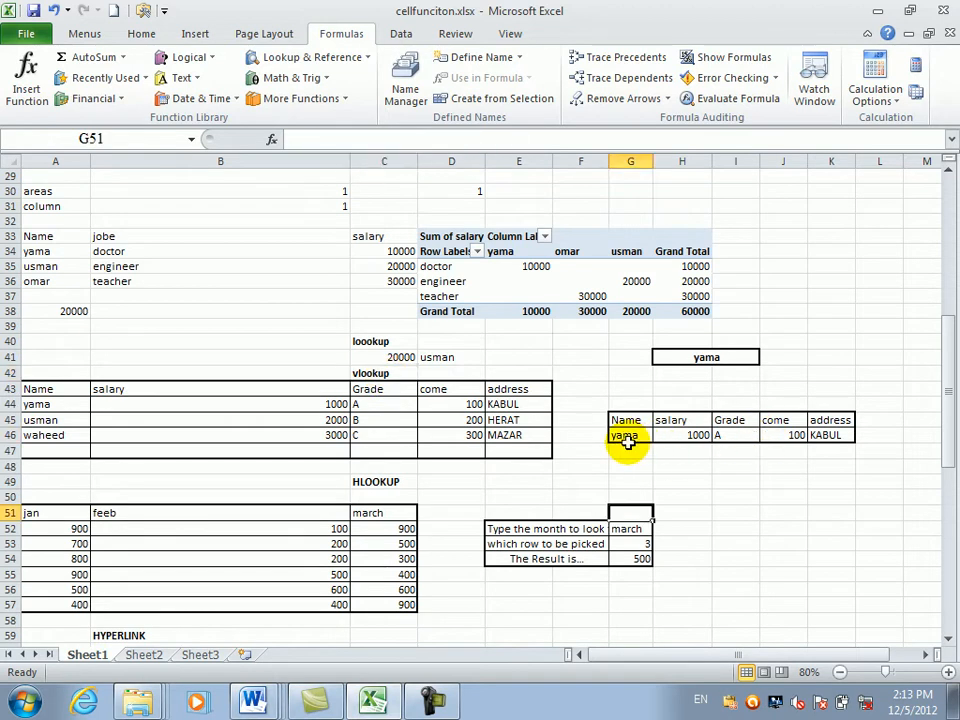
double_click(638, 440)
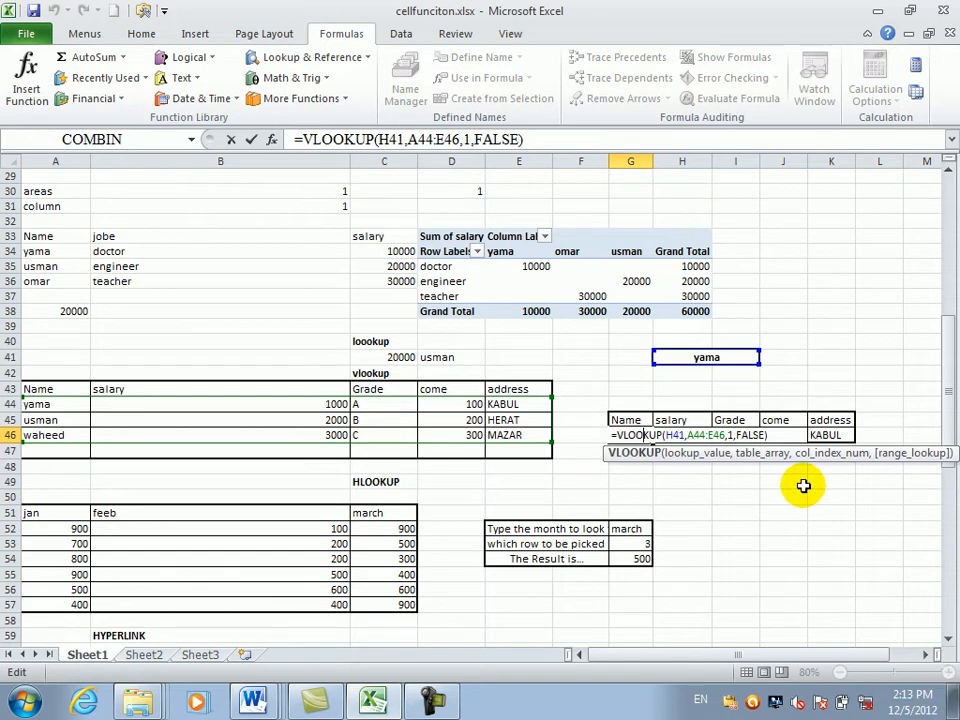
key(Return)
Enlarge the worksheet to 120% and review the arguments of the VLOOKUP formula in G46 without changing it
click(946, 672)
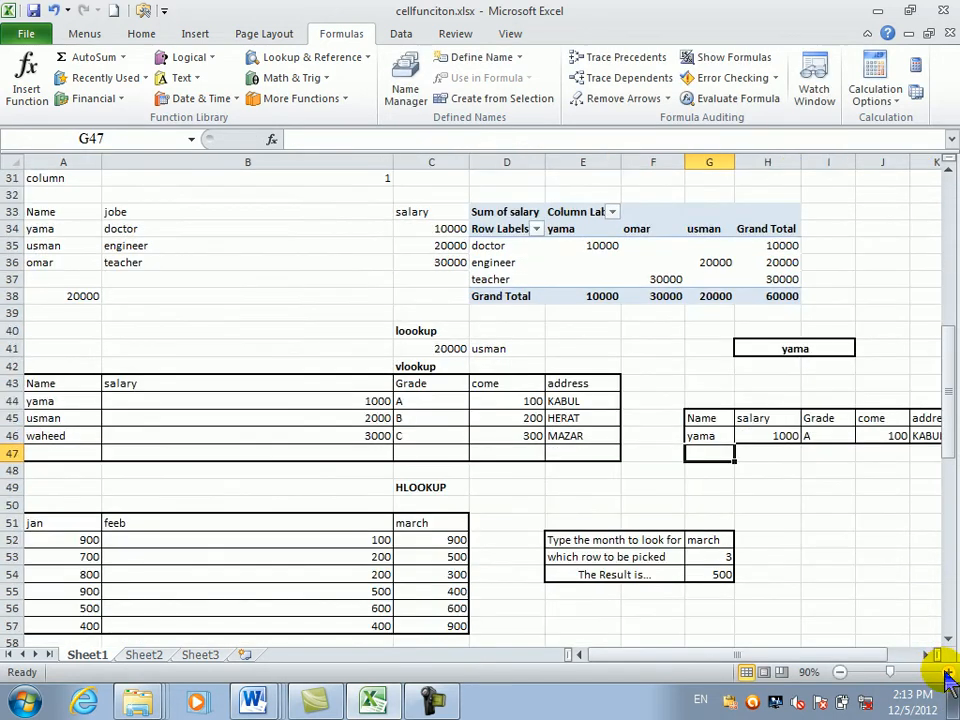
click(946, 672)
click(946, 672)
click(946, 672)
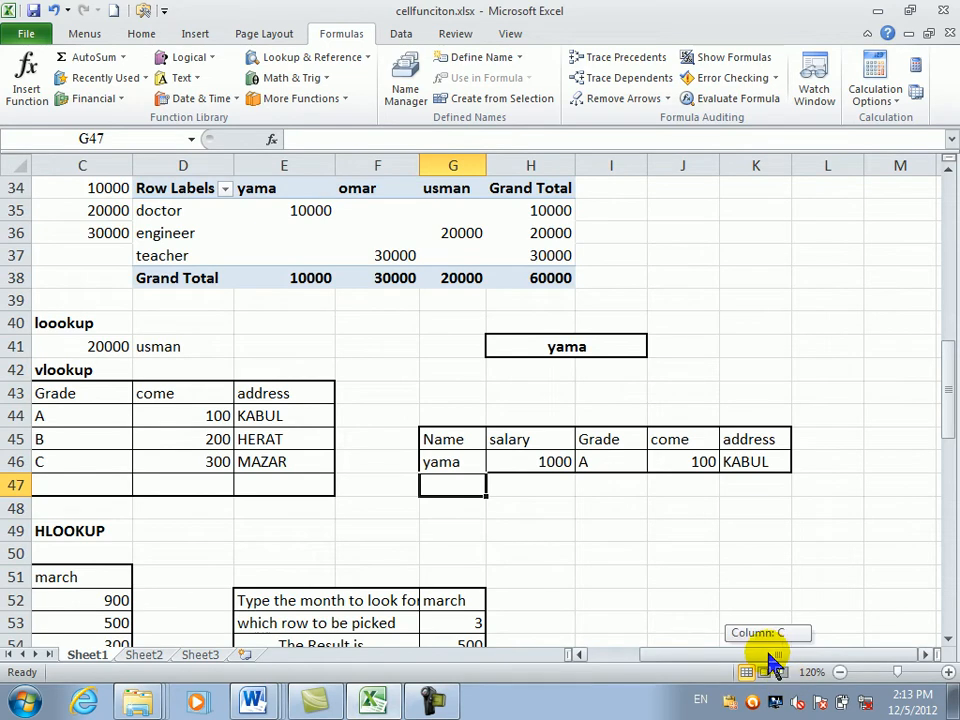
double_click(456, 464)
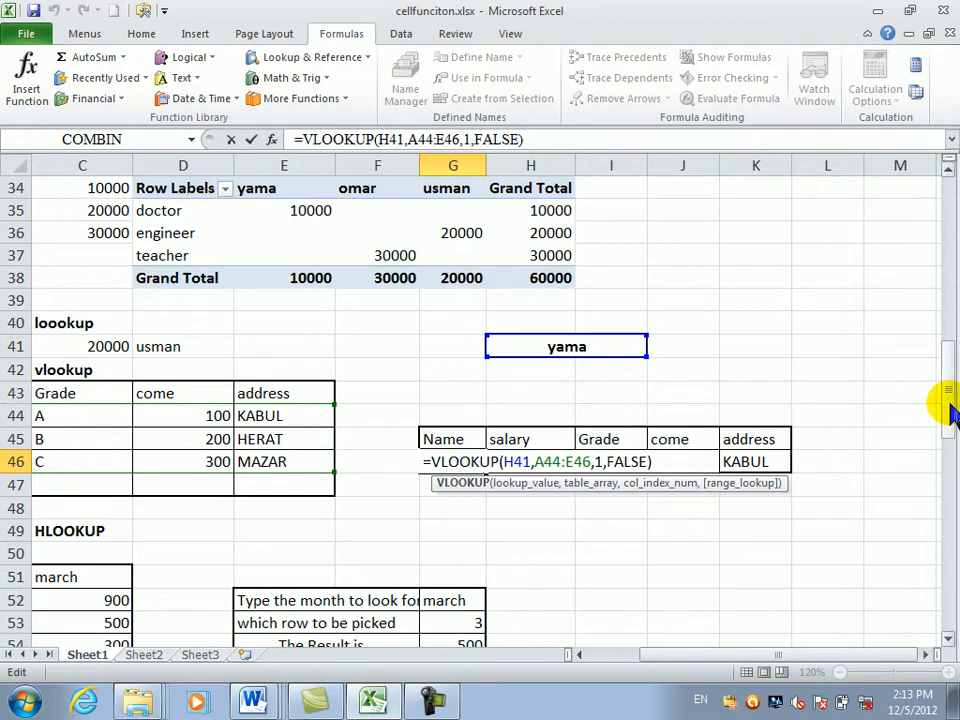
key(Return)
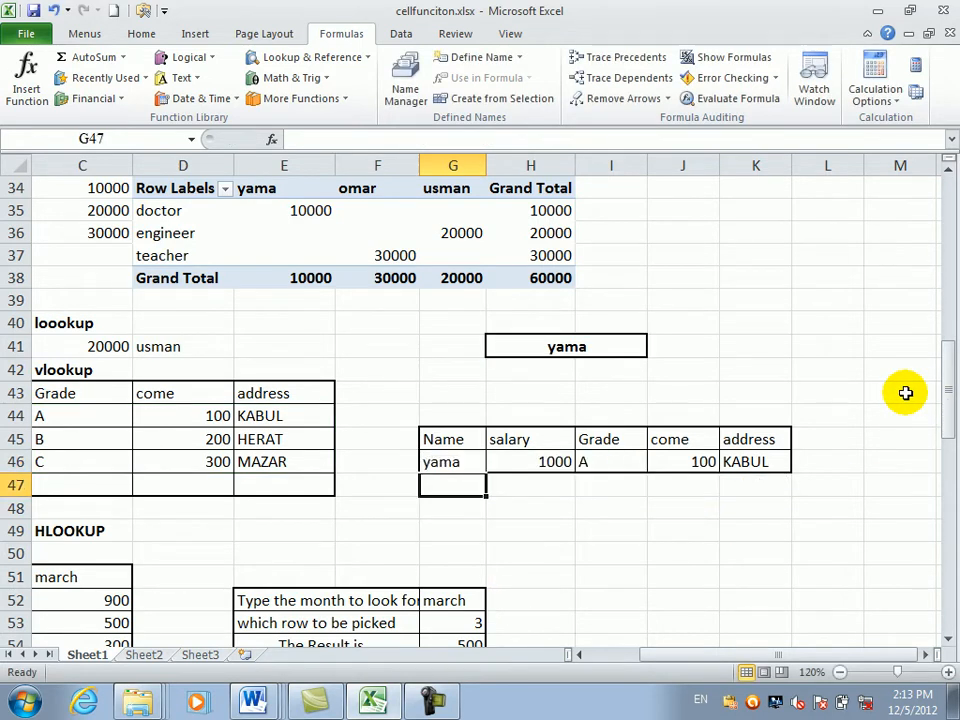
Clear the VLOOKUP results in G46:K46 below the Name, salary, Grade, come and address headings
drag(454, 459, 773, 455)
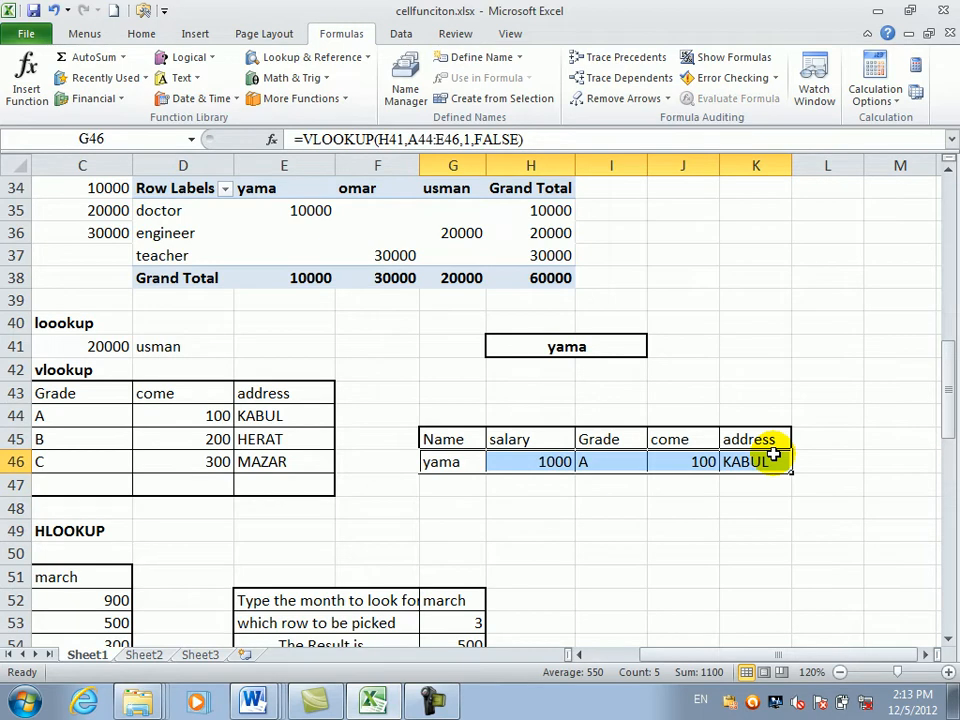
key(Delete)
click(596, 527)
click(430, 455)
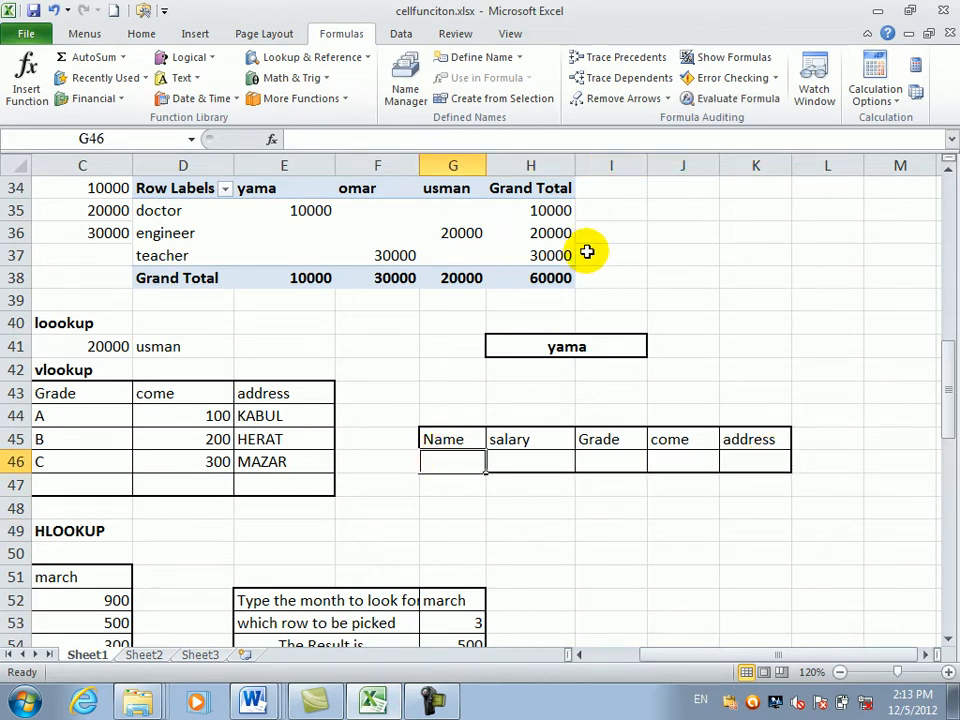
Clear rows 31 to 39 through column I, removing the job and salary table and the pivot table
click(630, 255)
click(610, 304)
drag(610, 304, 10, 150)
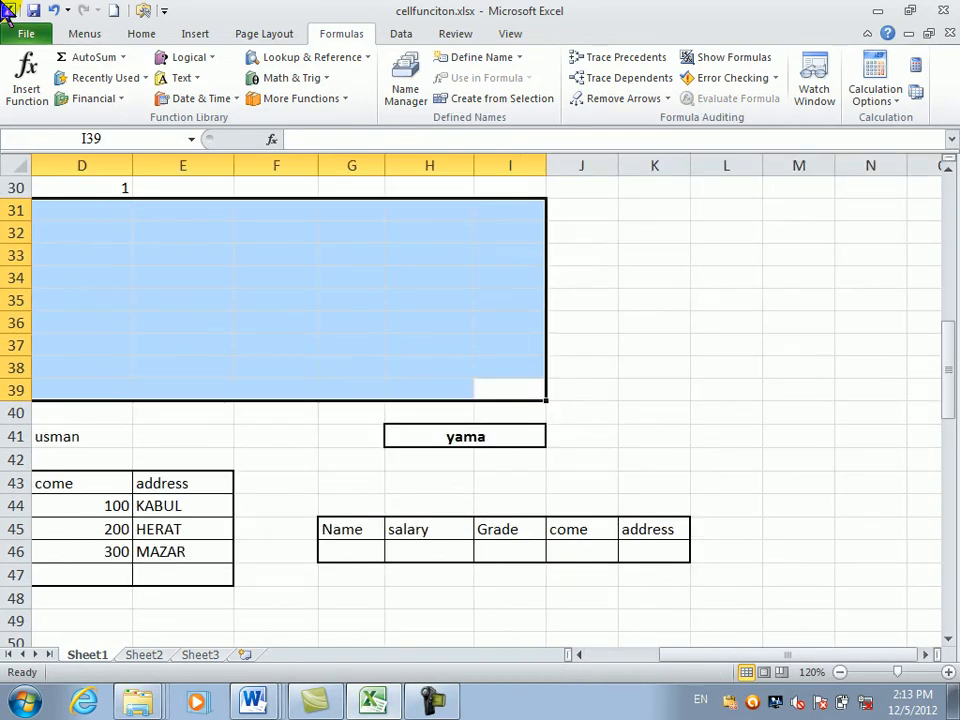
click(444, 293)
Fill the merged lookup cell H41 with yellow and clear its contents
click(496, 428)
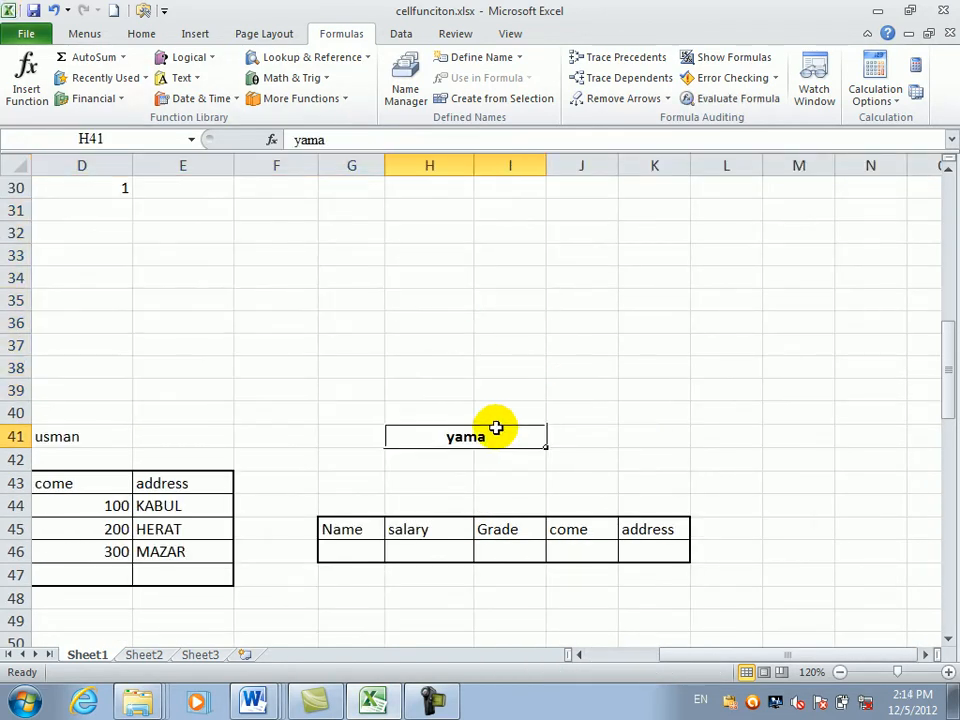
click(136, 36)
click(218, 92)
drag(580, 413, 519, 428)
click(511, 436)
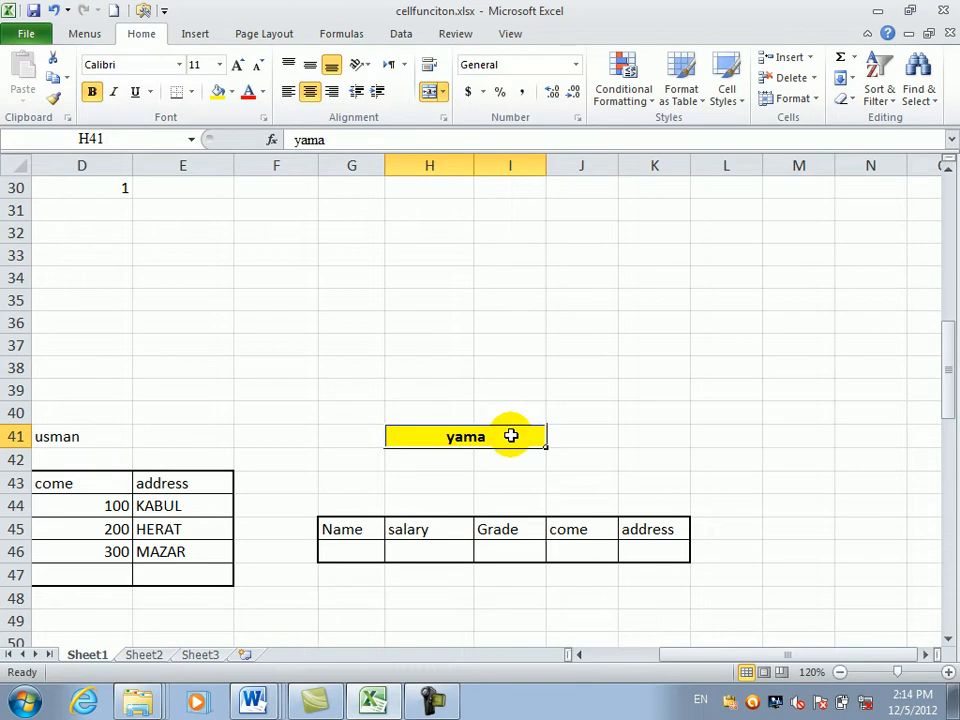
key(Delete)
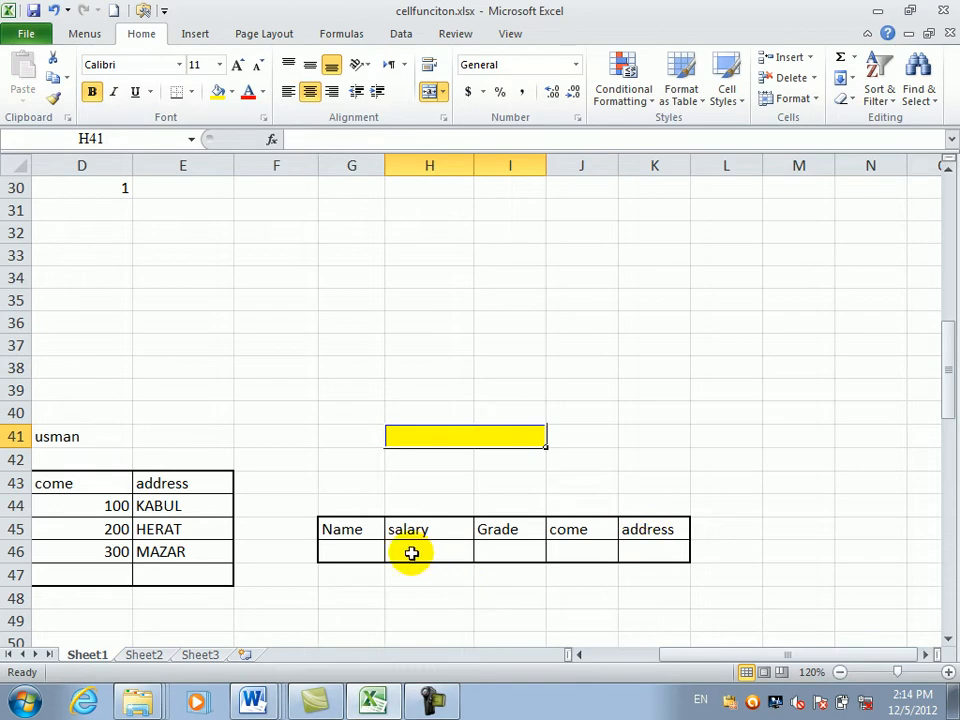
Reduce the worksheet zoom to 90% with G46 under the Name heading selected
click(381, 553)
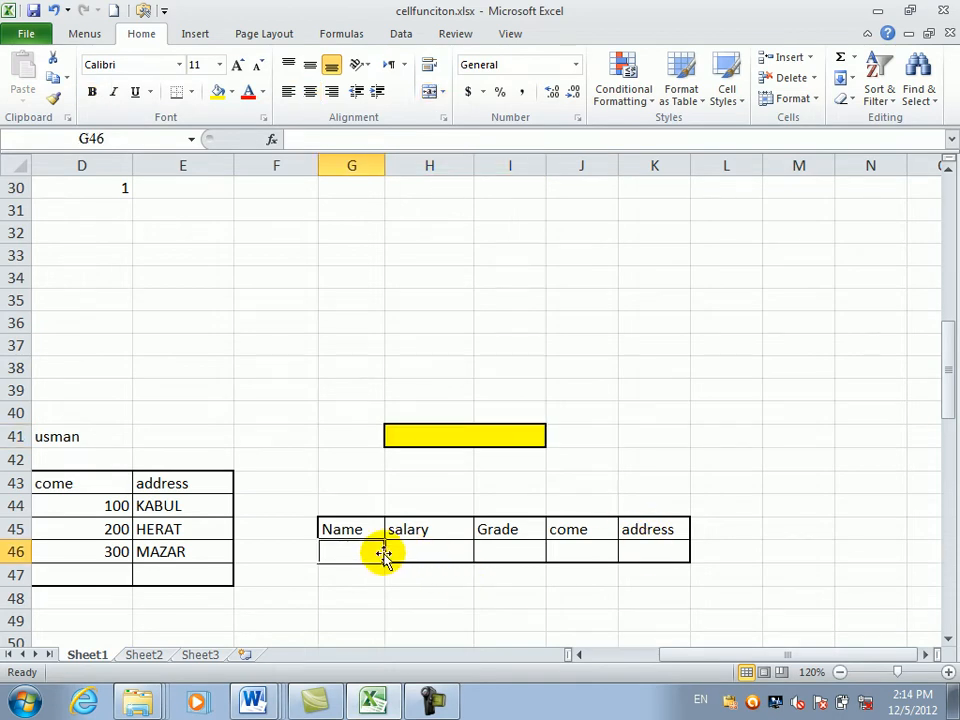
click(840, 672)
click(840, 672)
click(840, 672)
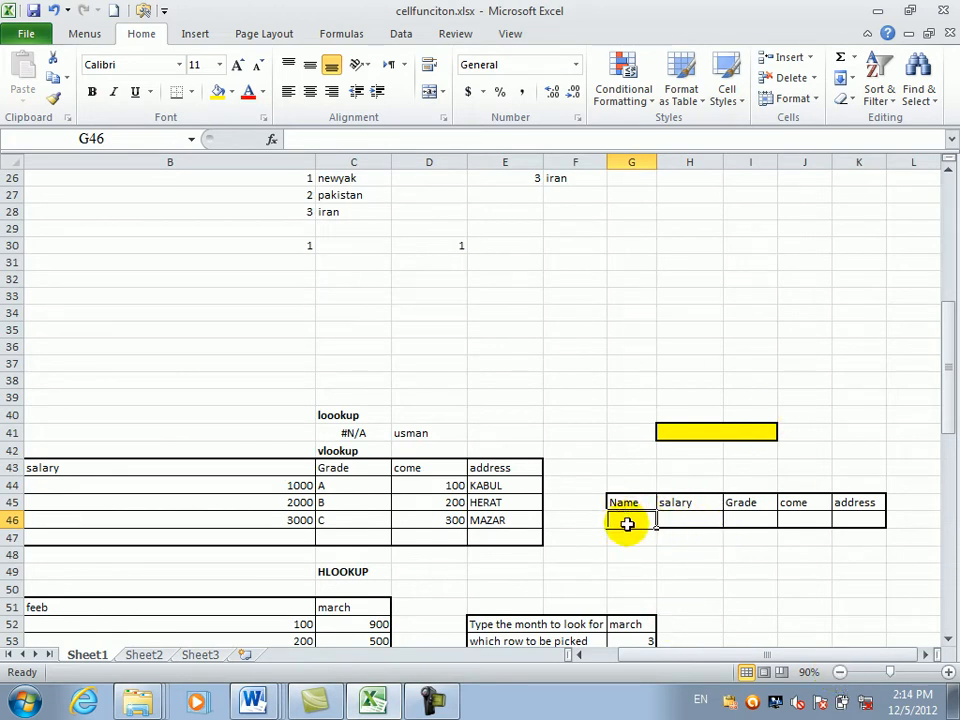
text(=vl)
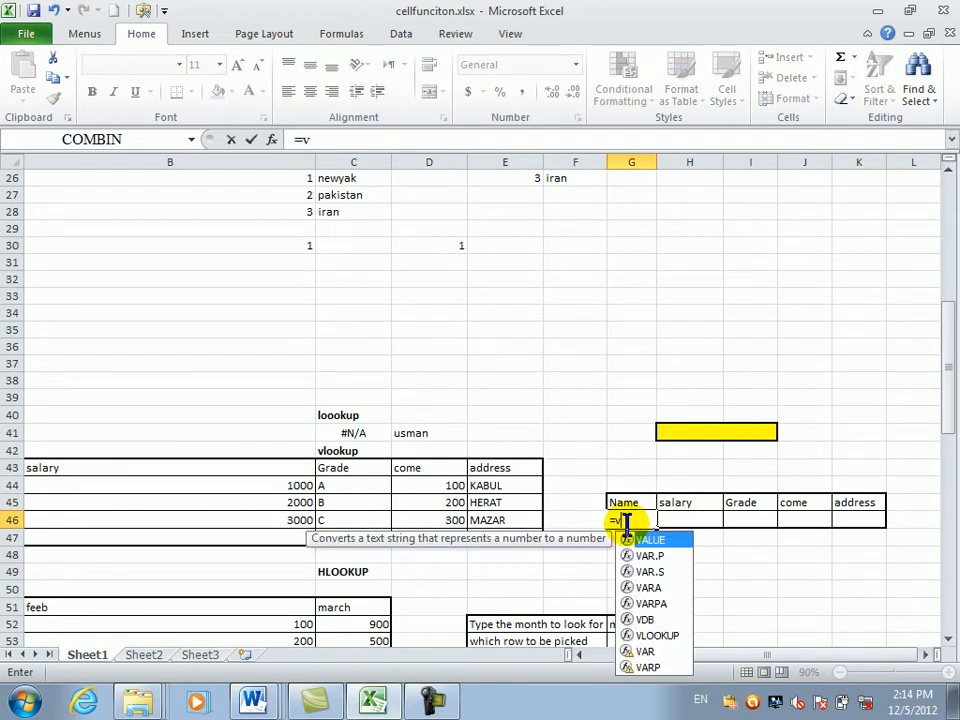
key(Tab)
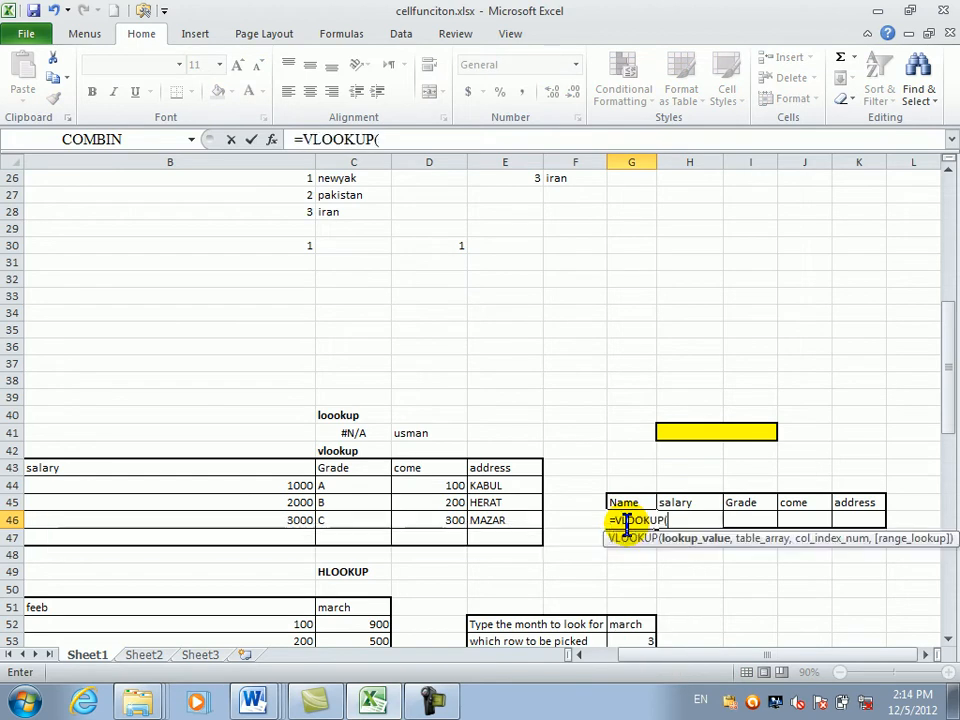
click(713, 437)
text(,)
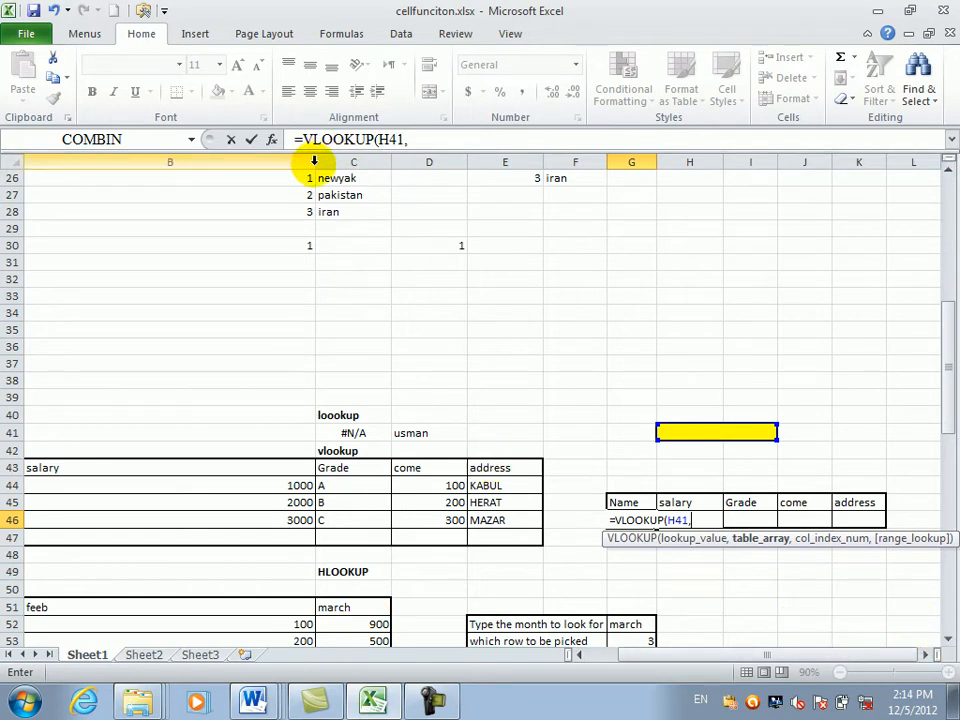
click(316, 160)
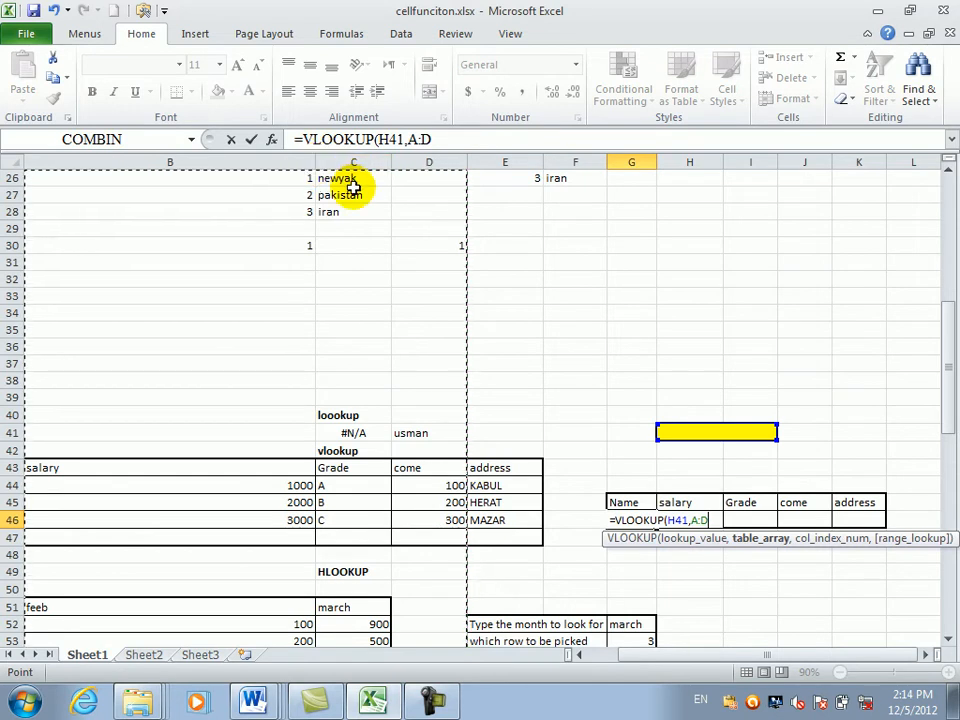
key(BackSpace)
key(BackSpace)
key(BackSpace)
key(BackSpace)
key(BackSpace)
key(BackSpace)
key(BackSpace)
key(BackSpace)
key(BackSpace)
key(BackSpace)
key(BackSpace)
key(BackSpace)
key(BackSpace)
key(BackSpace)
key(BackSpace)
key(BackSpace)
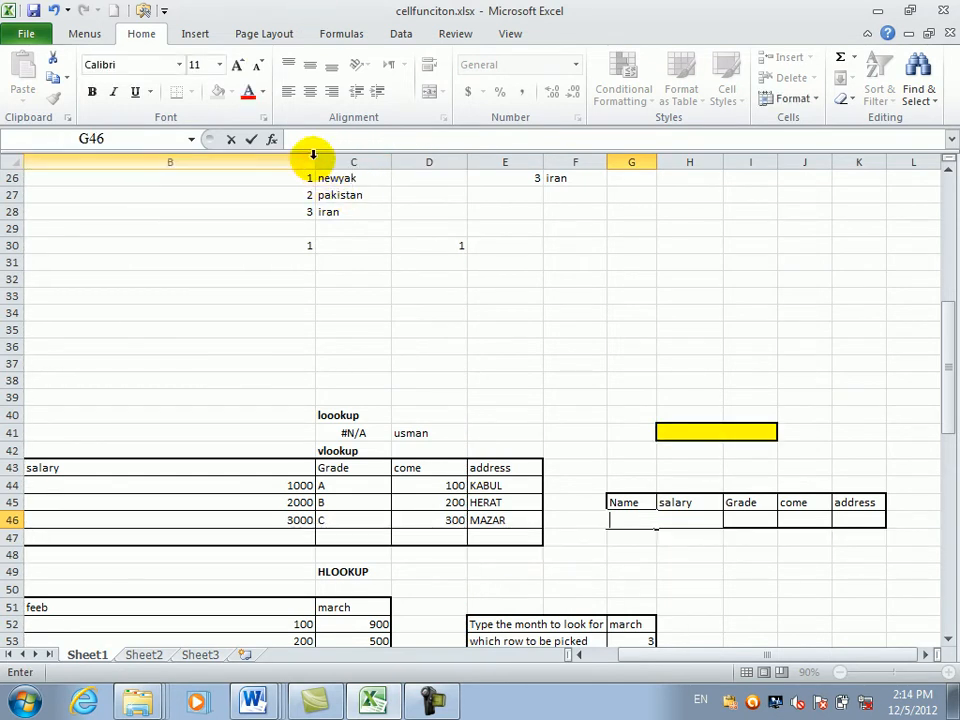
Narrow column B to well under half its width, bringing the source table closer to the lookup results table
click(311, 161)
double_click(315, 161)
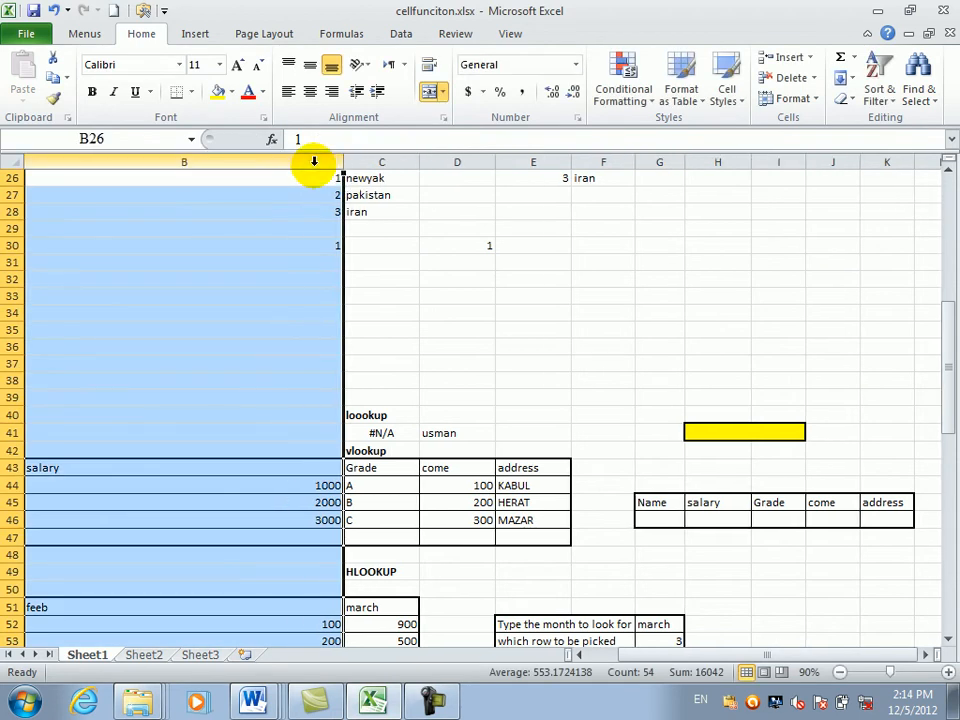
drag(343, 161, 137, 158)
click(379, 418)
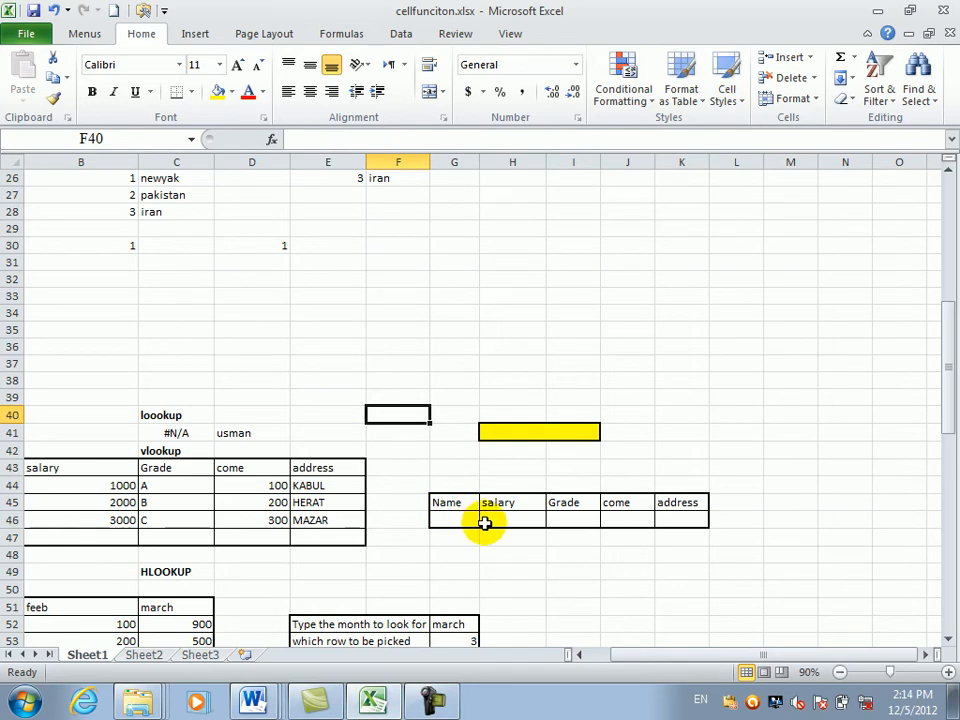
Enter a VLOOKUP formula in G46 under Name that looks up H41 in A44:E46 and returns column 1
click(452, 521)
text(=vl)
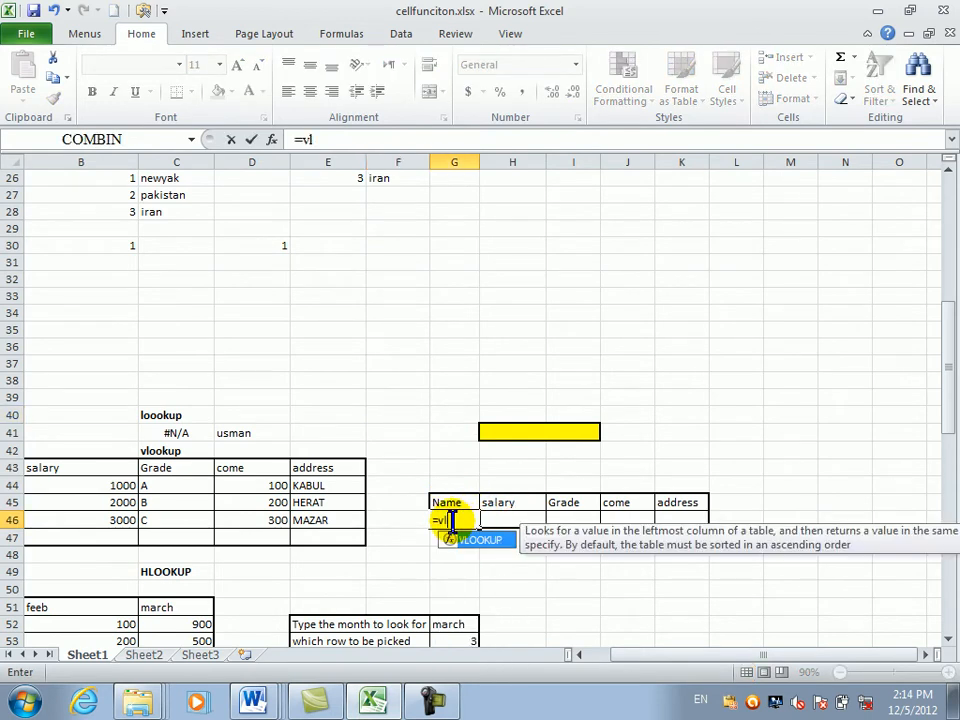
key(Tab)
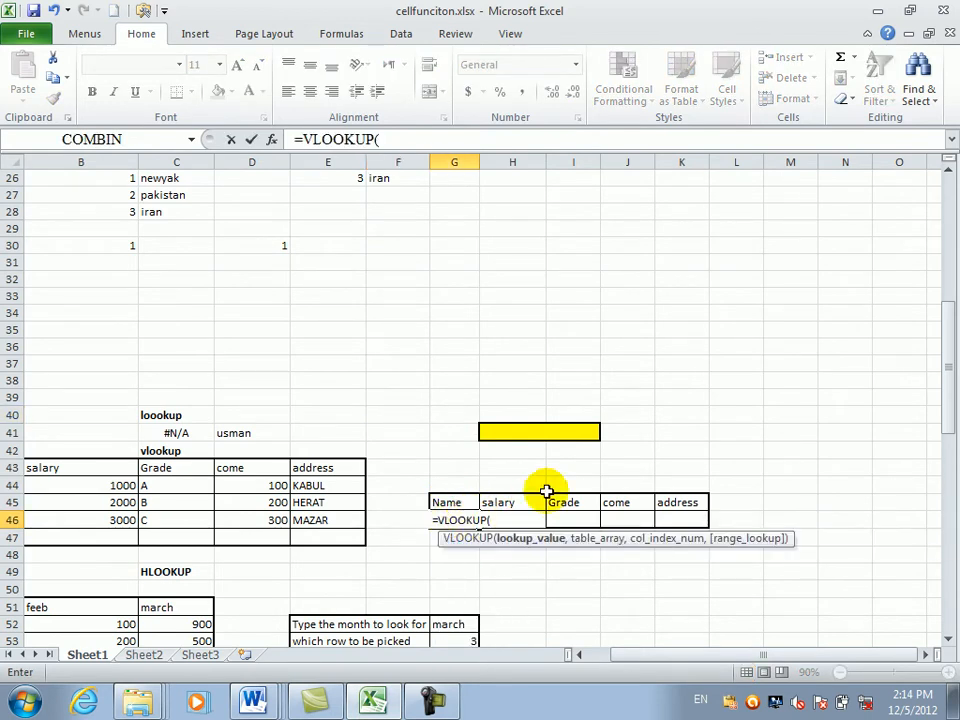
click(554, 436)
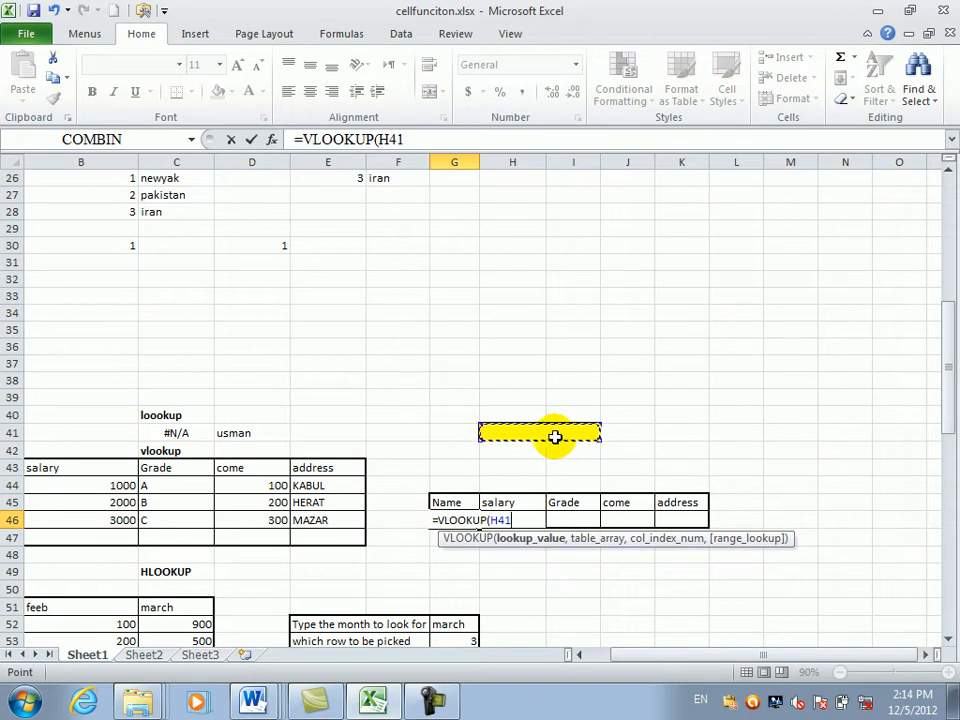
text(,)
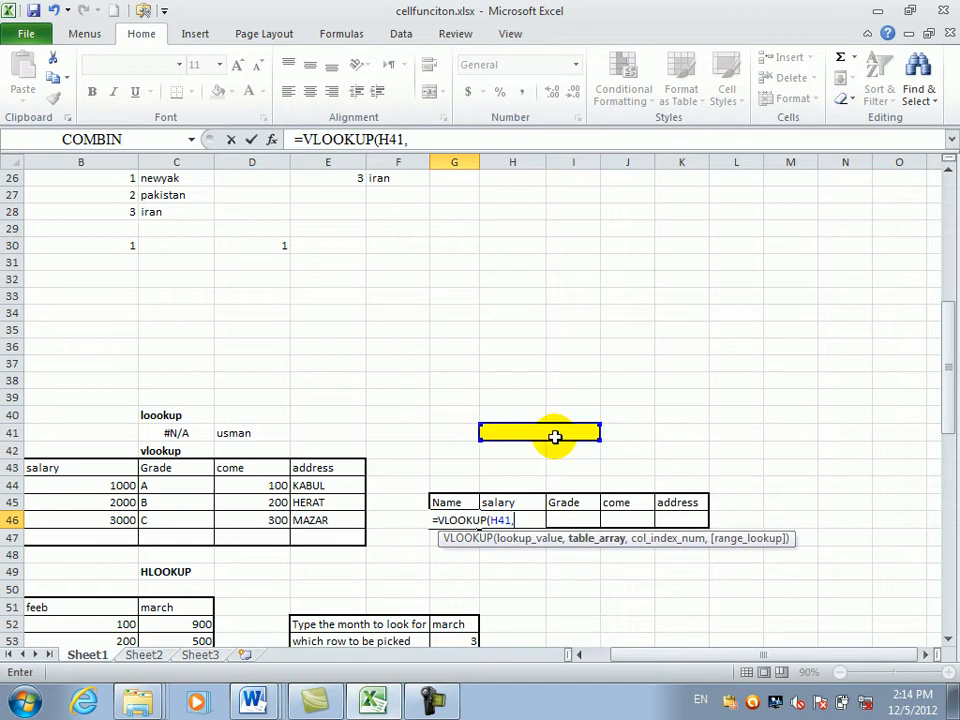
click(45, 494)
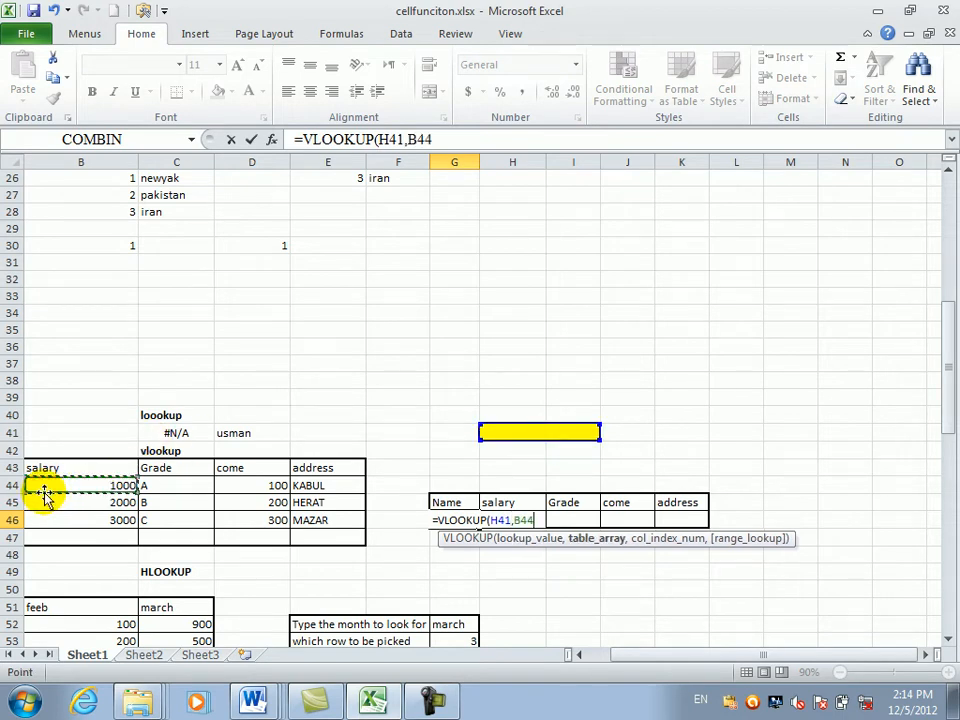
click(580, 655)
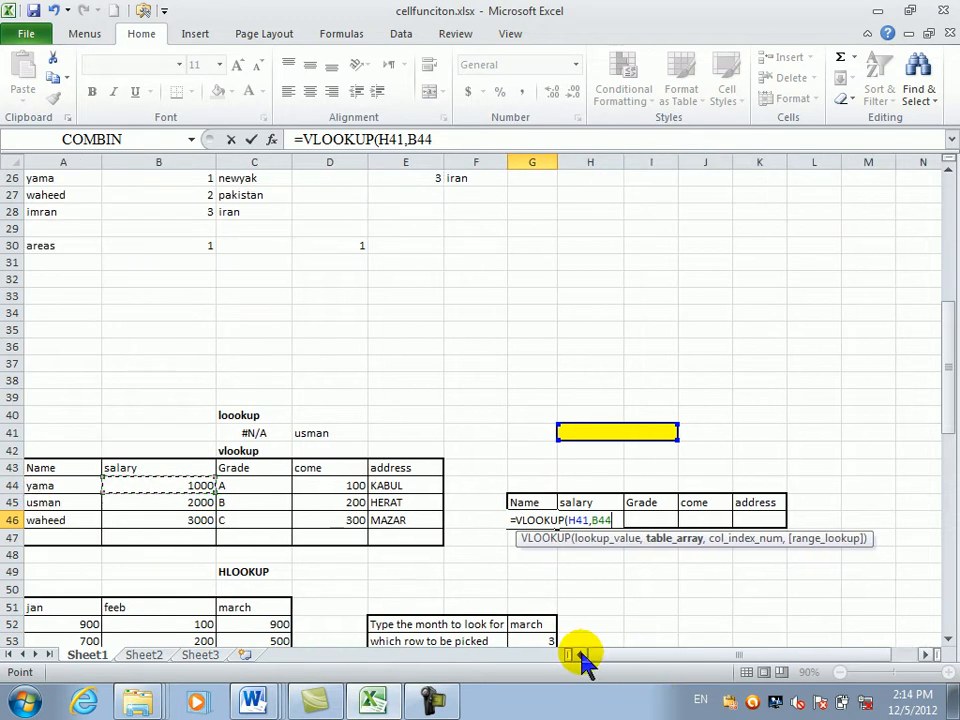
drag(47, 485, 385, 516)
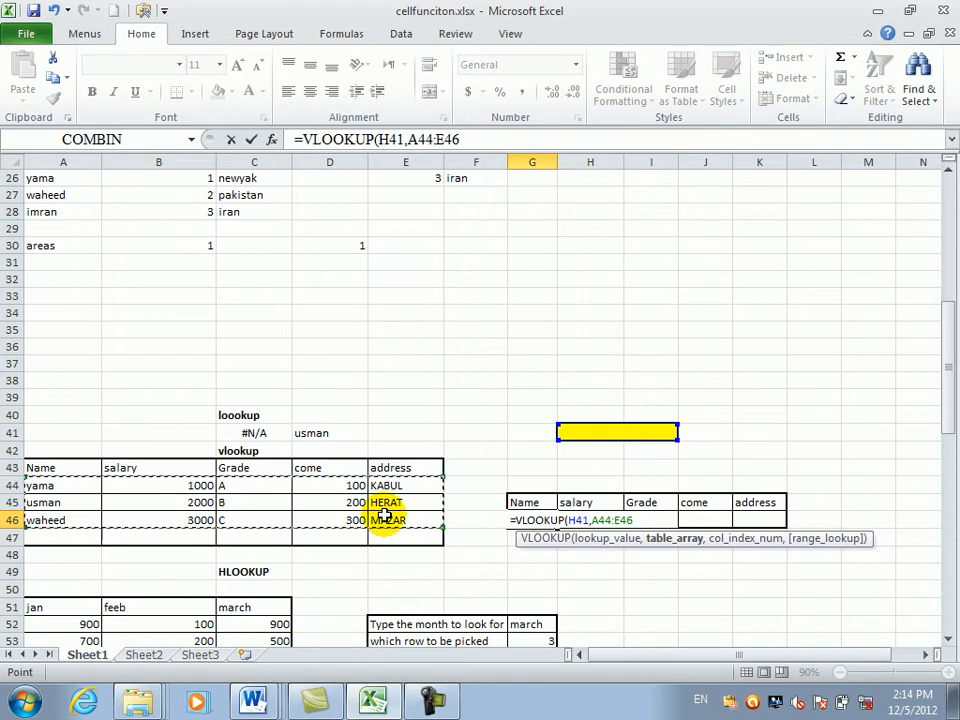
text(,1)
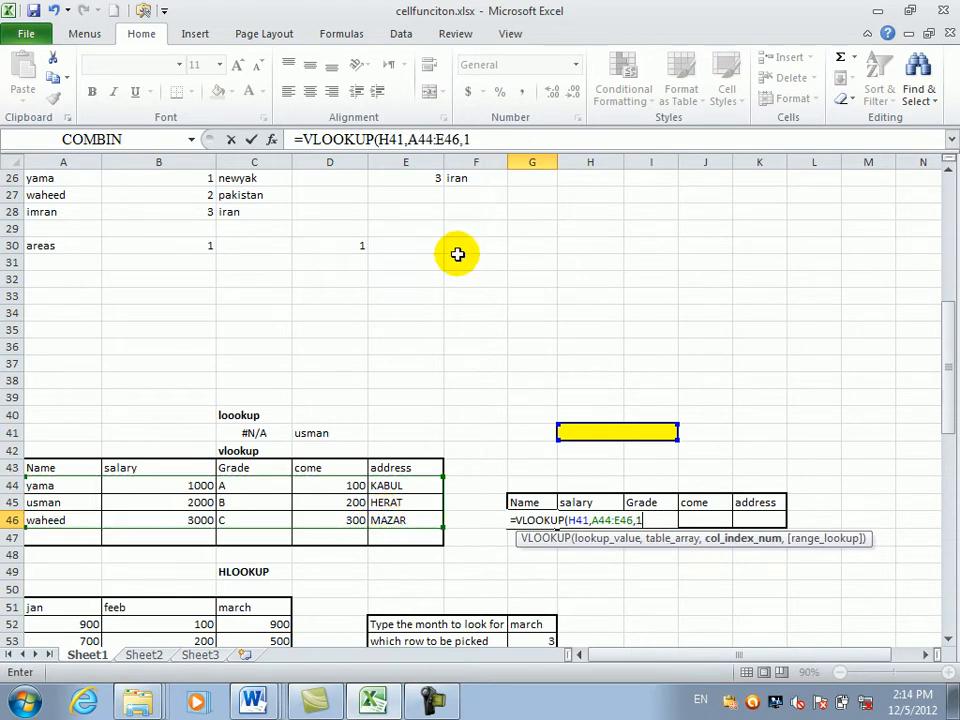
key(Return)
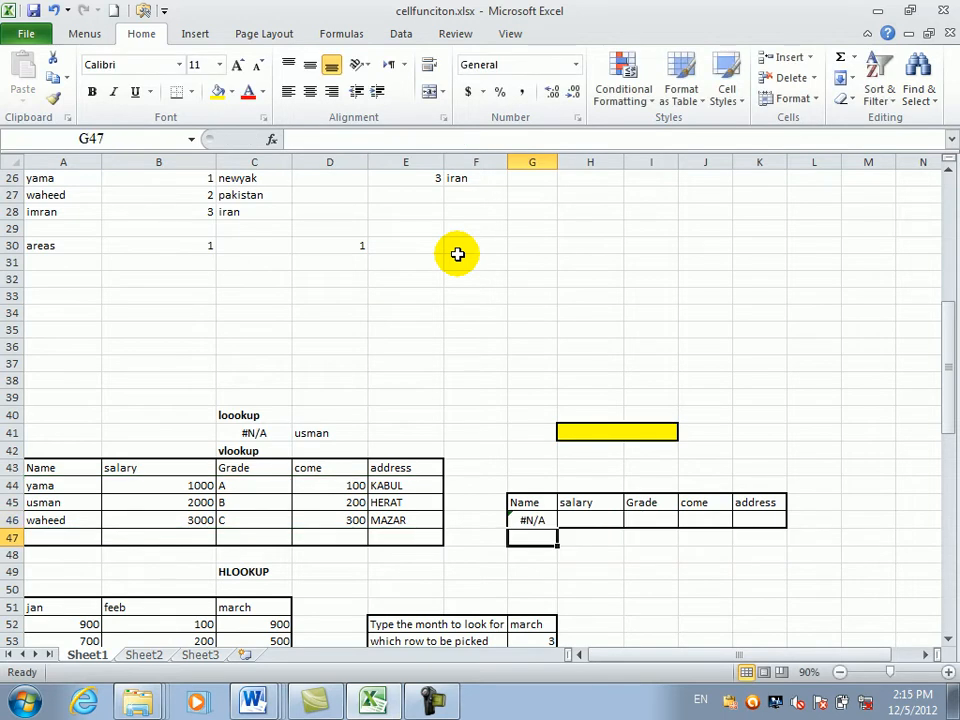
Enter a VLOOKUP formula in H46 under salary that looks up H41 in A44:E46 and returns column 2
click(585, 521)
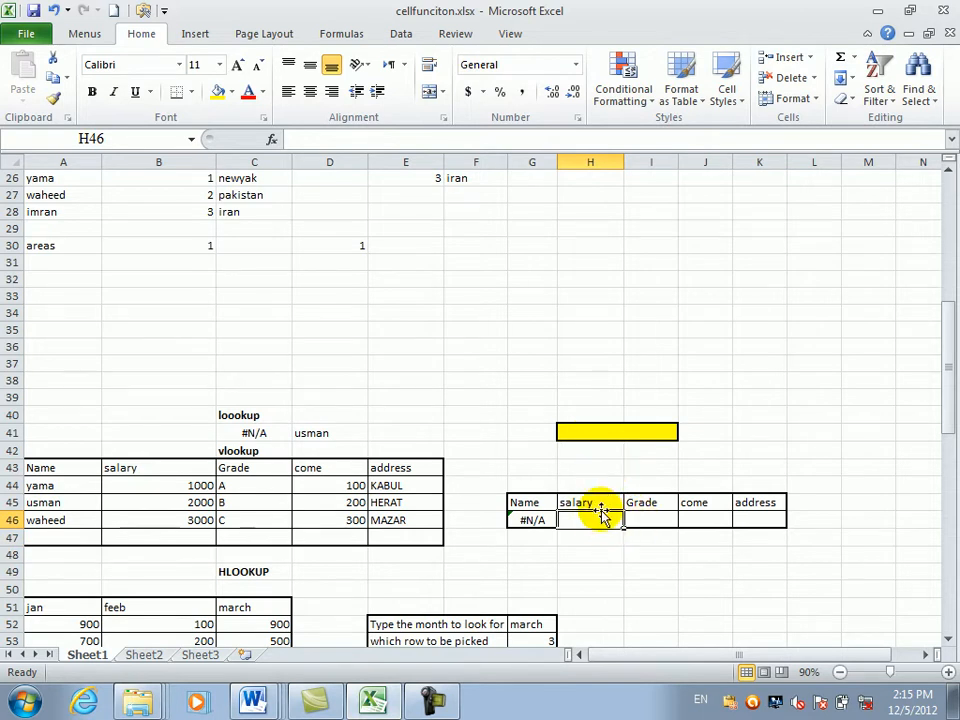
text(=vlo)
key(Tab)
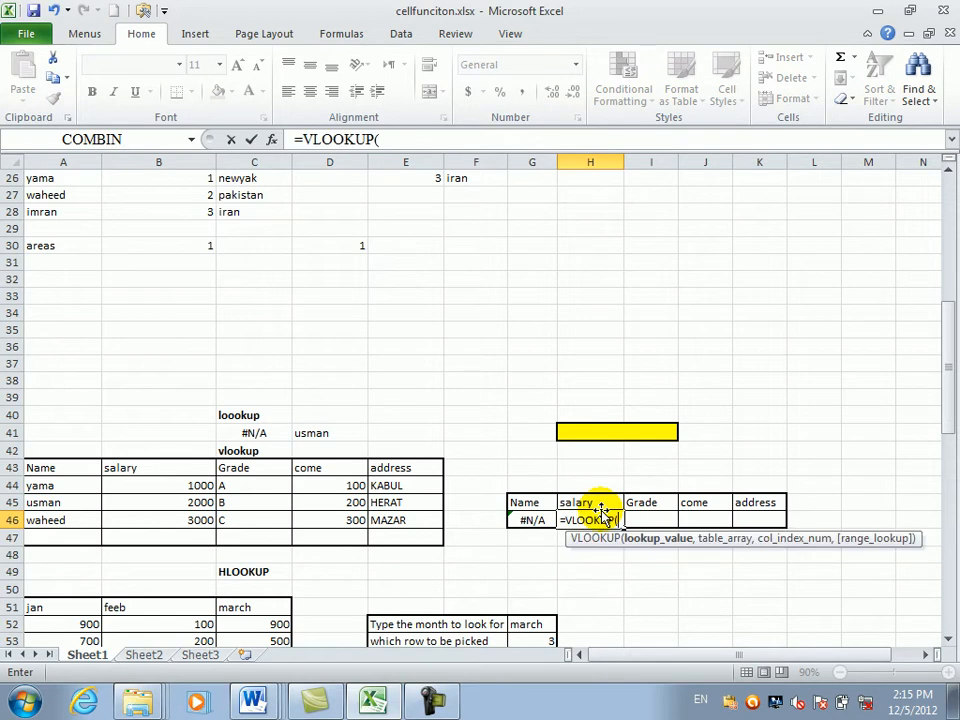
click(594, 433)
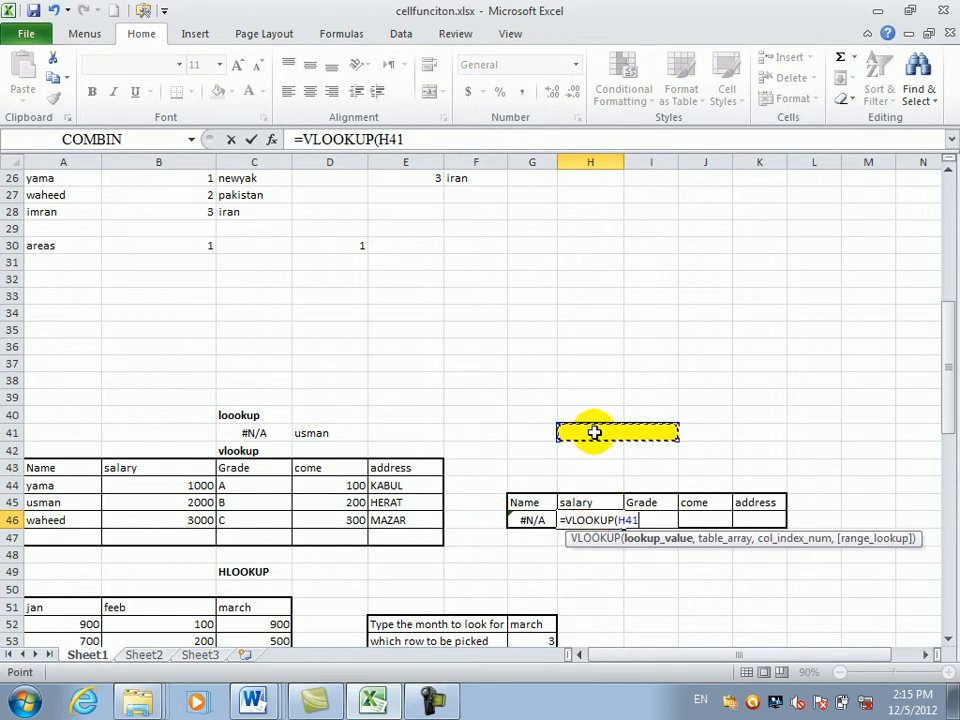
text(,)
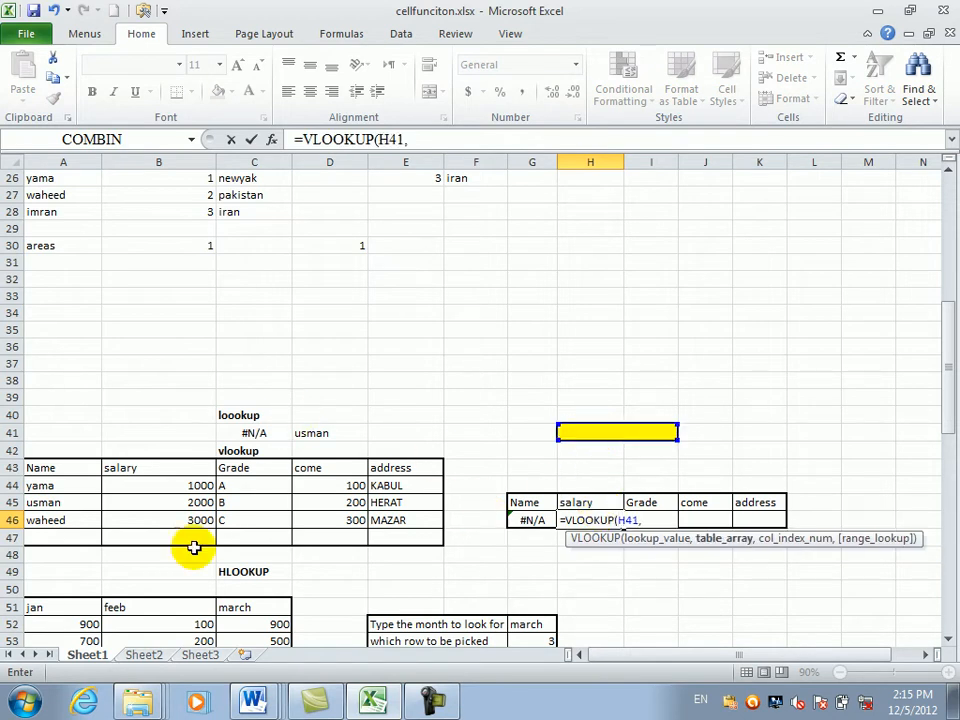
drag(51, 486, 381, 519)
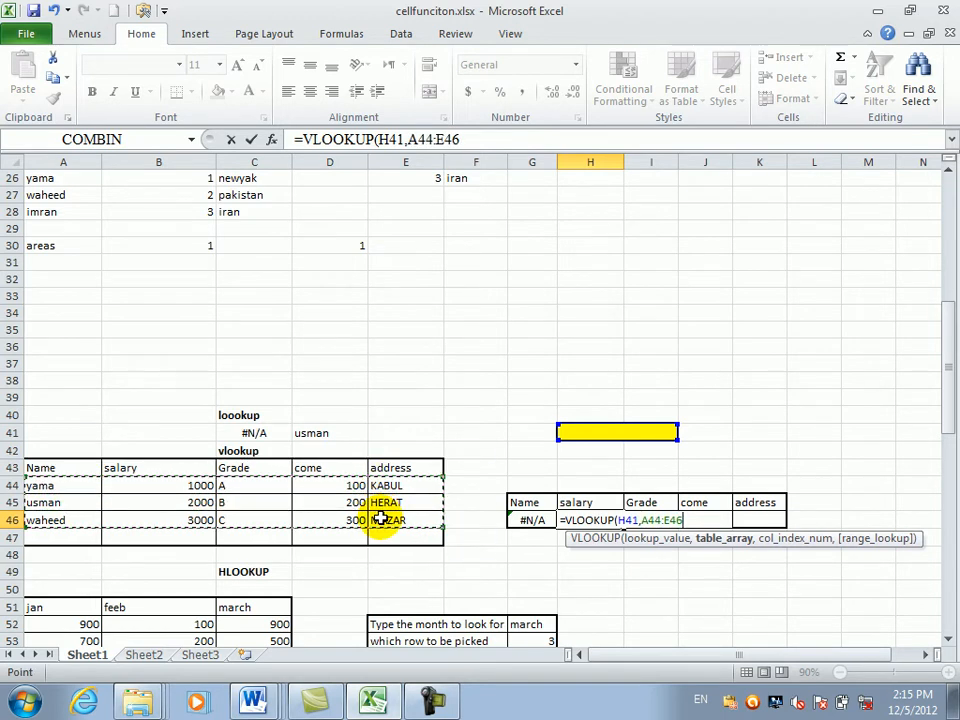
text(,2)
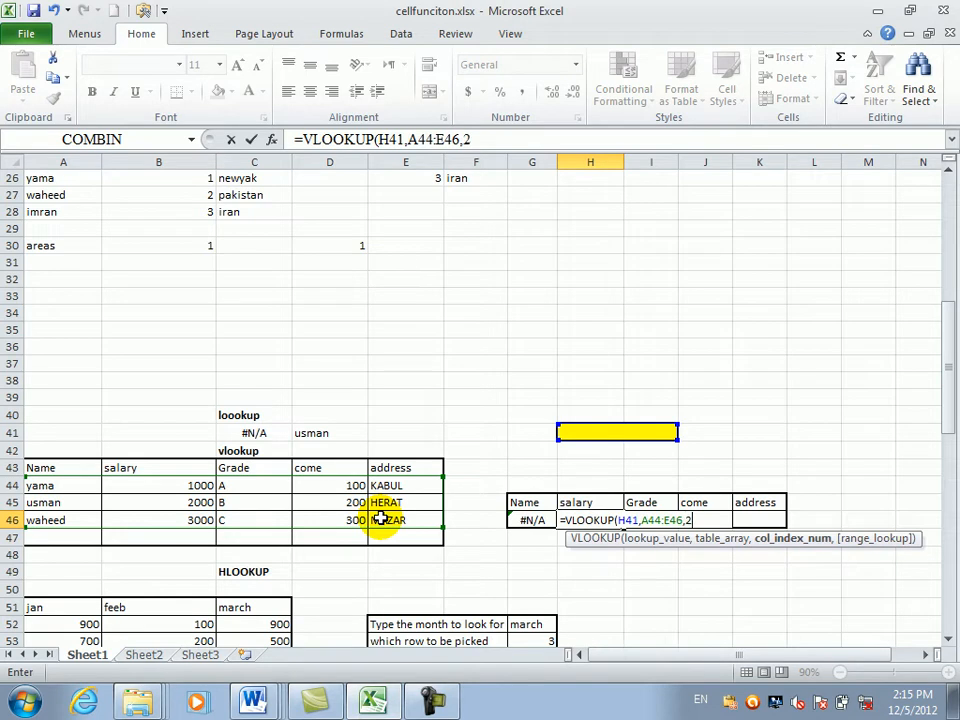
key(Return)
Enter a VLOOKUP formula in I46 under Grade that looks up H41 in A44:E46 and returns column 3
click(667, 518)
text(=)
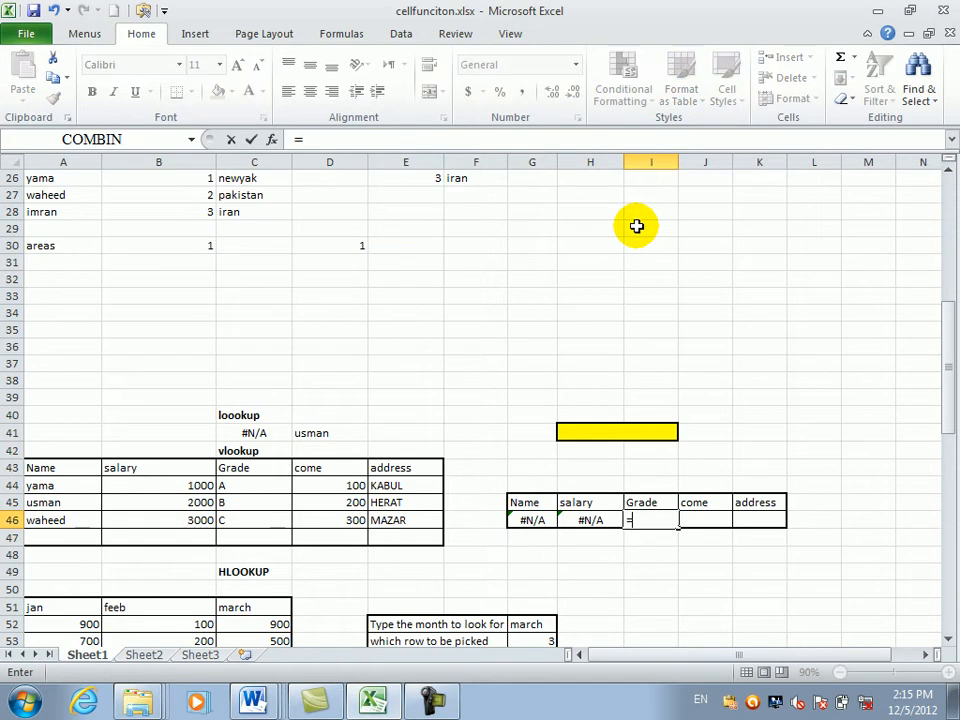
text(vl)
key(Tab)
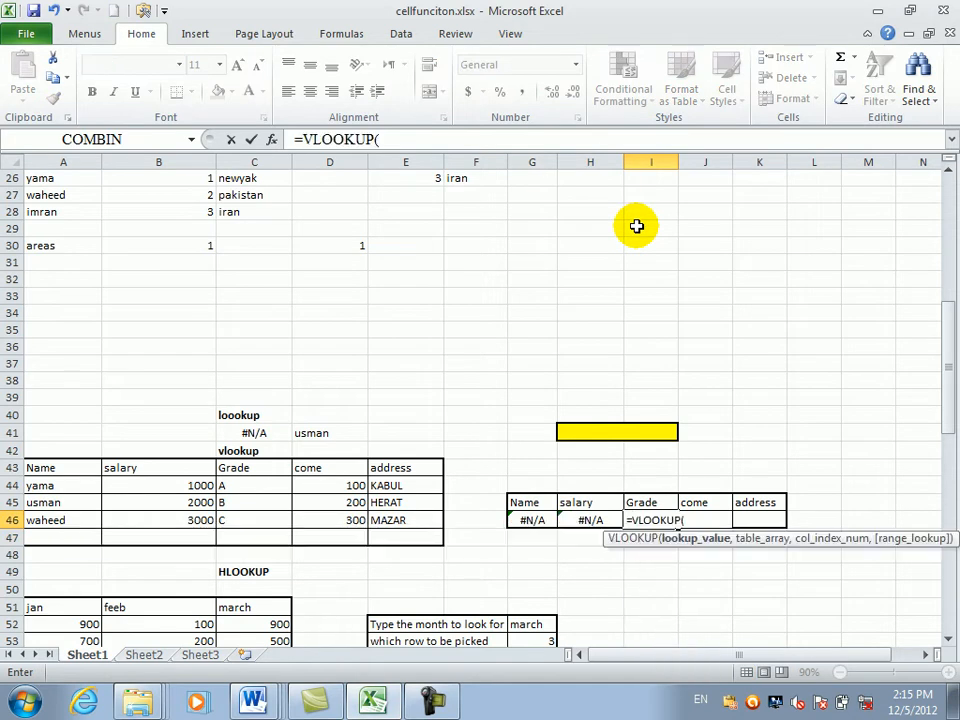
click(608, 425)
text(,)
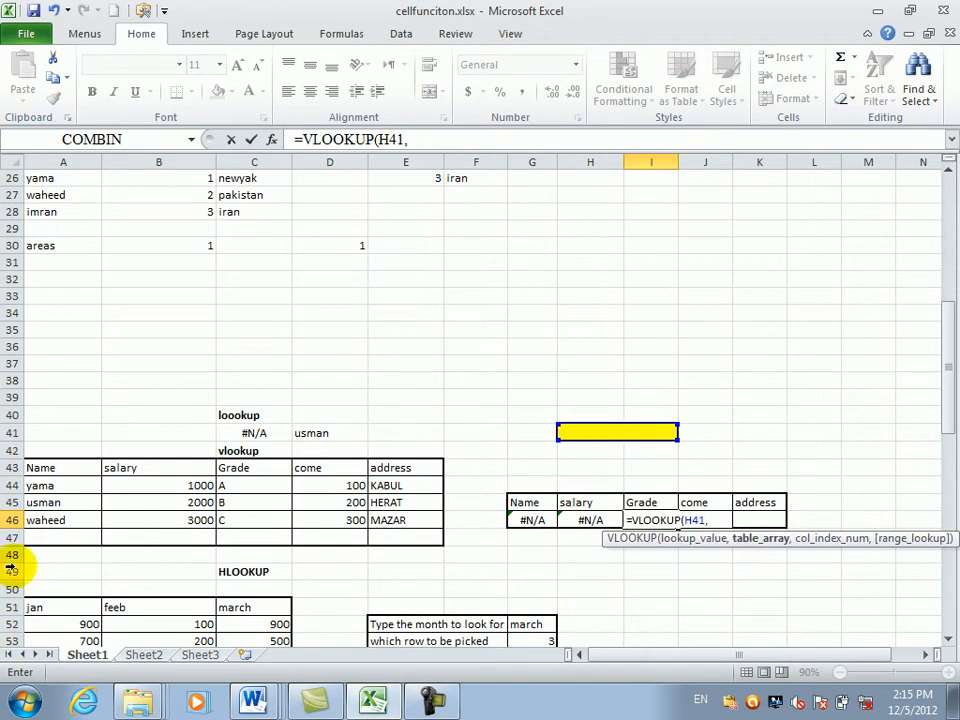
drag(40, 487, 392, 516)
text(,3)
key(Return)
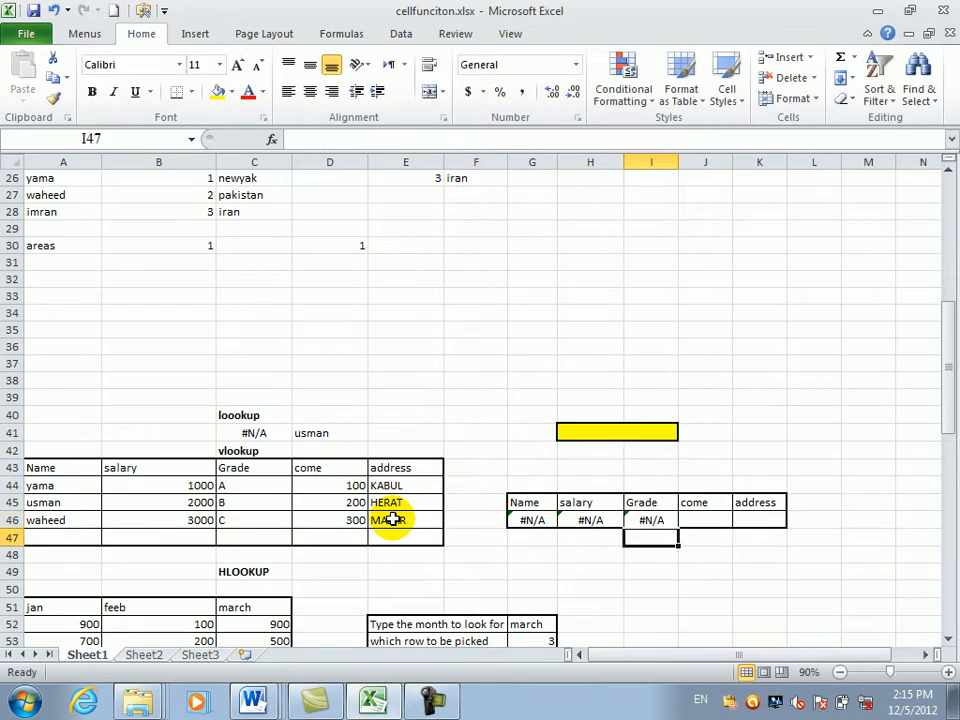
Enter a VLOOKUP formula in J46 under come that looks up H41 in A44:E46 and returns column 4
click(700, 522)
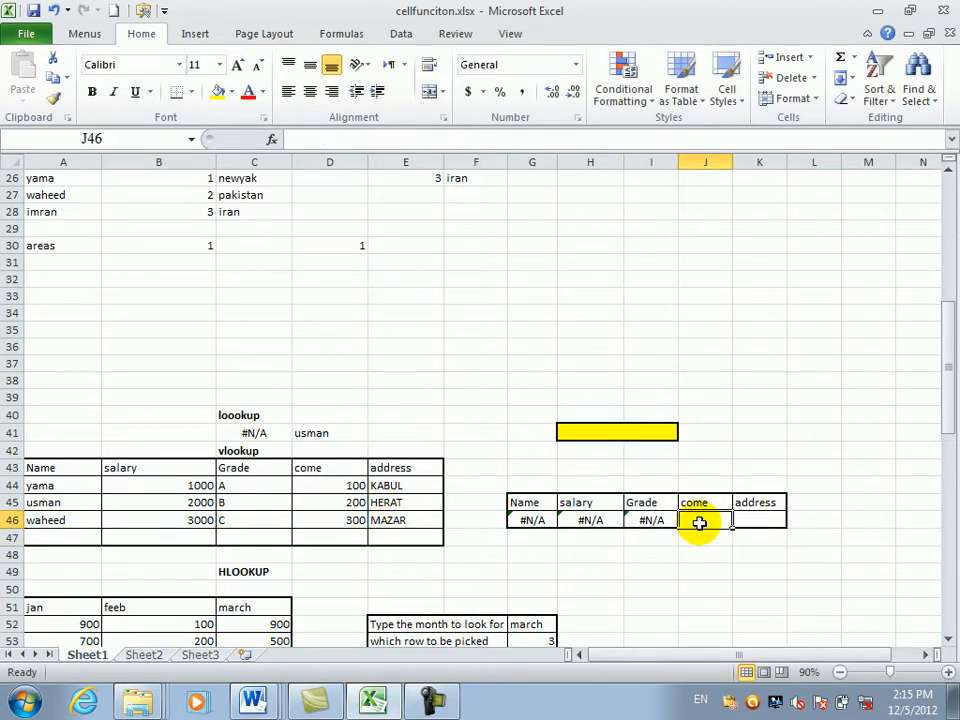
text(=vl)
key(Tab)
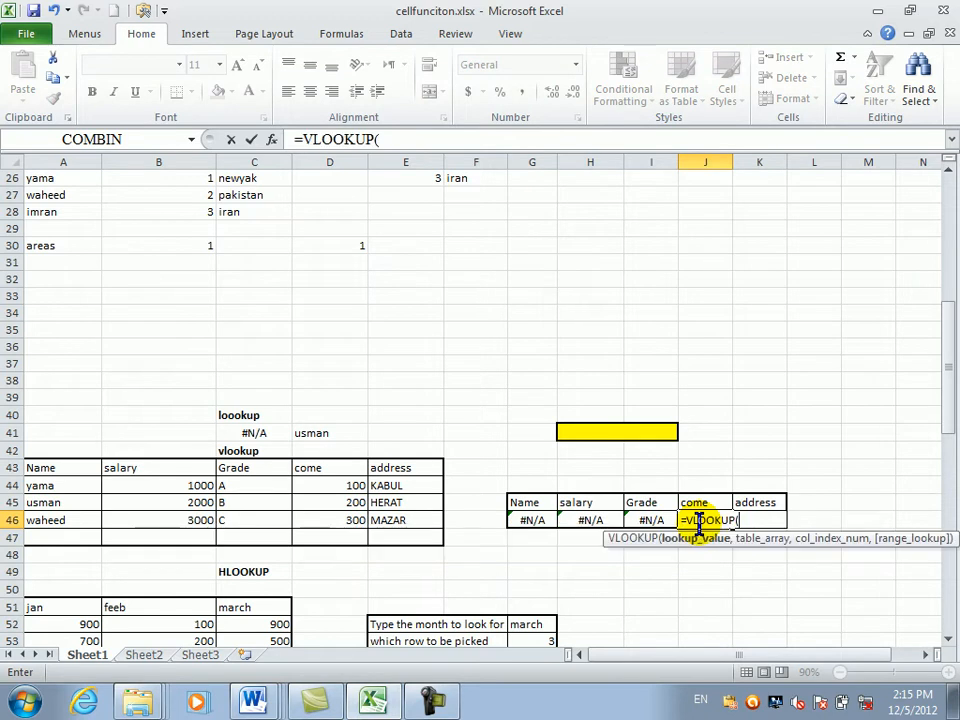
click(585, 436)
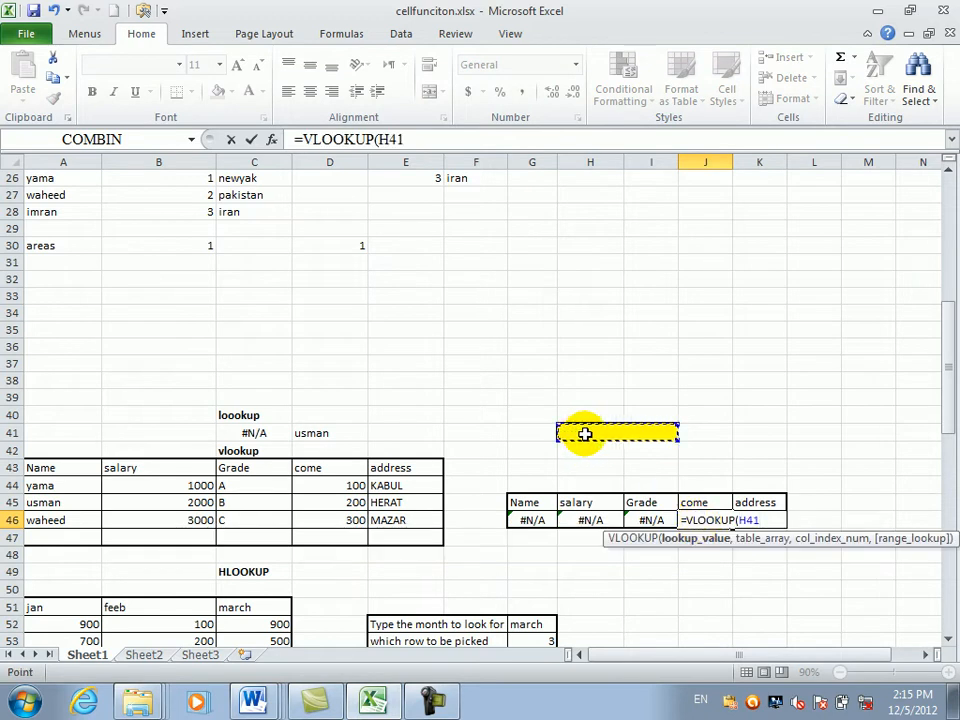
text(,)
drag(56, 484, 383, 523)
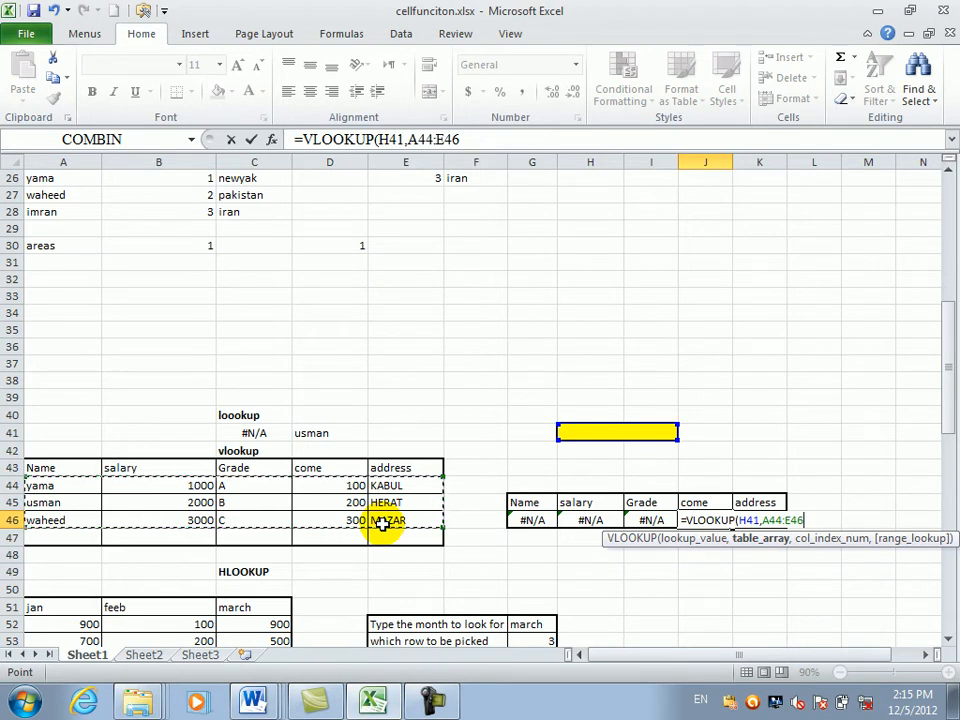
text(,)
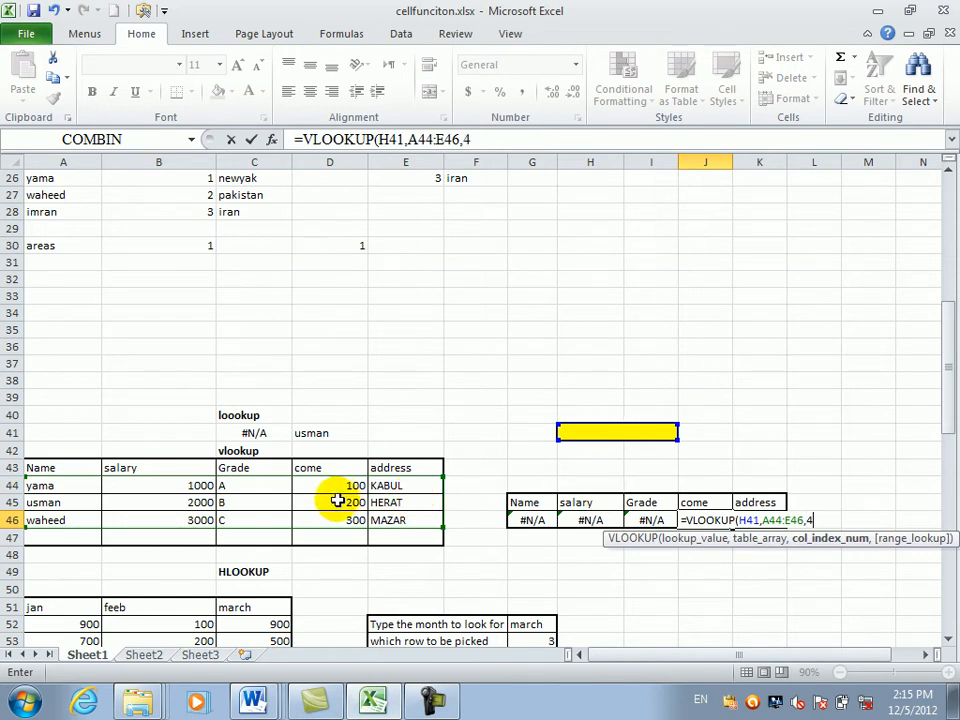
text(4)
key(Return)
Enter a VLOOKUP formula in K46 under address that looks up H41 in A44:E46 and returns column 5
click(760, 519)
text(=vl)
key(Tab)
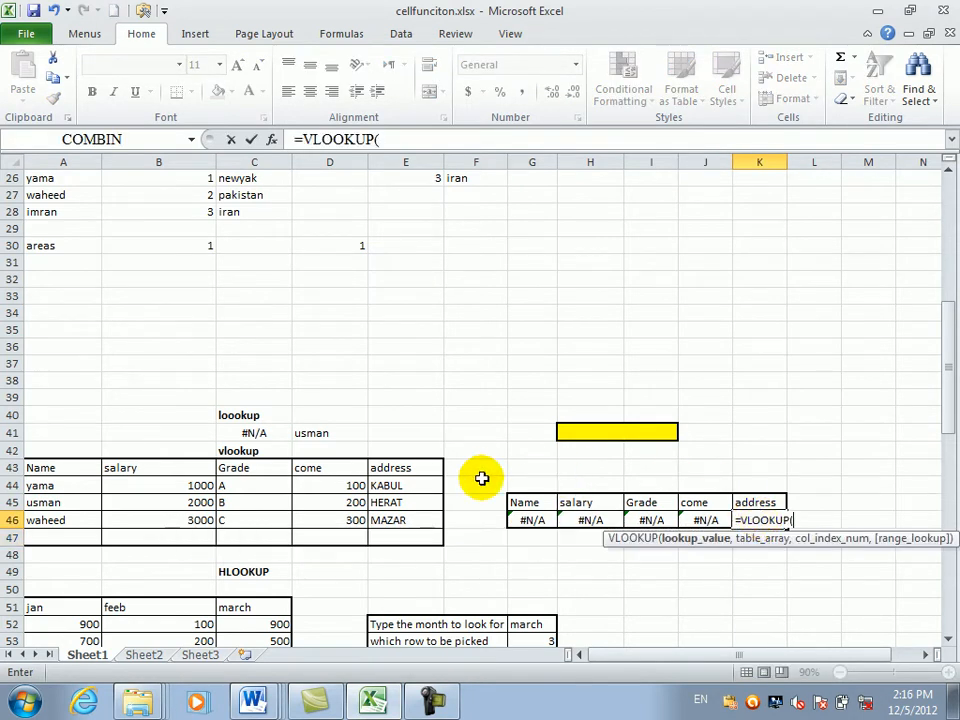
click(574, 436)
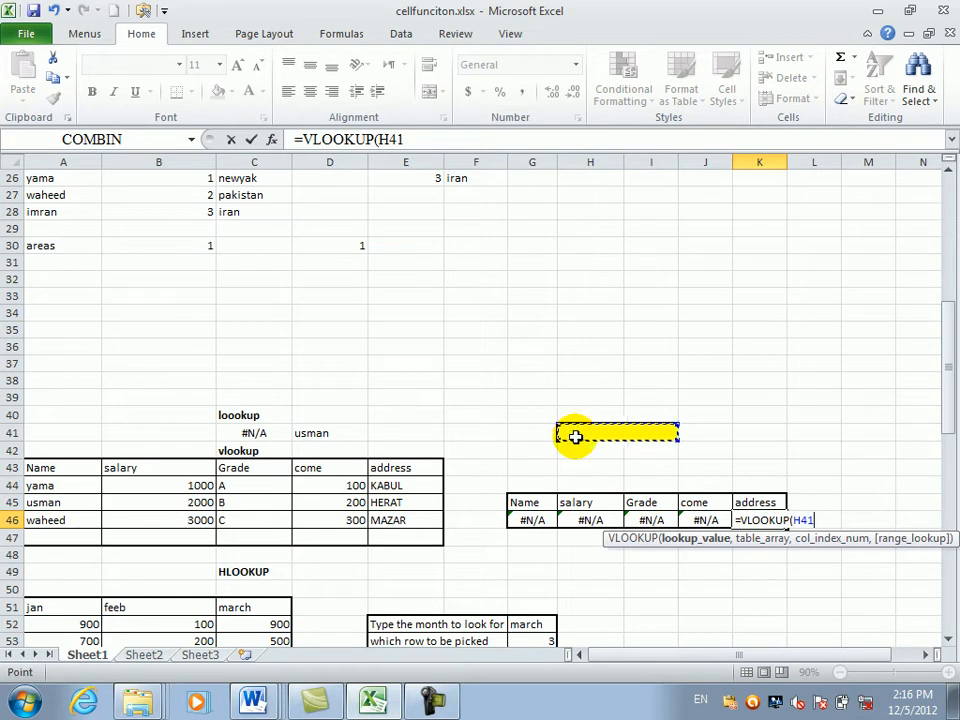
text(,)
click(47, 485)
drag(47, 485, 383, 517)
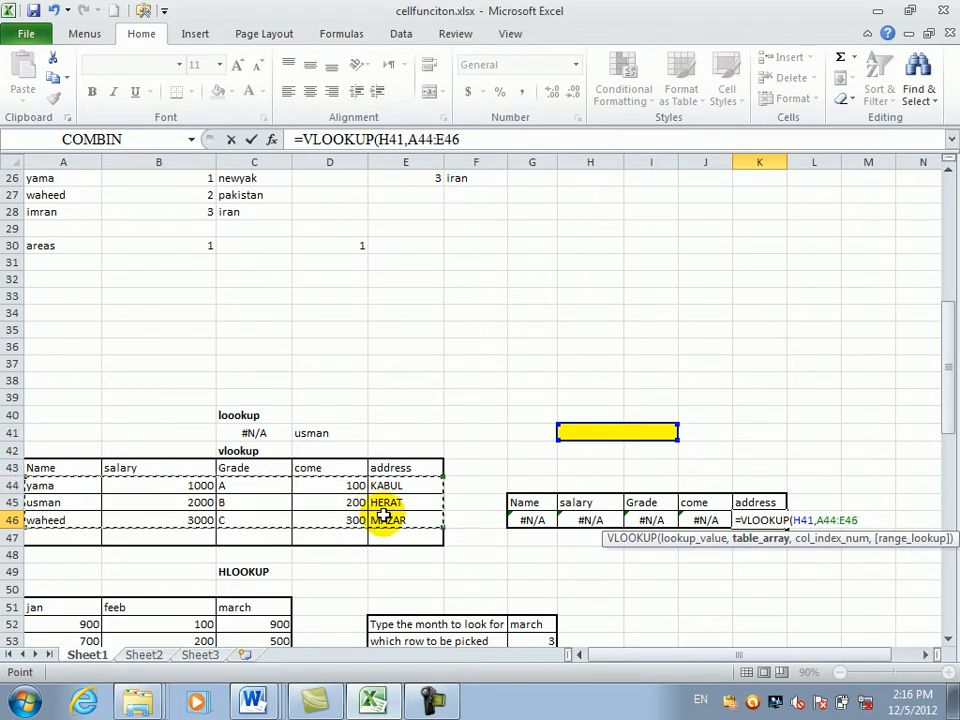
text(,)
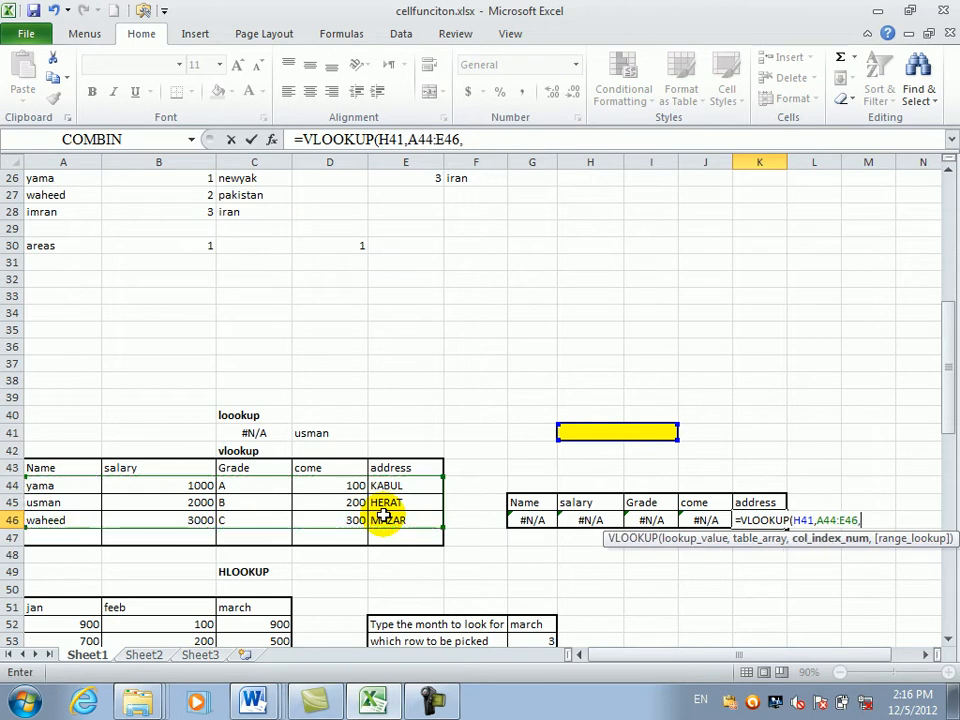
text(5)
key(Return)
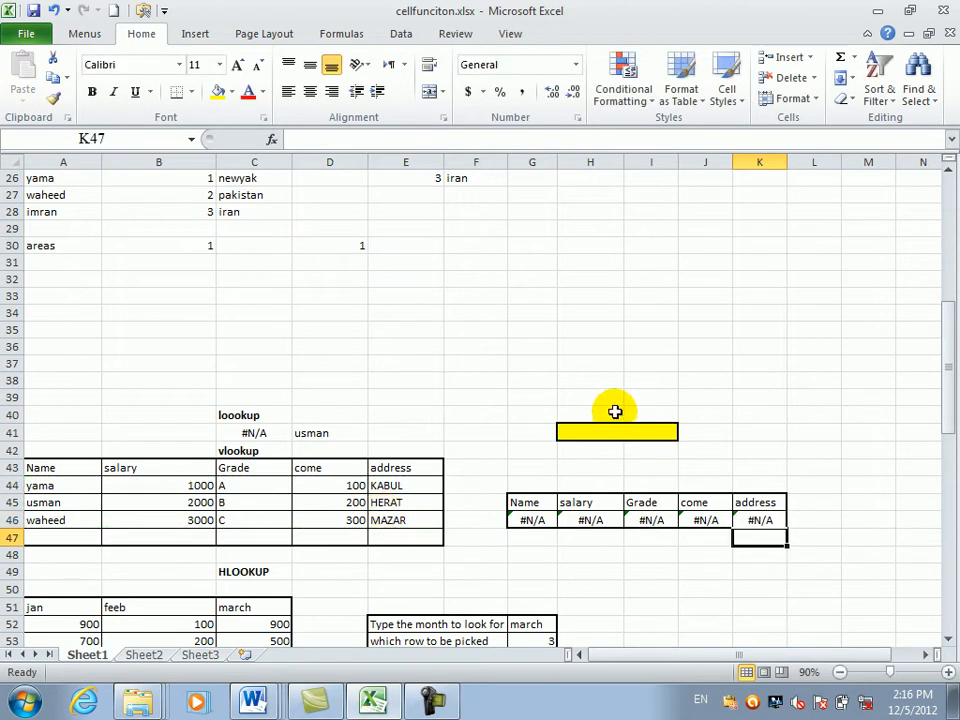
Enter the name from A45 as the lookup value in the yellow cell H41
click(617, 418)
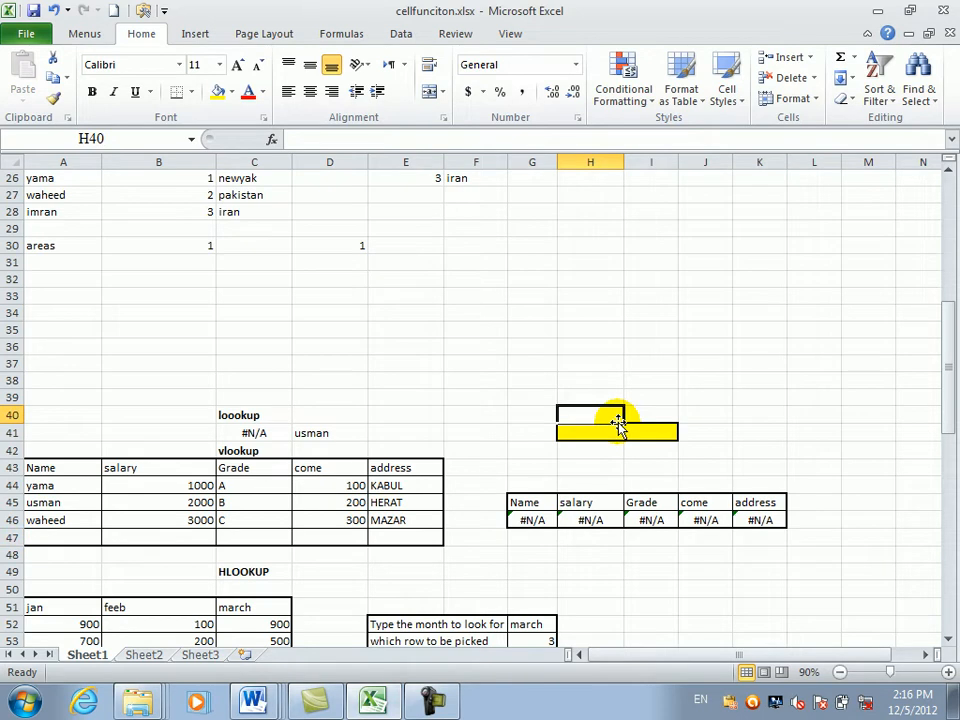
click(610, 435)
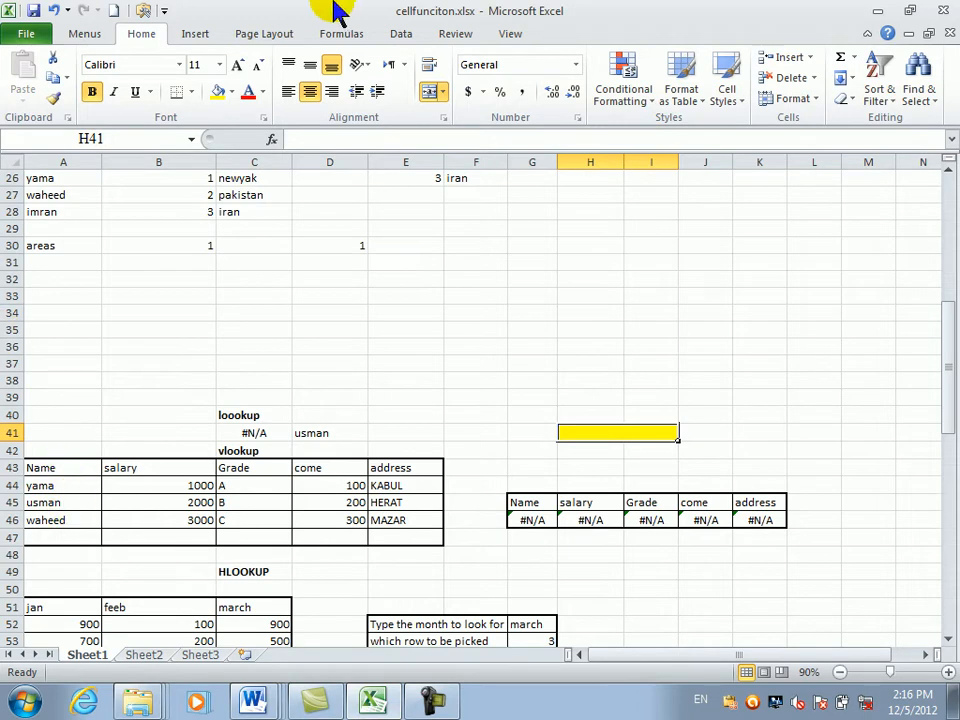
text(usman)
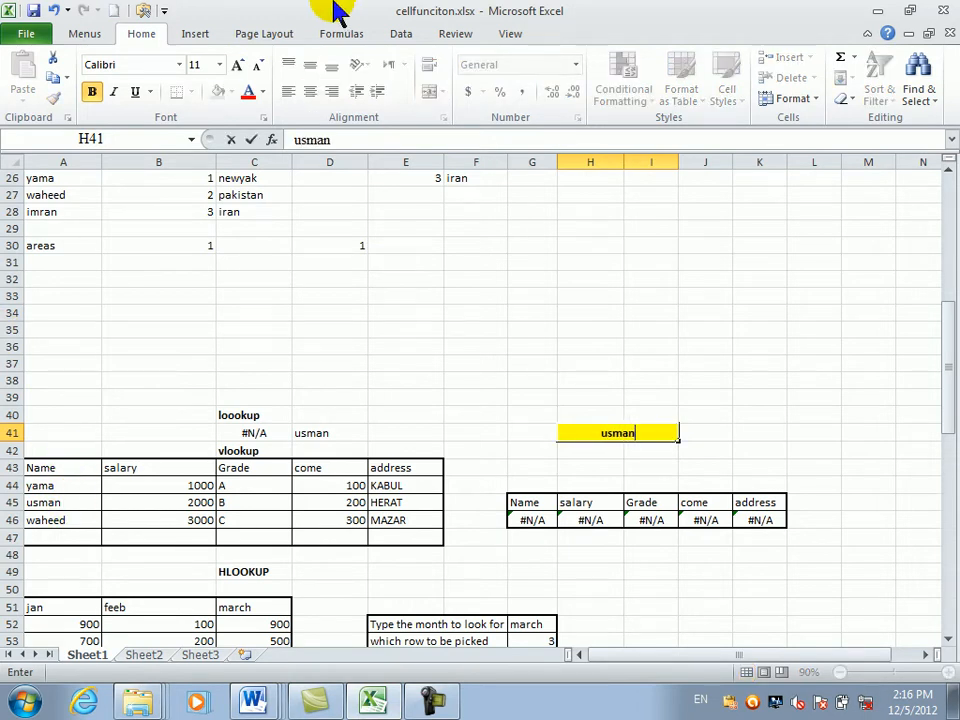
key(Return)
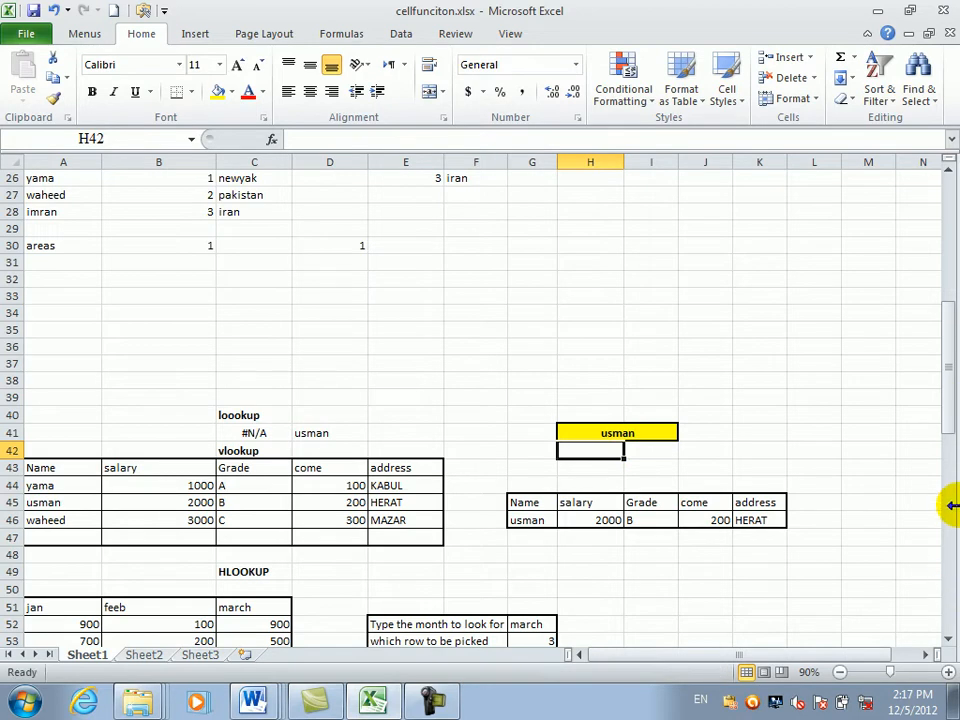
Examine the HLOOKUP example in rows 49 to 57 and the arguments of the formula in G54
click(947, 638)
click(947, 638)
click(947, 640)
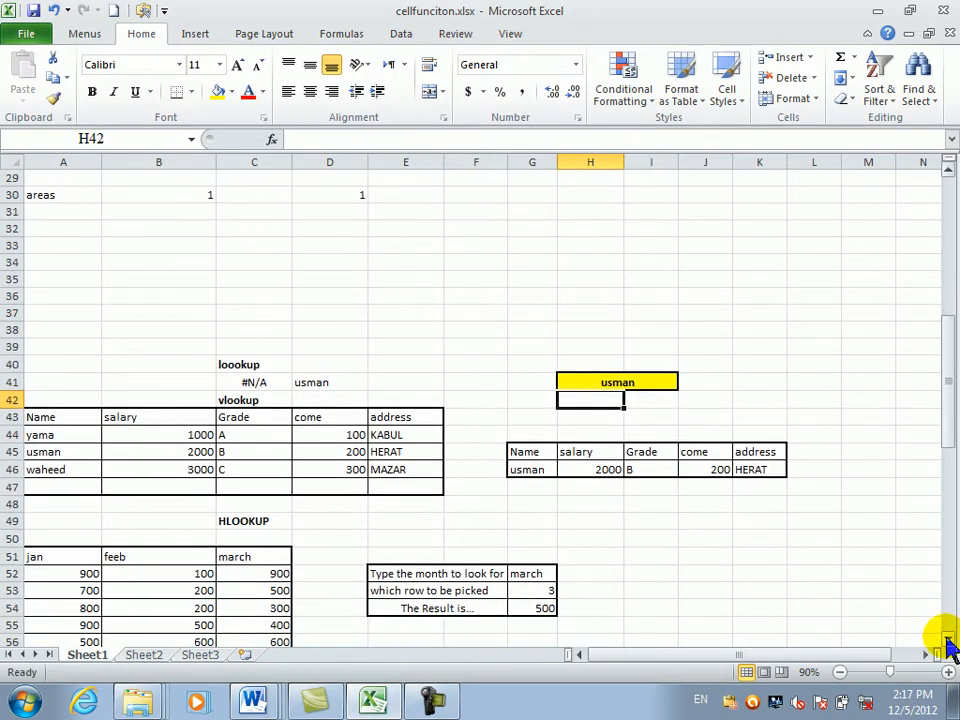
click(947, 640)
click(947, 640)
click(947, 640)
click(947, 640)
click(947, 640)
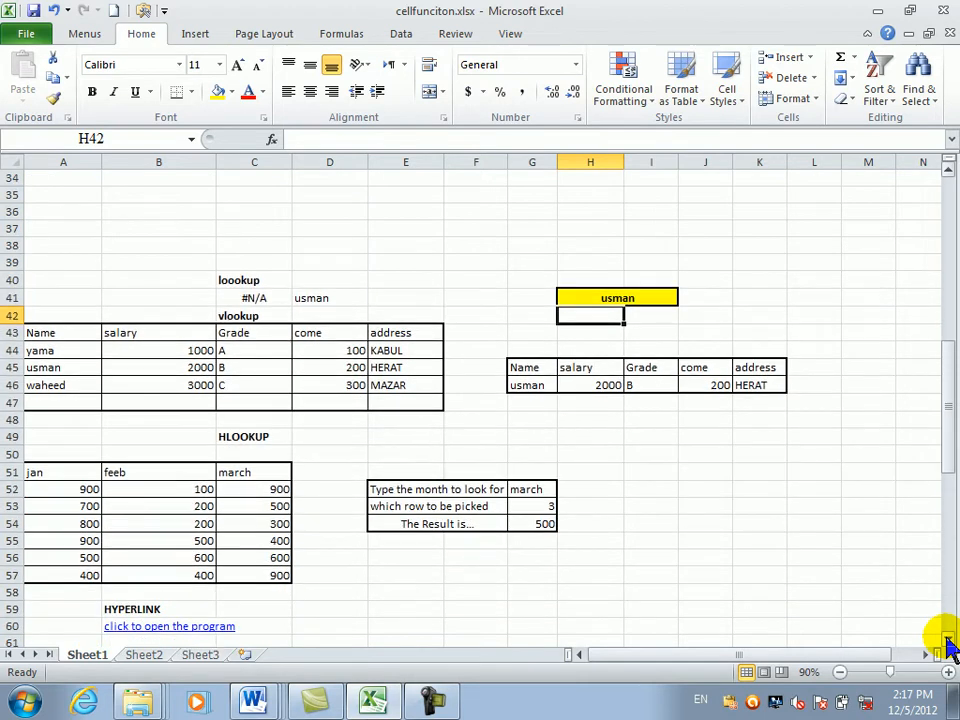
click(947, 640)
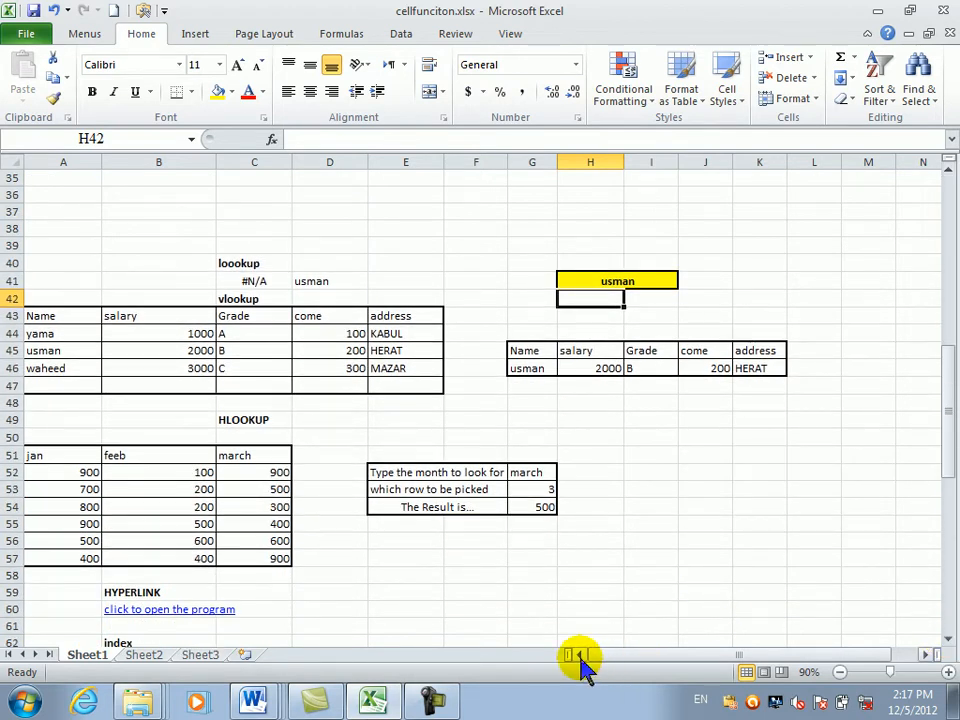
click(947, 640)
click(947, 640)
click(947, 640)
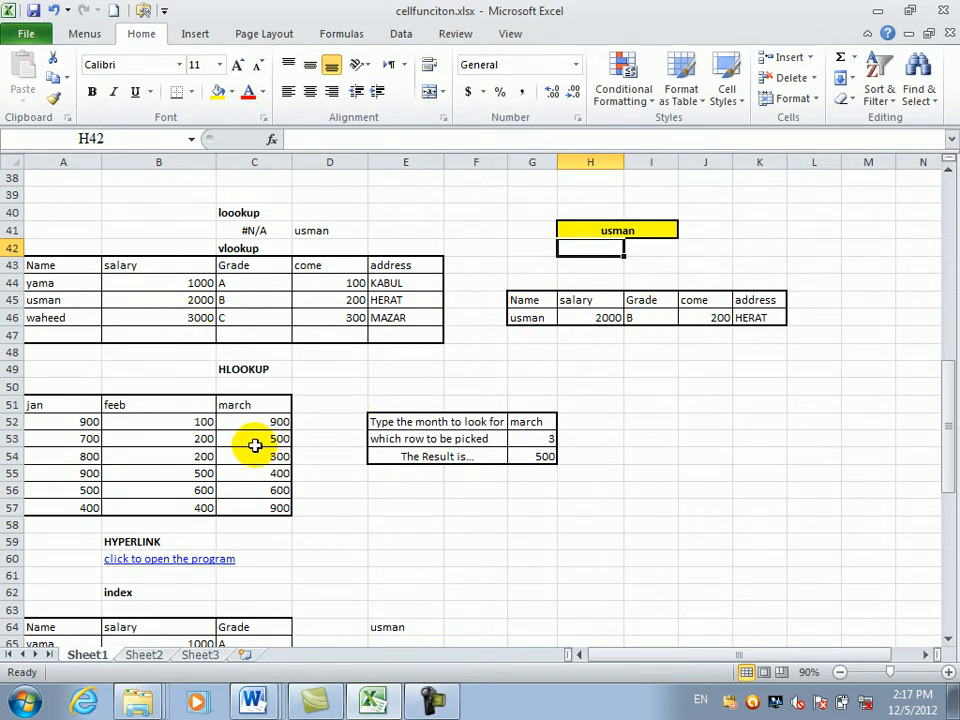
click(540, 454)
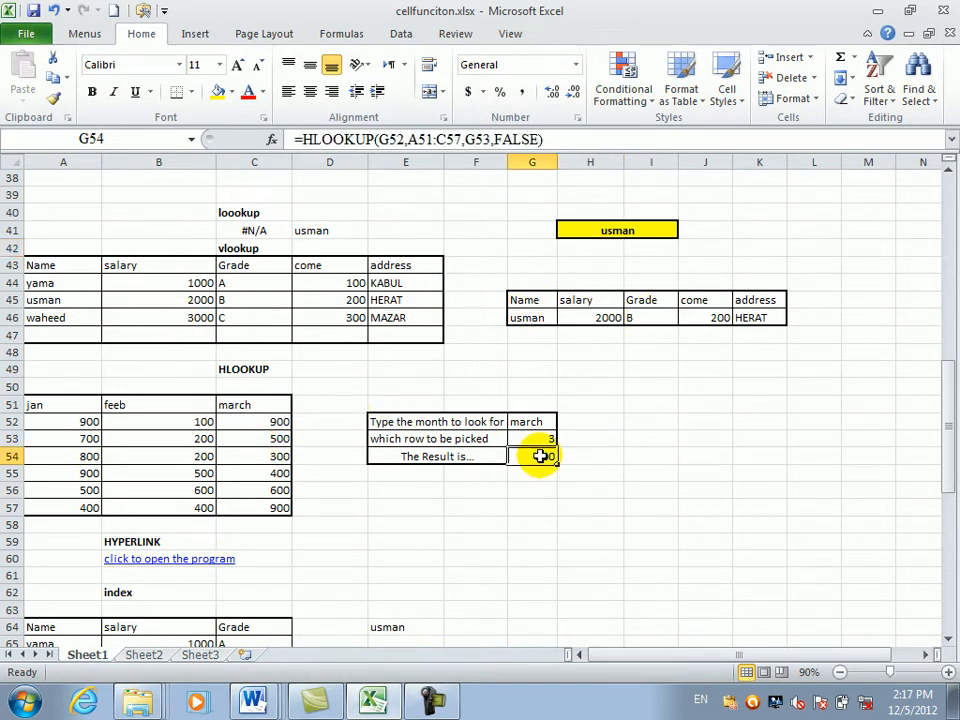
double_click(538, 456)
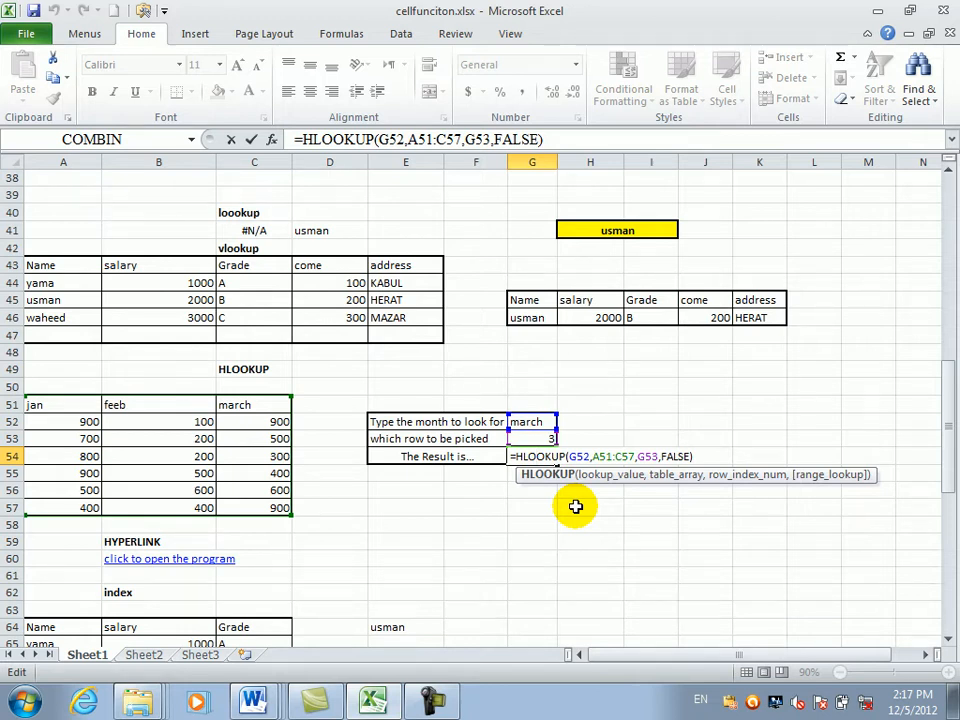
key(Return)
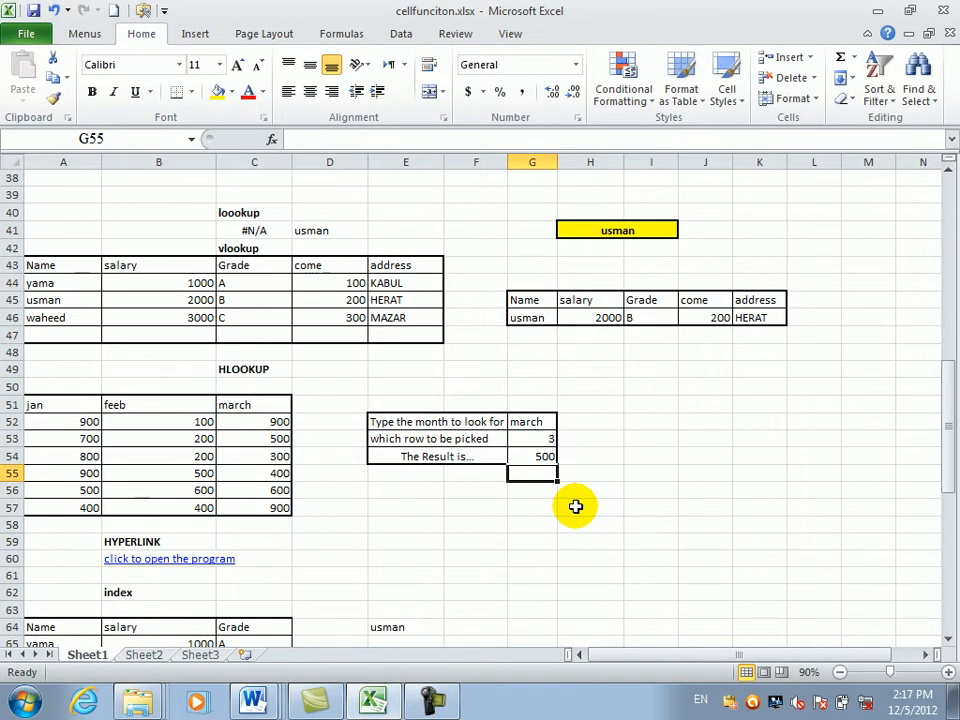
click(541, 443)
drag(541, 443, 541, 456)
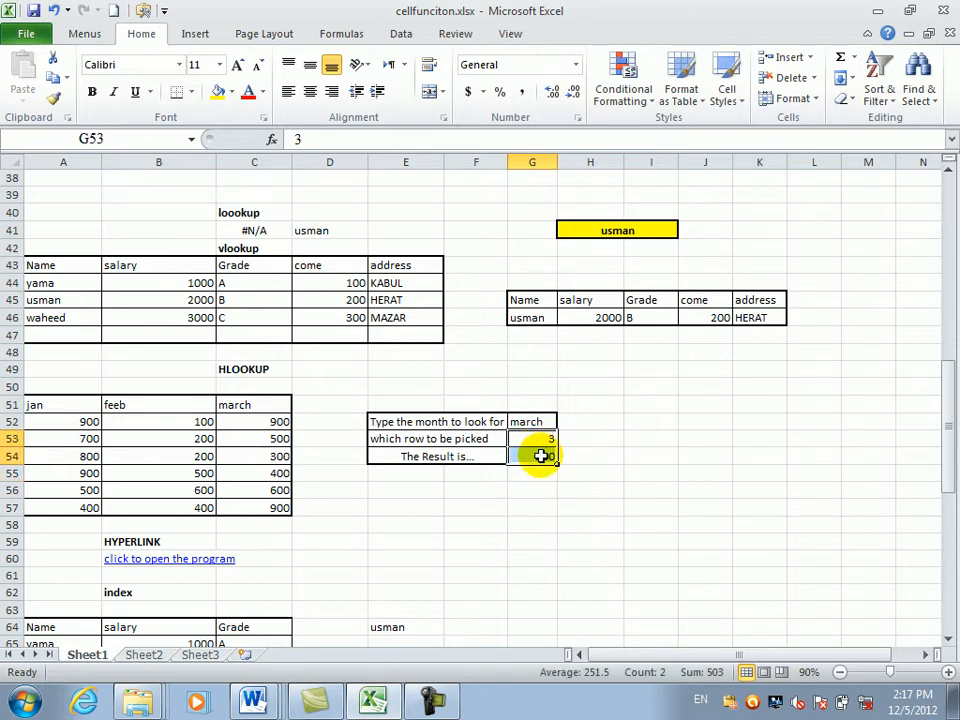
click(610, 455)
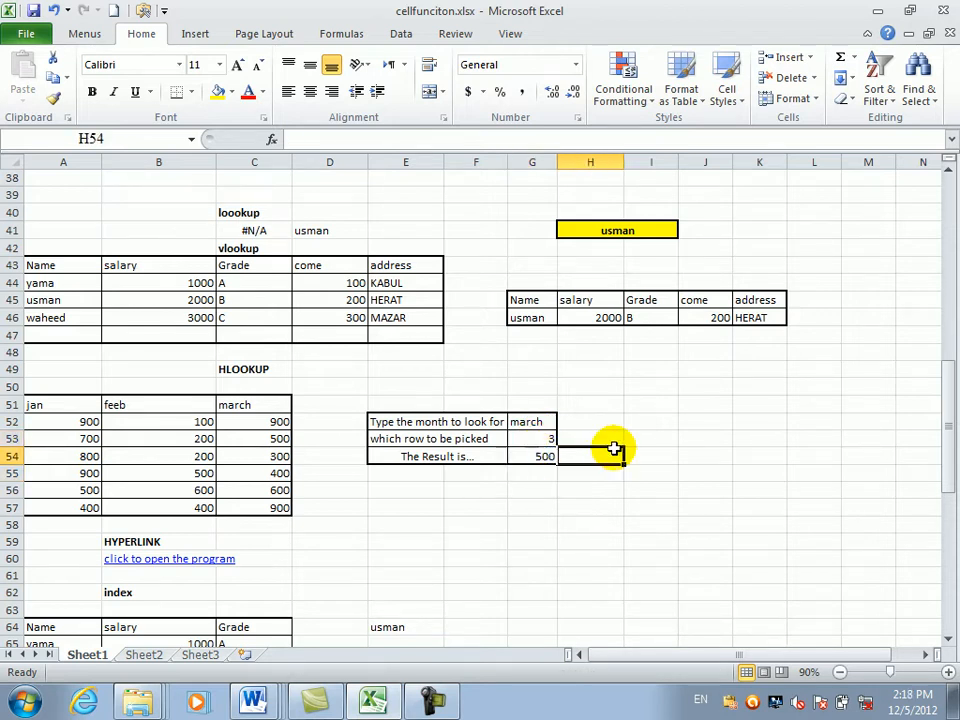
click(543, 456)
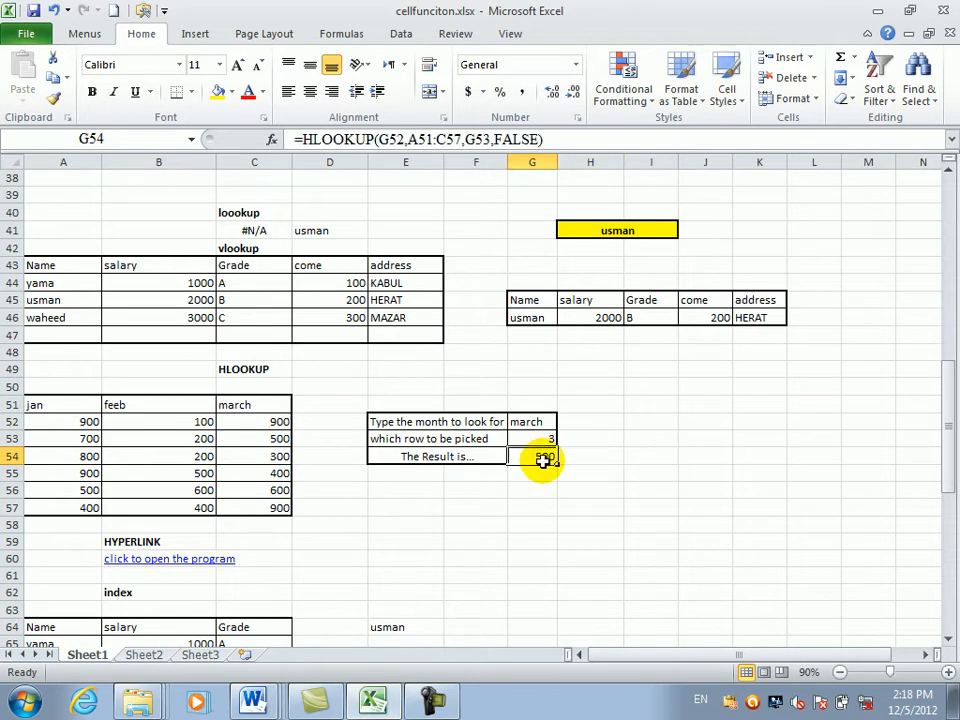
double_click(543, 458)
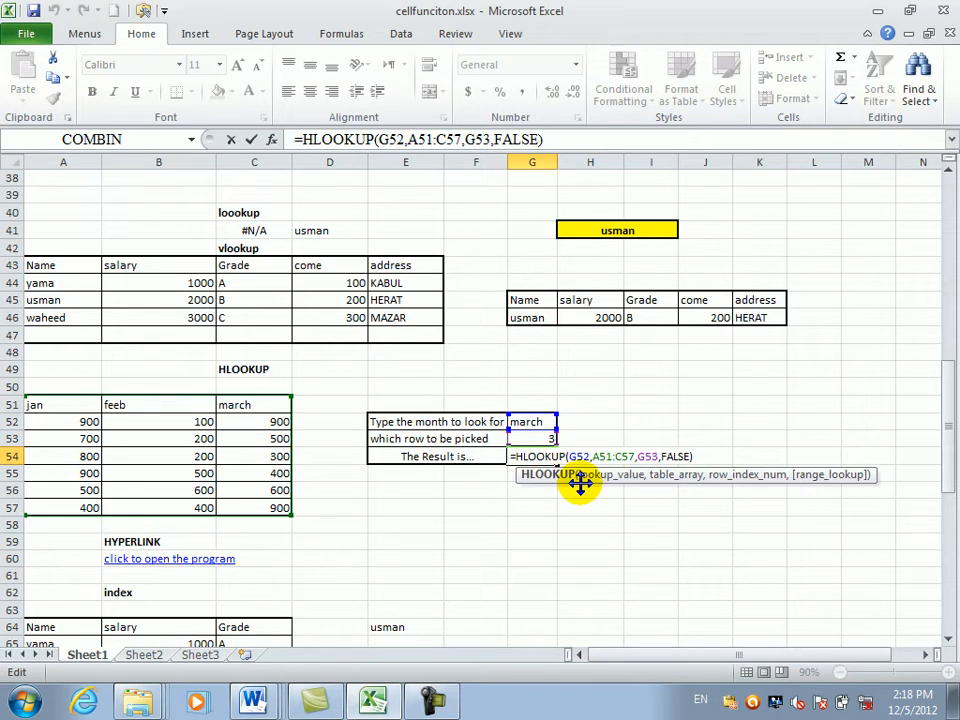
Clear the HLOOKUP result in G54 and the row number in G53
key(BackSpace)
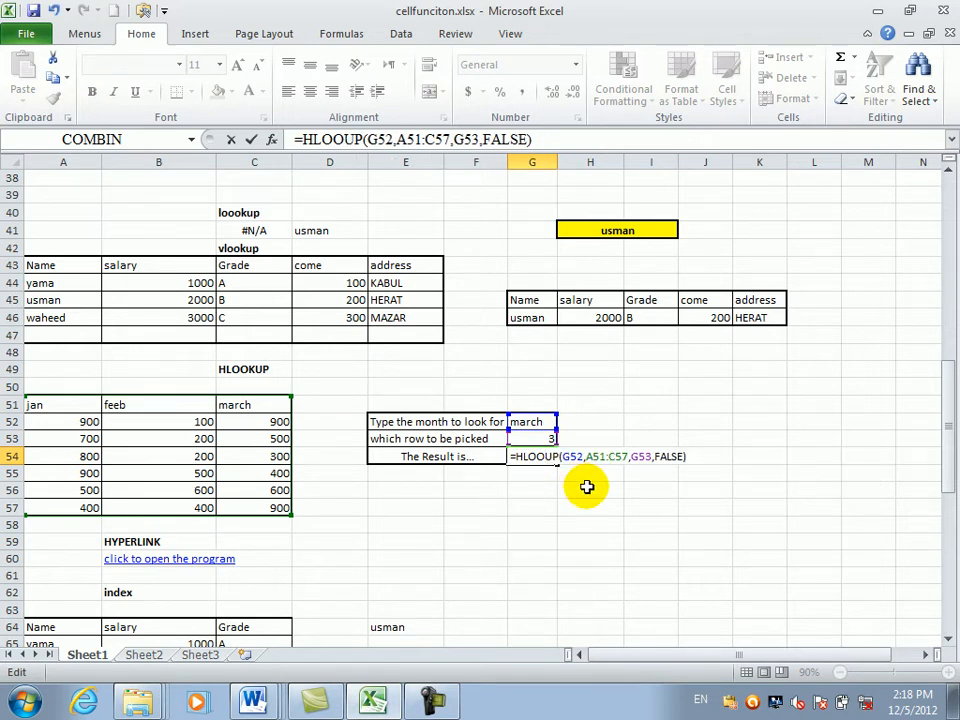
click(550, 503)
click(530, 454)
key(Delete)
click(533, 440)
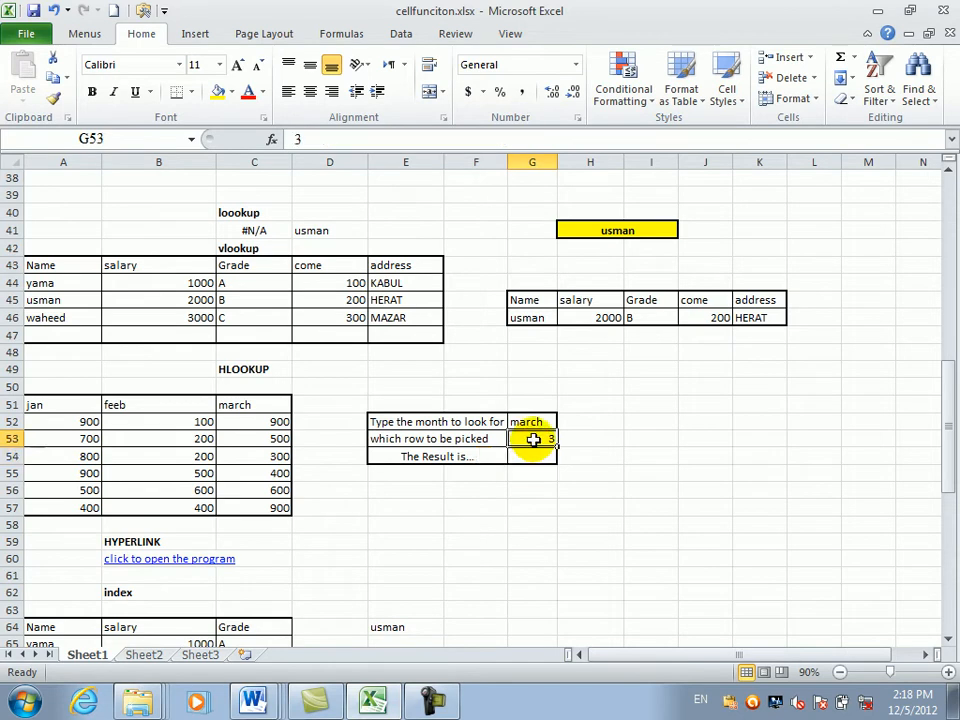
key(Delete)
Enter an HLOOKUP formula in G54 that looks up G52 in A51:C57 and takes its row index from G53
click(535, 456)
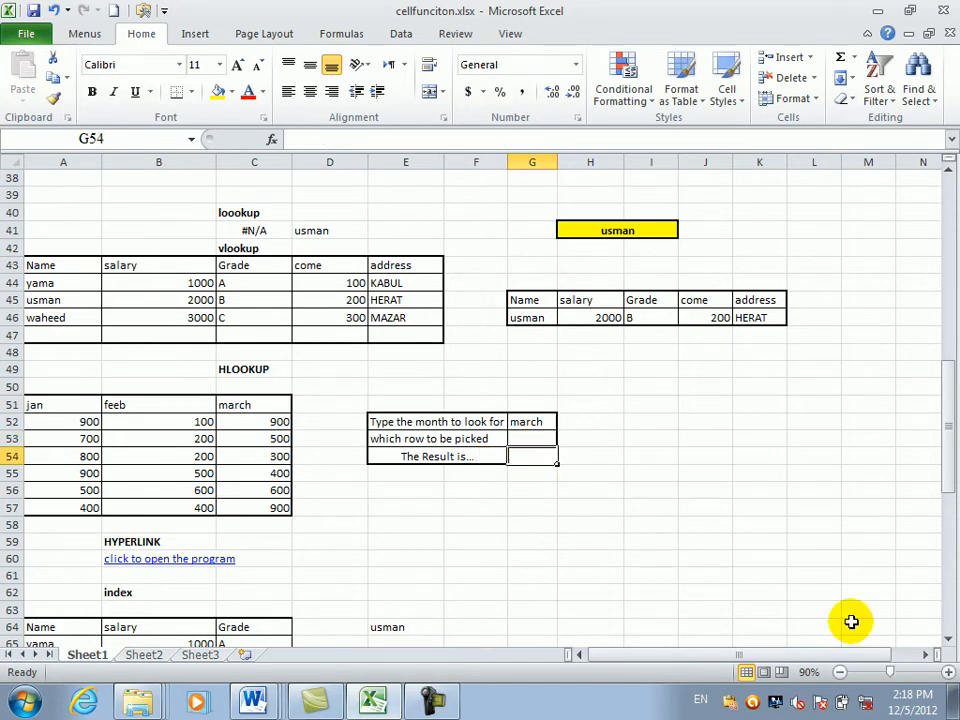
text(=)
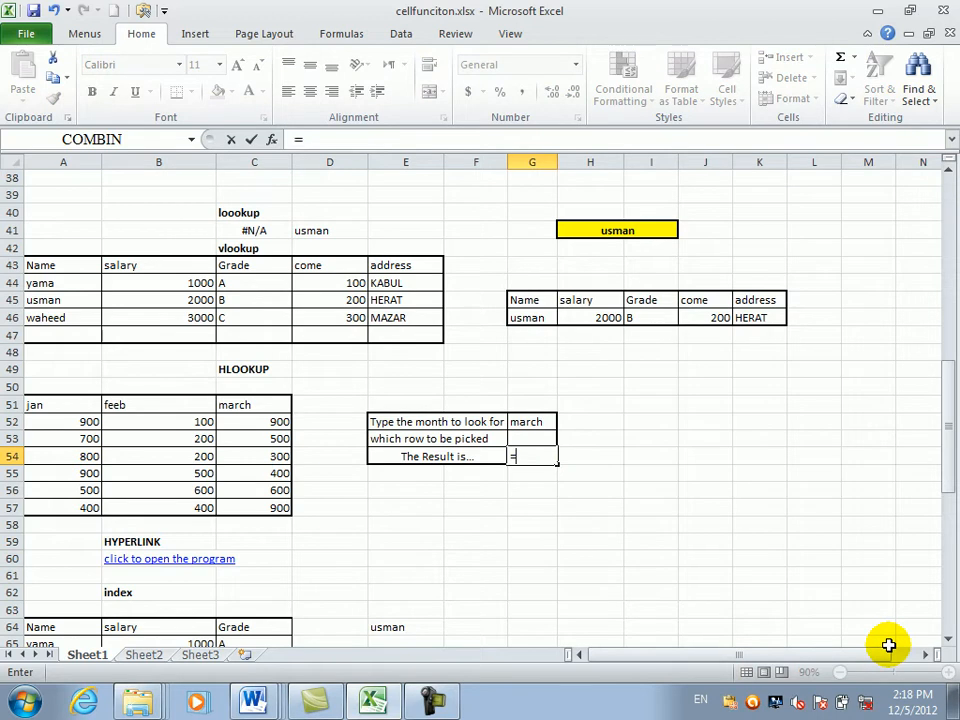
text(hl)
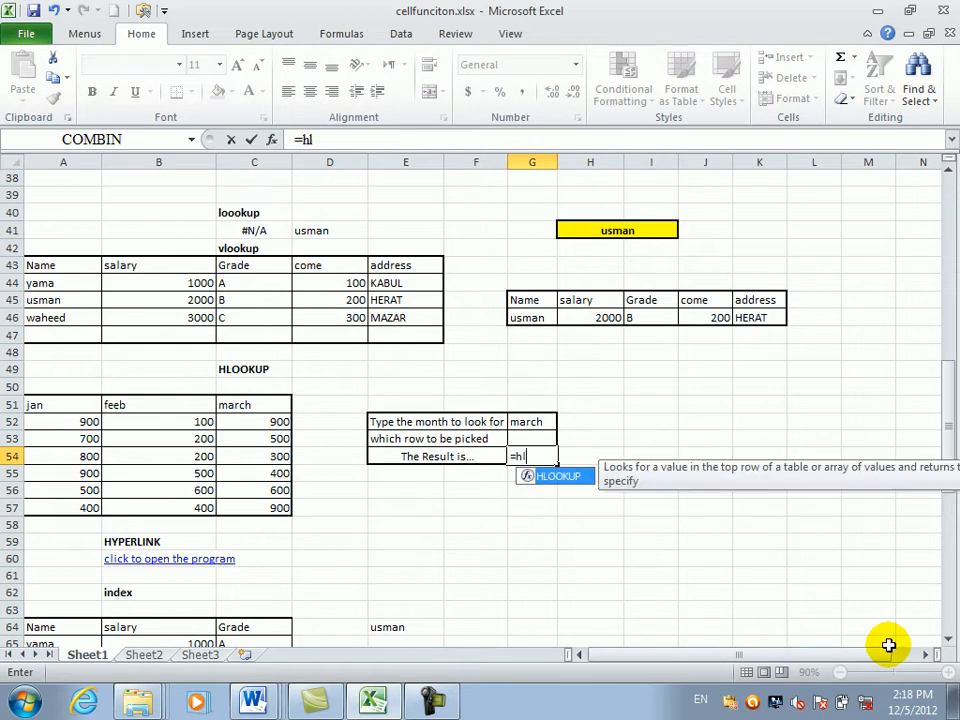
key(Tab)
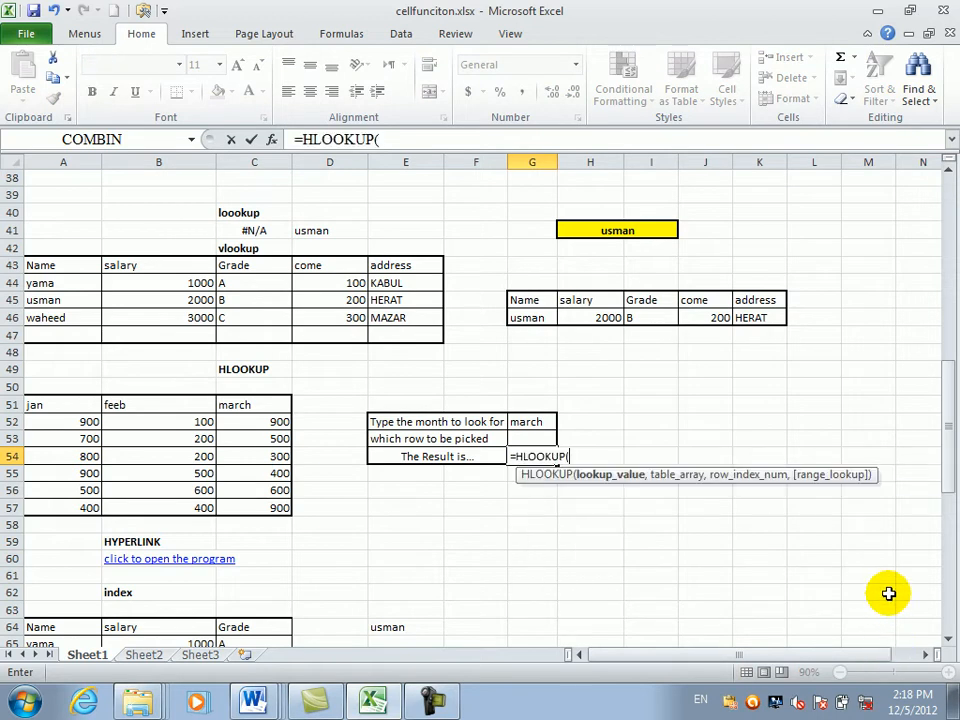
click(540, 423)
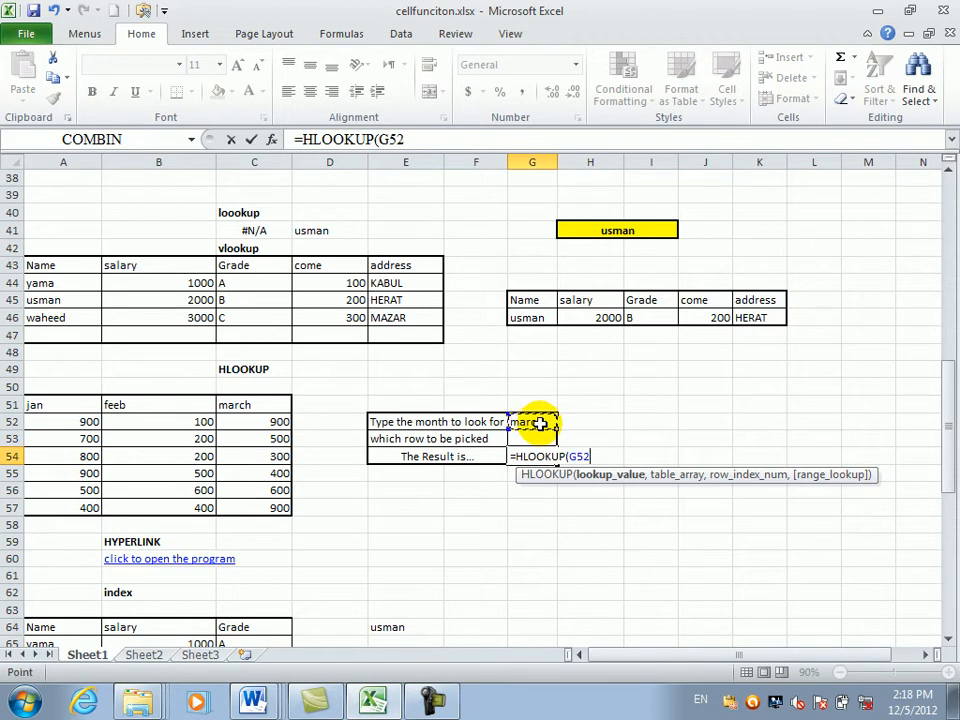
text(,)
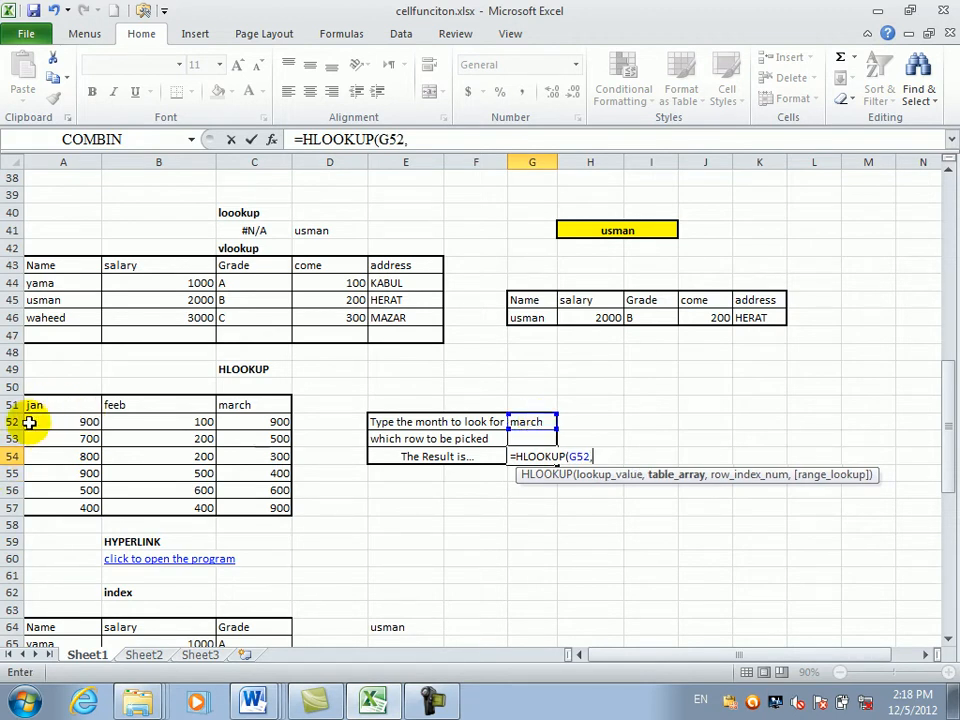
drag(30, 411, 242, 505)
text(,)
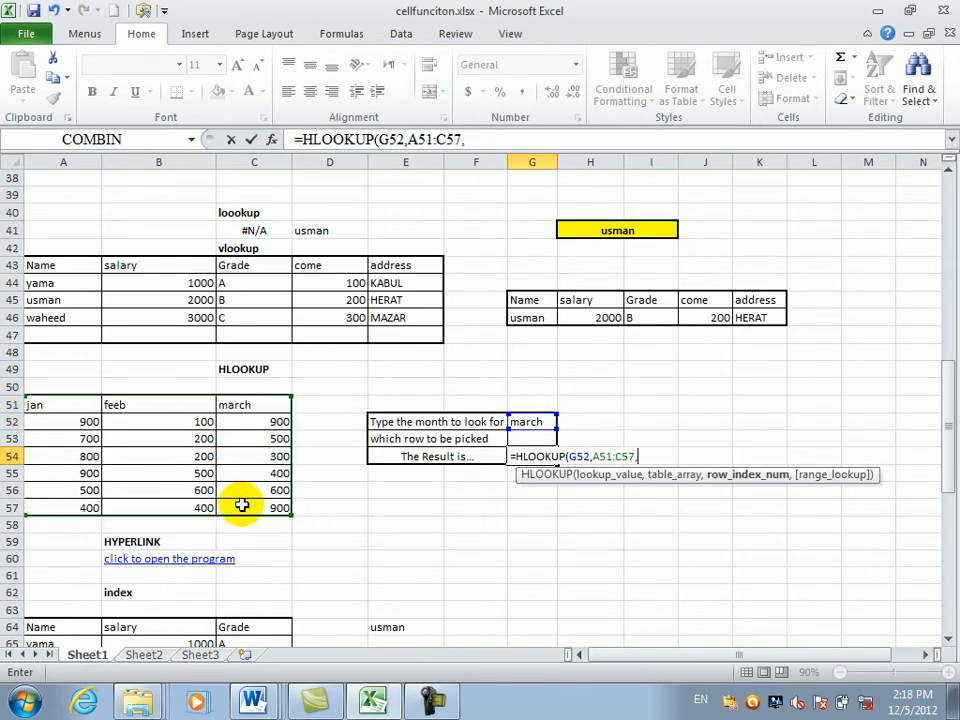
click(538, 439)
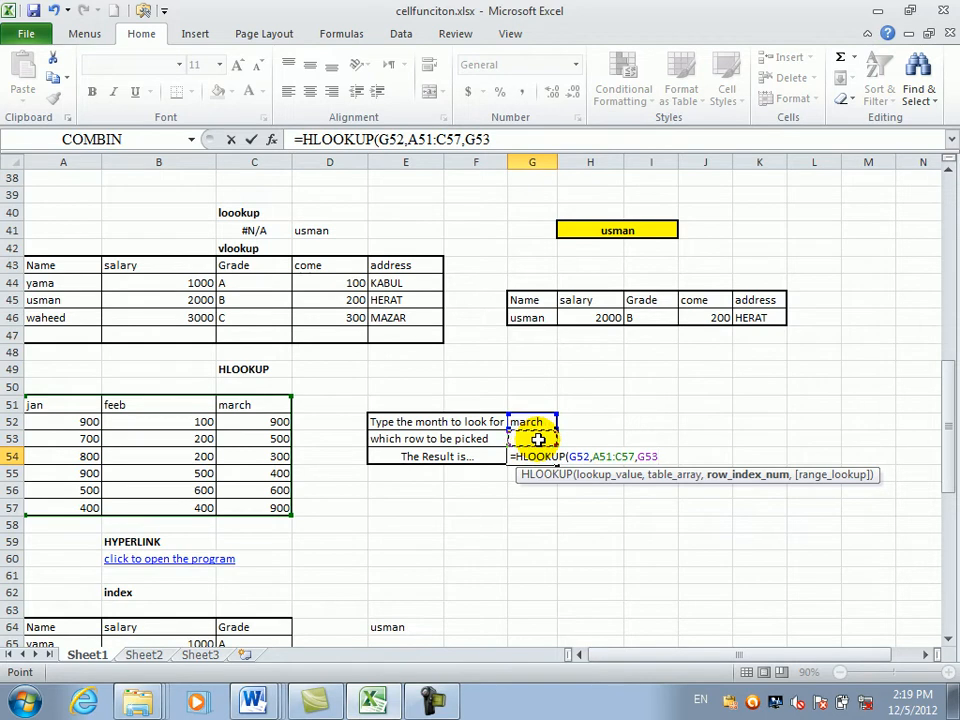
key(Return)
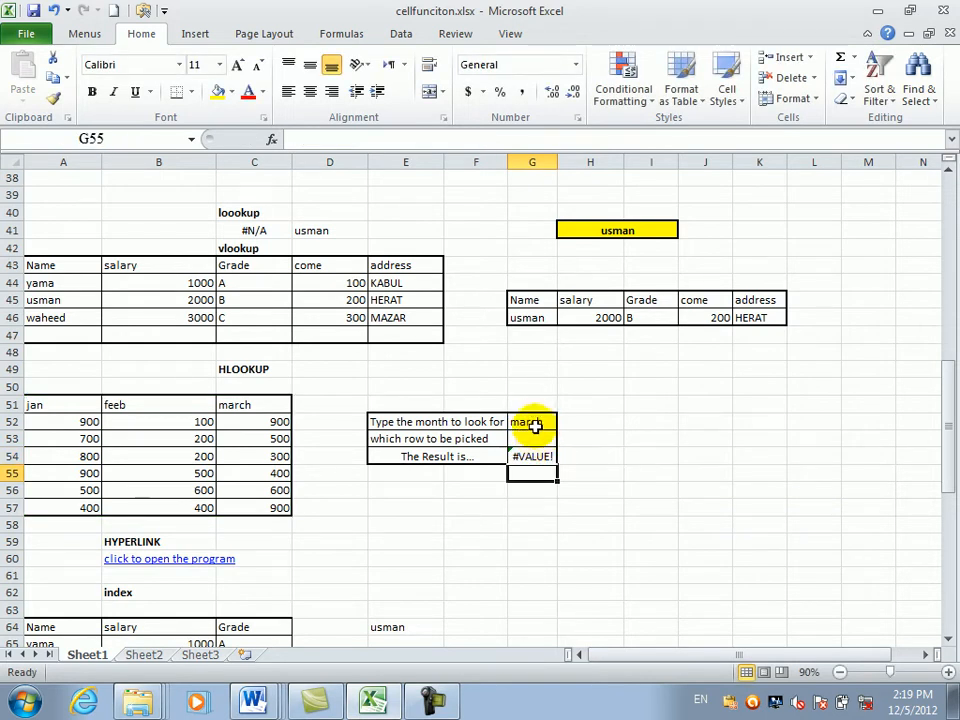
Set the row number to be picked in G53 to 4 for the march lookup
click(533, 422)
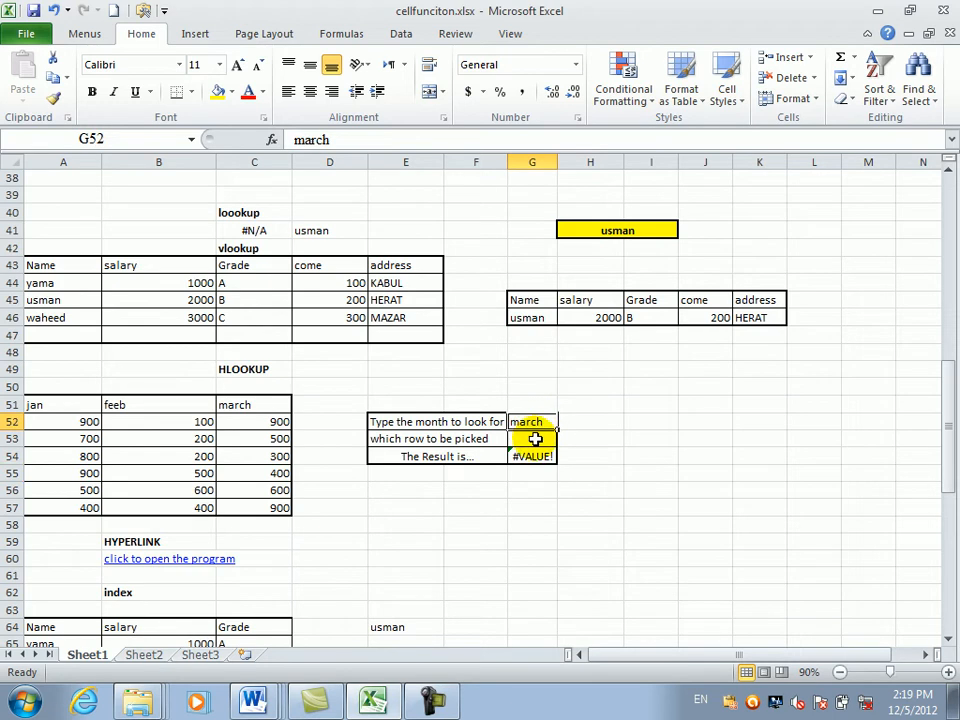
click(534, 438)
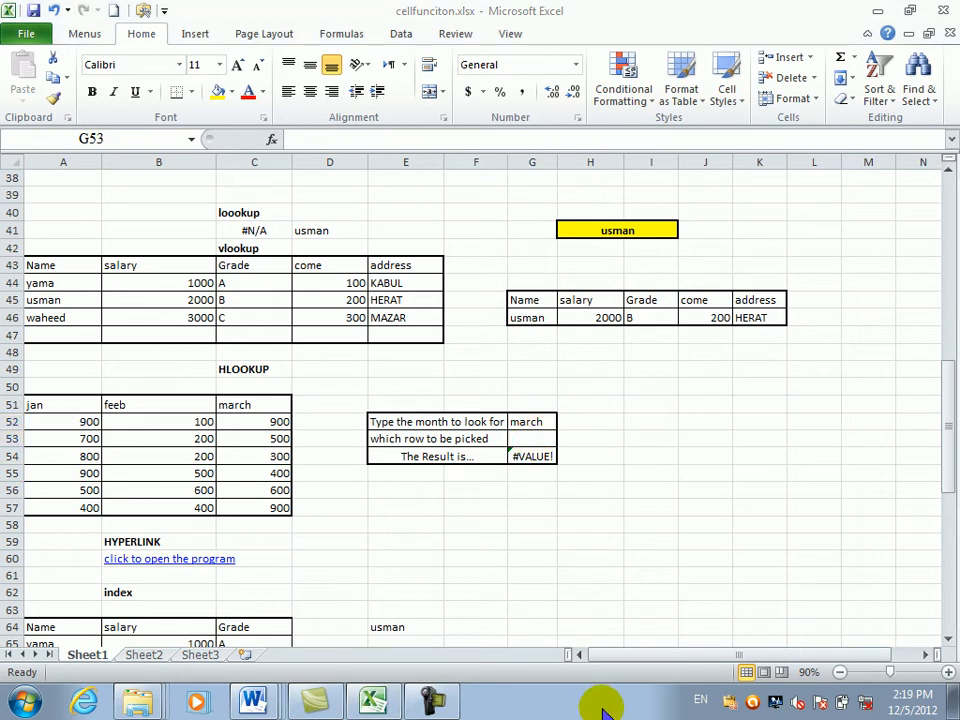
click(524, 437)
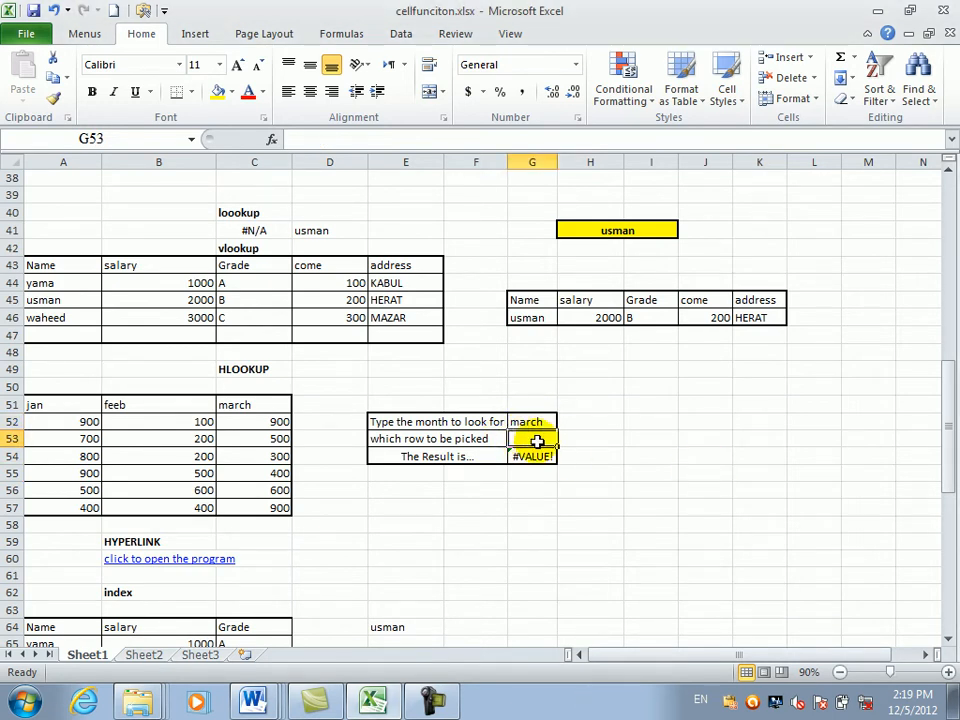
text(4)
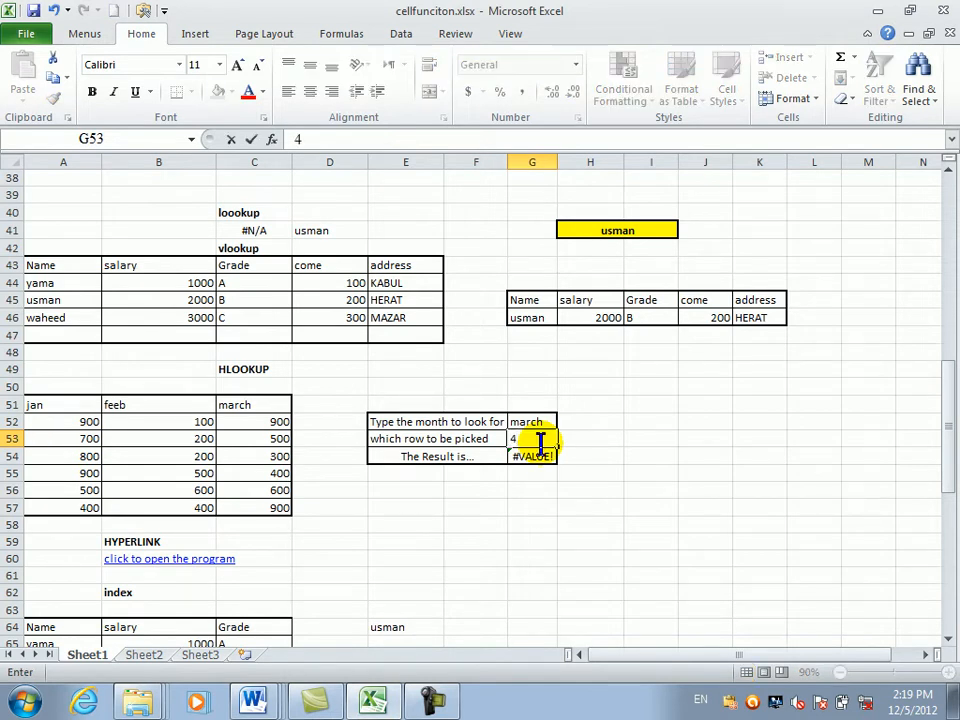
key(Return)
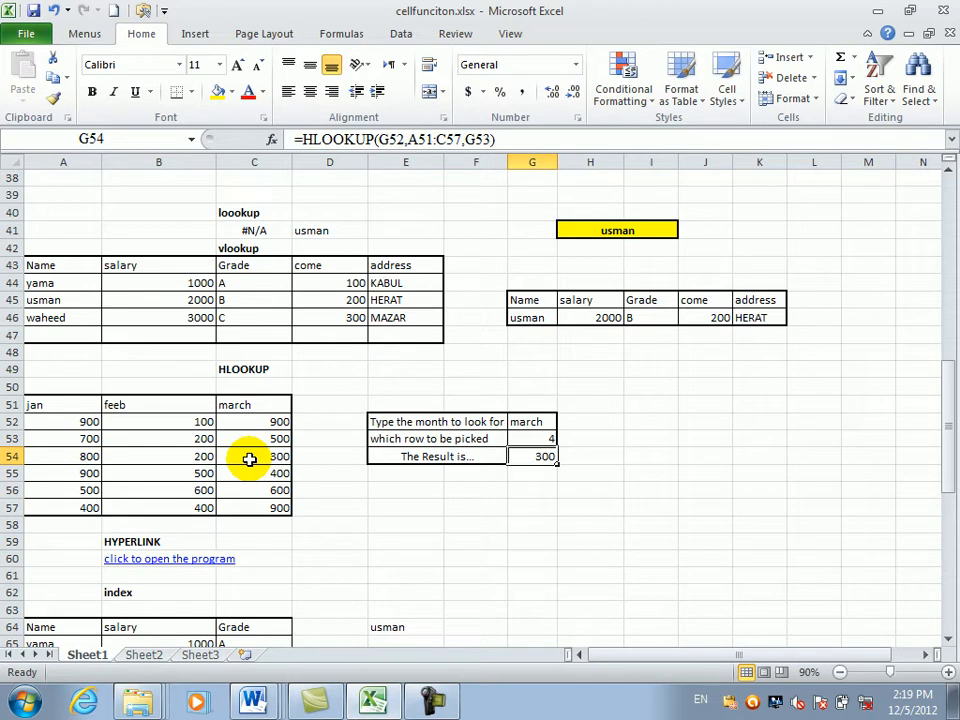
Test the HLOOKUP with the month jan in G52 and the row number 3 in G53
click(538, 423)
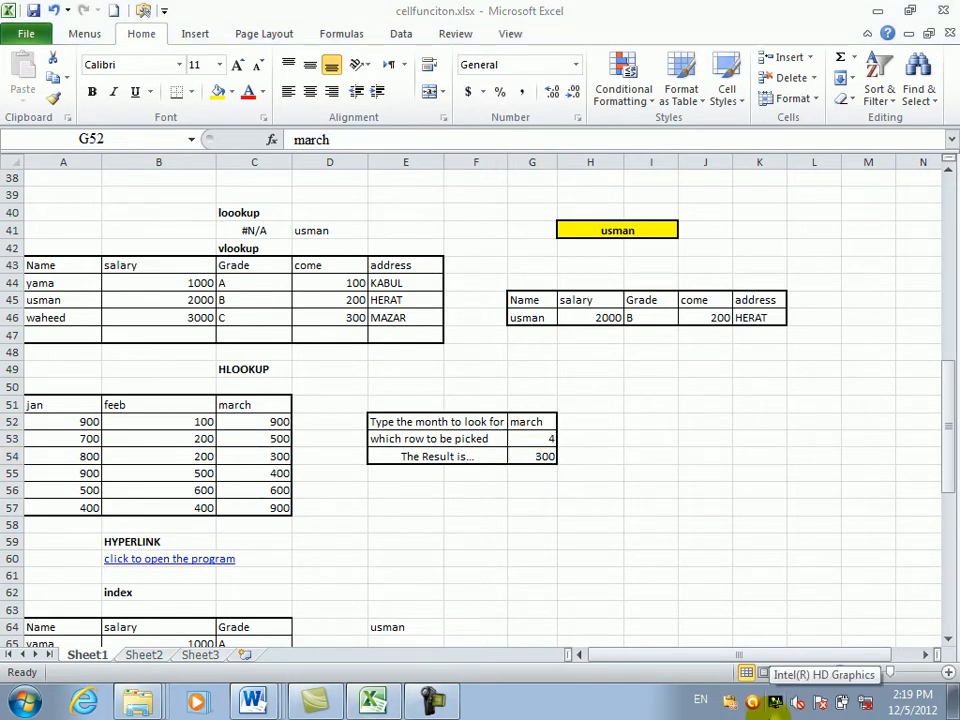
click(550, 423)
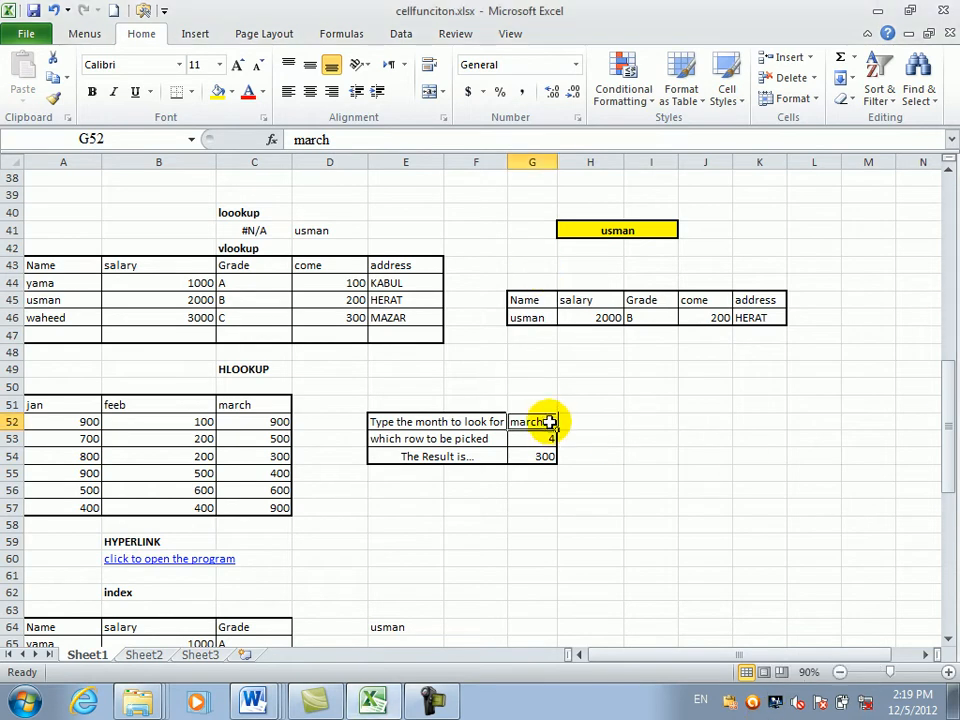
text(jan)
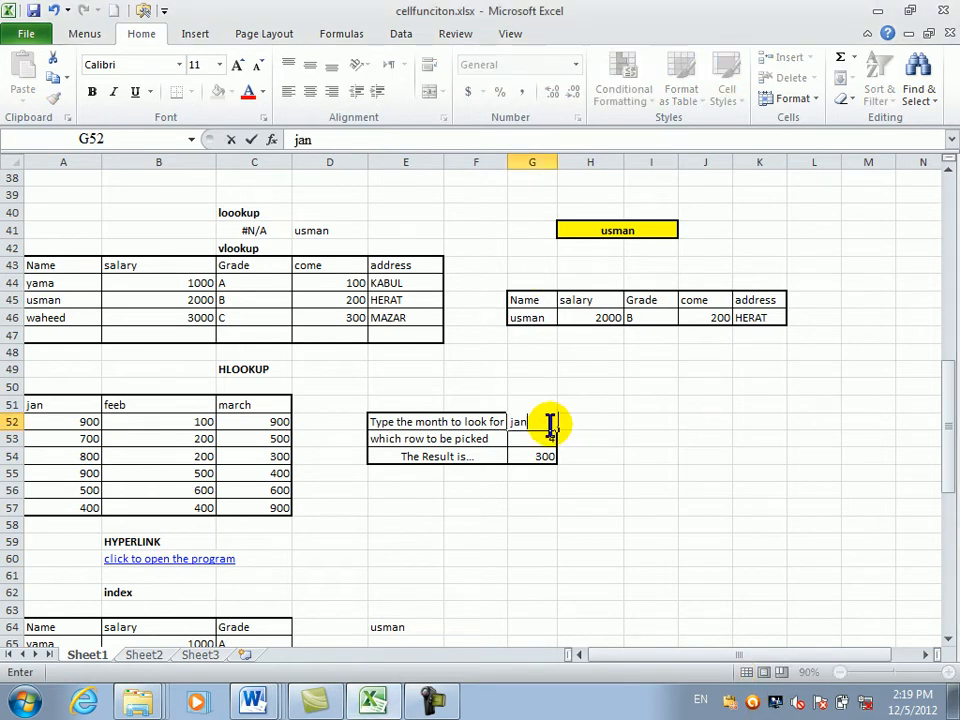
key(Return)
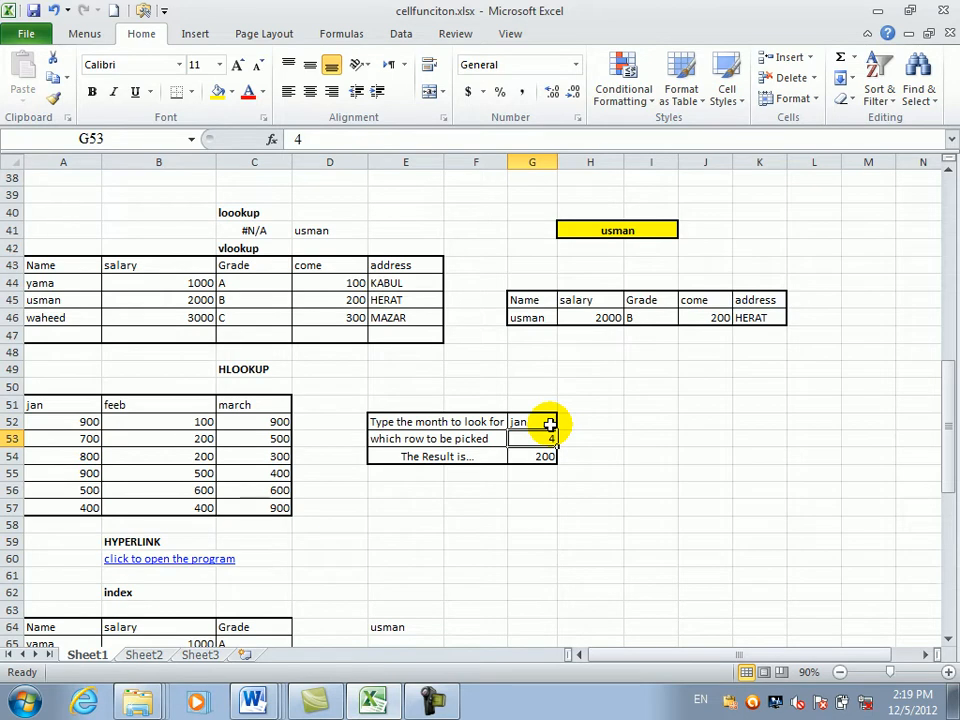
key(Down)
click(551, 441)
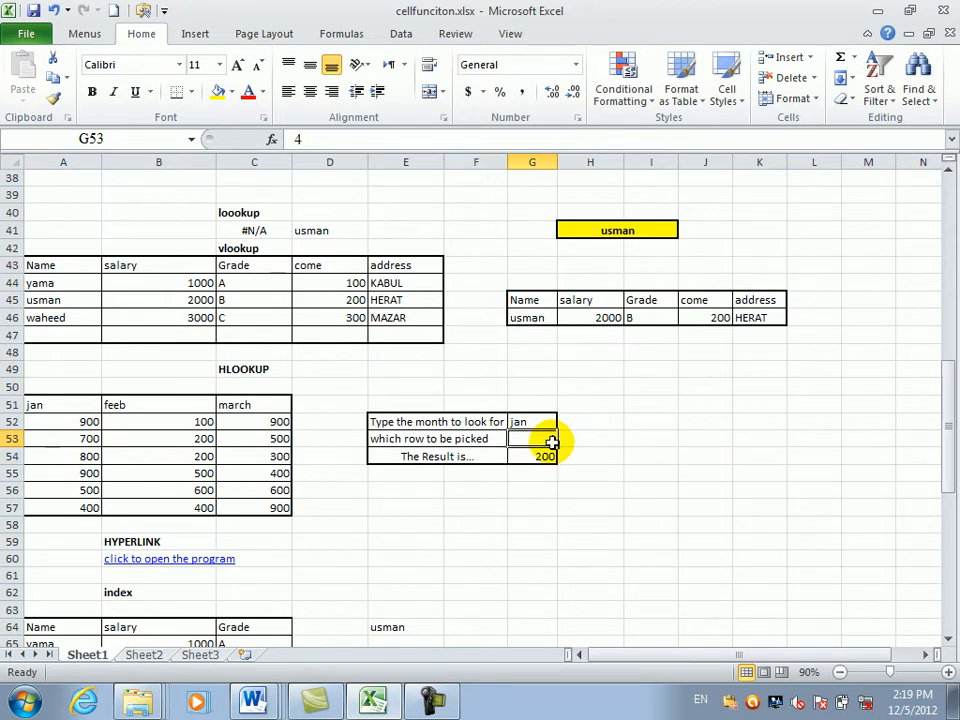
text(3)
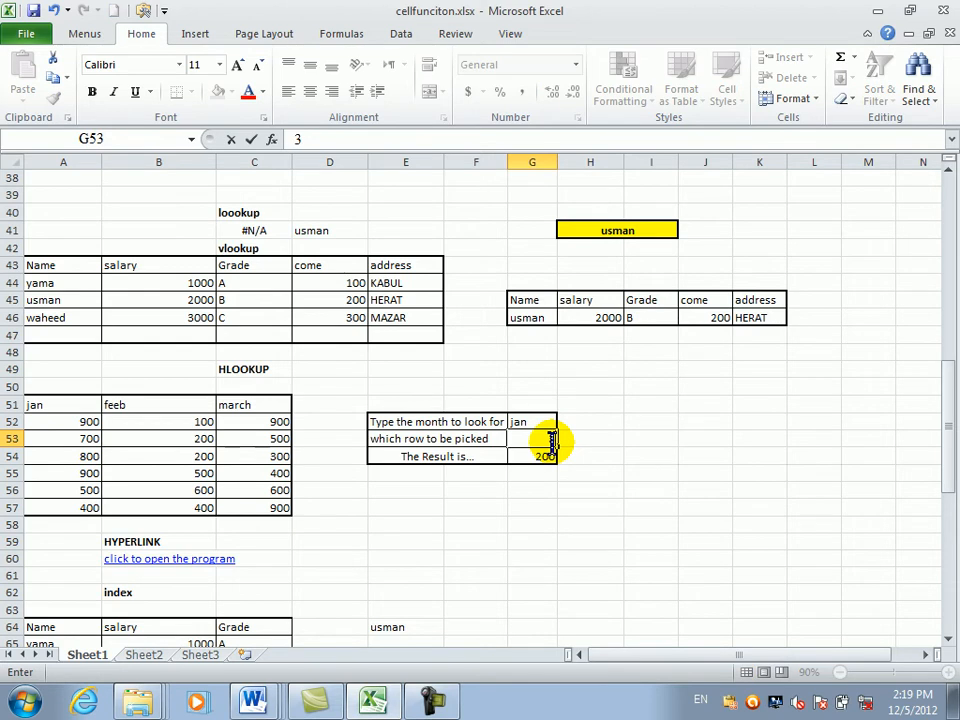
key(Return)
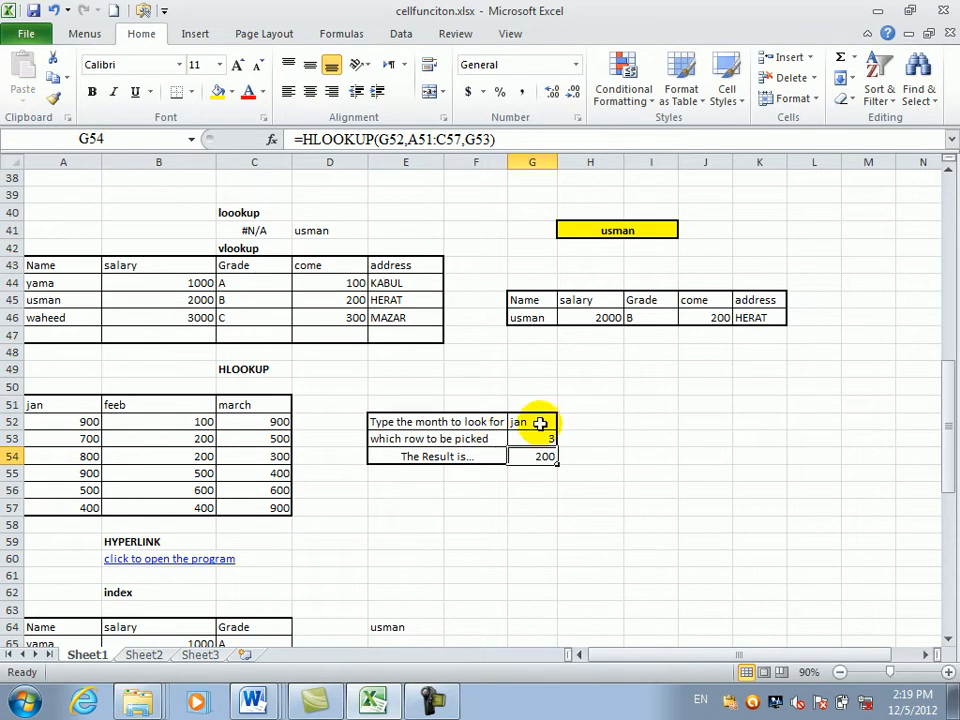
Set the lookup month in G52 to march and the row number in G53 to 7
click(540, 423)
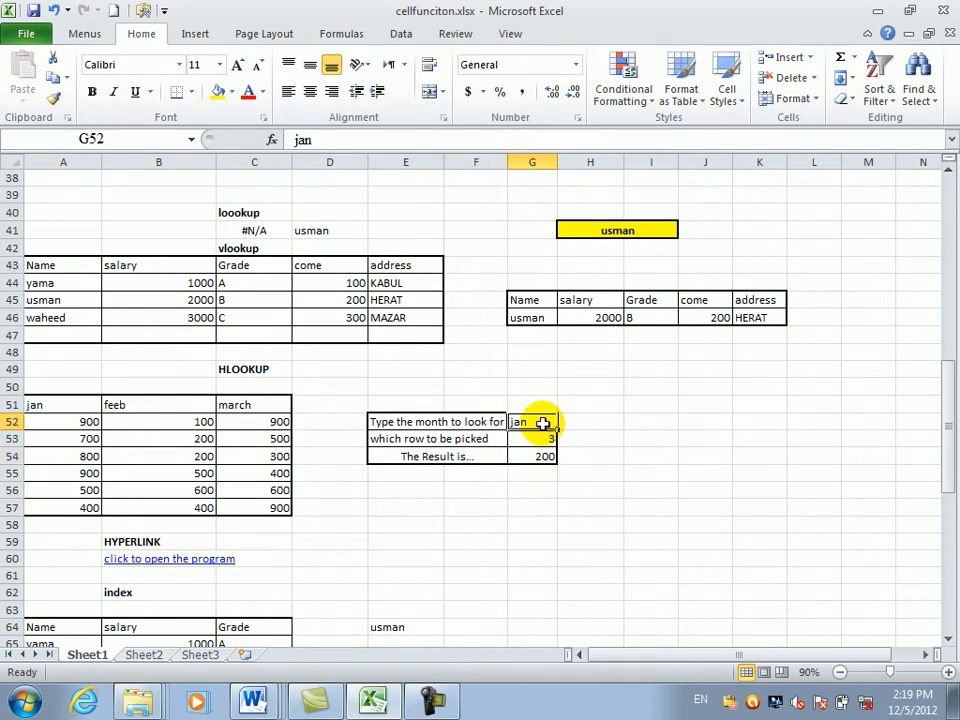
text(feeb)
key(BackSpace)
key(BackSpace)
key(BackSpace)
key(BackSpace)
text(march)
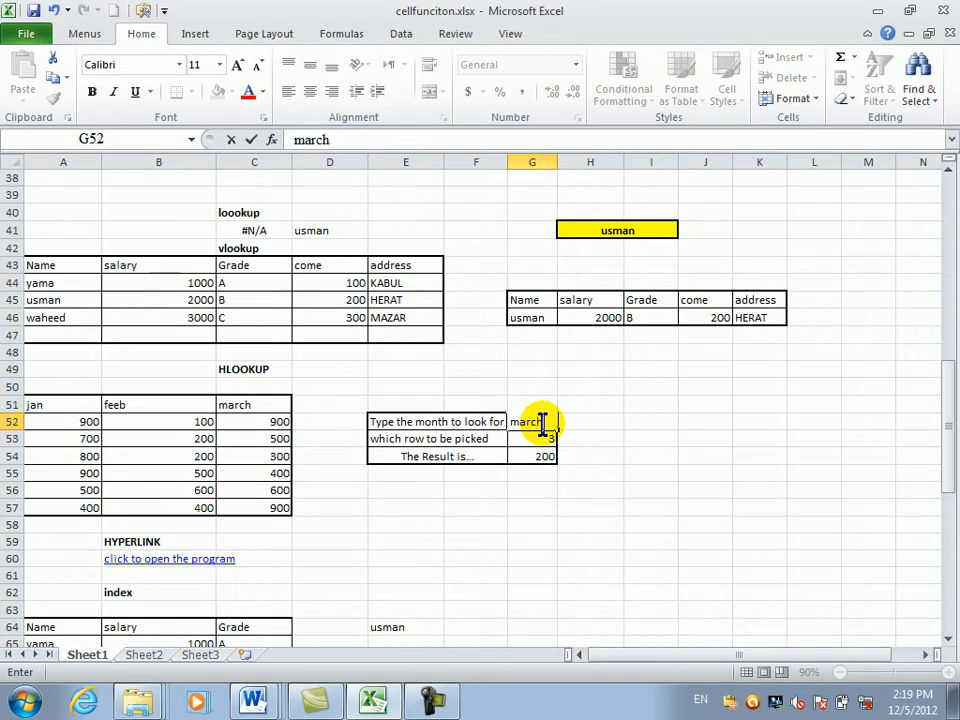
key(Return)
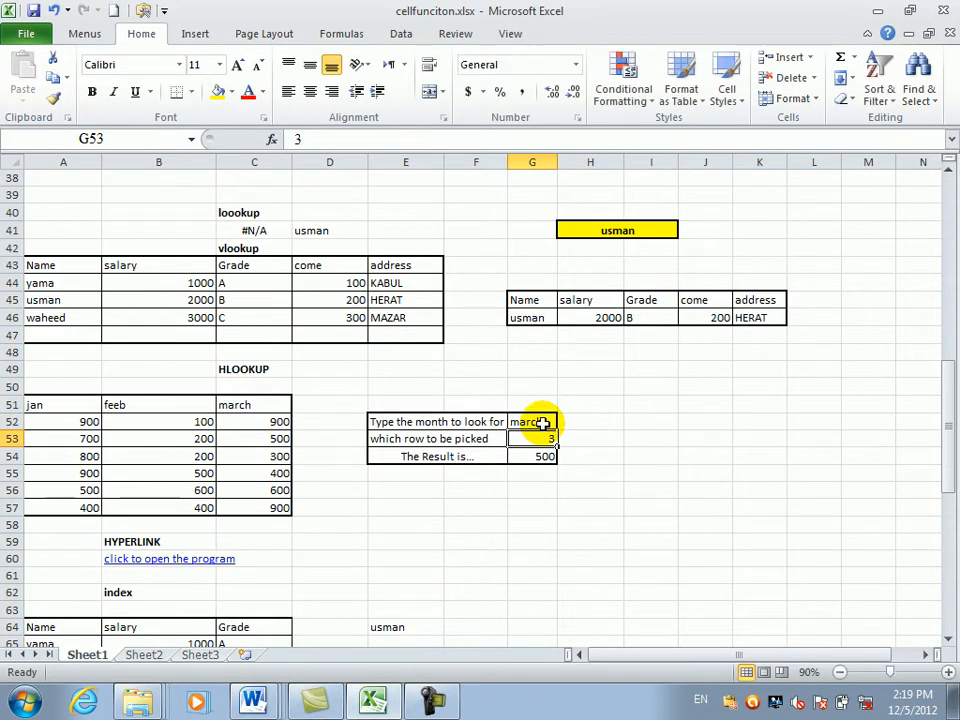
text(7)
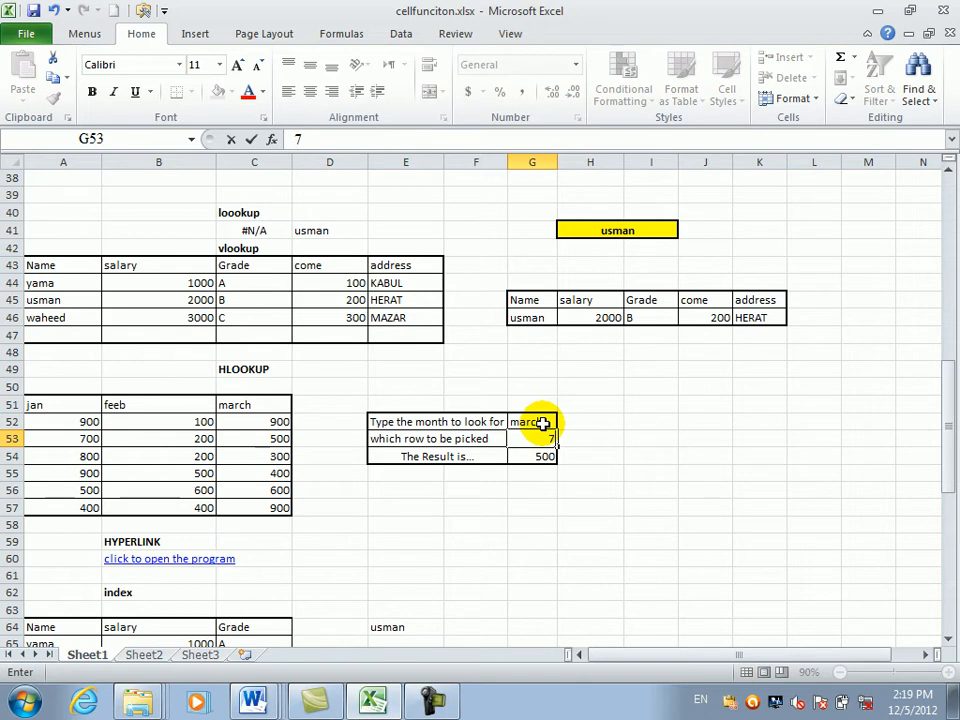
key(Return)
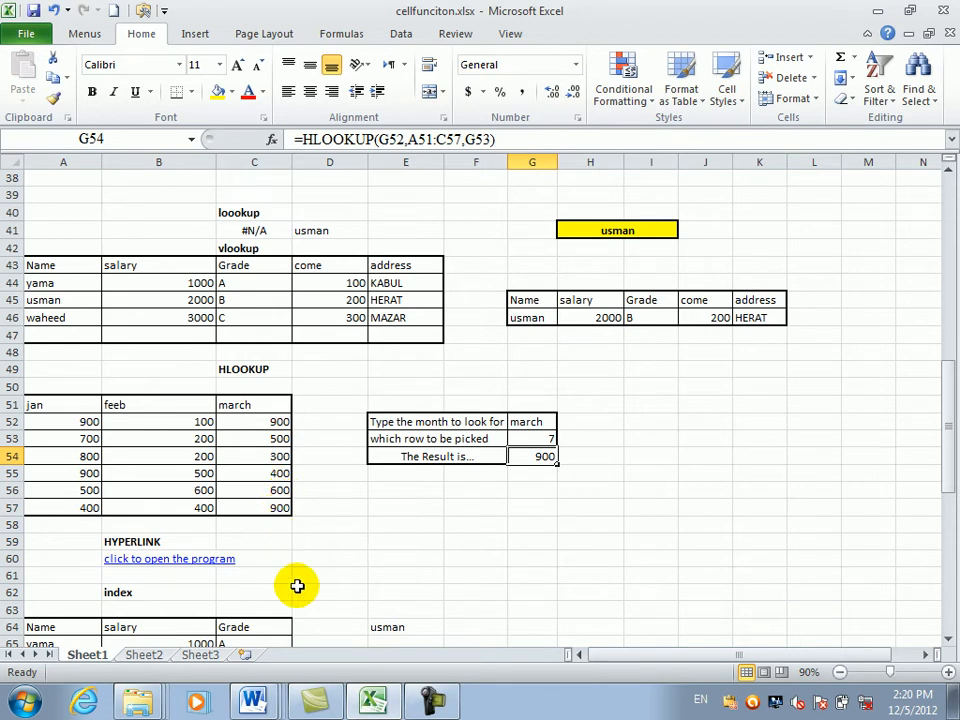
Review the HLOOKUP month in G52 against the headers in row 51 and the values in the jan column
drag(641, 656, 617, 664)
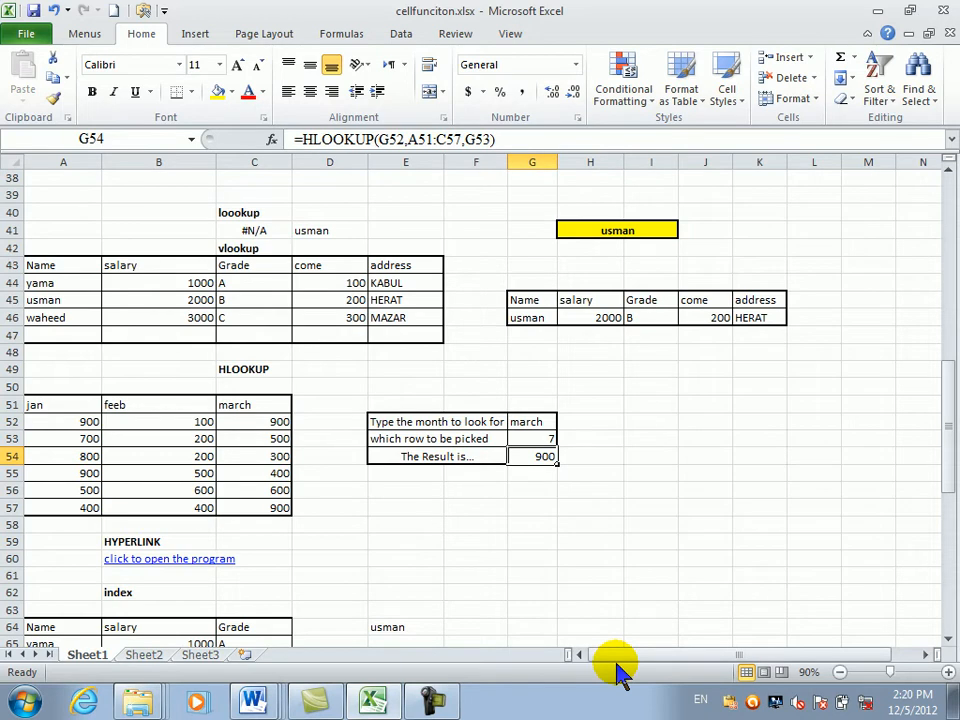
mouse_move(948, 421)
mouse_down()
mouse_move(940, 420)
mouse_move(943, 375)
mouse_move(946, 421)
mouse_up()
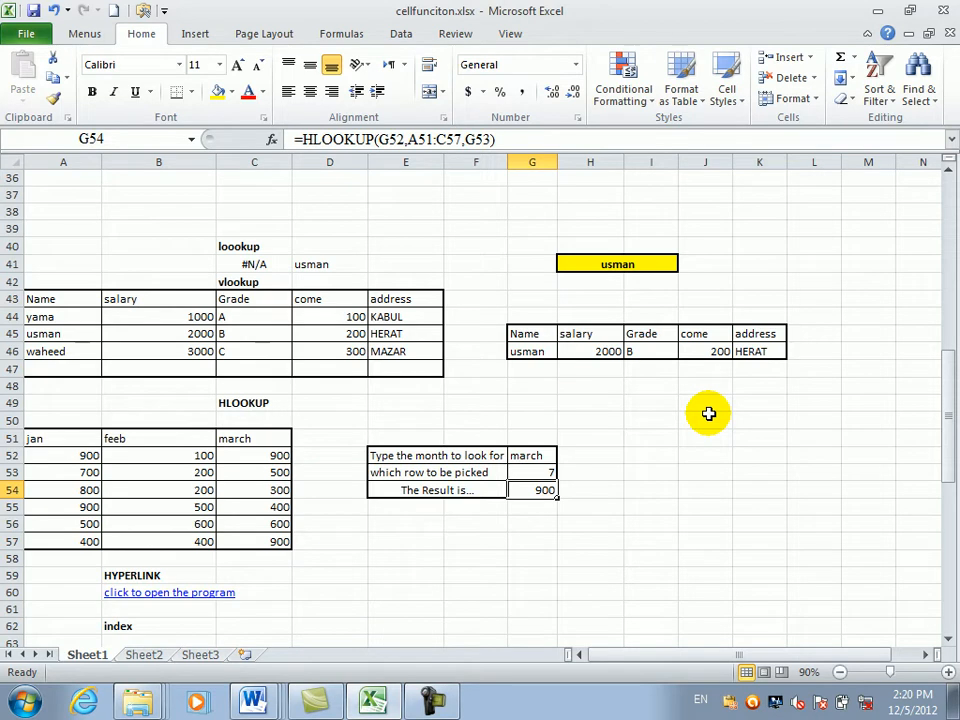
drag(950, 418, 943, 413)
click(548, 455)
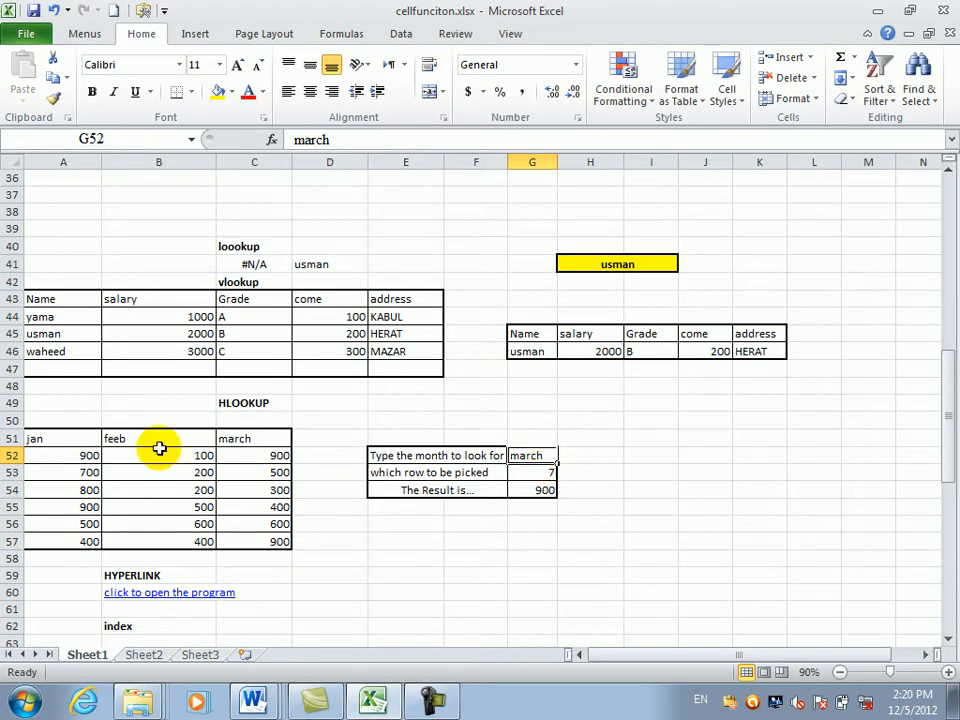
click(73, 427)
click(73, 437)
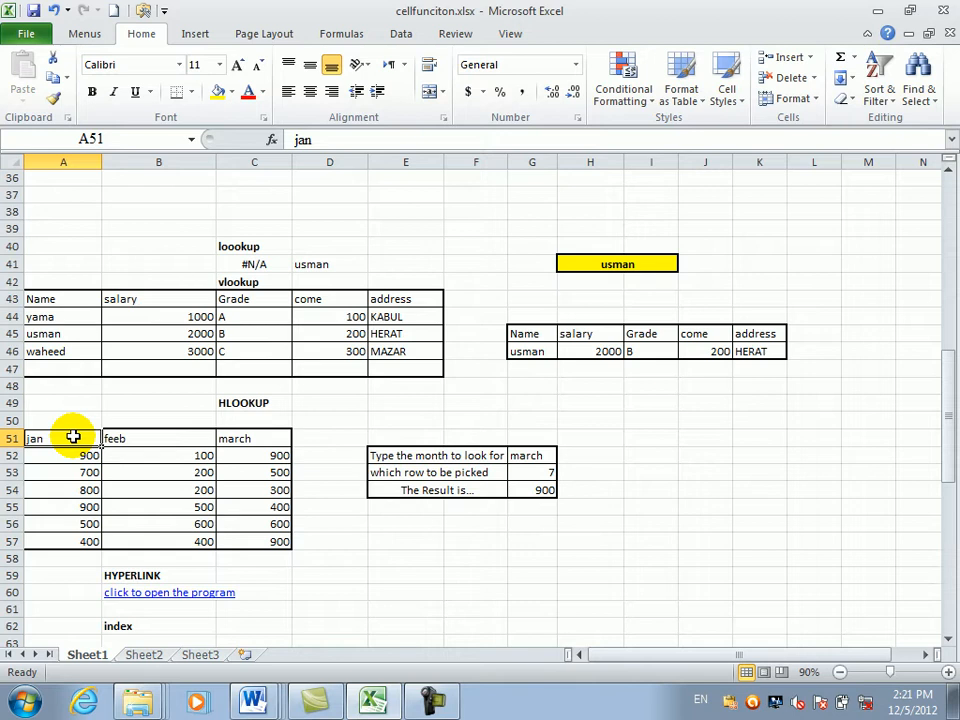
key(Down)
key(Down)
key(Down)
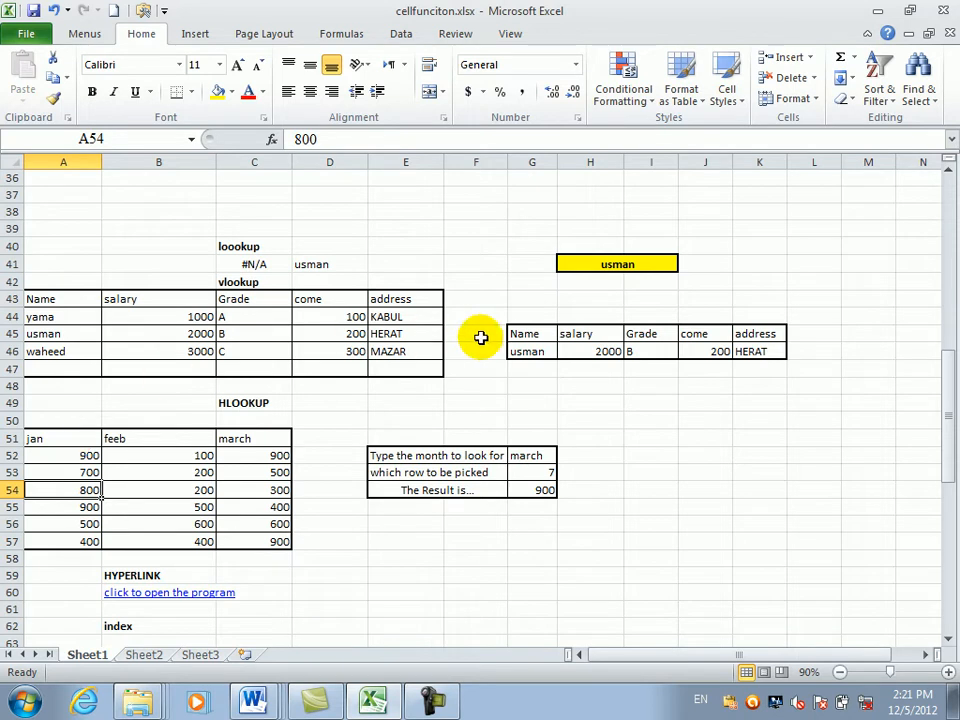
Look over the index and INDIRECT examples in rows 62 to 83
drag(950, 384, 945, 499)
click(171, 248)
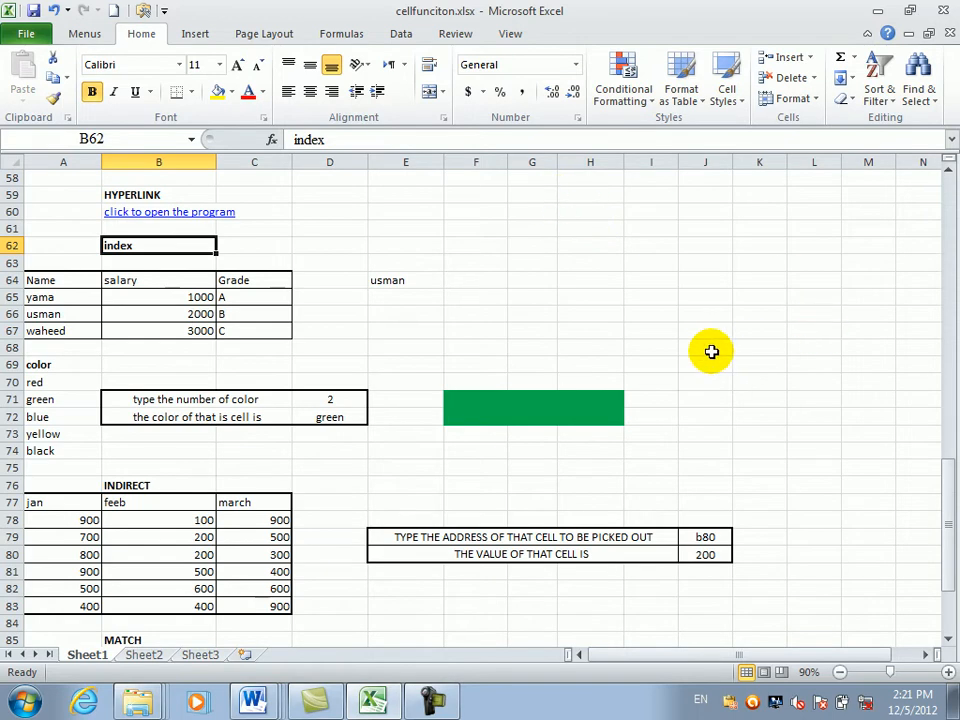
click(205, 499)
click(173, 487)
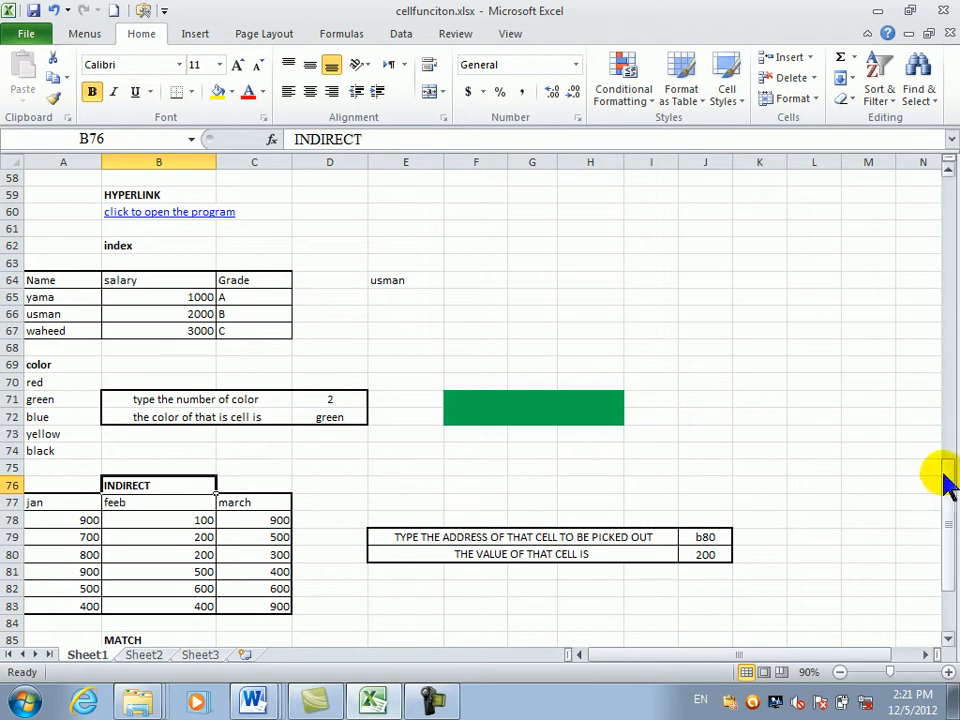
drag(941, 480, 950, 515)
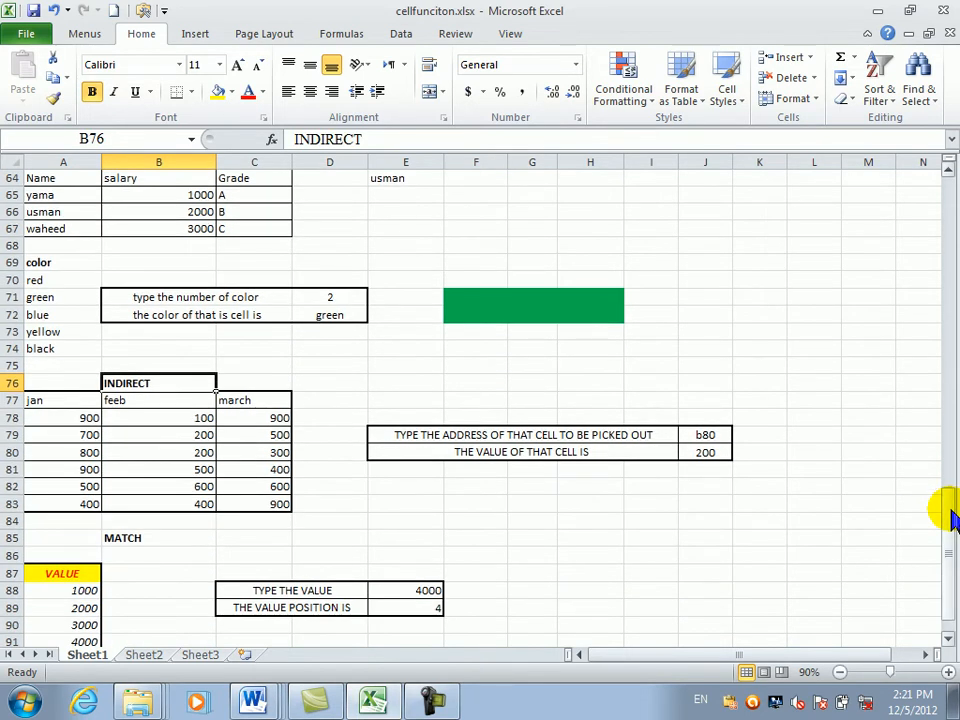
drag(950, 535, 950, 510)
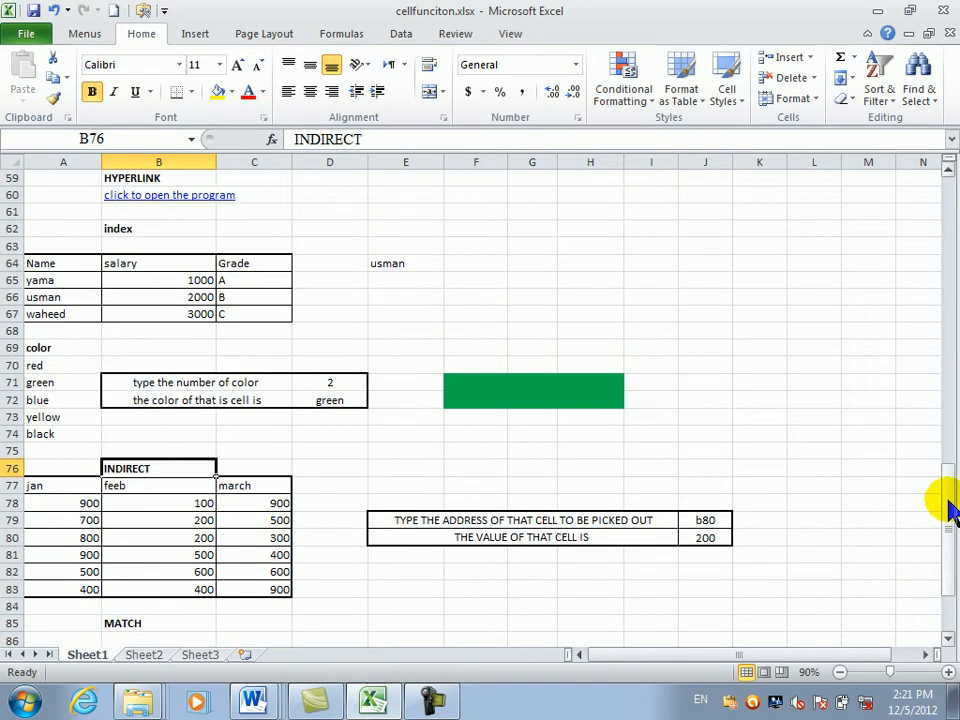
drag(949, 554, 947, 568)
Examine the arguments of the MATCH formula in E89
click(143, 504)
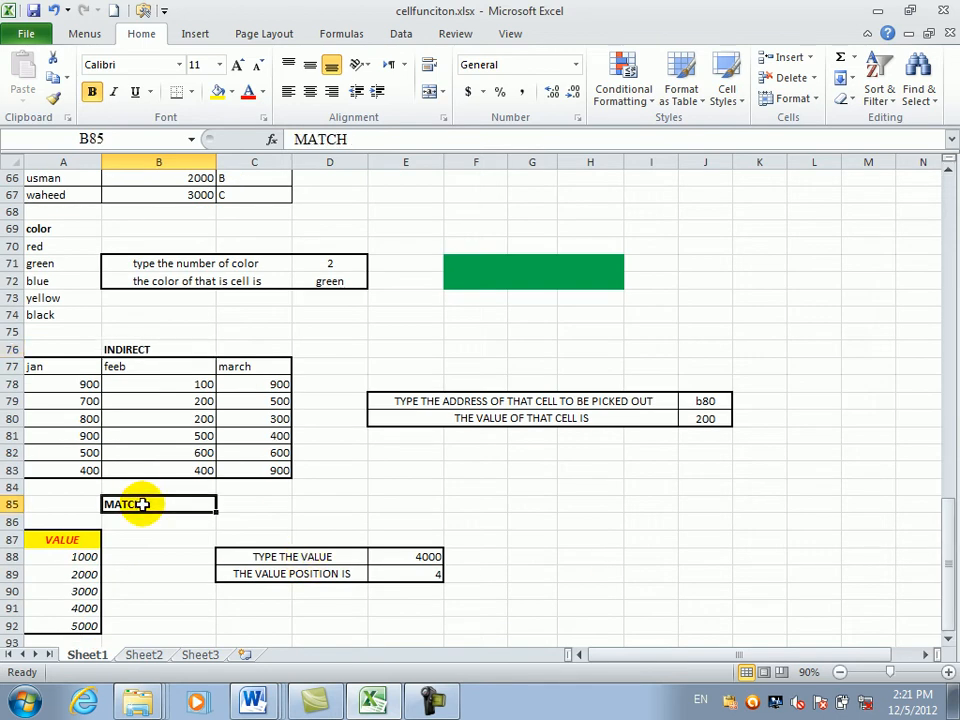
click(406, 576)
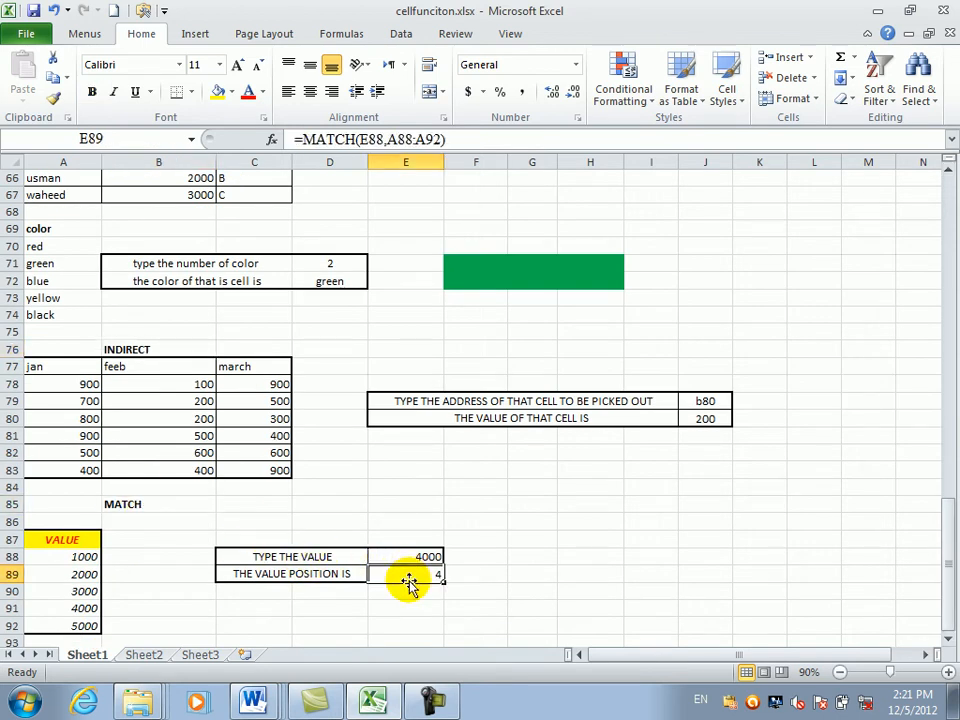
double_click(408, 579)
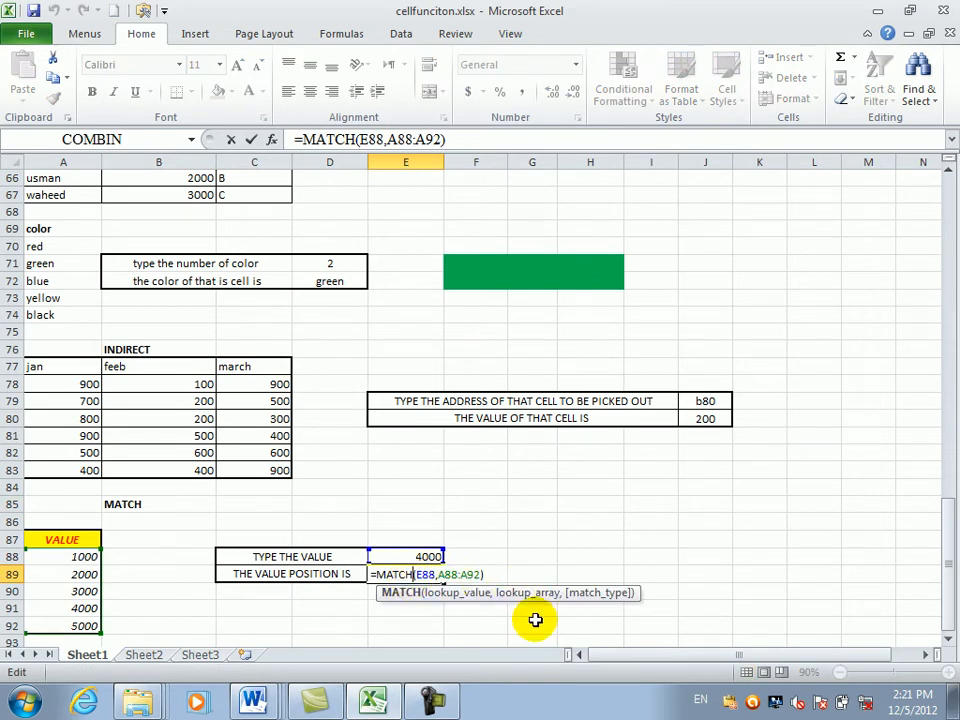
key(Return)
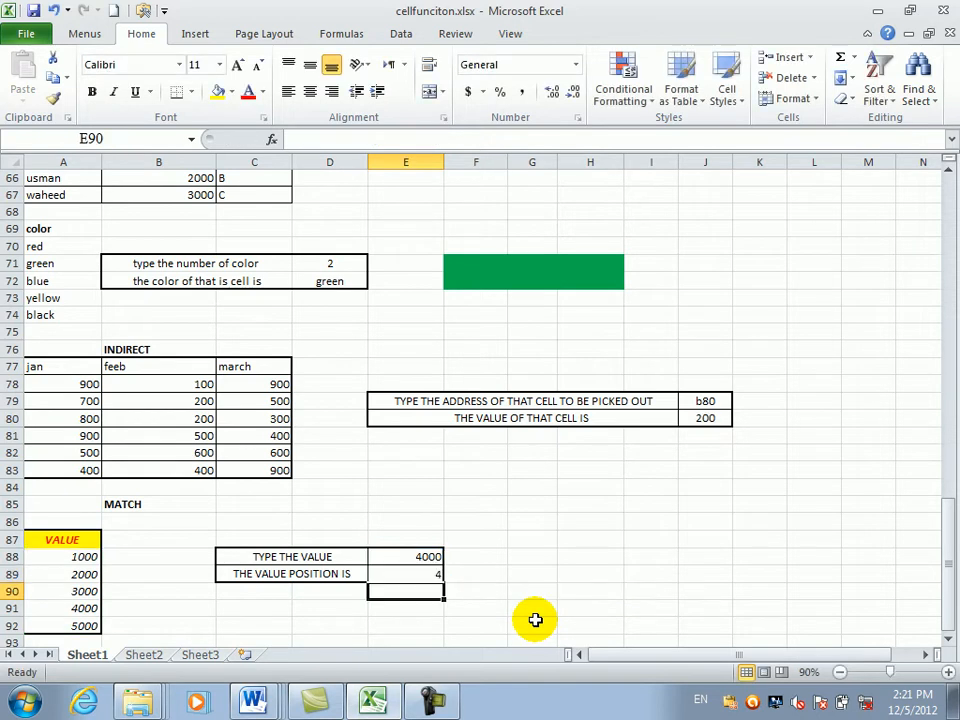
Clear the MATCH result in E89 and the lookup value in E88
click(414, 563)
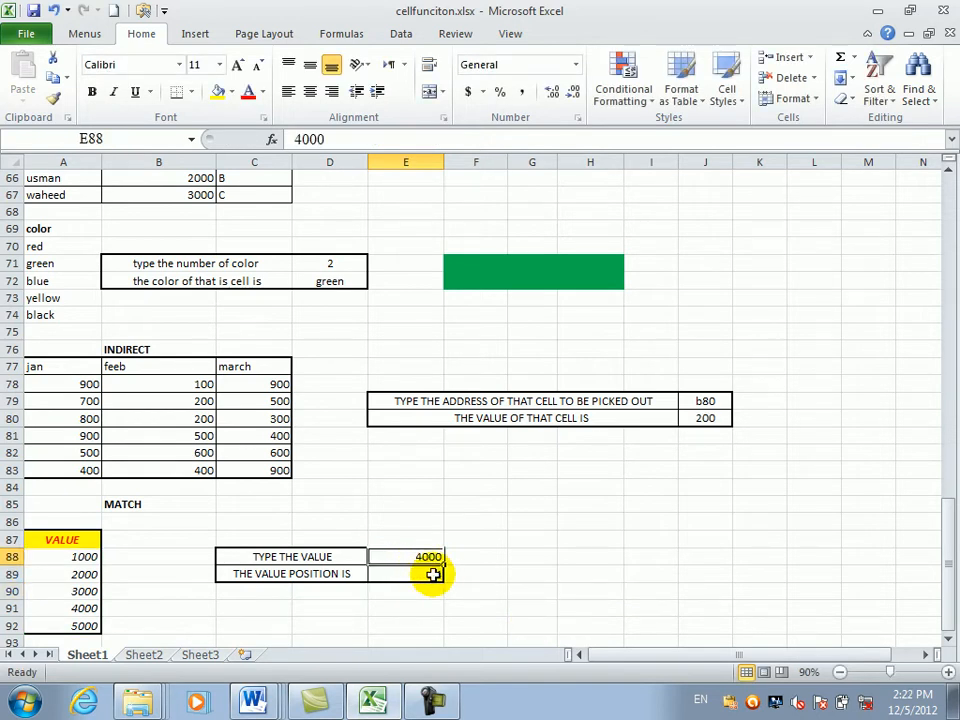
click(433, 574)
key(BackSpace)
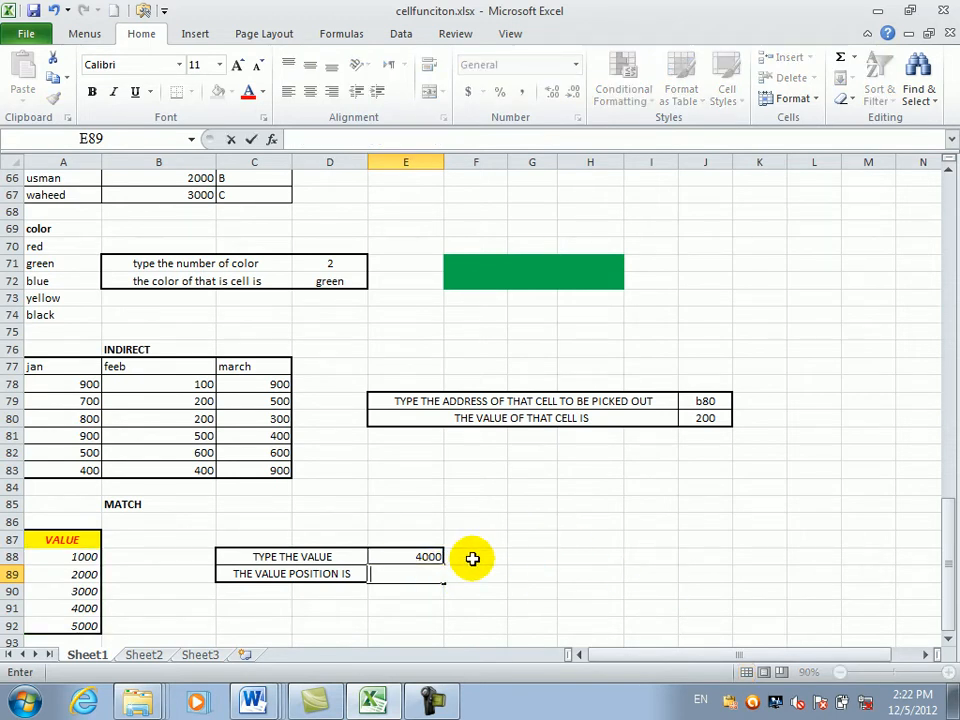
click(405, 558)
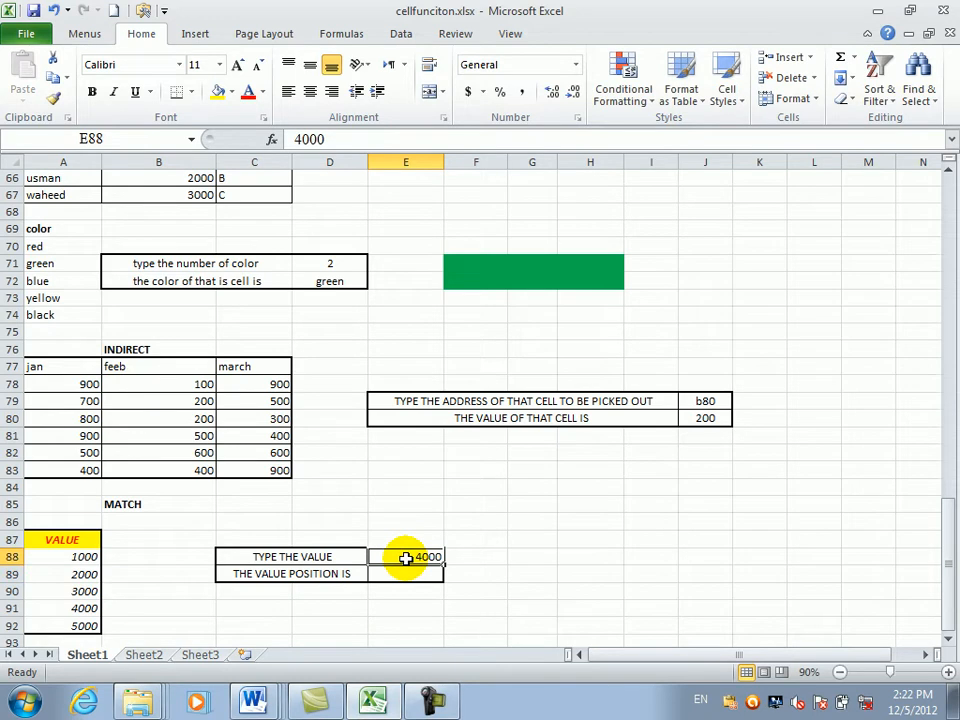
key(Delete)
Try a MATCH formula in E89 with A88:A92 as the lookup value and E88 as the lookup array
click(407, 572)
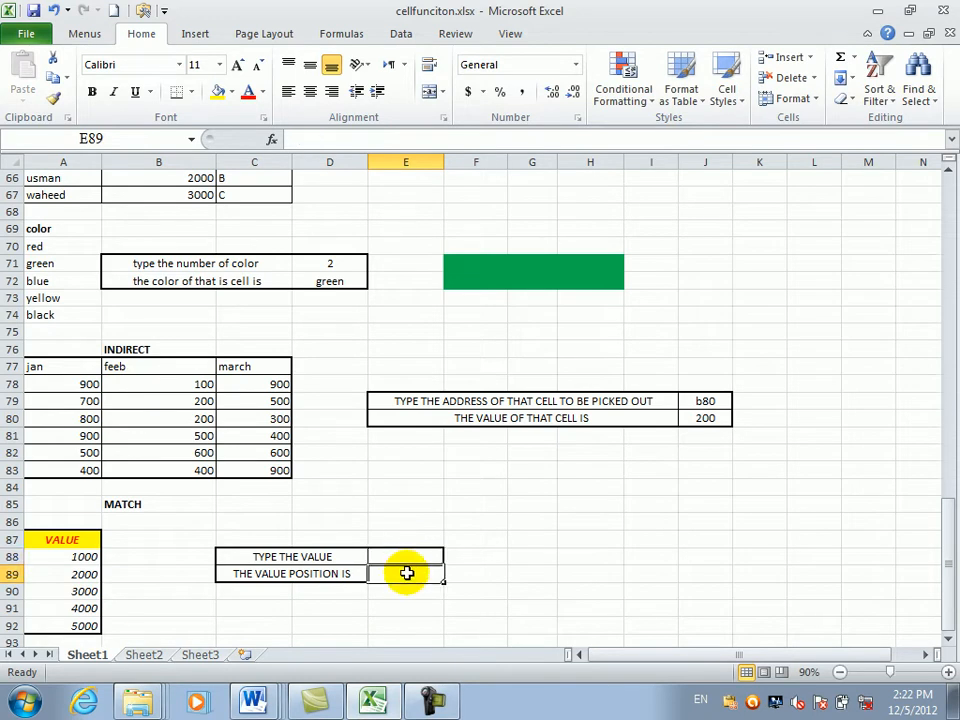
text(=ma)
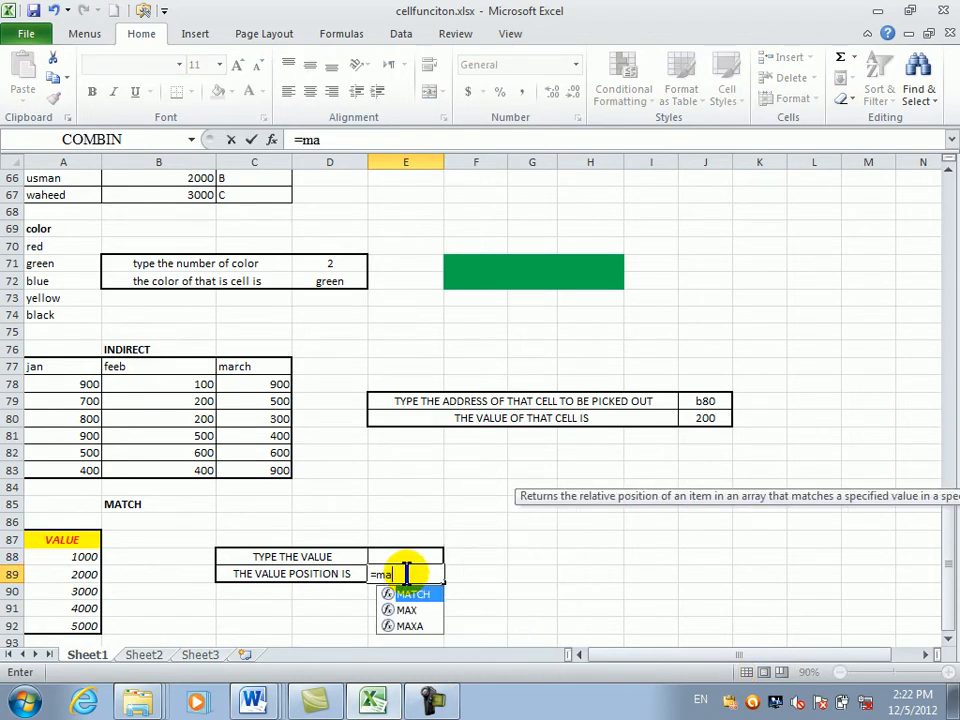
key(Tab)
drag(64, 549, 75, 628)
text(,)
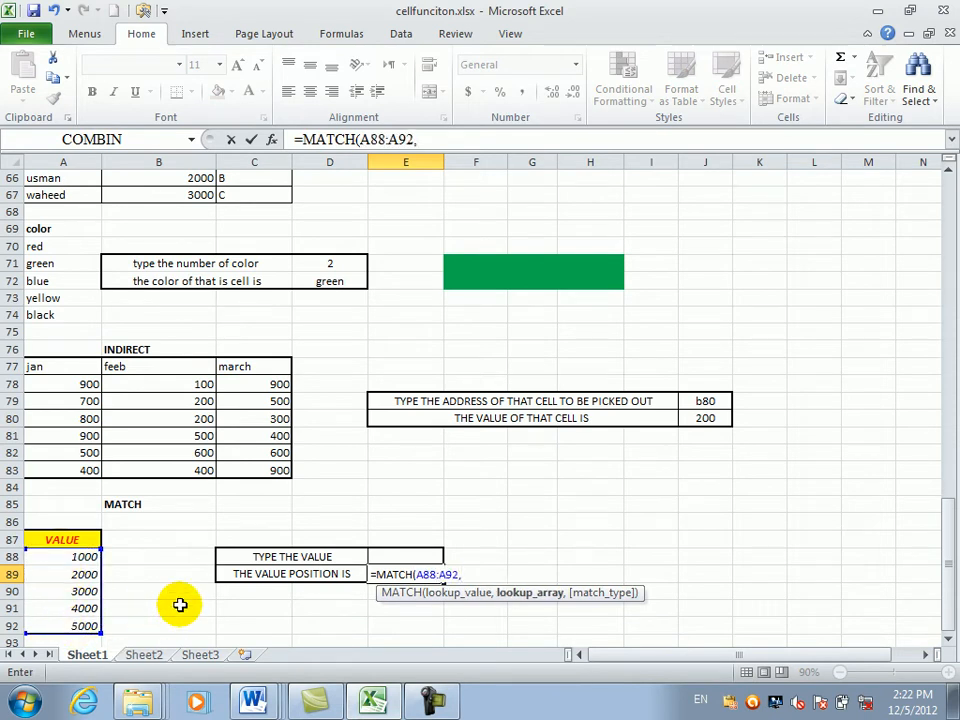
click(401, 559)
key(Return)
Test the MATCH formula in E89 by entering 3000 and then 2000 as the lookup value in E88
click(401, 559)
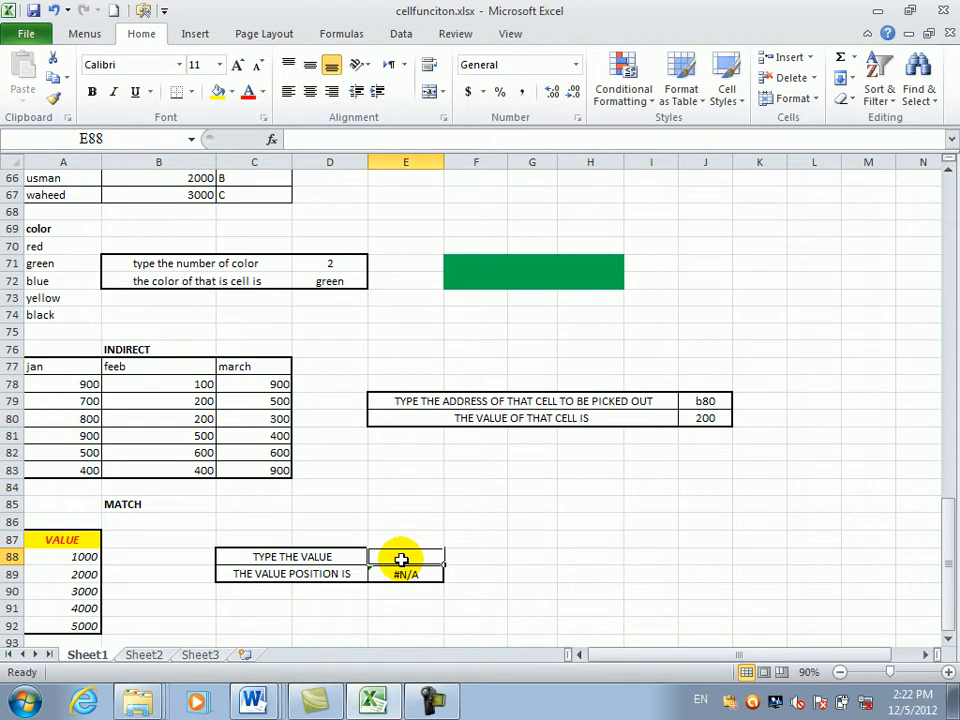
text(3000)
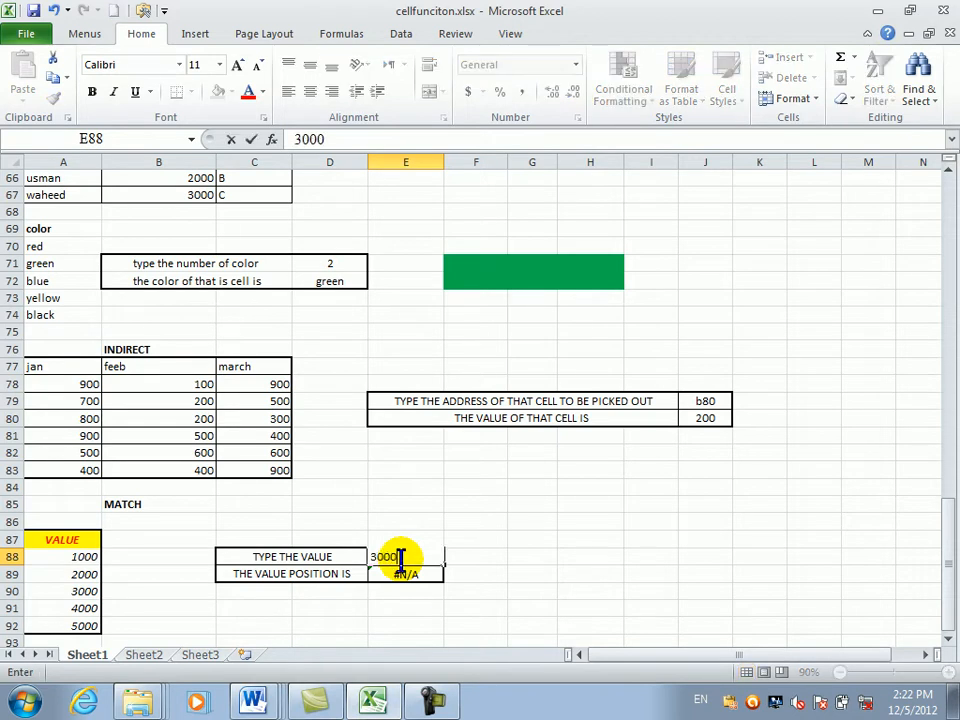
key(Return)
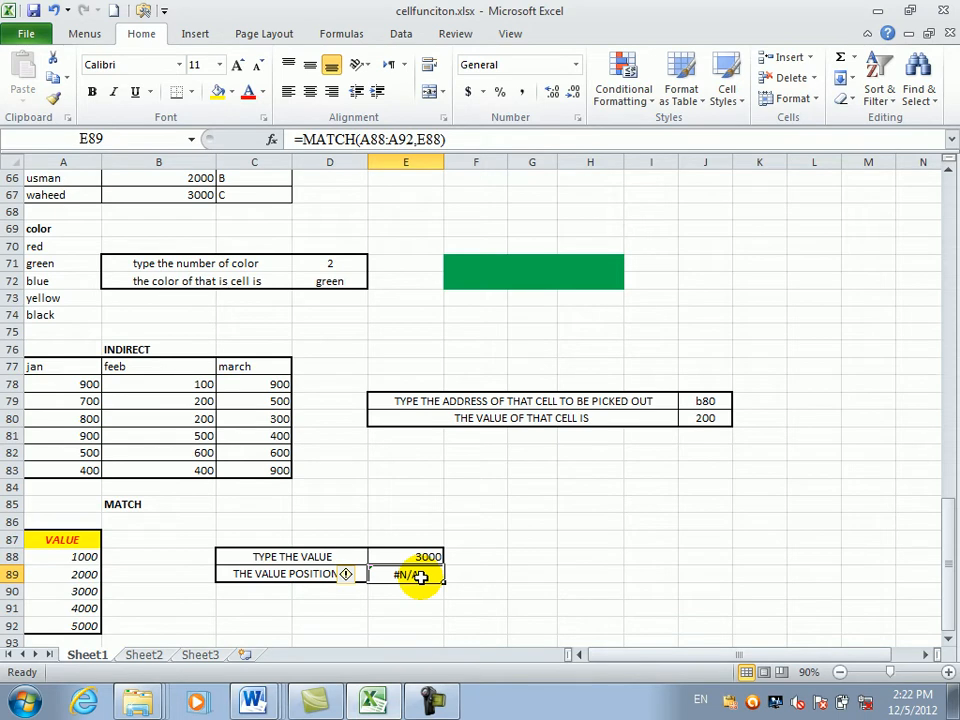
click(428, 556)
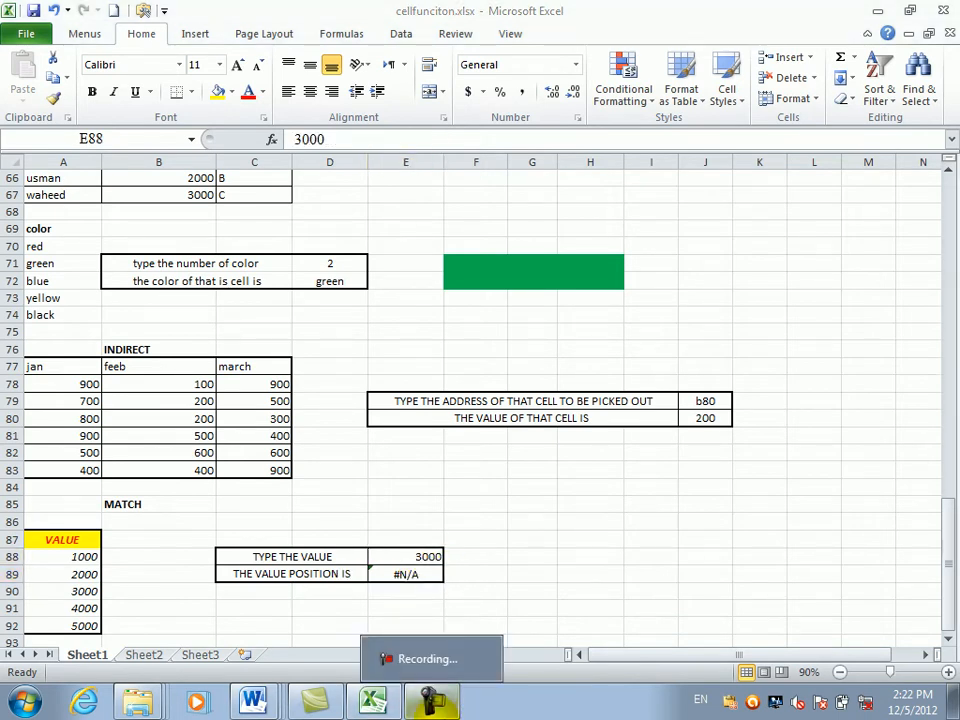
click(388, 574)
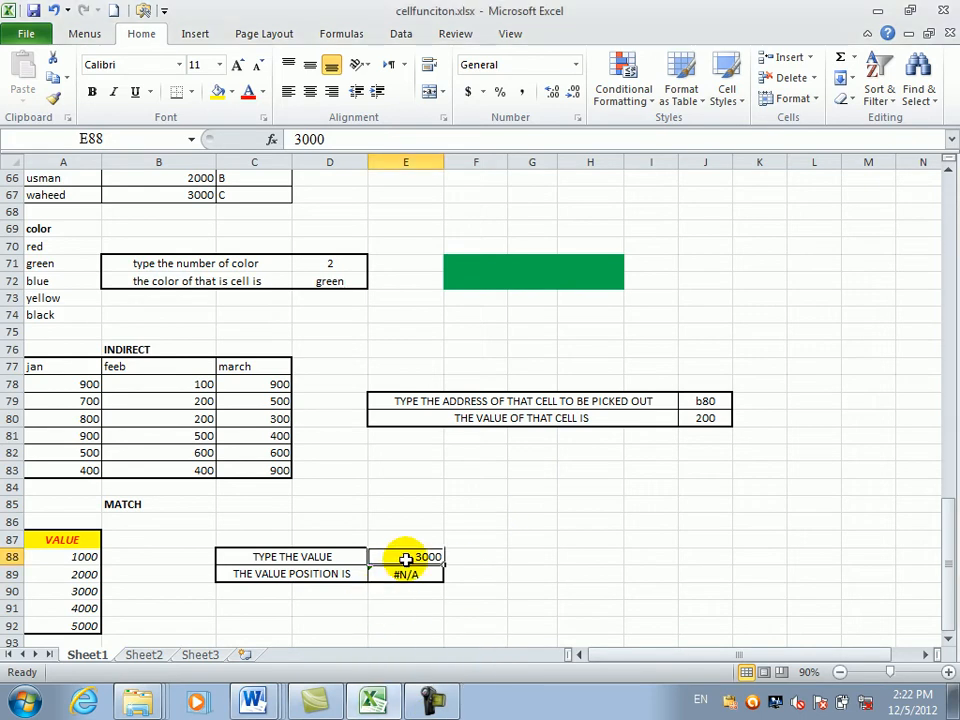
click(523, 570)
click(427, 557)
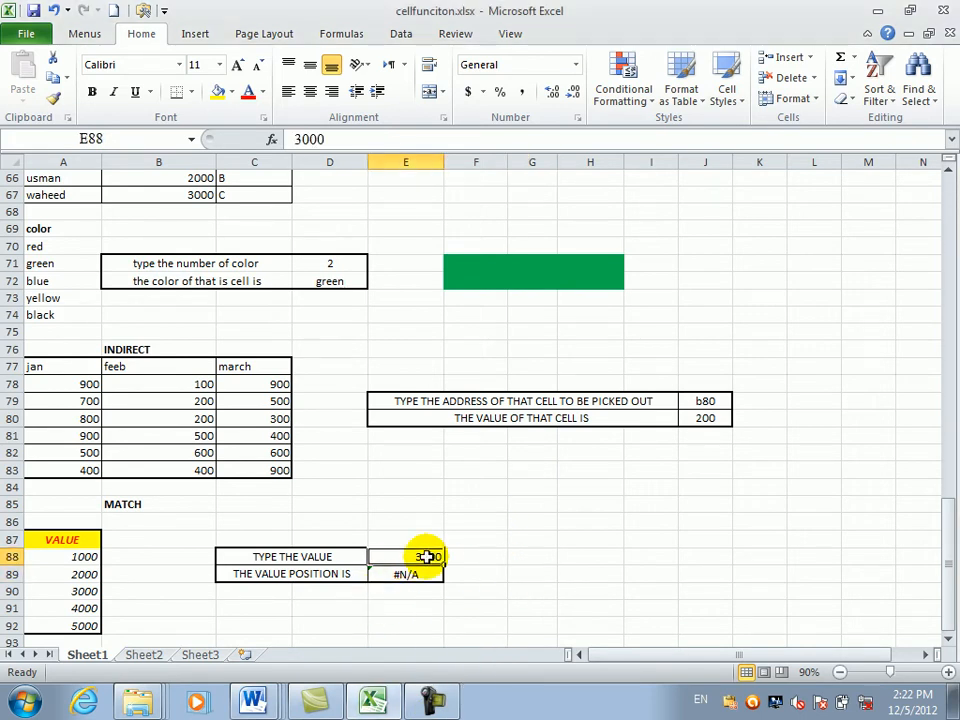
text(2000)
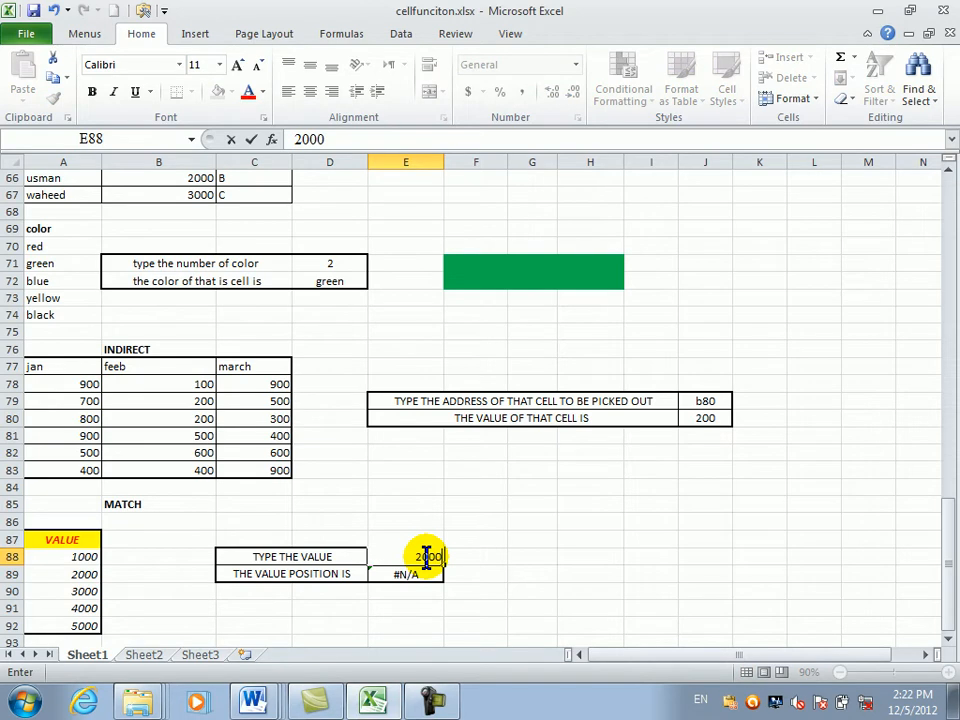
key(Return)
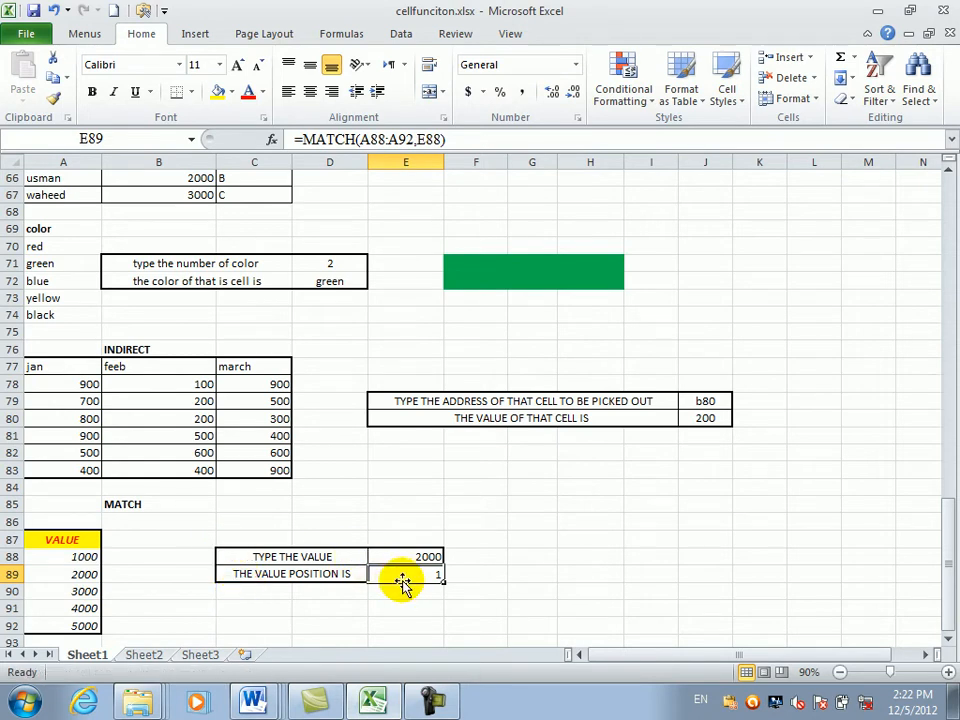
Clear the reversed MATCH formula from E89 and the lookup value from E88
key(Delete)
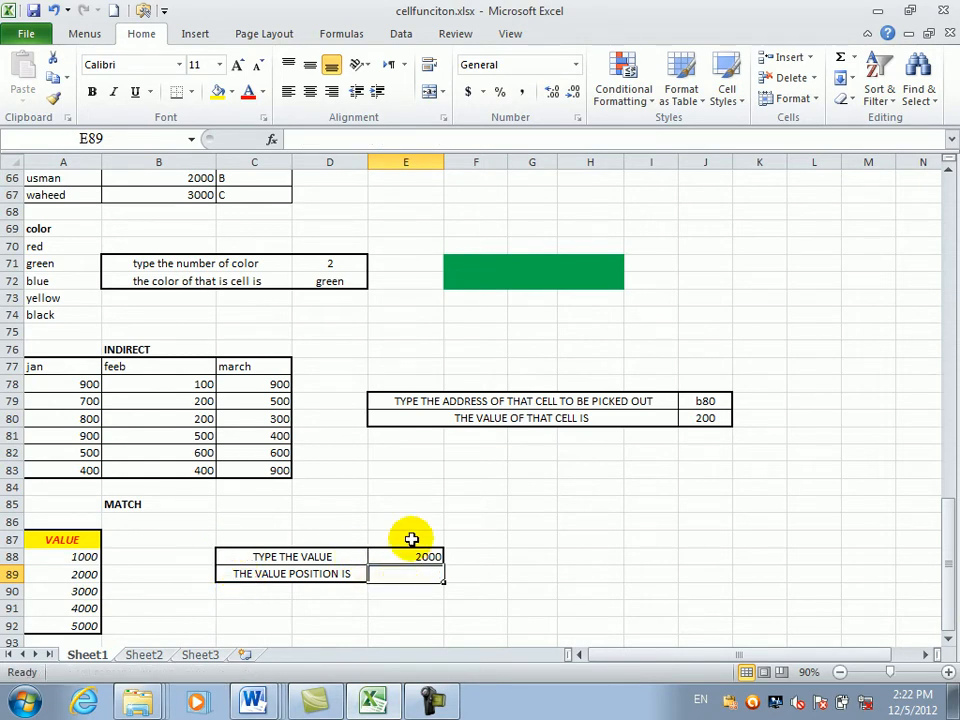
click(416, 557)
key(Delete)
click(460, 571)
click(405, 572)
click(580, 606)
Enter a MATCH formula in H89 that looks up E88 in the value list A88:A92
click(575, 578)
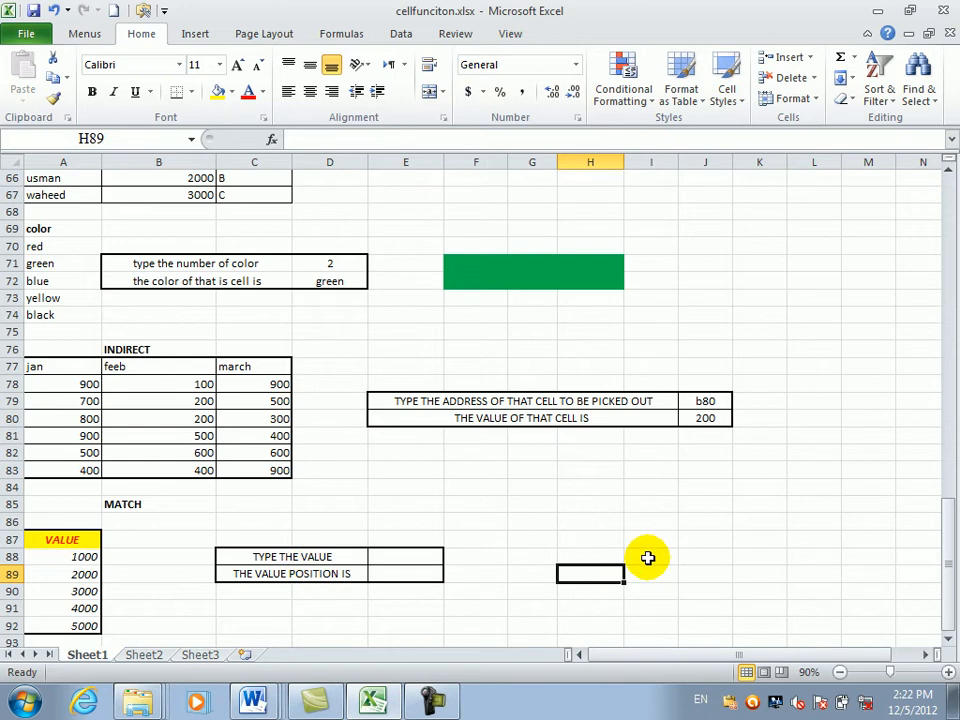
text(=man)
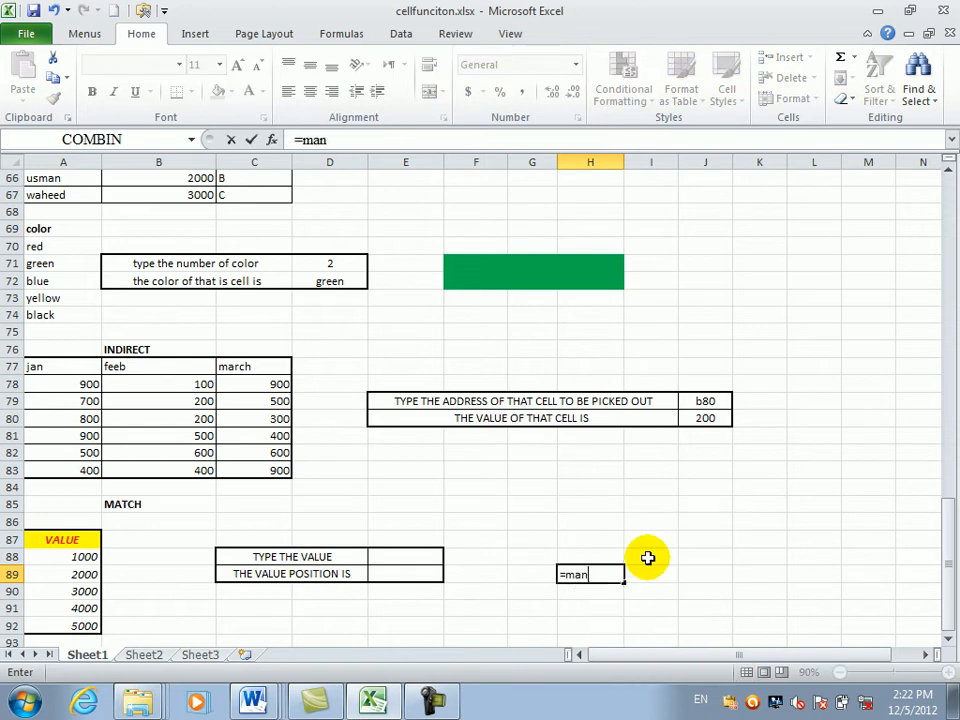
key(BackSpace)
text(t)
key(Tab)
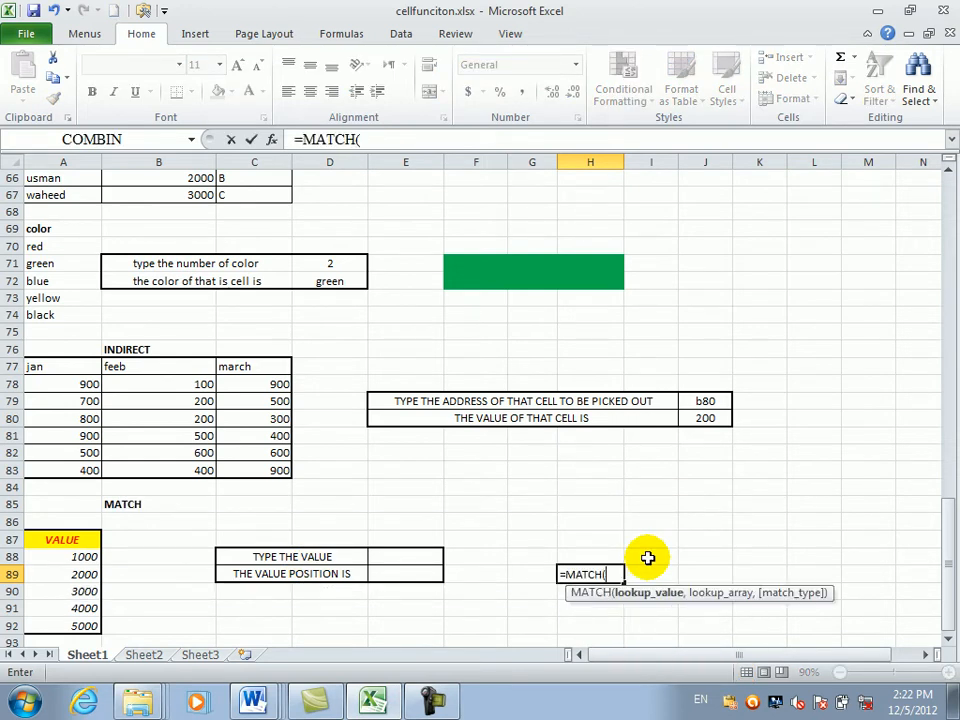
click(384, 560)
text(,)
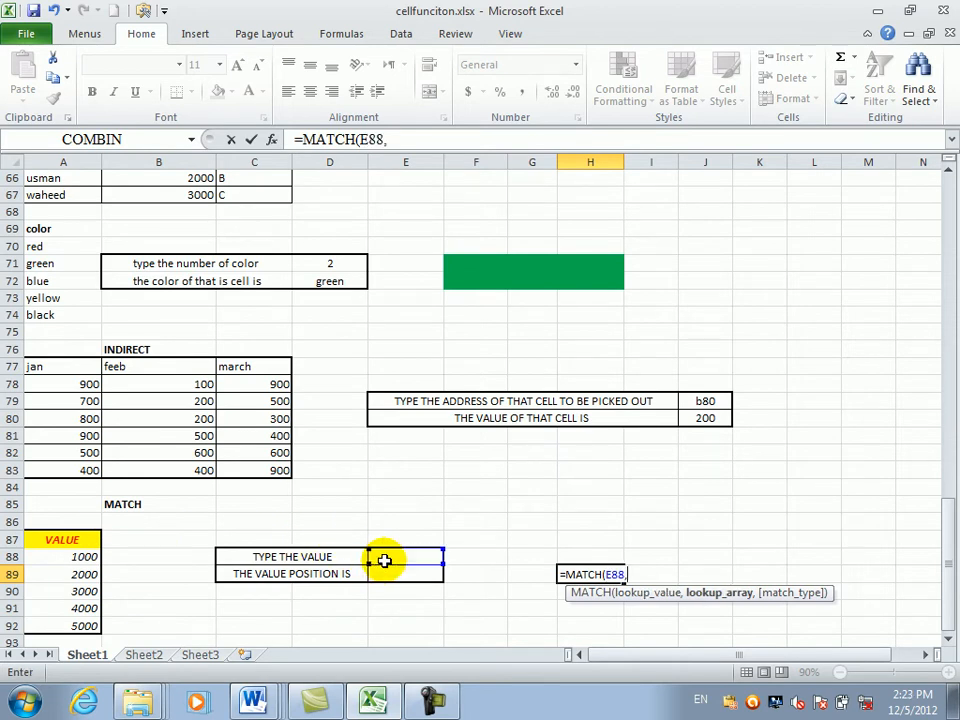
drag(90, 558, 93, 628)
key(Return)
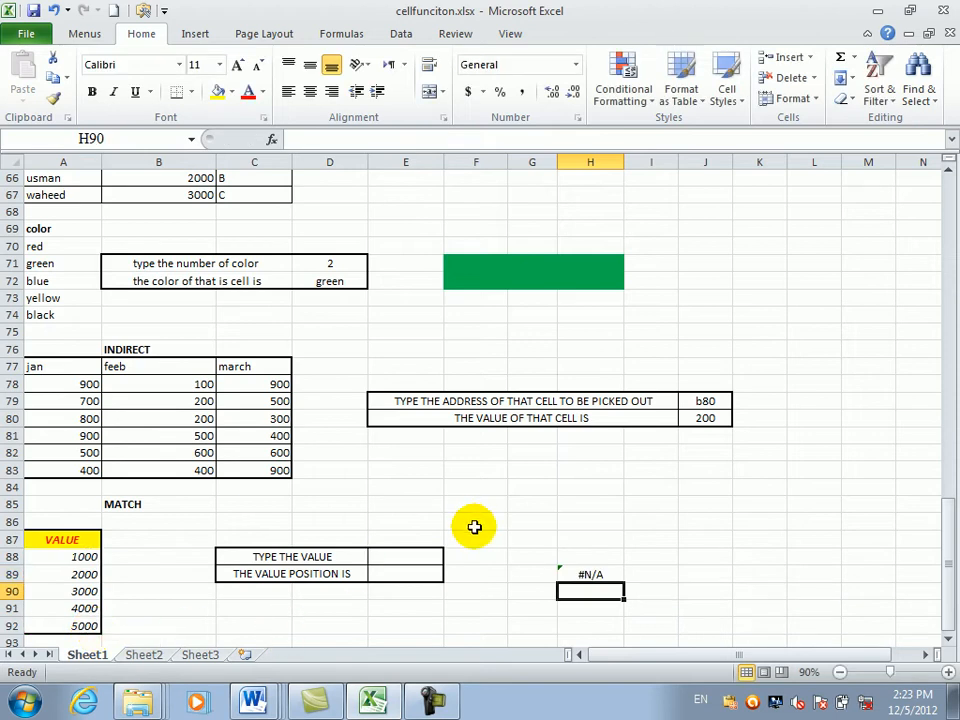
Enter 5000 as the lookup value in E88 to test the MATCH formula in H89
click(403, 556)
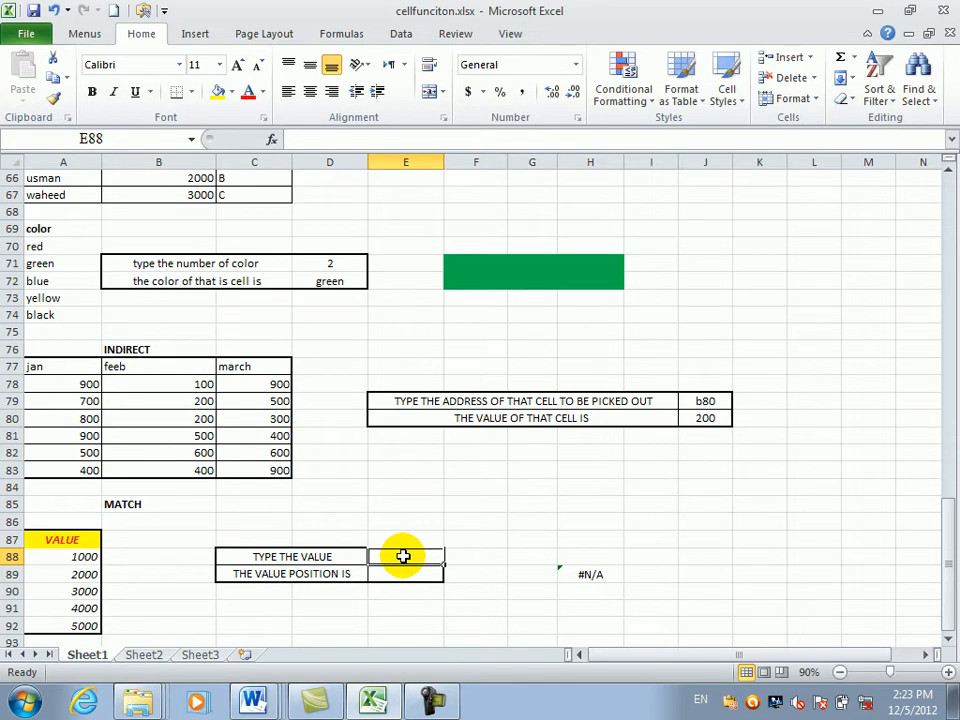
text(5000)
key(Return)
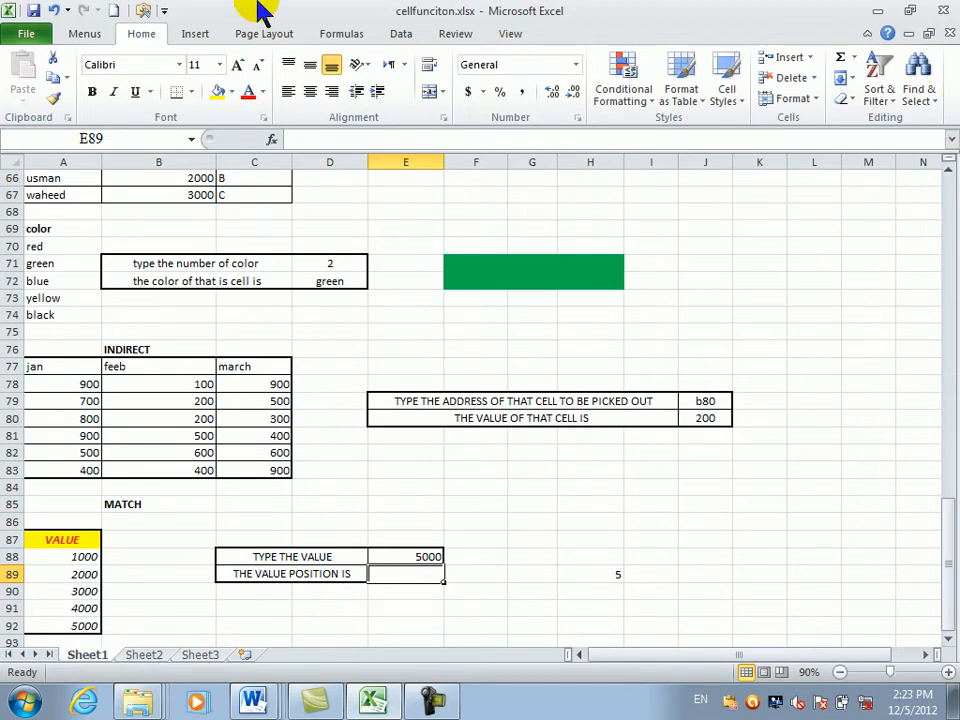
Look over the list of available Lookup & Reference functions
click(262, 34)
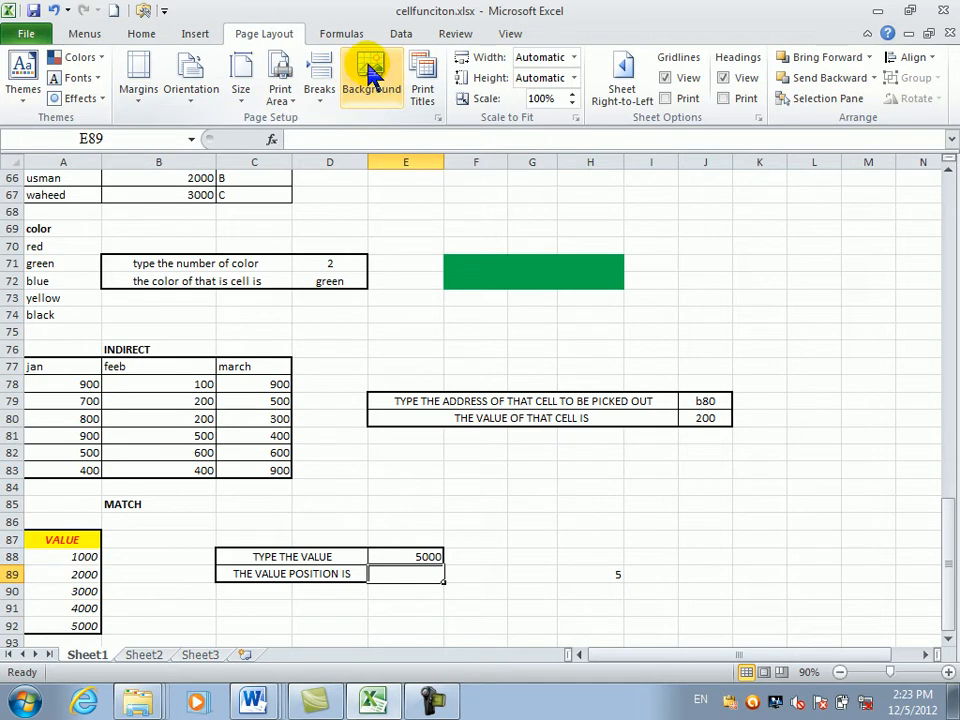
click(342, 36)
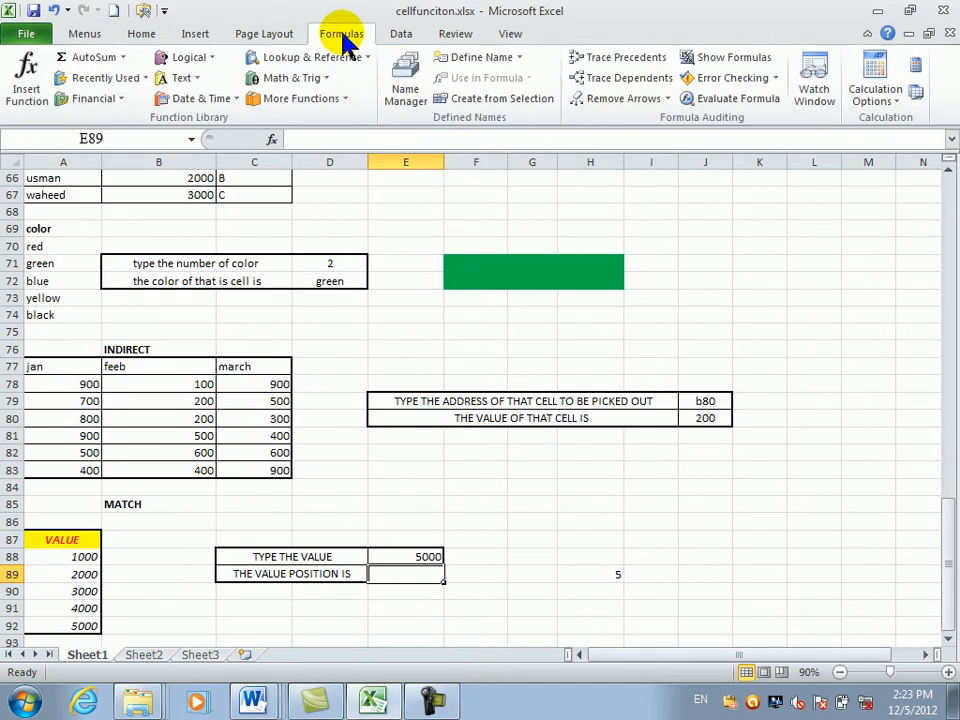
click(292, 58)
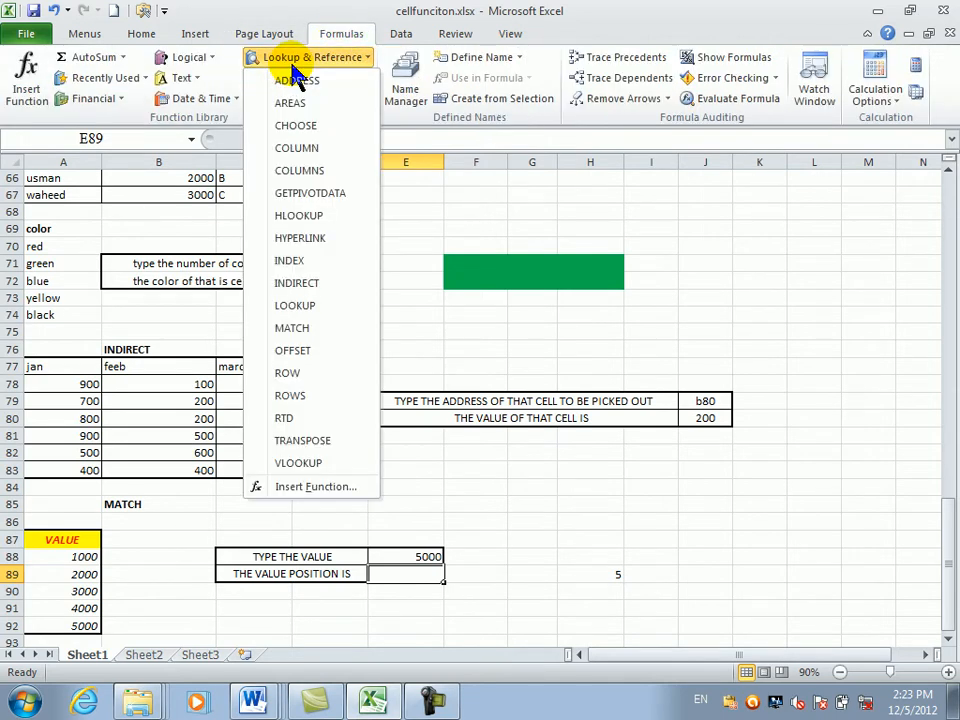
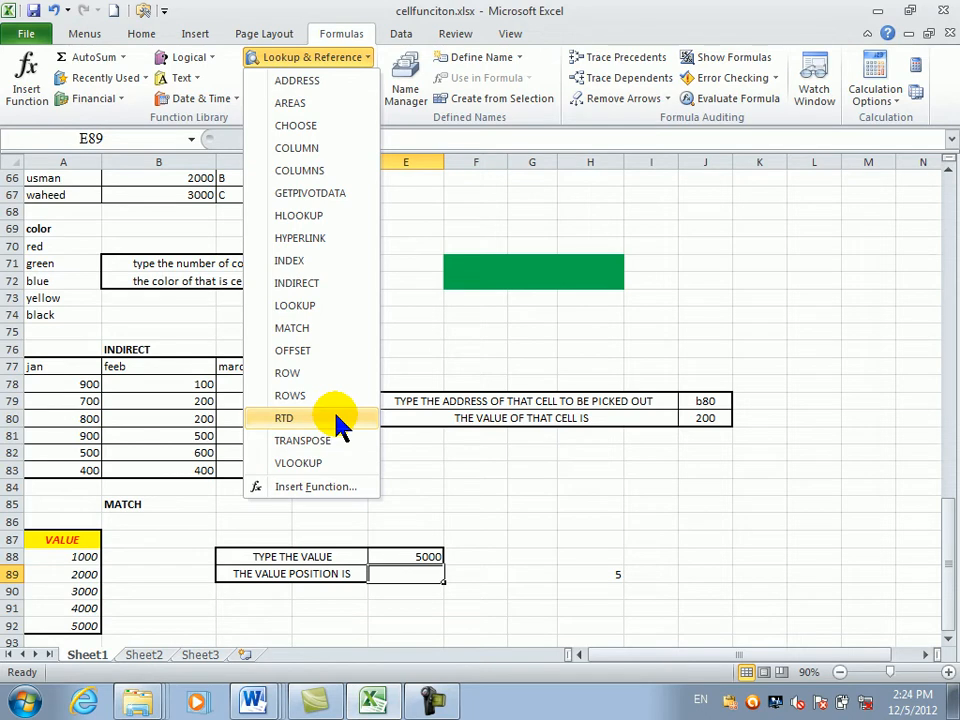
Fill cells I67 to I69 with the value 500
click(702, 262)
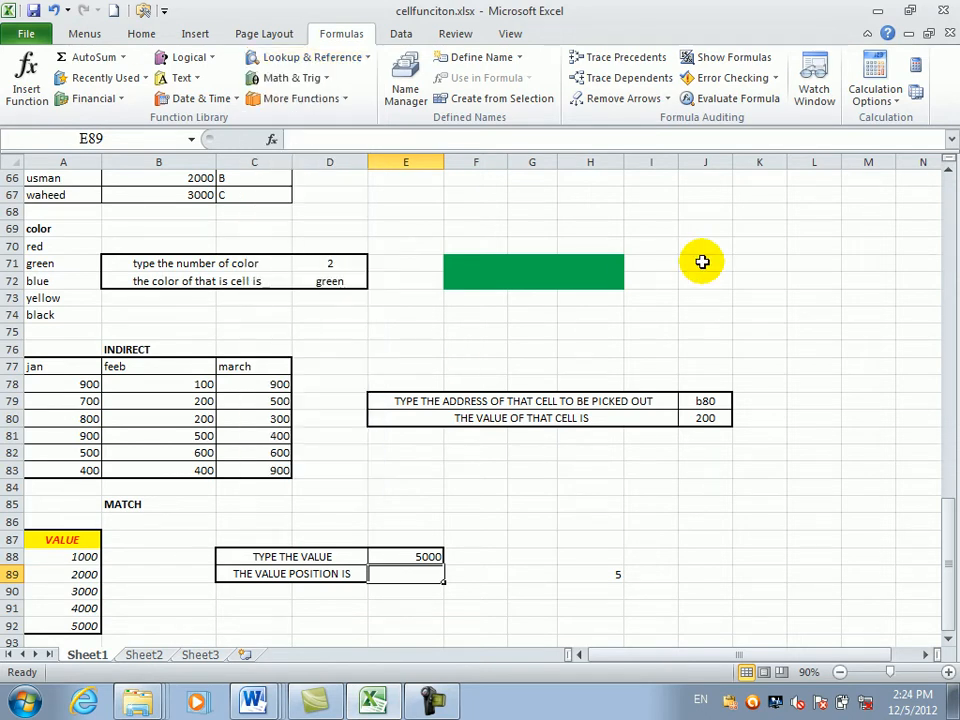
click(639, 241)
click(634, 197)
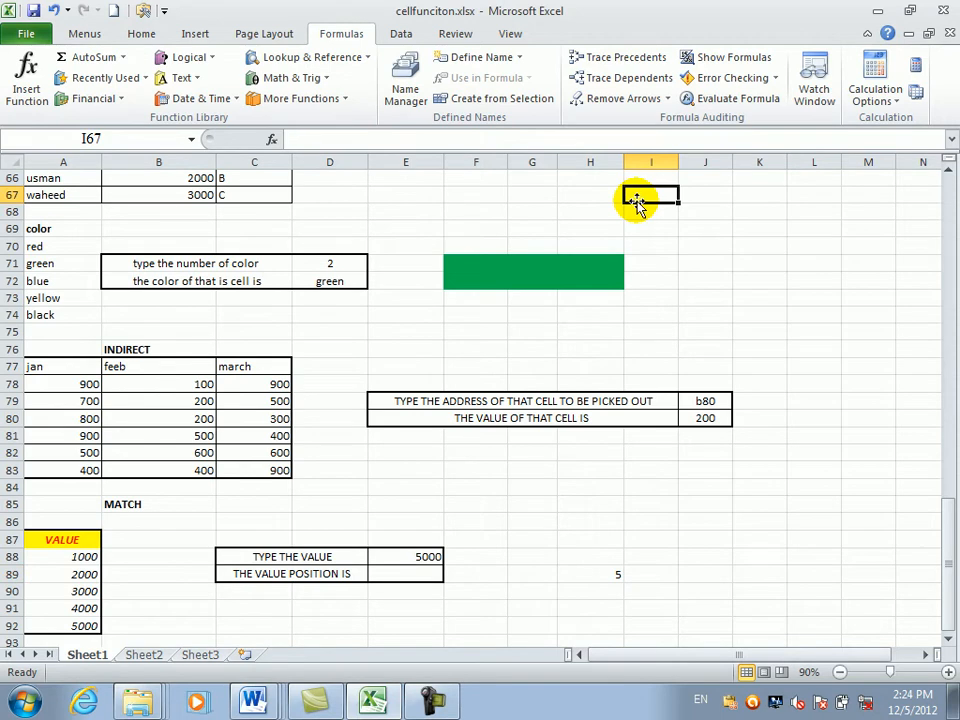
drag(634, 195, 637, 226)
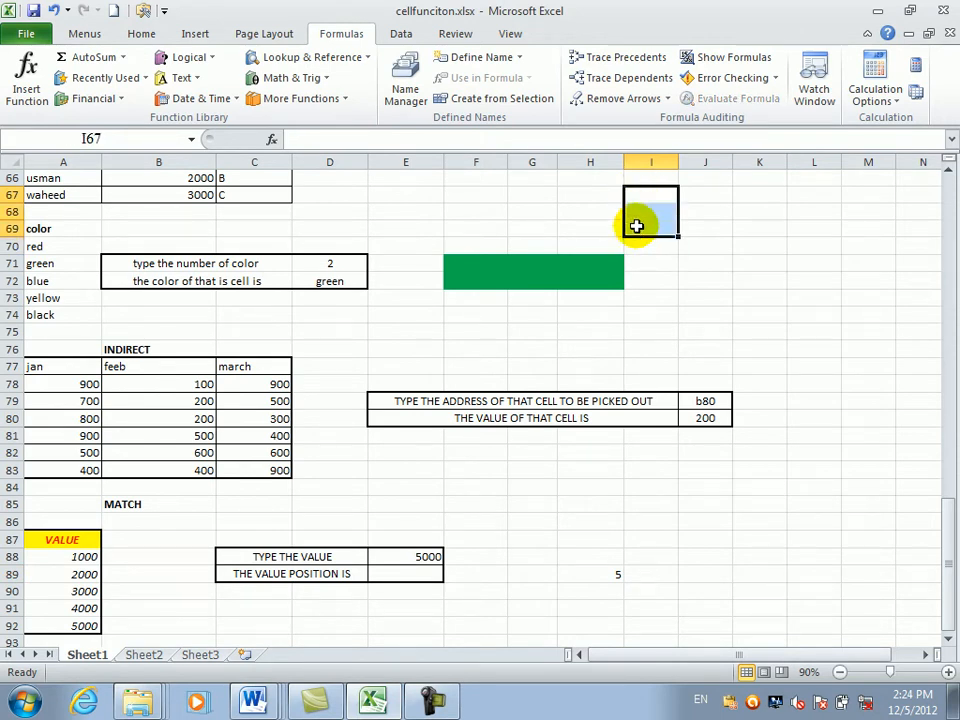
text(500)
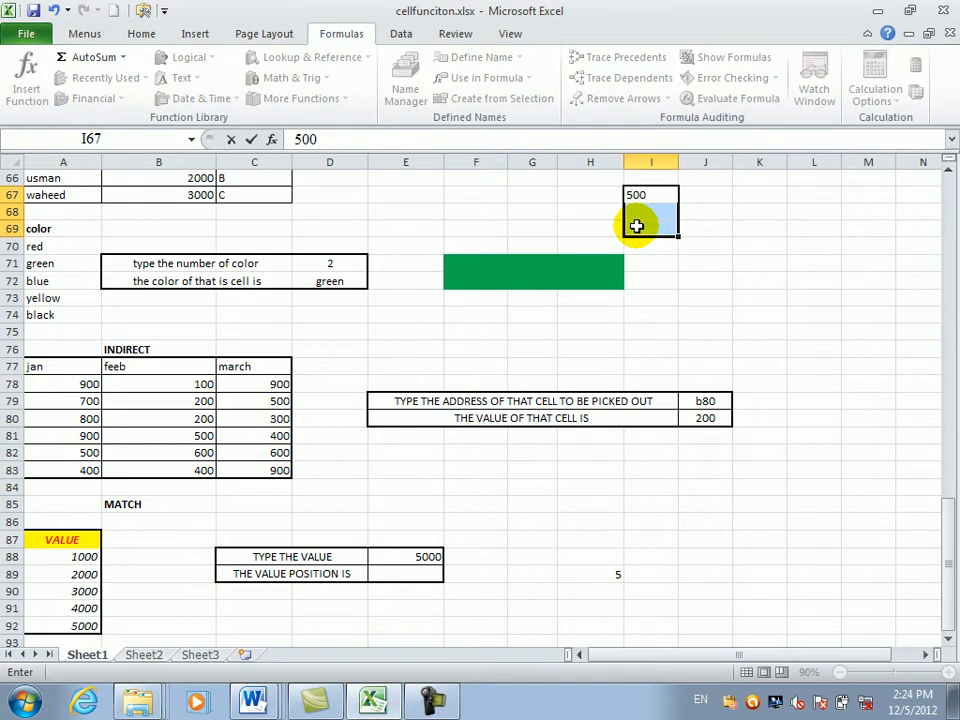
key(ctrl+Return)
Enter a TRANSPOSE array formula in cell K73 that references the range I67:I69
click(754, 303)
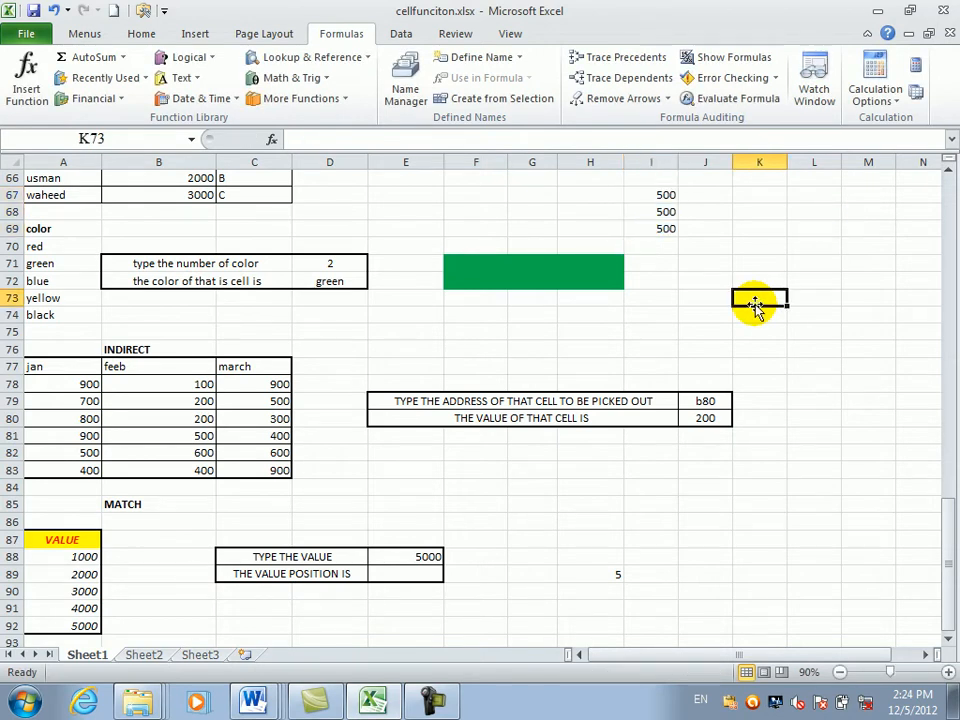
text(=y)
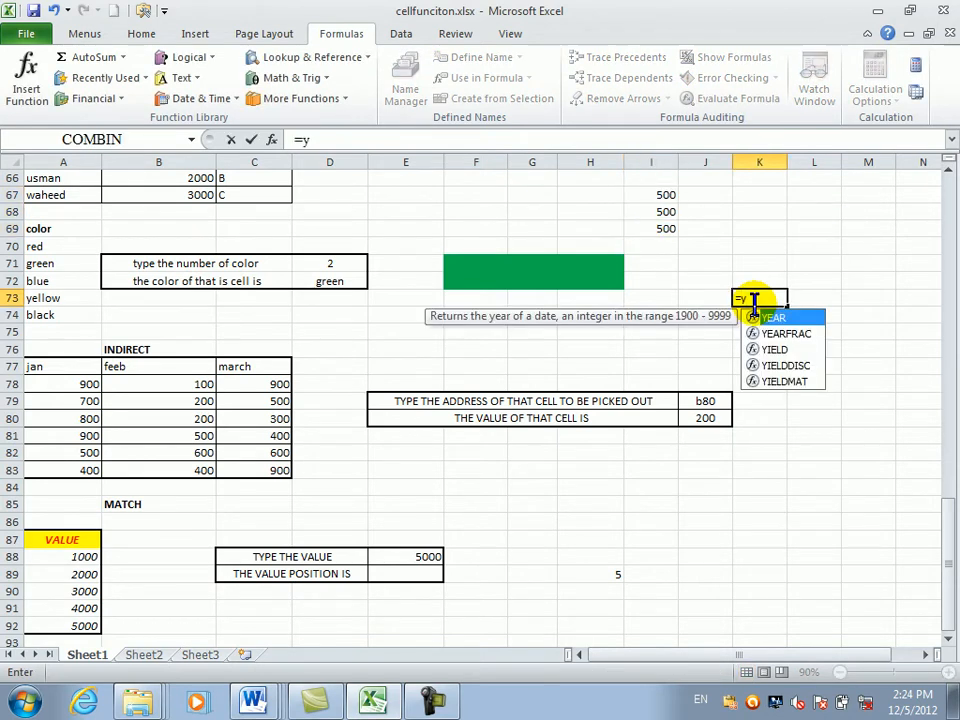
key(BackSpace)
text(tr)
key(Tab)
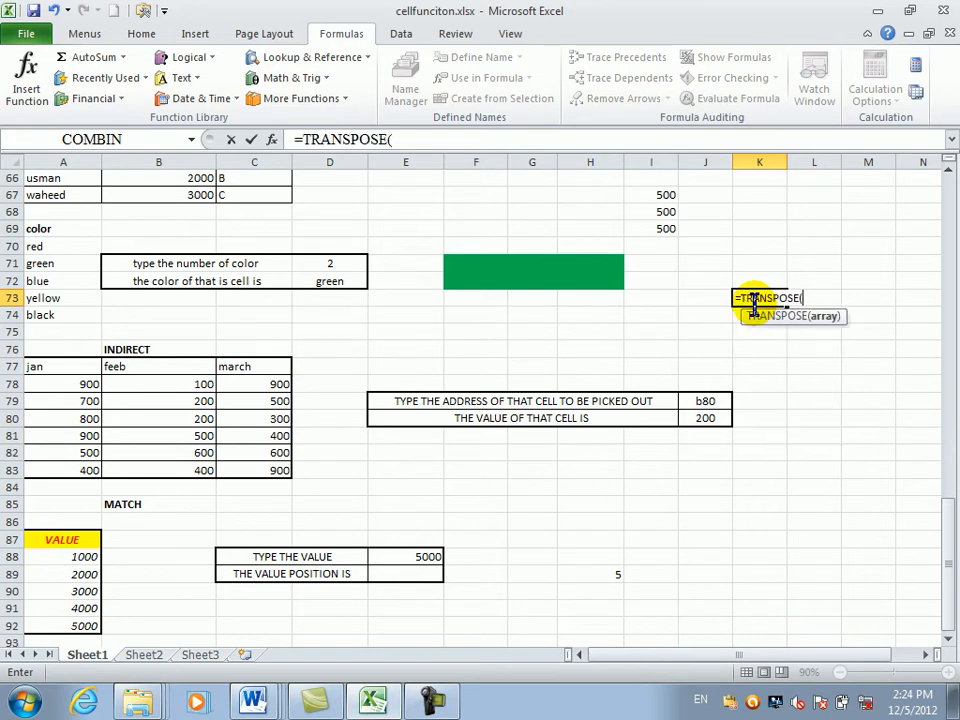
drag(665, 196, 666, 230)
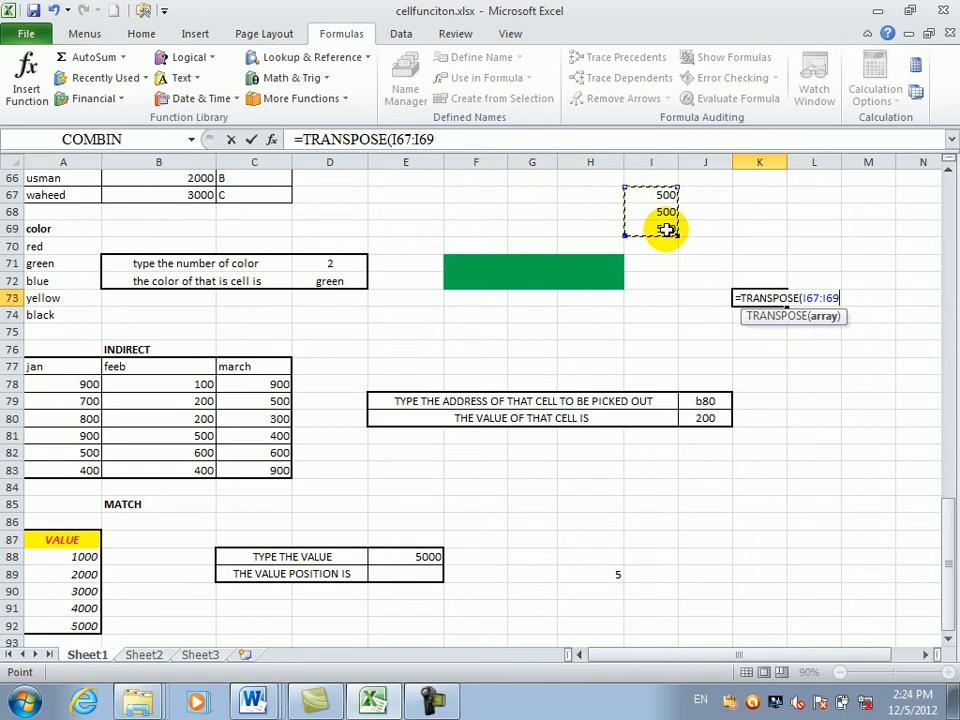
key(ctrl+shift+Return)
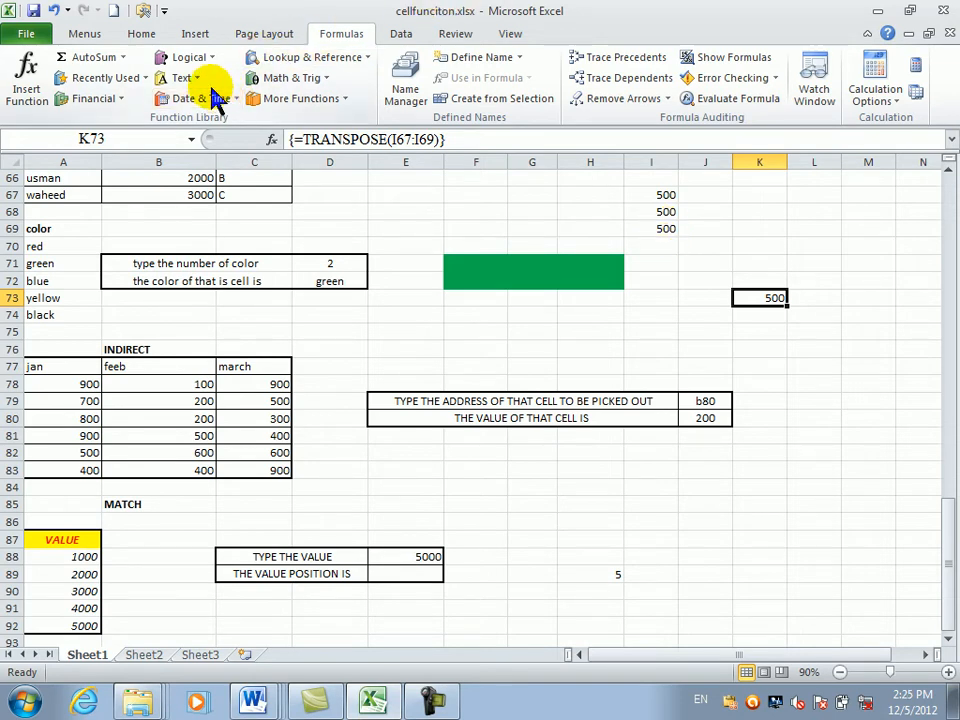
click(322, 79)
click(330, 60)
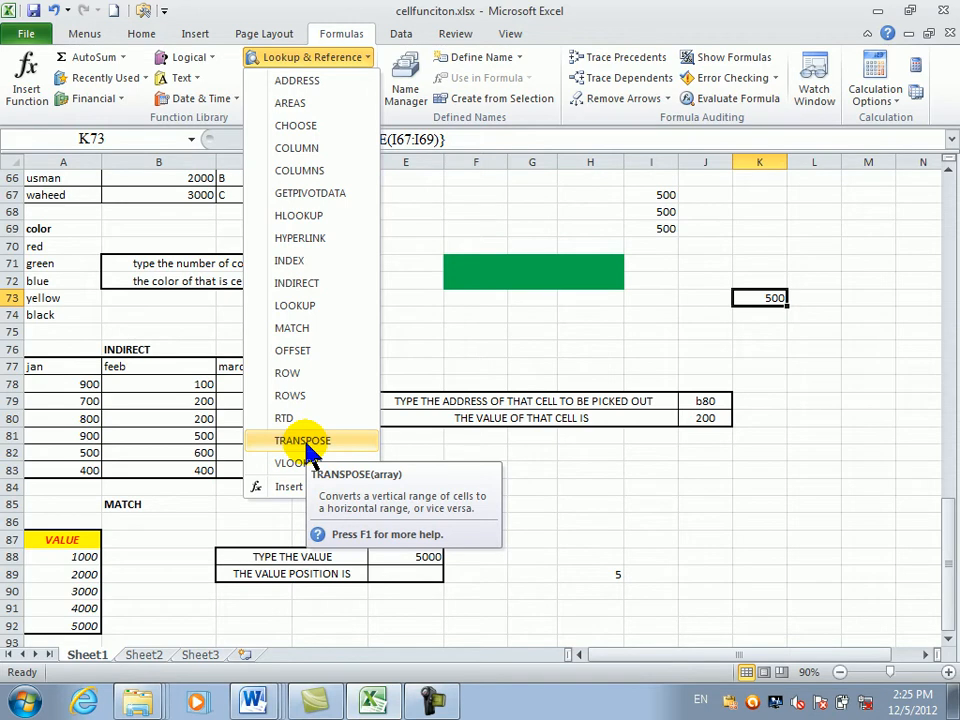
click(752, 239)
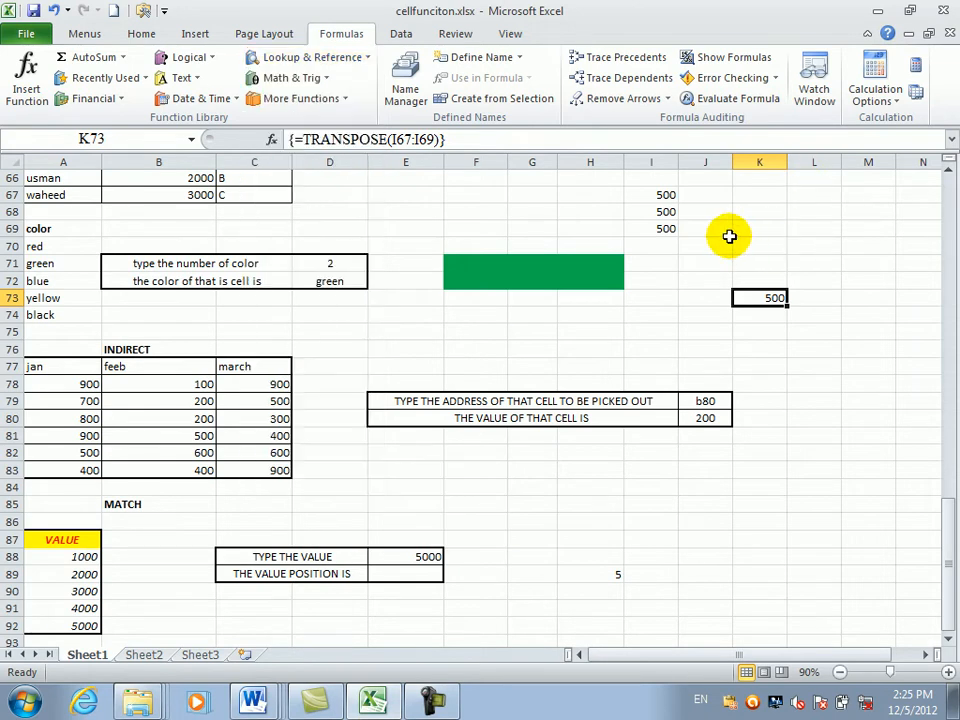
Change the text orientation of cell I69 so its number reads vertically upward
click(665, 228)
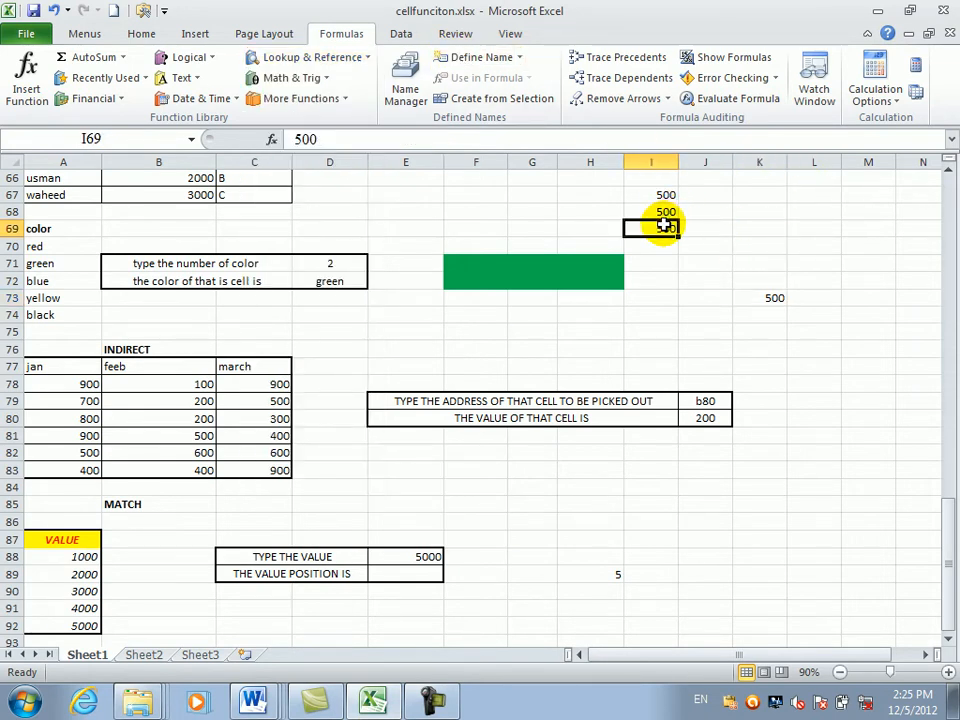
click(139, 36)
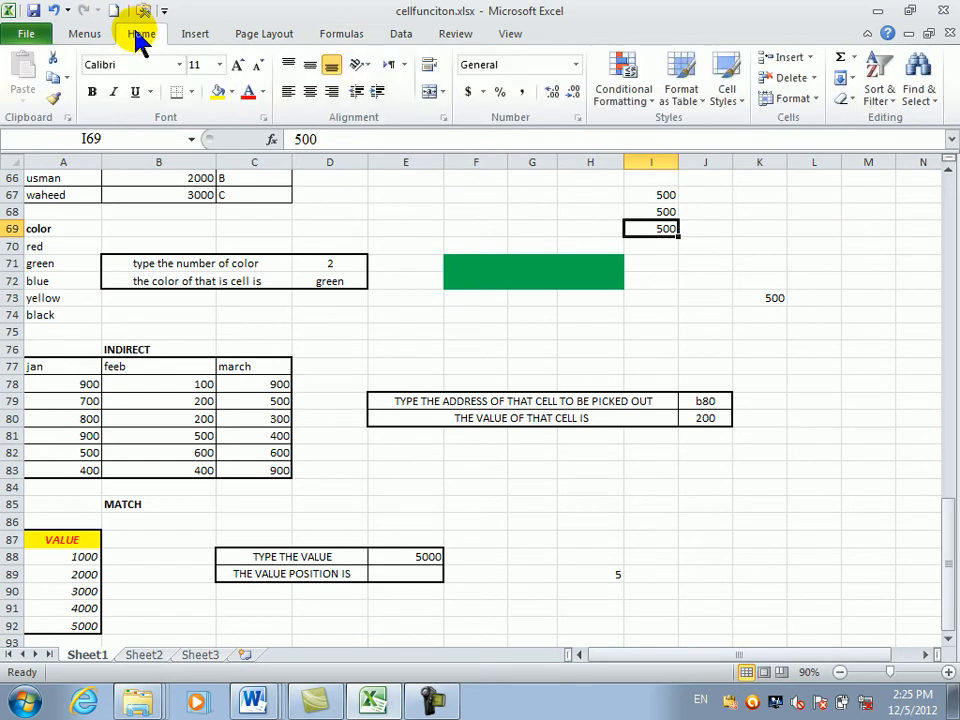
click(444, 118)
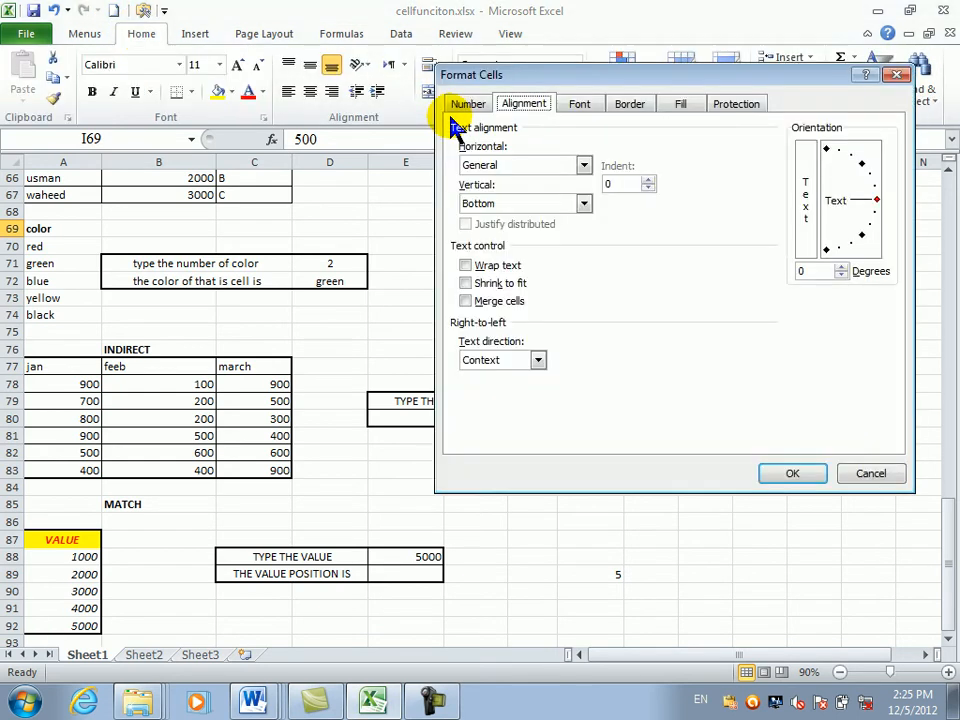
click(876, 202)
drag(876, 202, 829, 136)
click(786, 476)
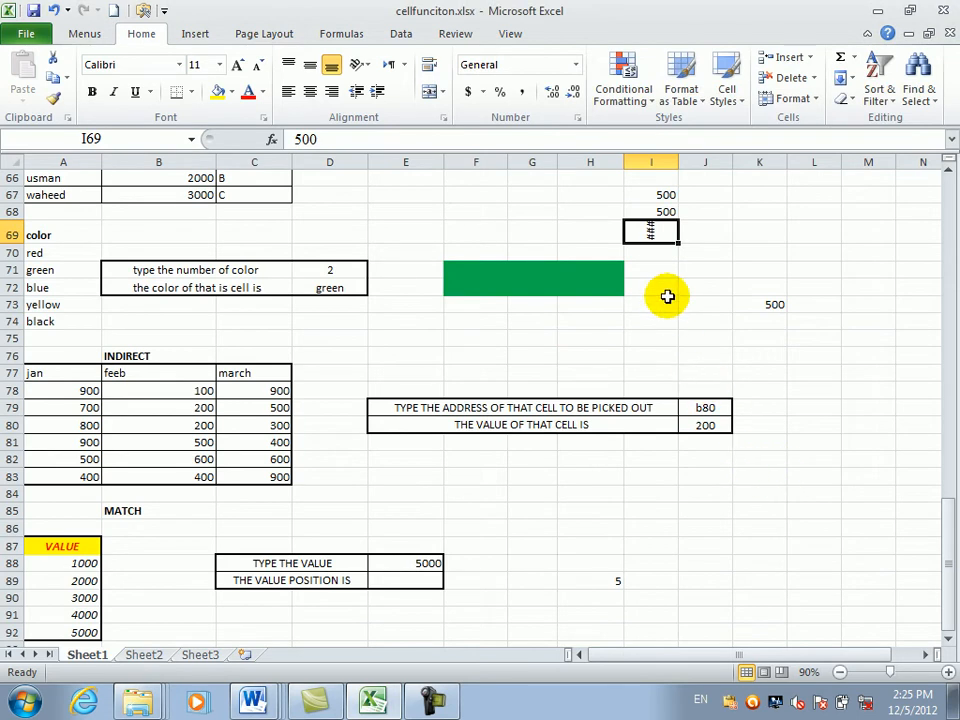
Fit column I to its contents and enlarge the height of row 69 so the rotated number fits
double_click(678, 162)
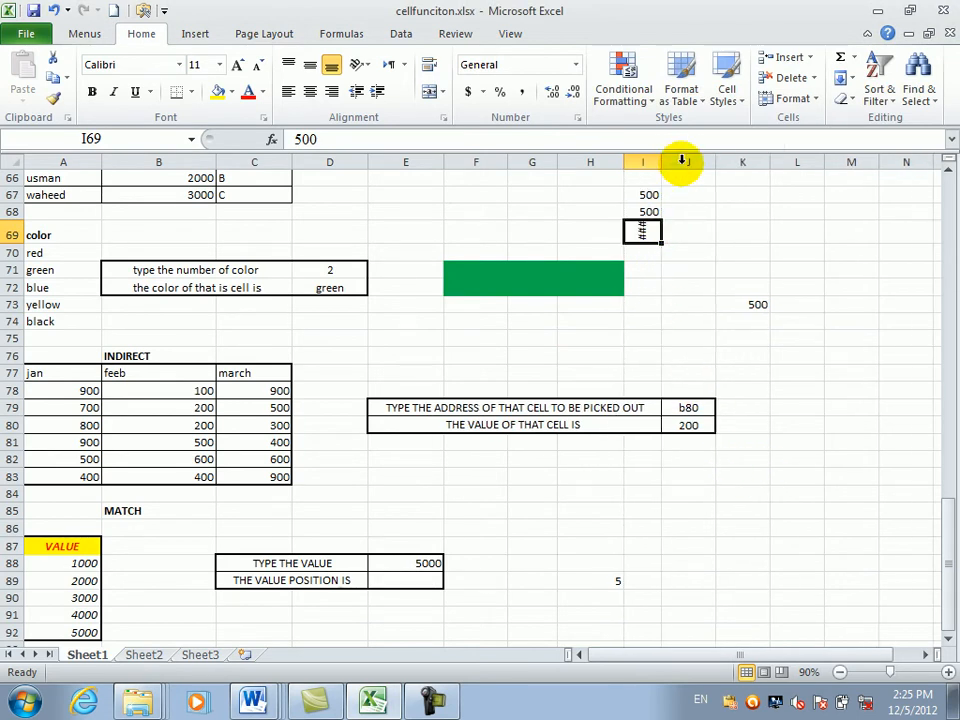
click(682, 160)
click(640, 232)
click(608, 243)
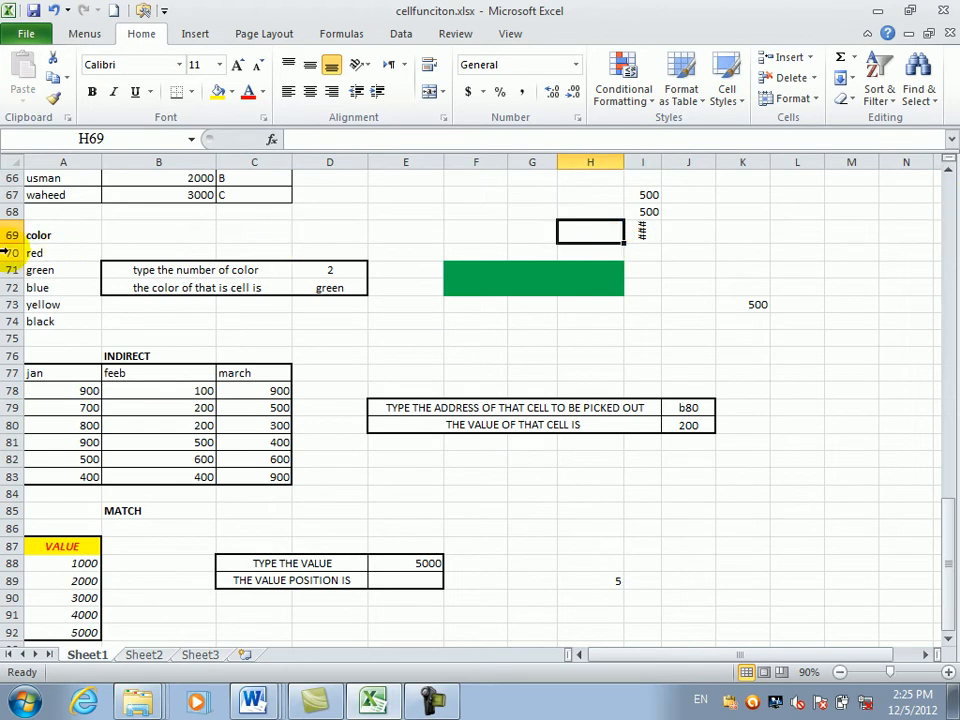
drag(11, 245, 11, 278)
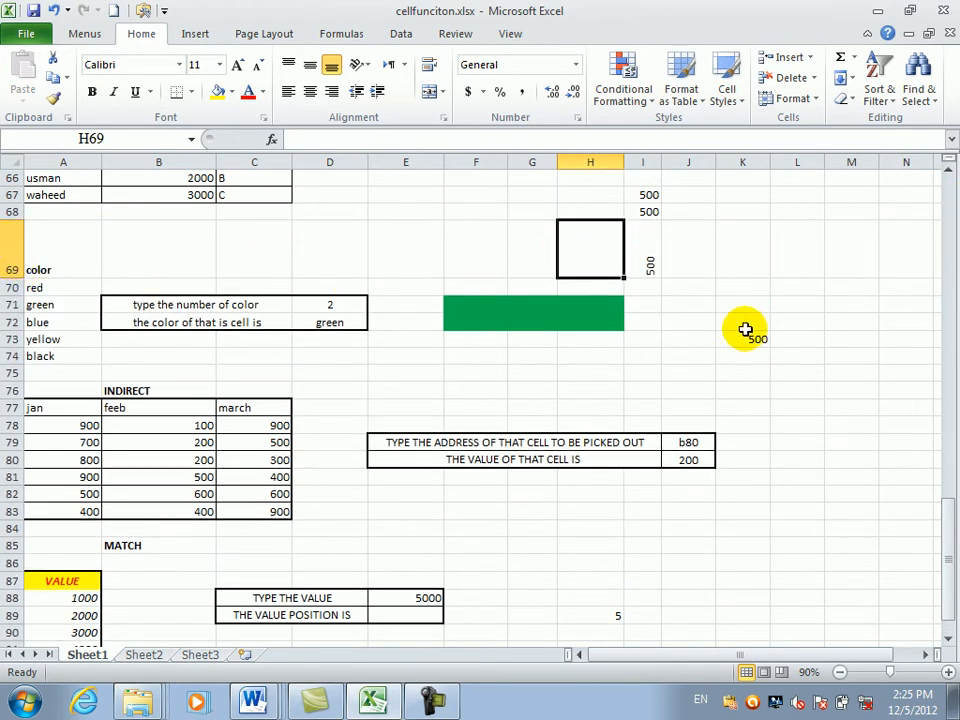
Enter a TRANSPOSE array formula in cell L78 that references the rotated number in I69
click(745, 330)
click(805, 424)
text(=tr)
key(Tab)
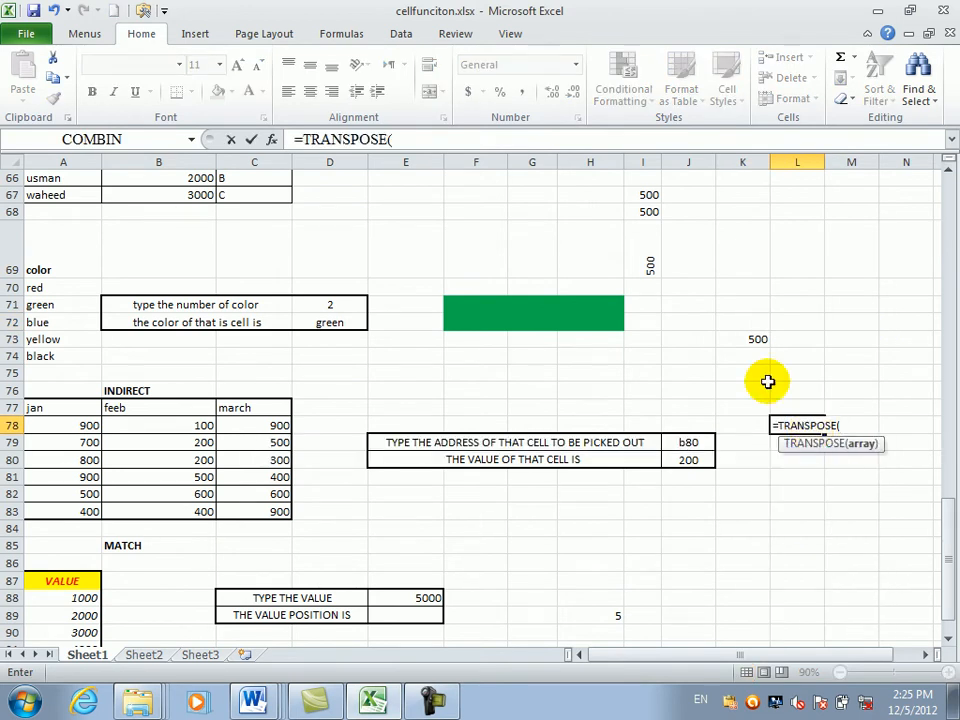
click(649, 262)
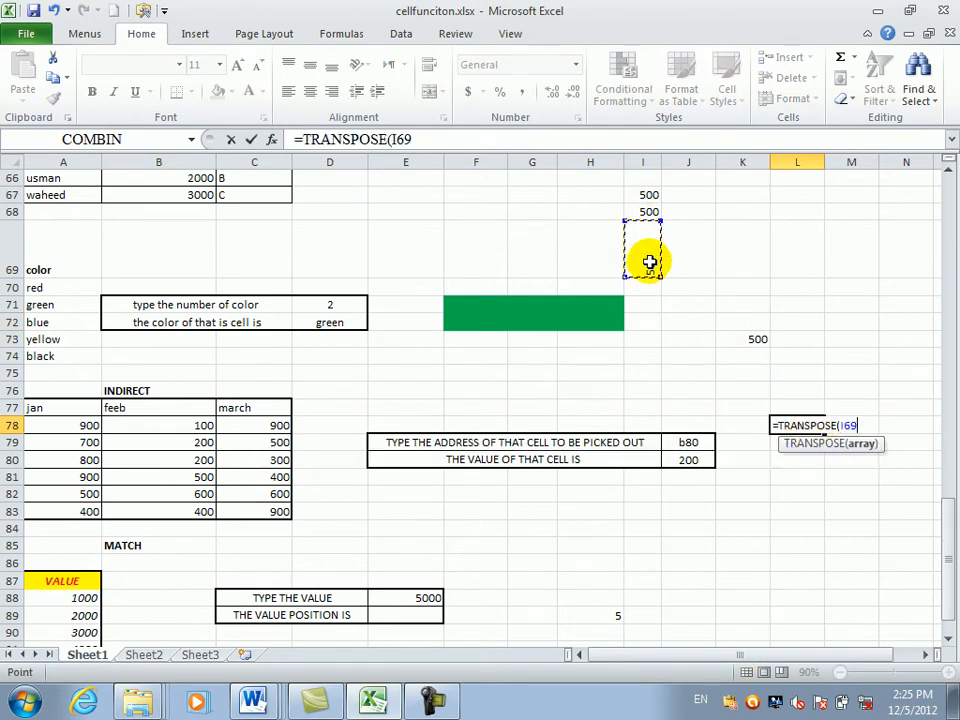
key(ctrl+shift+Return)
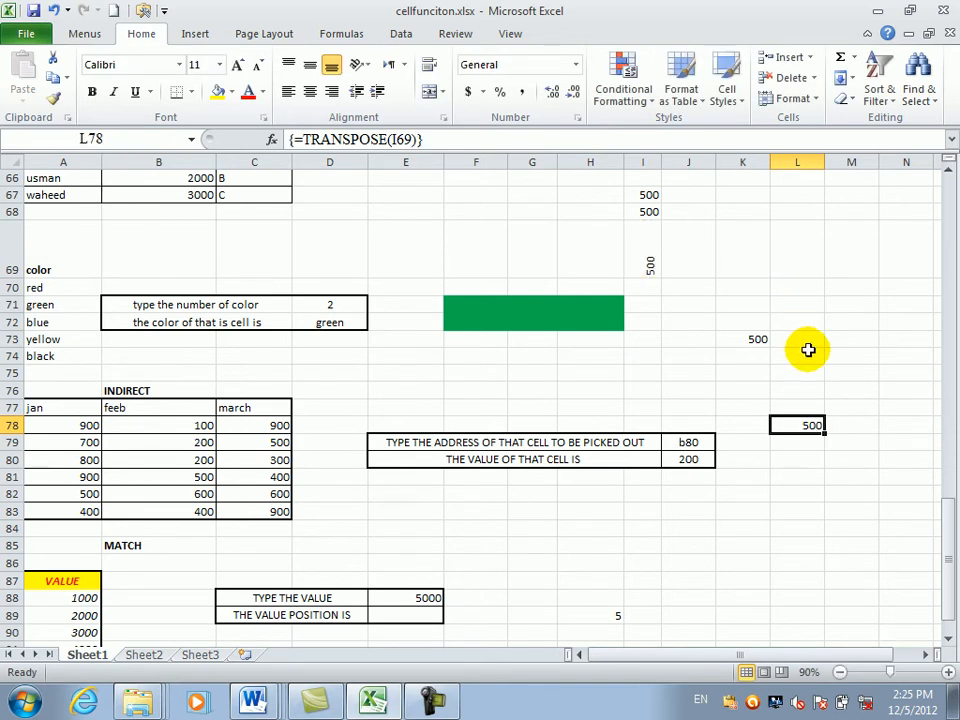
click(751, 513)
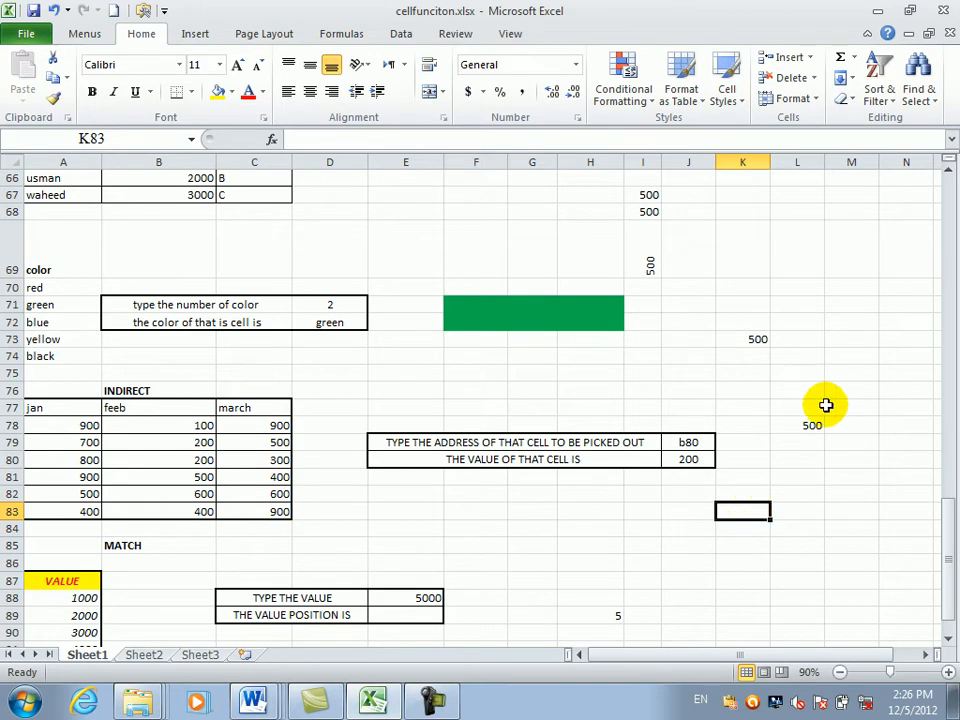
click(816, 423)
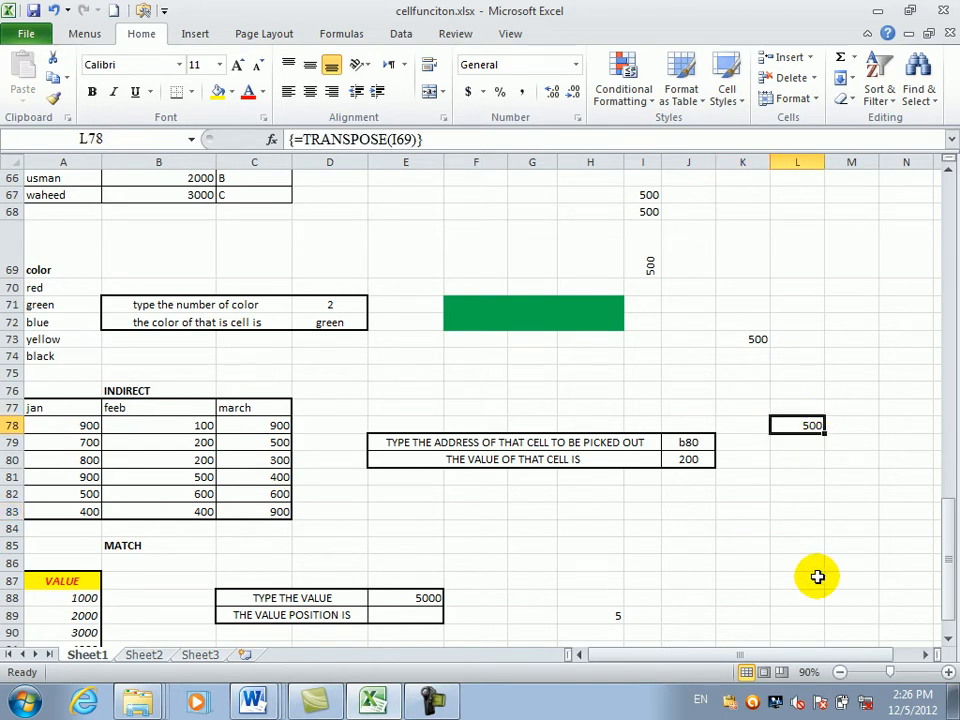
click(788, 560)
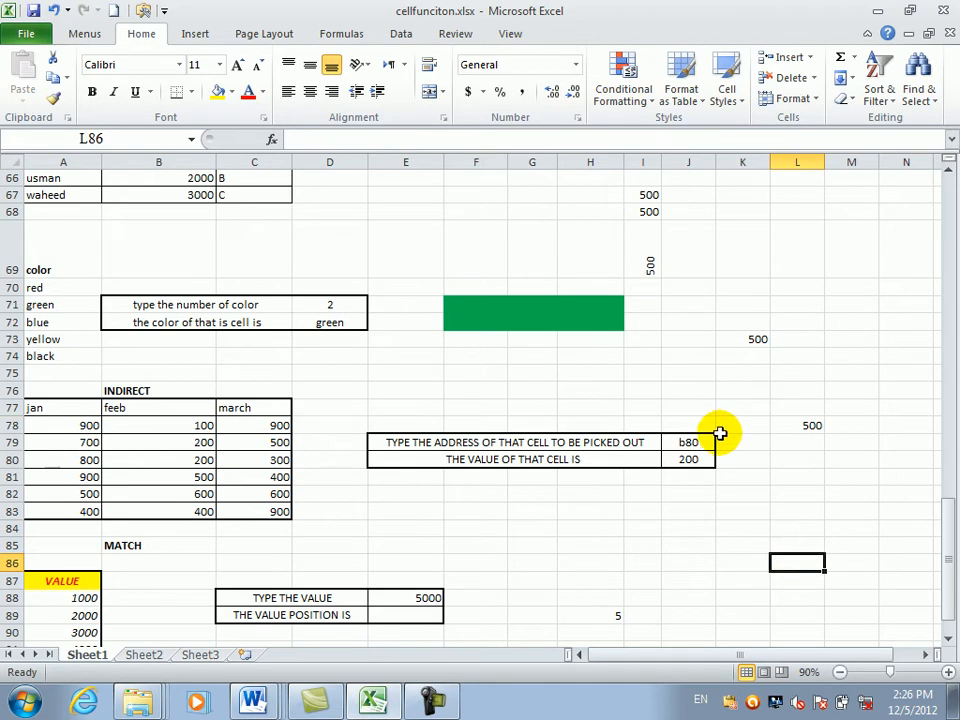
Replace the formula in cell L78 with a TRANSPOSE array formula that references K73
click(805, 424)
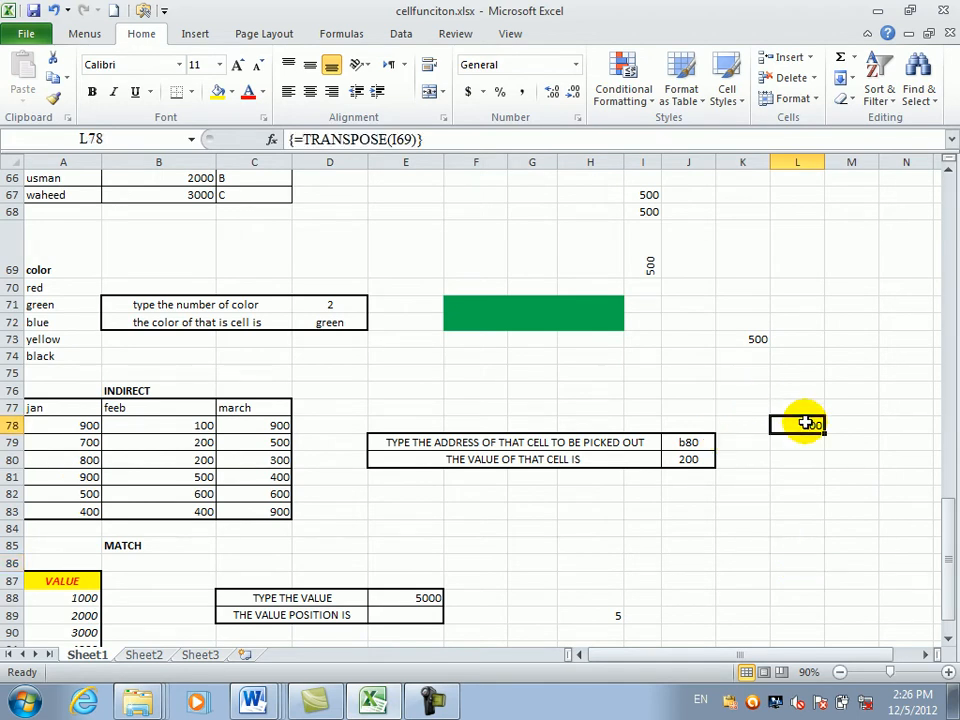
text(=)
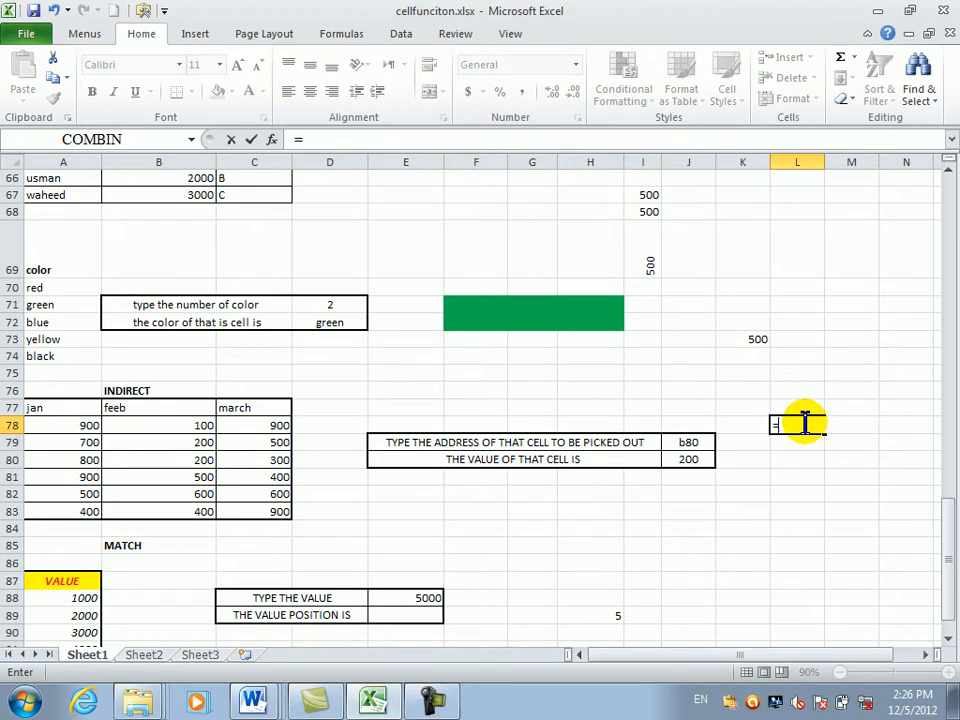
text(tru)
key(Tab)
key(BackSpace)
key(BackSpace)
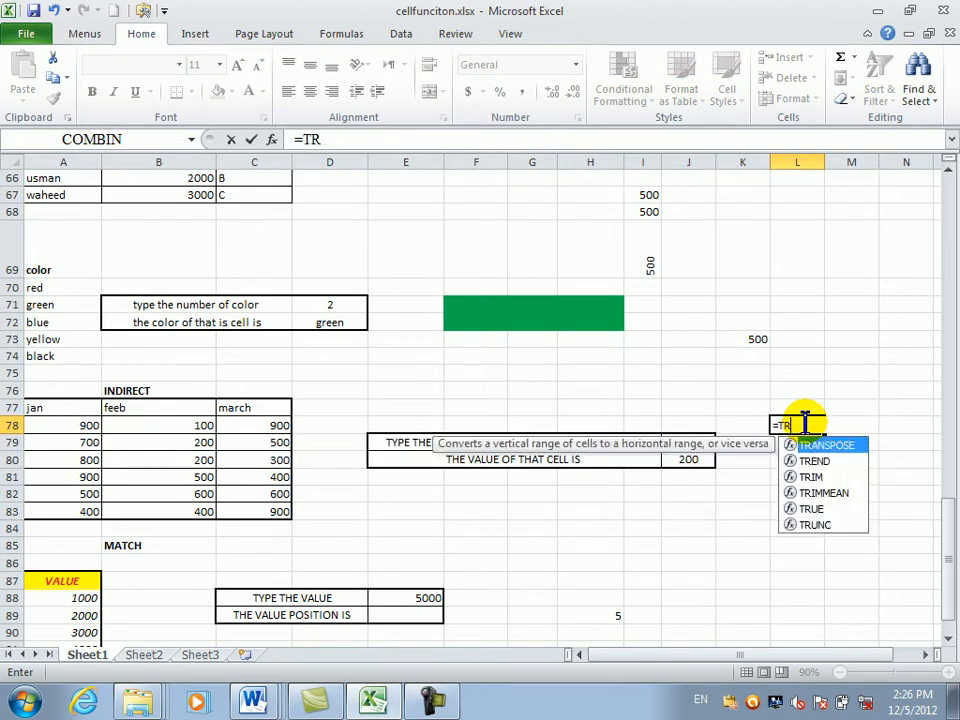
key(Tab)
click(760, 338)
text())
key(ctrl+shift+Return)
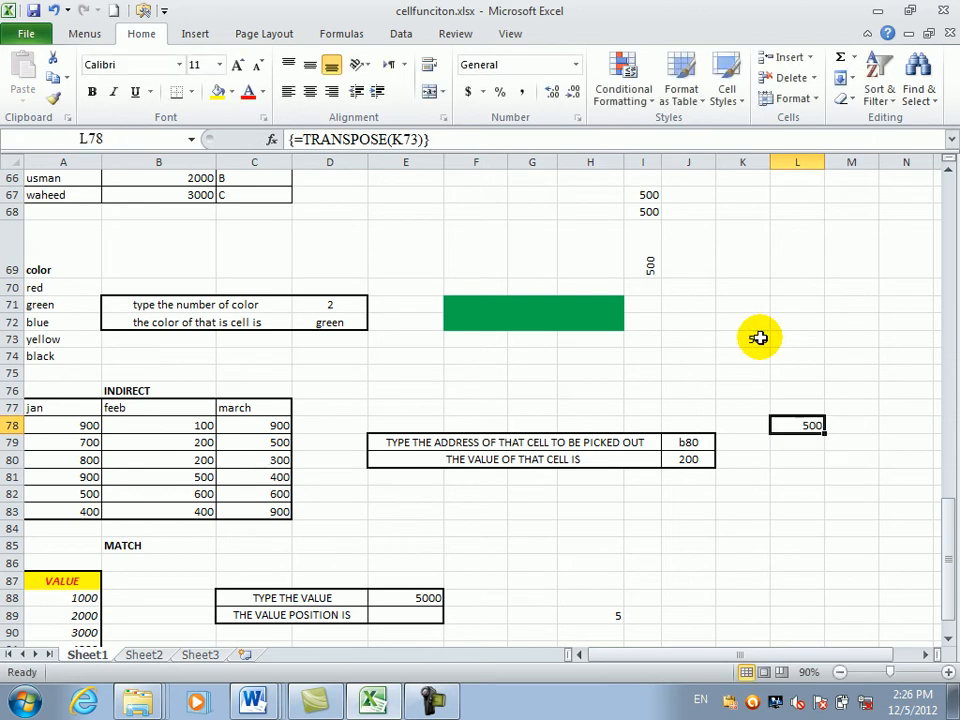
Try to enter a TRANSPOSE formula in cell H74 for the numbers in I67:I68
click(836, 427)
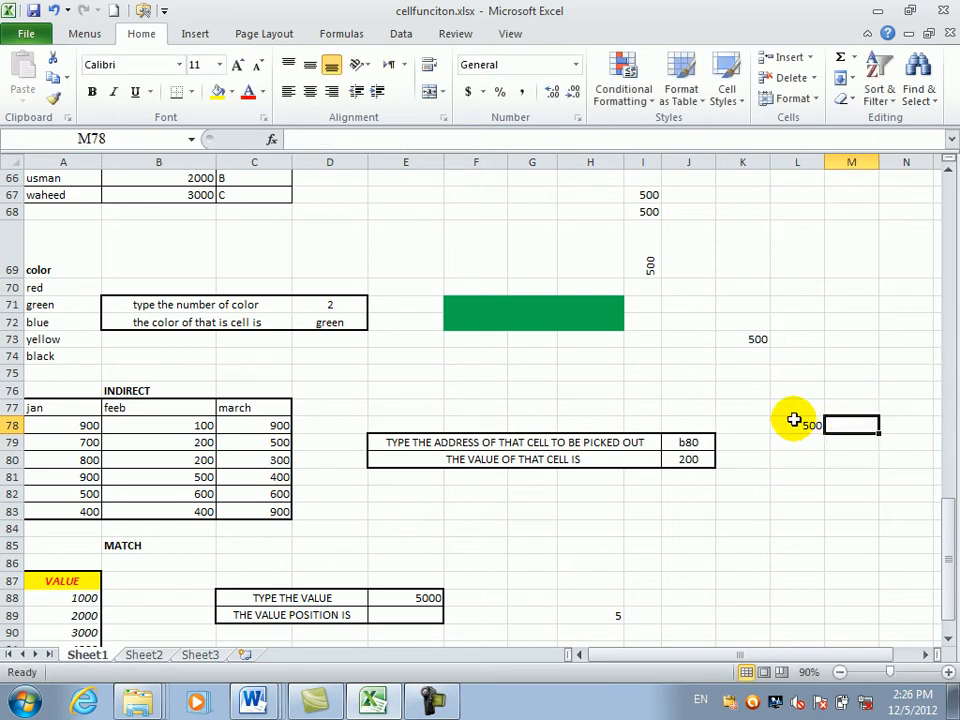
click(692, 316)
click(598, 361)
text(=)
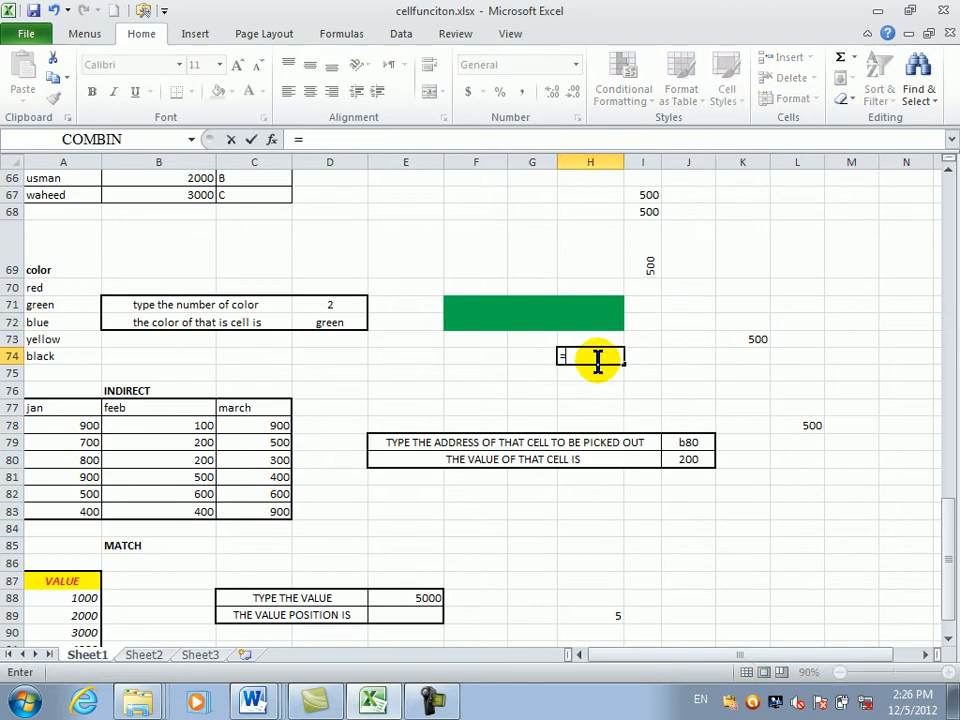
text(tr)
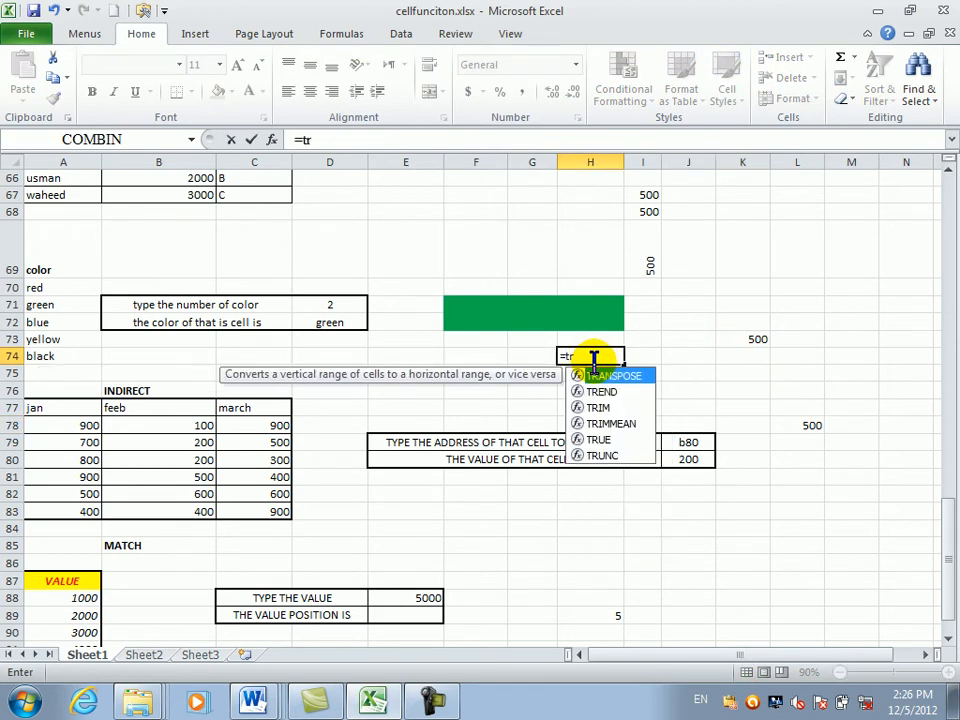
click(642, 196)
drag(642, 196, 643, 216)
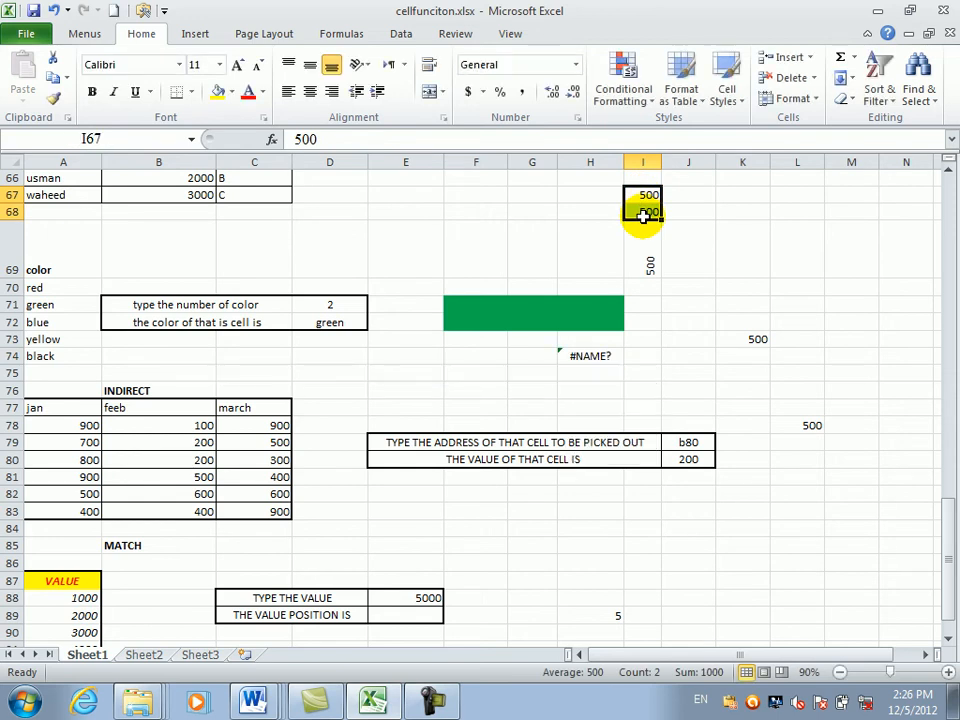
Enter a TRANSPOSE formula in cell I71 that references the numbers in I67:I68
key(Down)
key(Down)
key(Down)
key(Down)
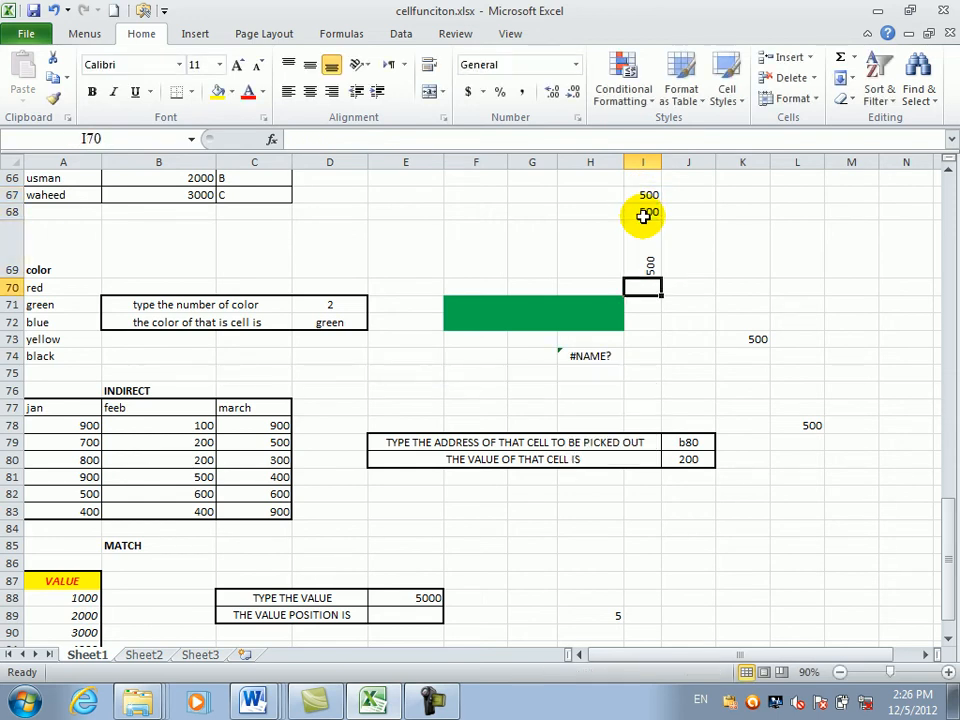
text(=tr)
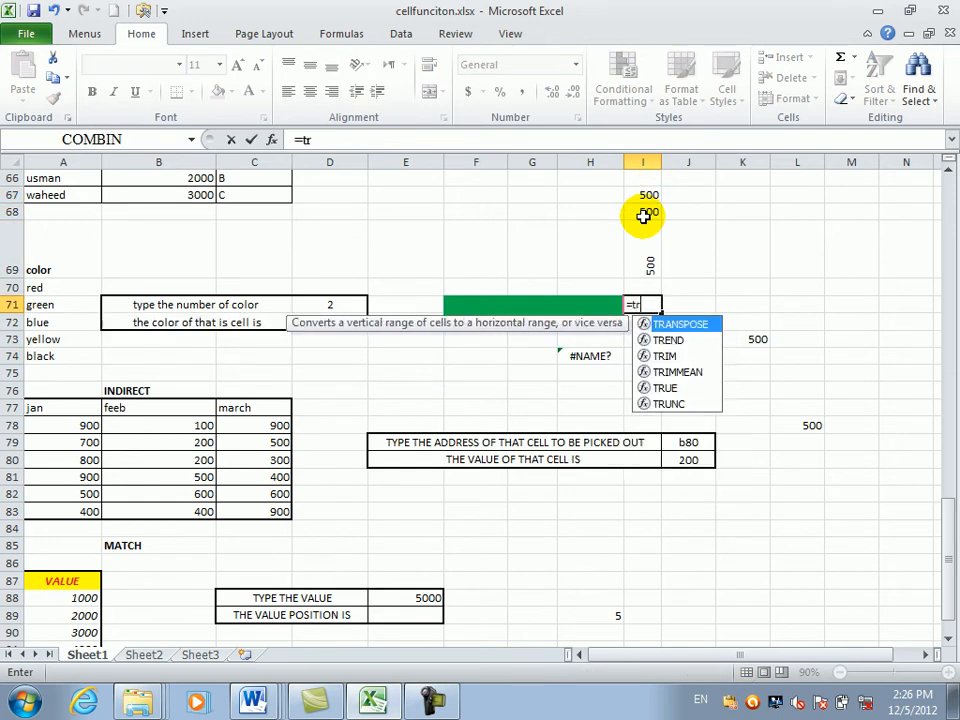
key(Tab)
drag(647, 194, 646, 210)
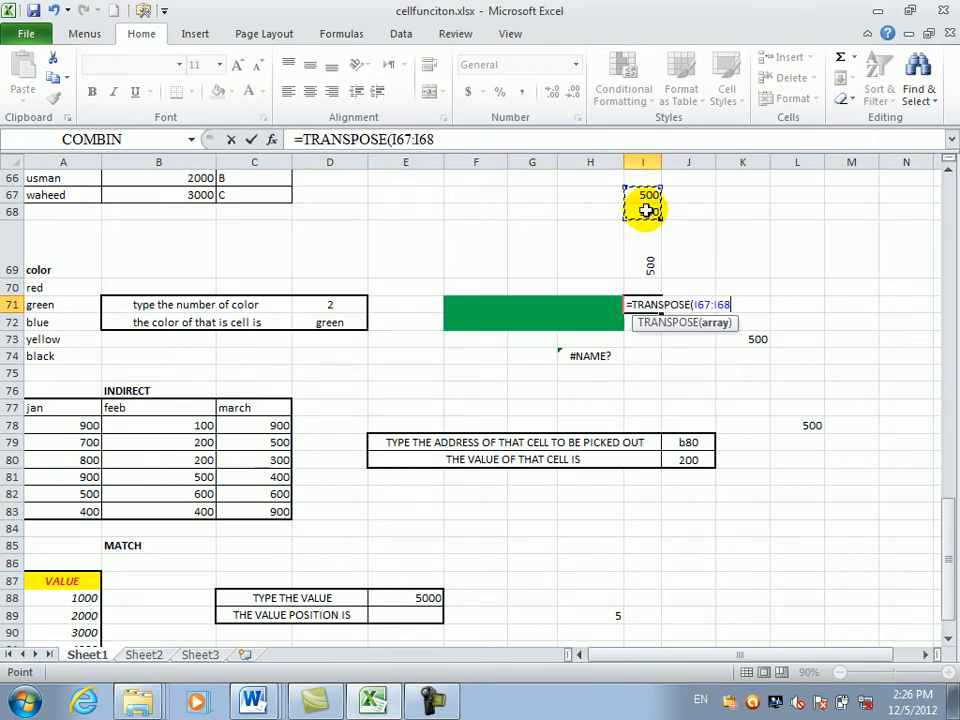
key(Return)
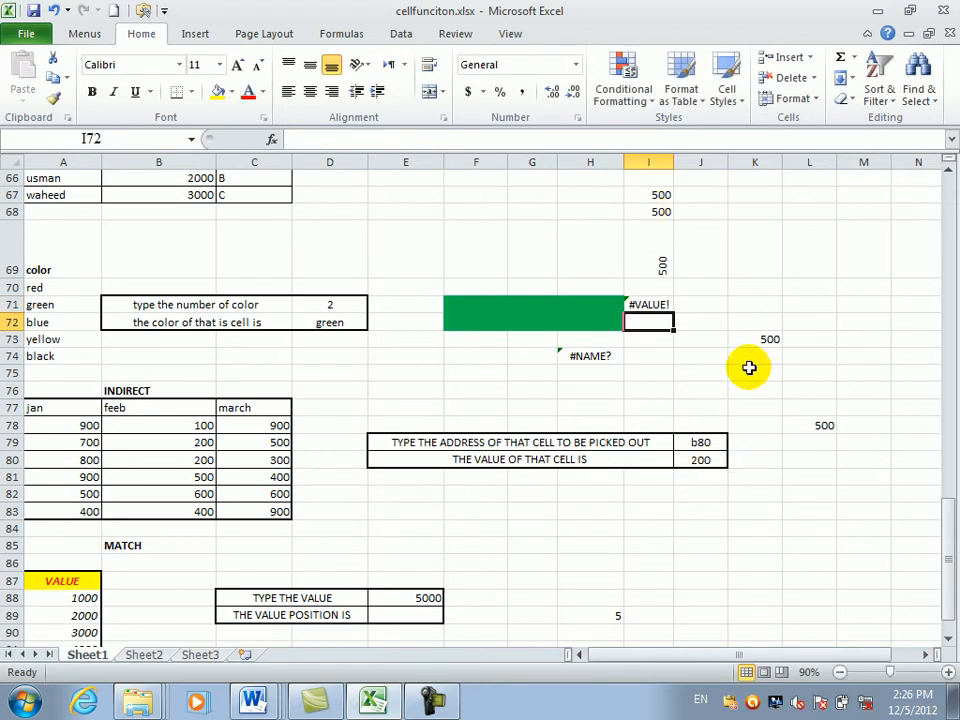
Replace the rotated number in cell I69 with the sample text "reitkfjsdkjfasjdfksajfjsakfkj sdf"
click(583, 246)
click(642, 252)
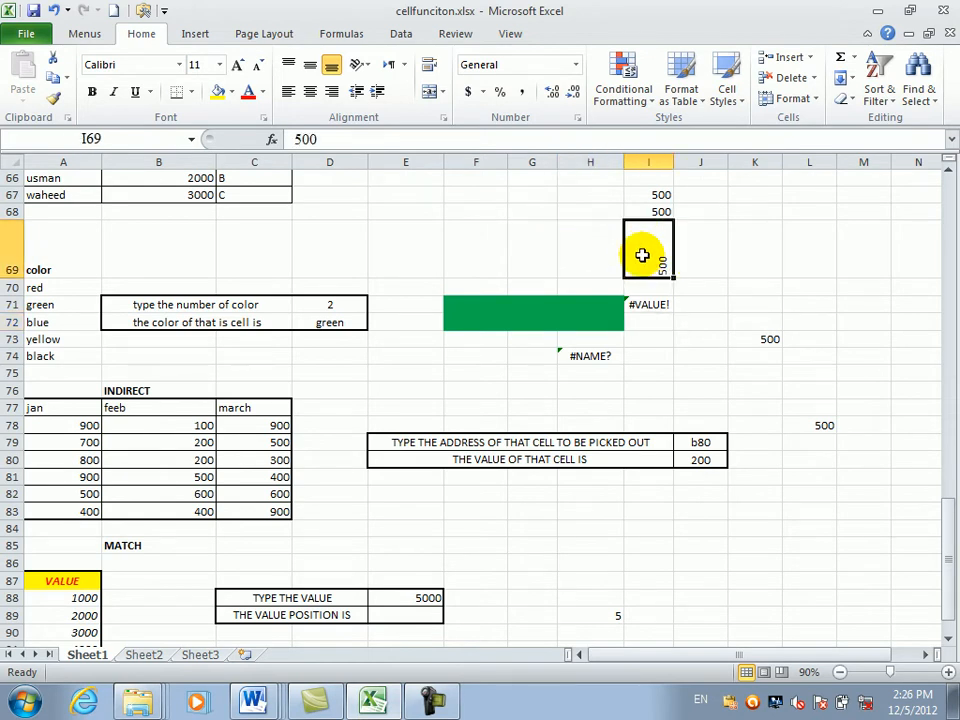
text(reitkfjsdkfjlasjdfksajfjsakdkj sdf)
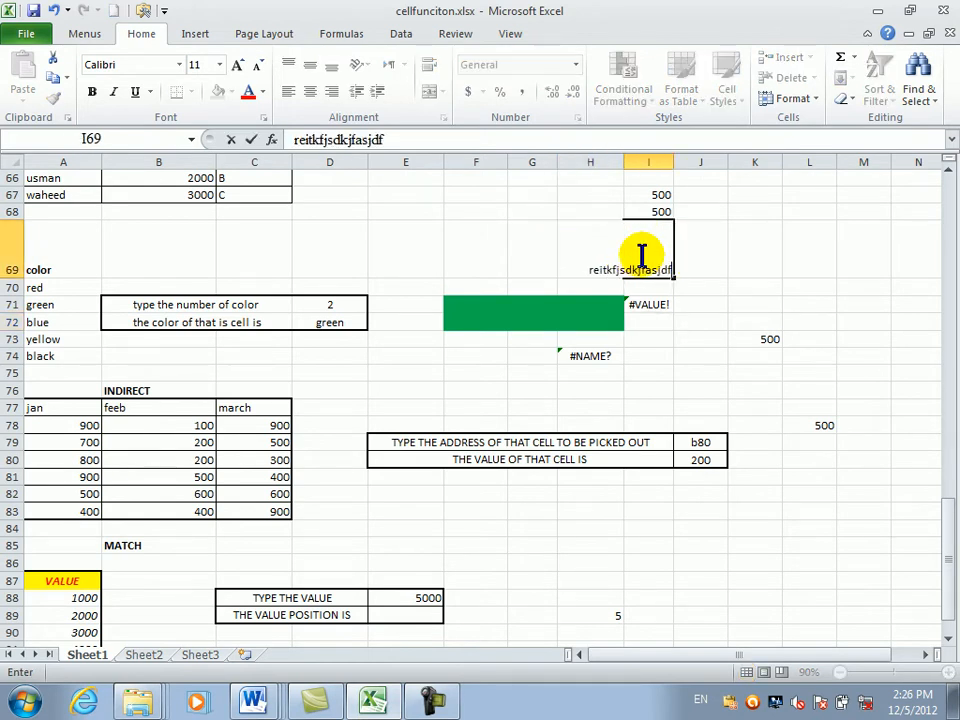
key(Return)
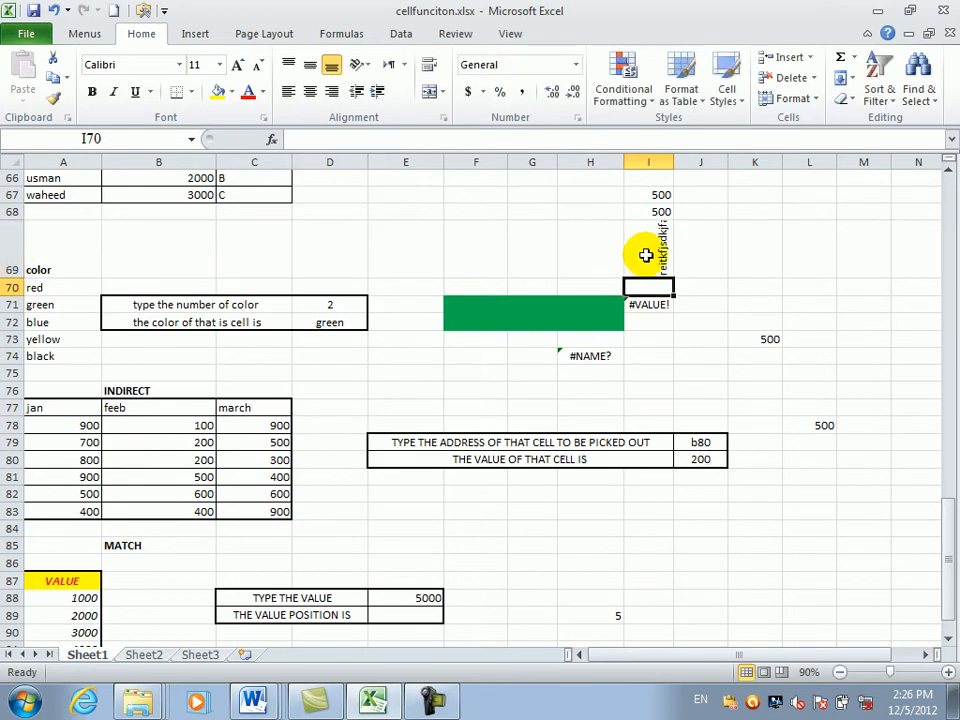
Enter a TRANSPOSE array formula in cell K88 that references the rotated text in I69
click(738, 598)
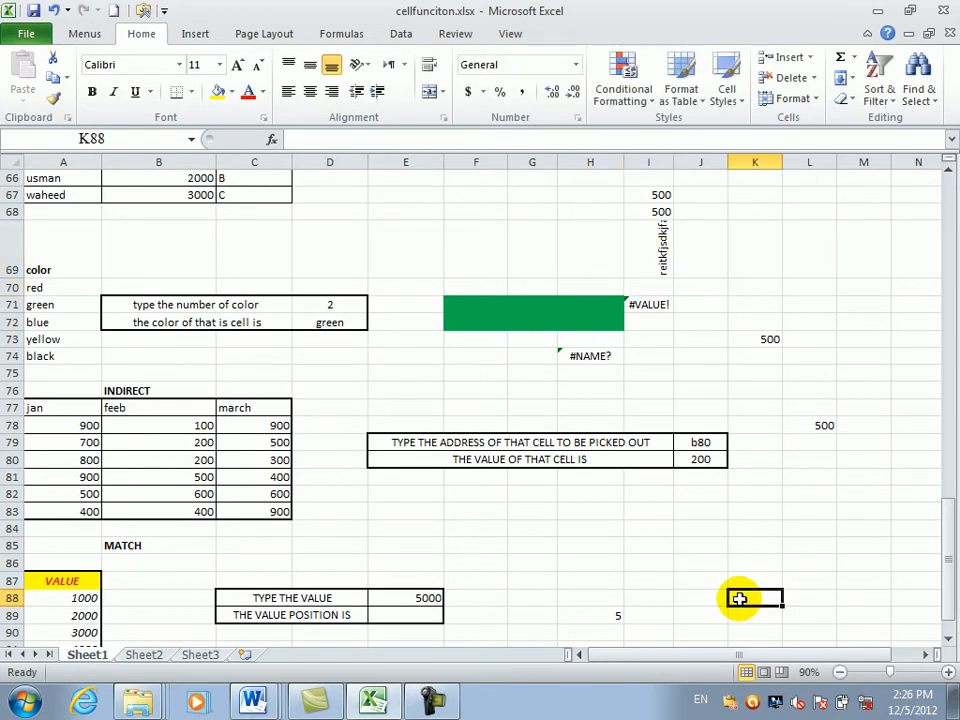
text(=tr)
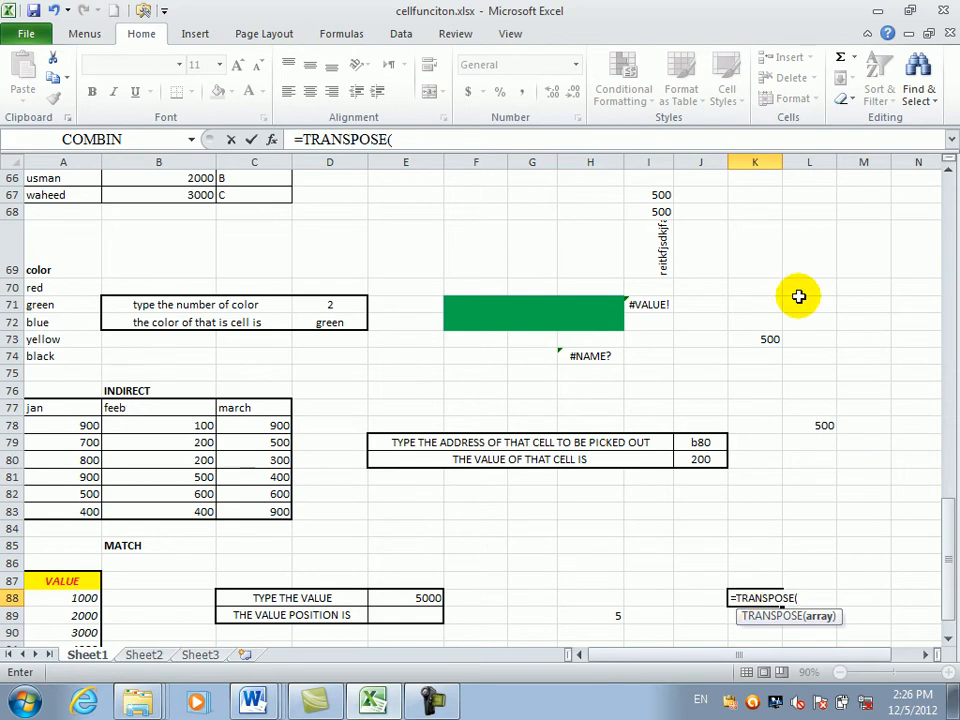
click(667, 263)
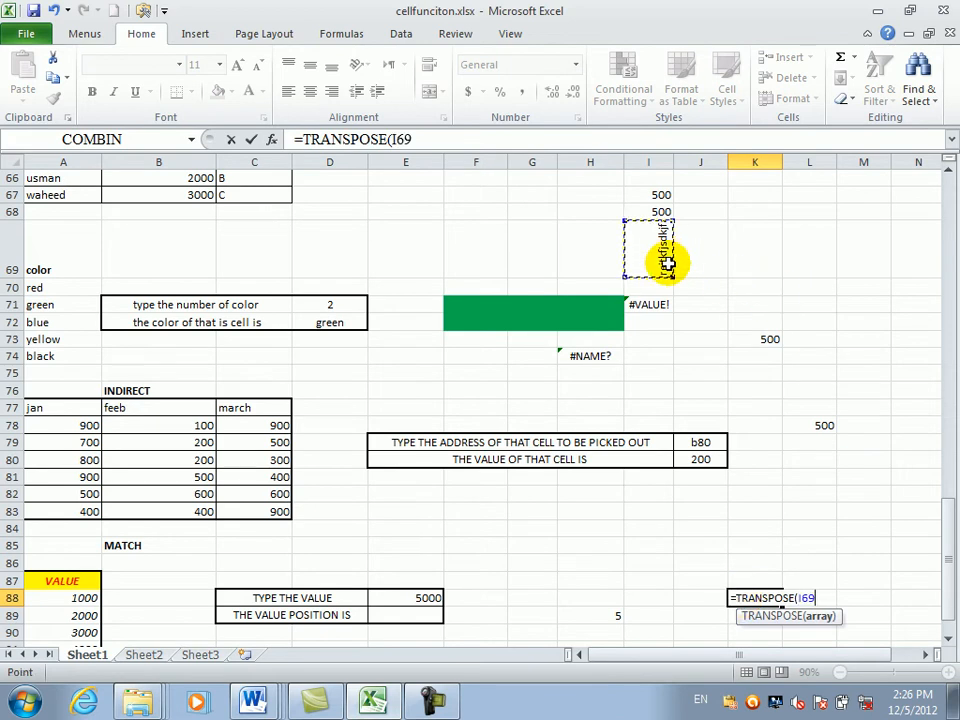
key(ctrl+shift+Return)
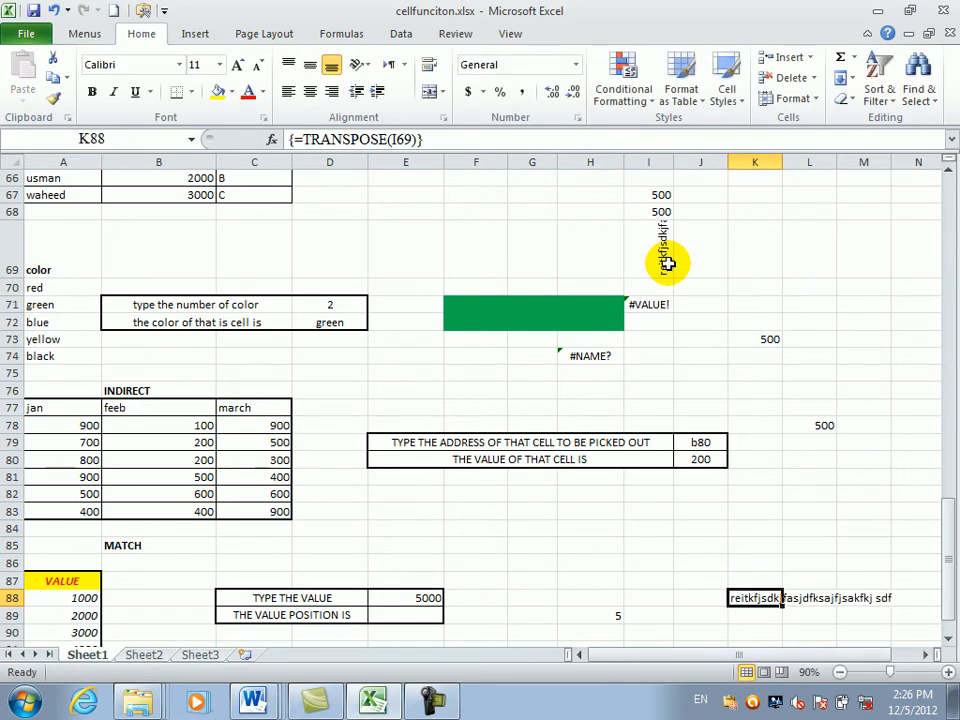
Look through the list of financial functions in the function library
click(634, 211)
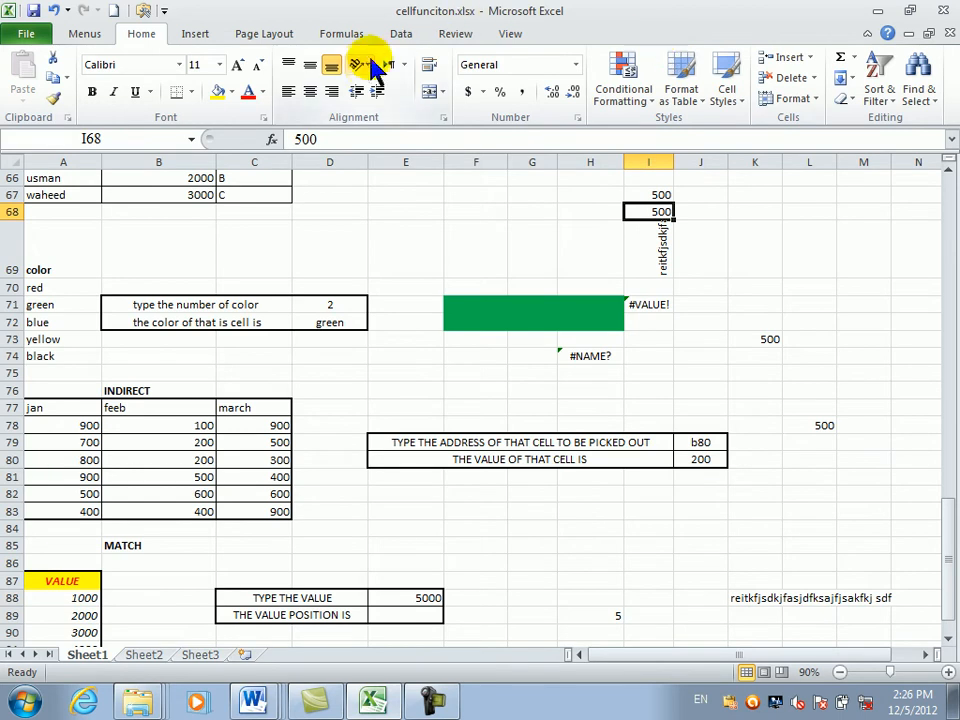
click(340, 33)
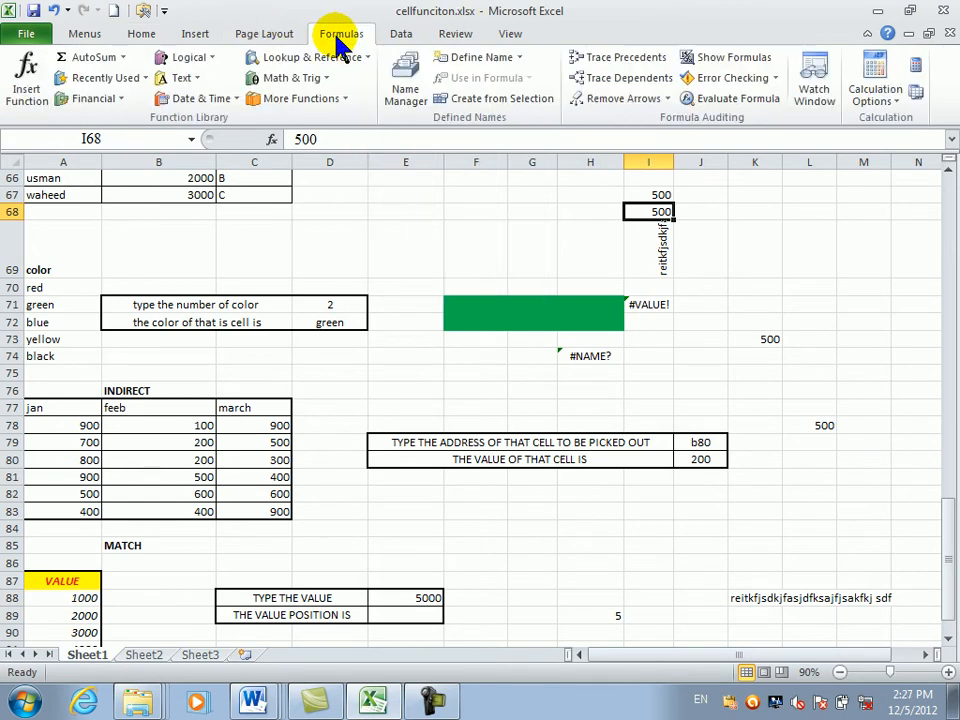
click(120, 98)
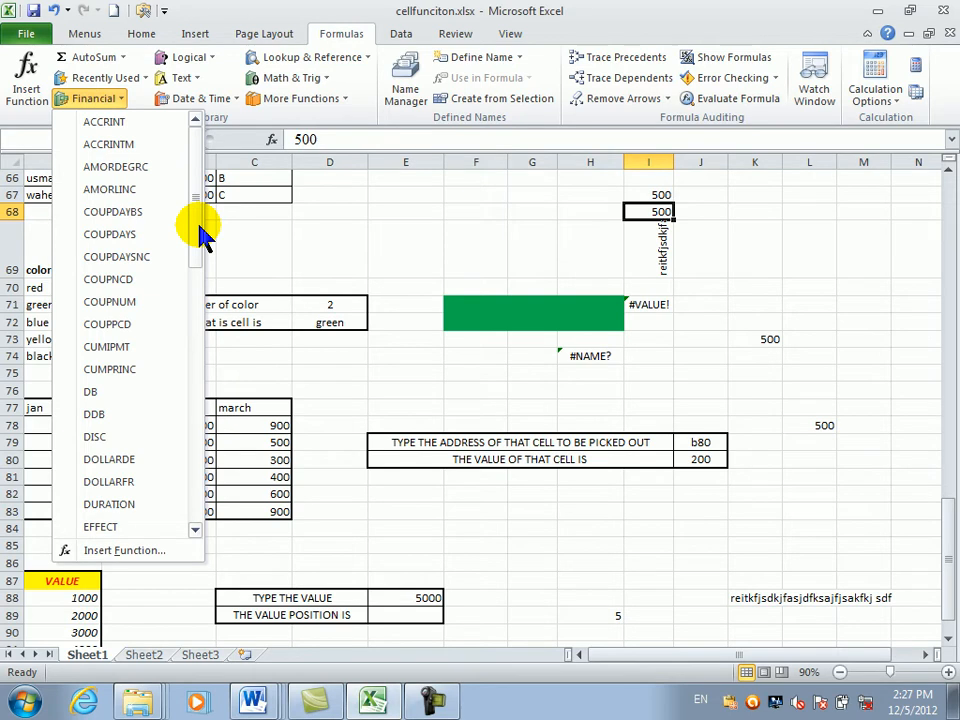
Try to enter a DURATION formula in cell E82 that references the range B71:D72
click(439, 501)
click(439, 501)
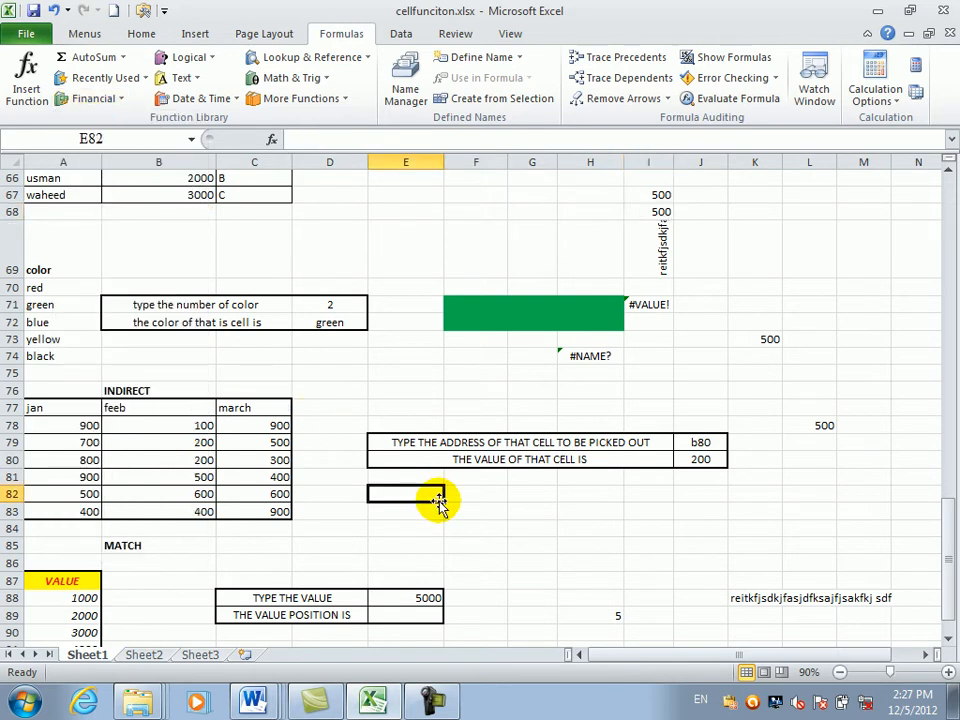
text(=du)
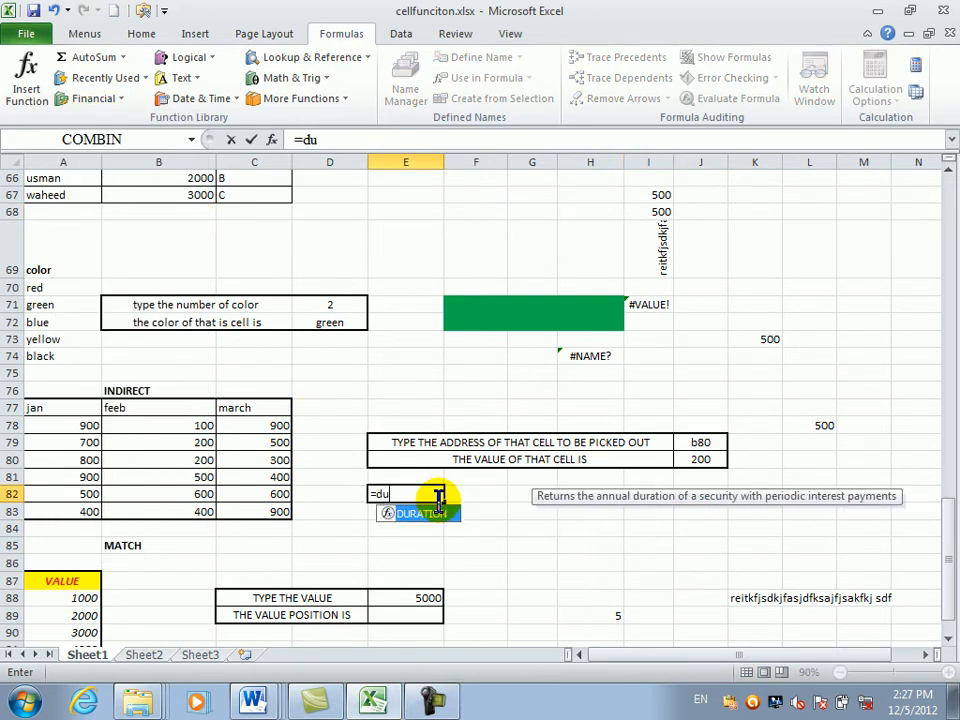
key(Tab)
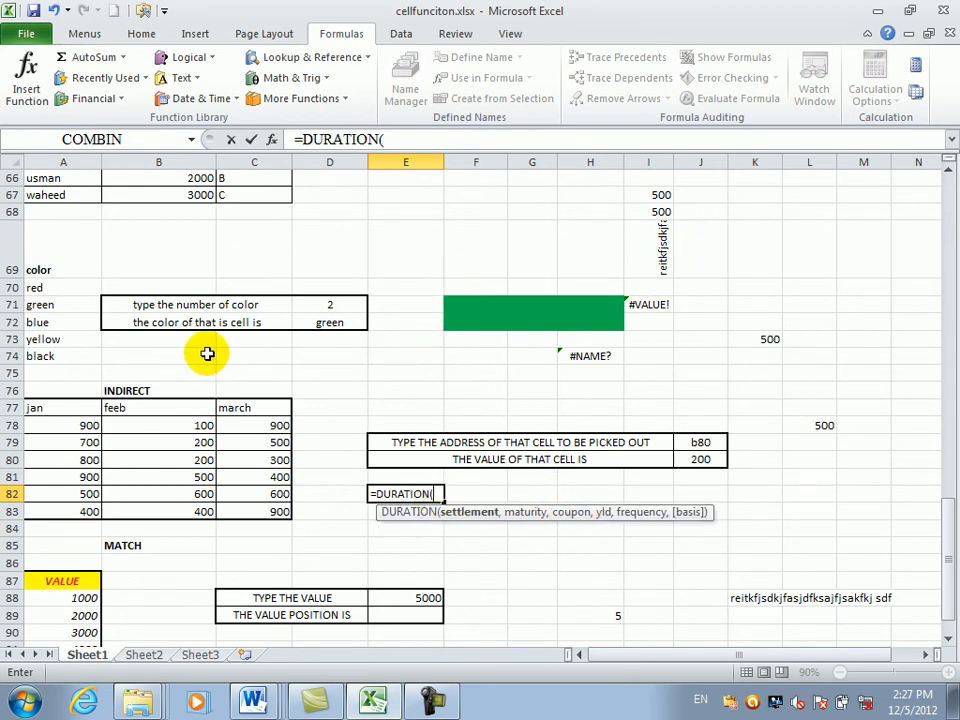
drag(150, 314, 317, 300)
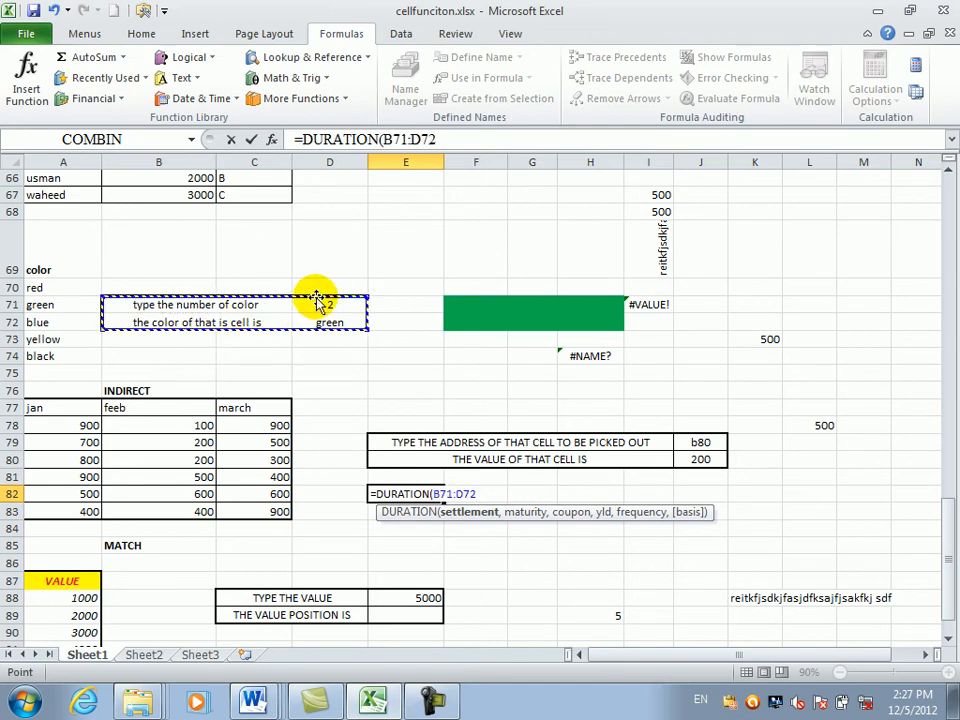
key(Return)
key(Return)
key(Return)
key(Return)
key(Return)
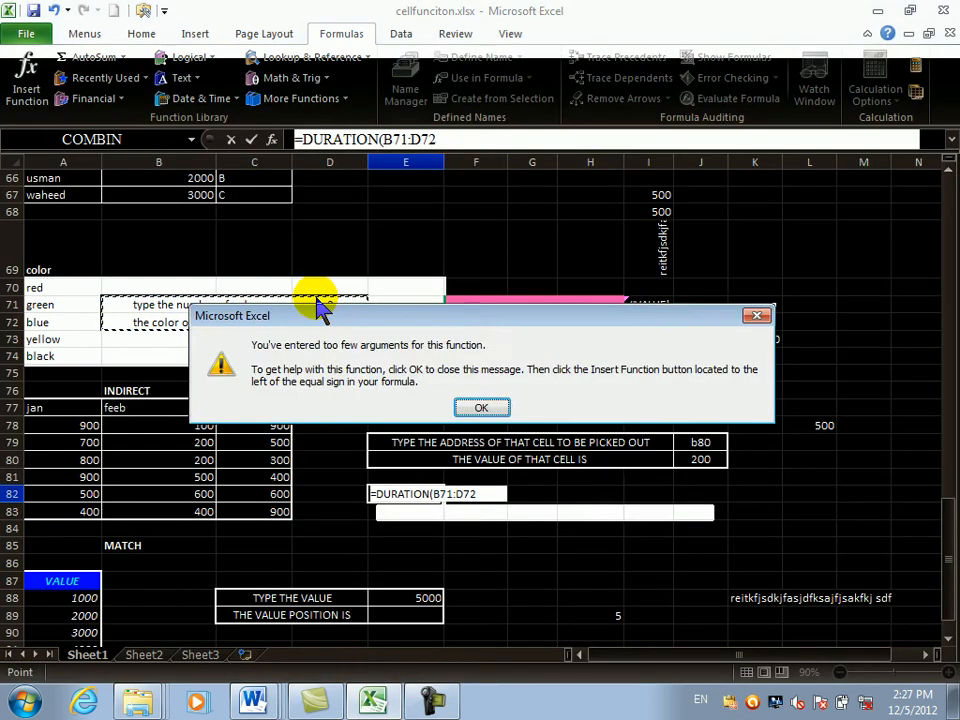
key(Return)
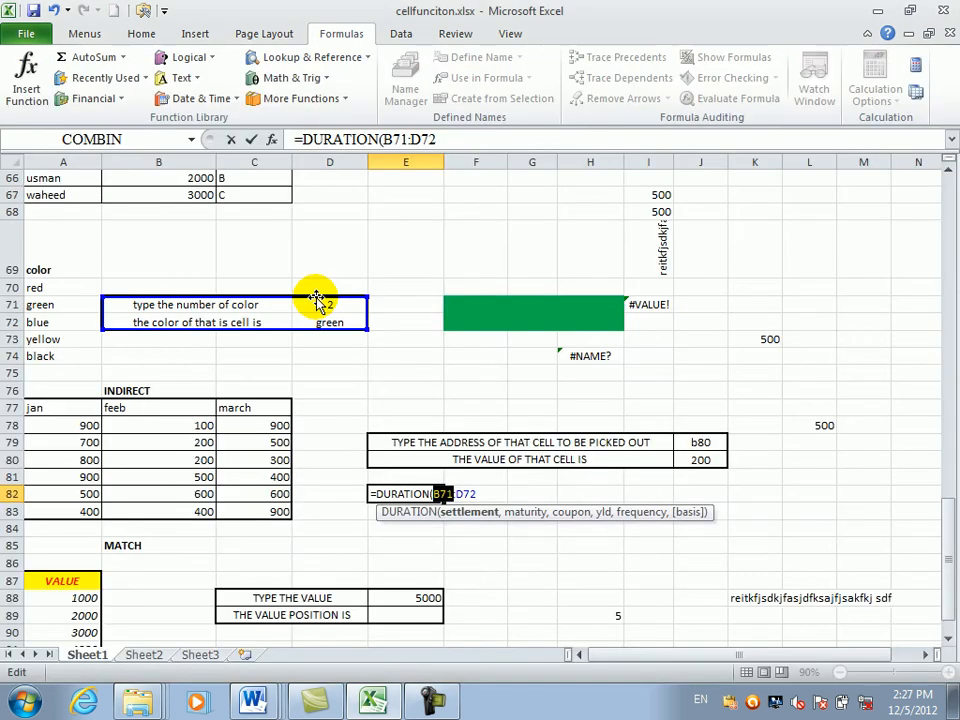
Cut the formula in cell E82 back to =DURATIO and leave the cell
key(BackSpace)
key(Delete)
key(Delete)
key(Delete)
key(Delete)
key(BackSpace)
key(BackSpace)
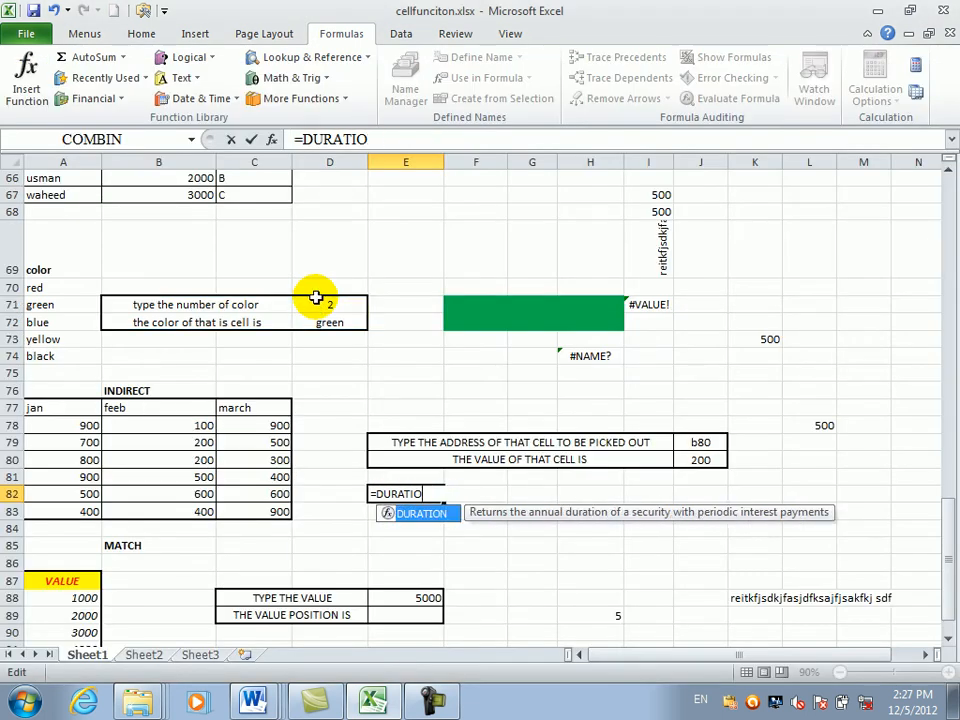
click(502, 243)
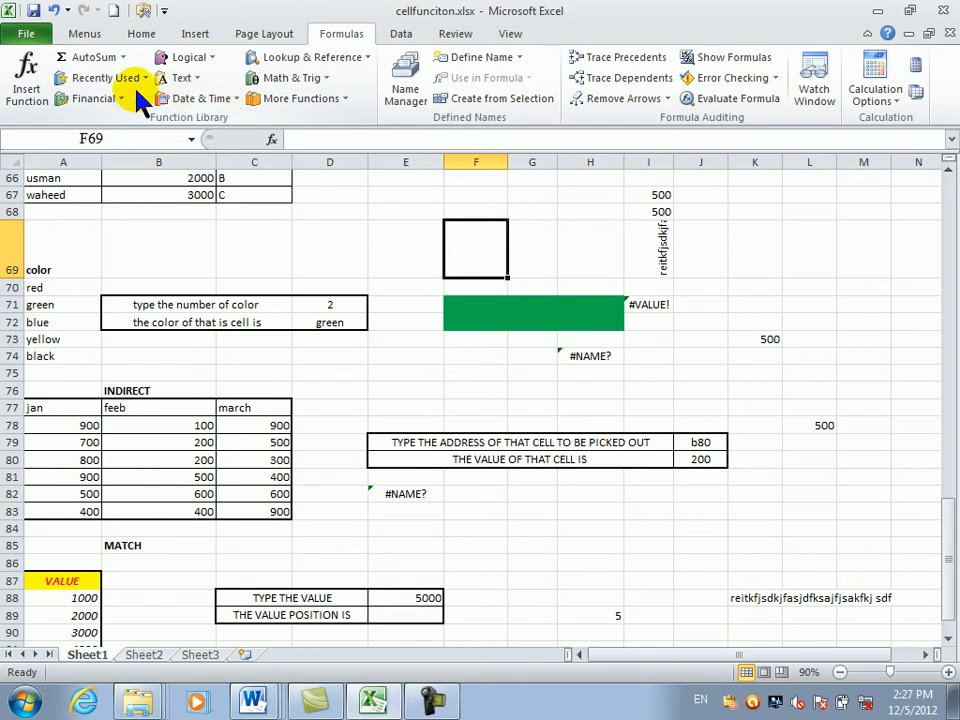
View the arguments of the financial function AMORDEGRC for cell F69 and cancel without inserting it
click(108, 99)
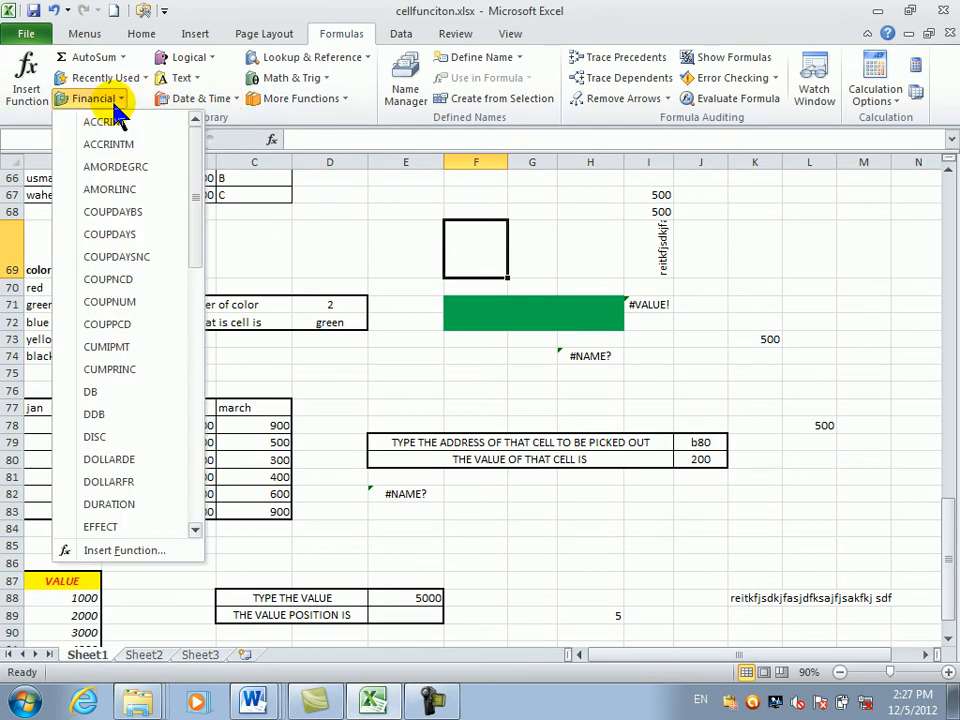
click(118, 167)
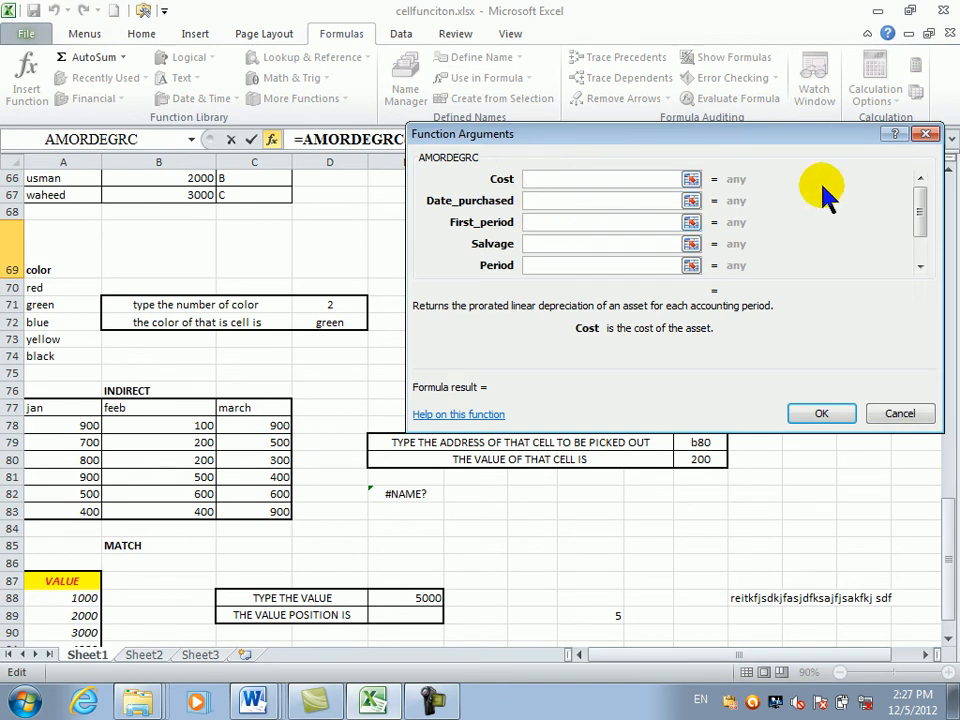
click(899, 413)
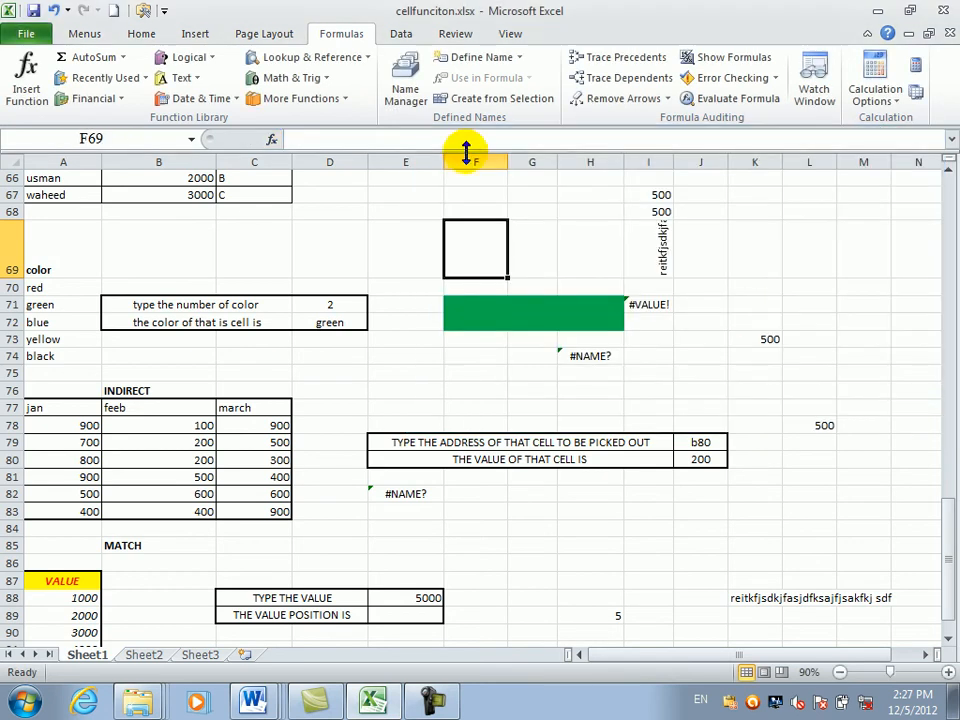
Examine the engineering functions, including the descriptions of BIN2DEC and GESTEP, and the purpose of the Name Manager
click(348, 100)
mouse_move(349, 148)
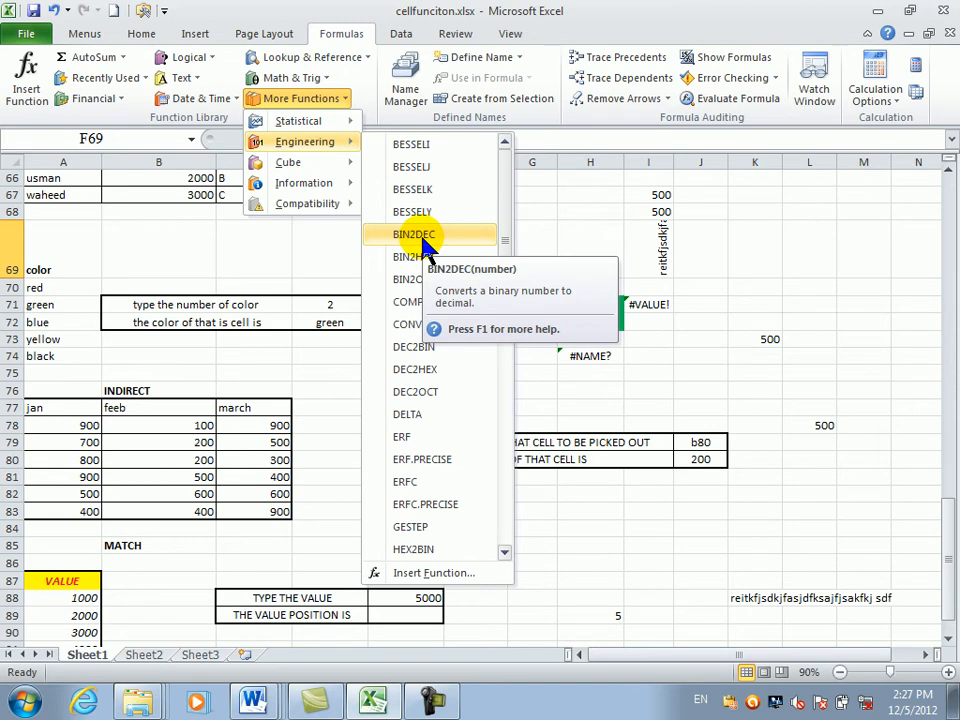
mouse_move(290, 182)
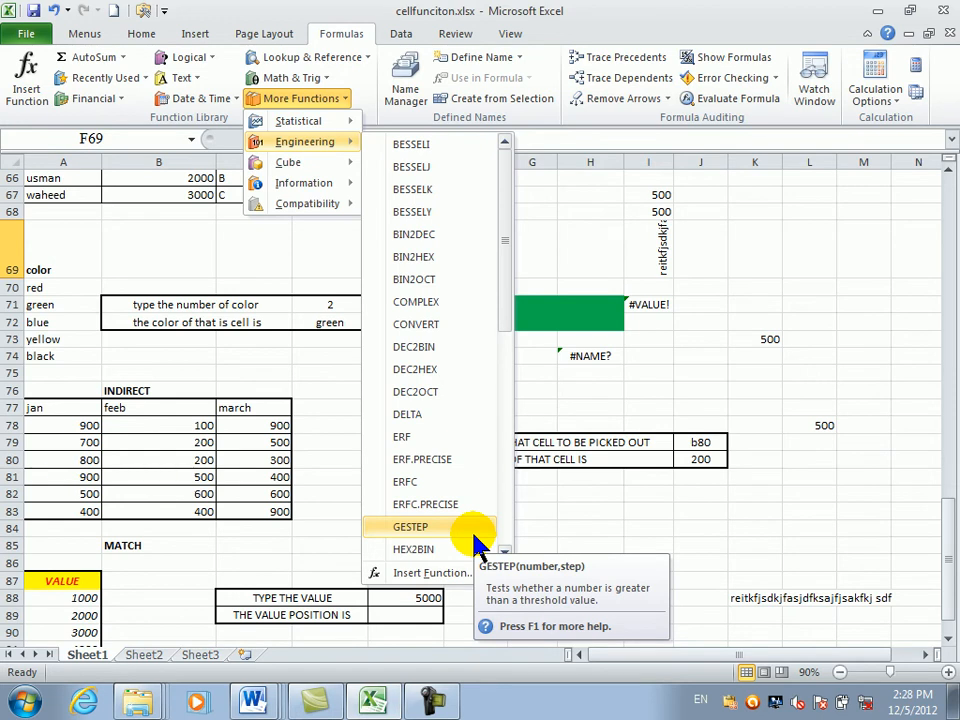
click(675, 321)
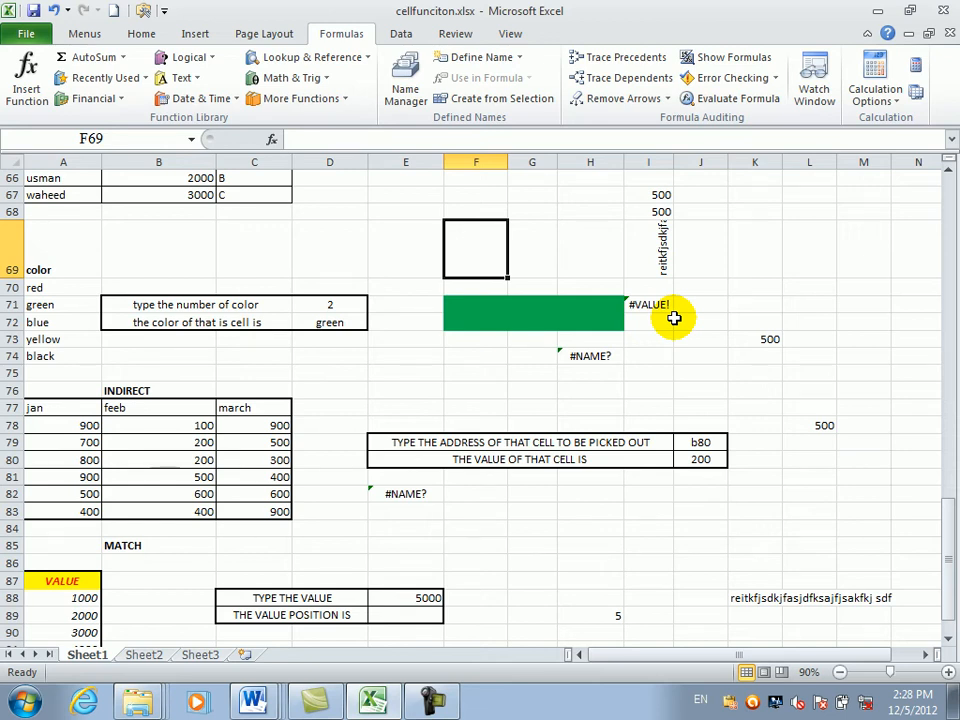
click(765, 357)
click(540, 407)
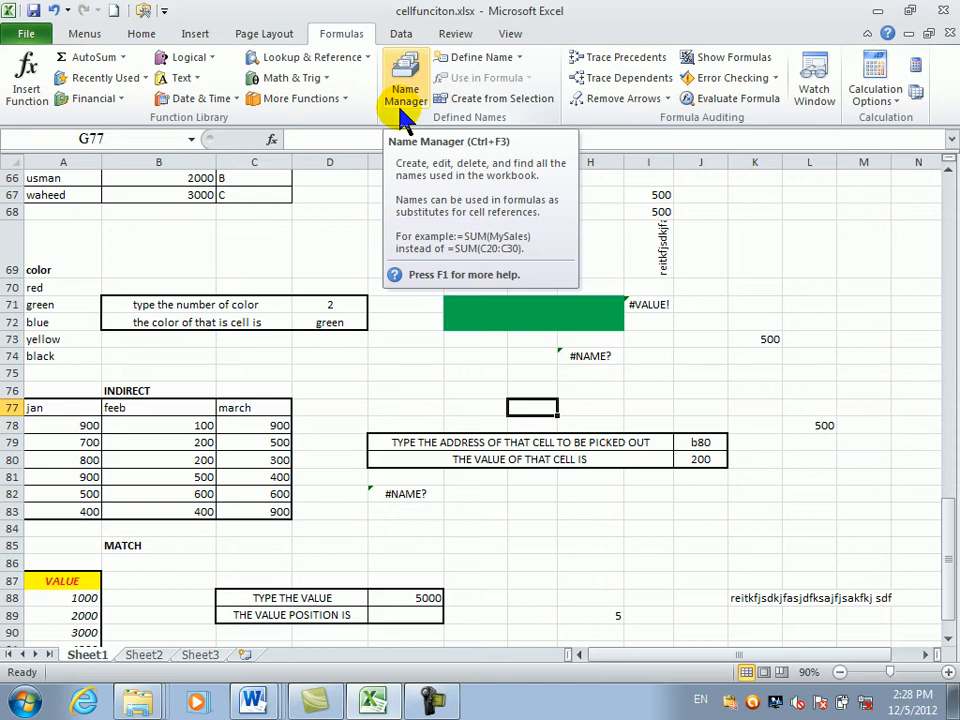
click(647, 375)
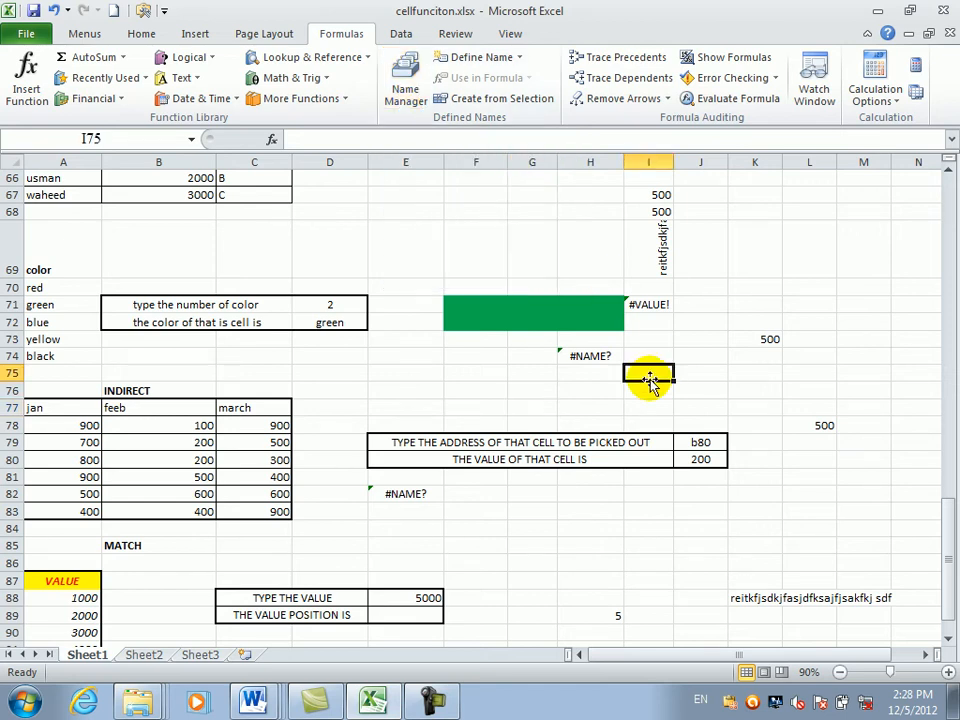
click(393, 269)
Sum the salaries in C2:C7 with a SUM formula in cell H4, and reselect that cell to show its formula
drag(945, 540, 926, 204)
click(575, 281)
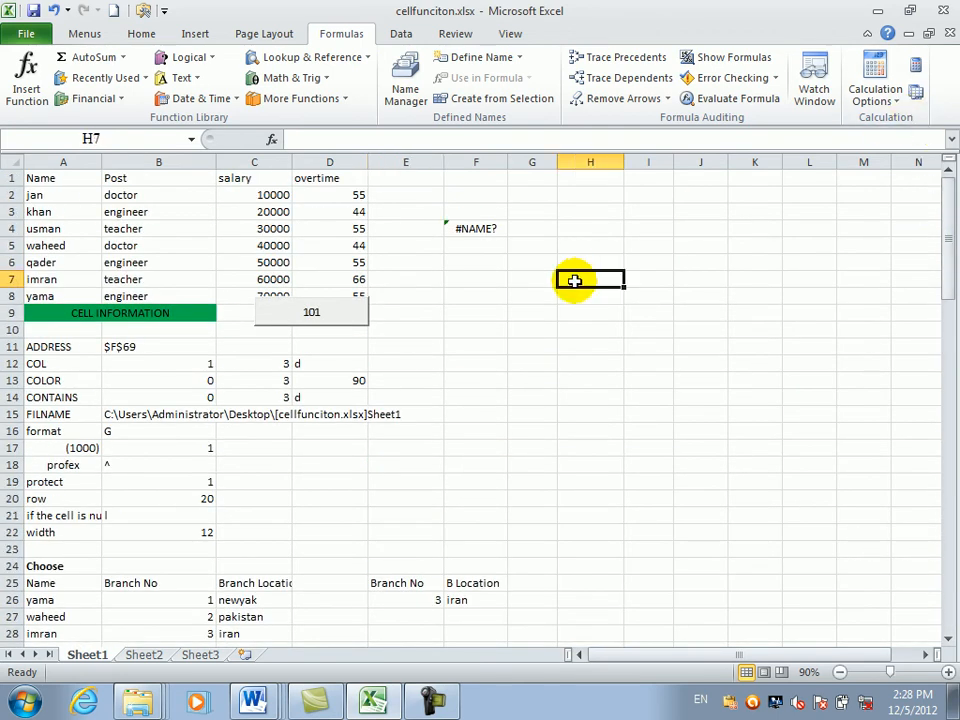
click(574, 225)
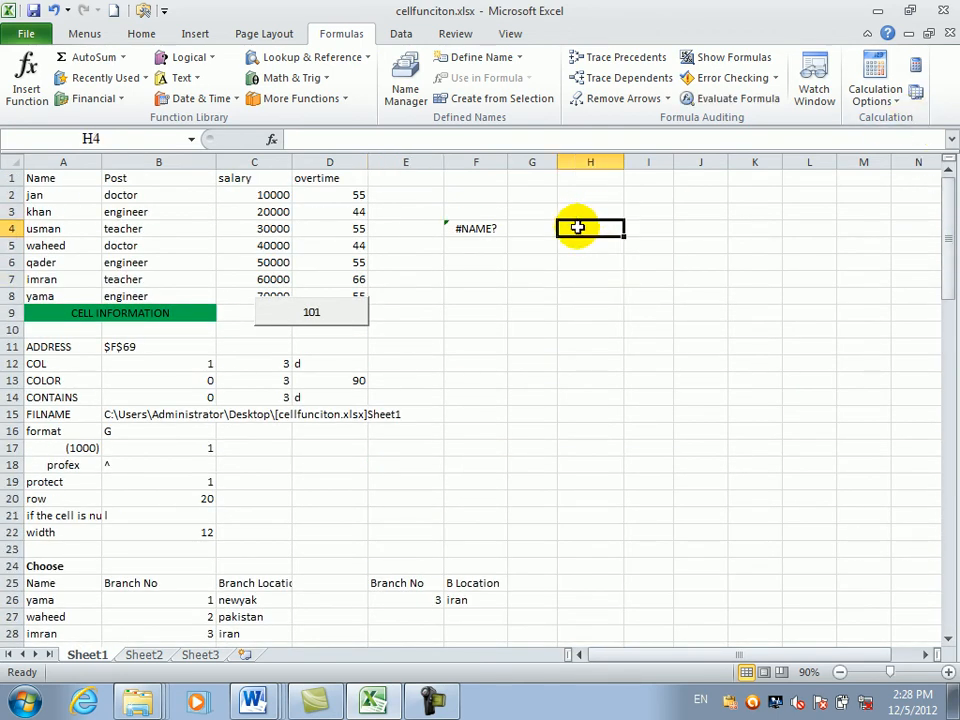
text(=)
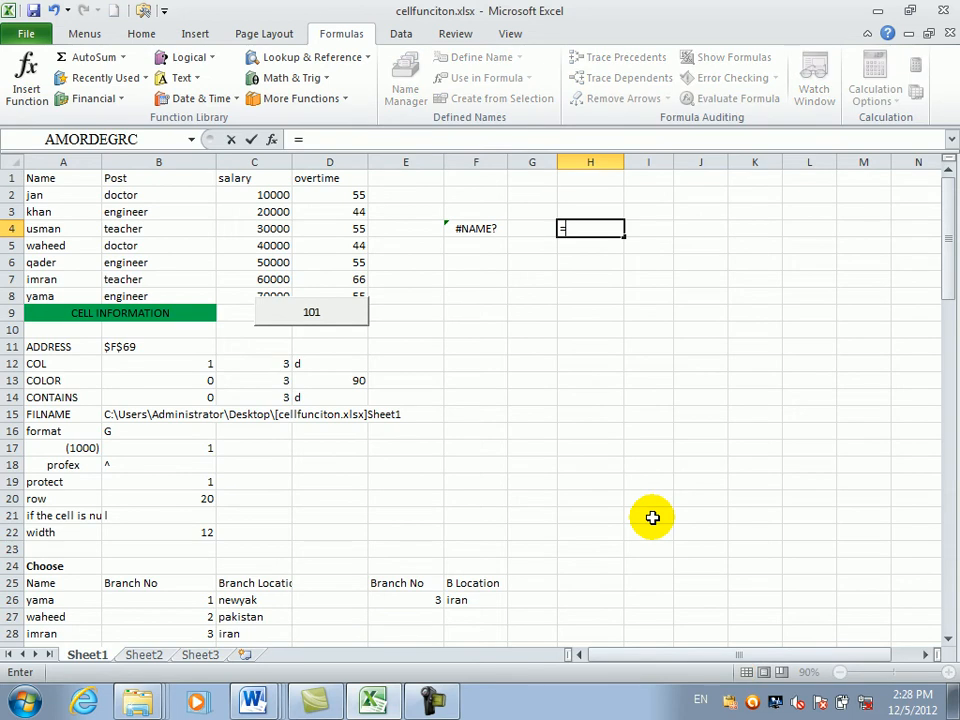
text(fco)
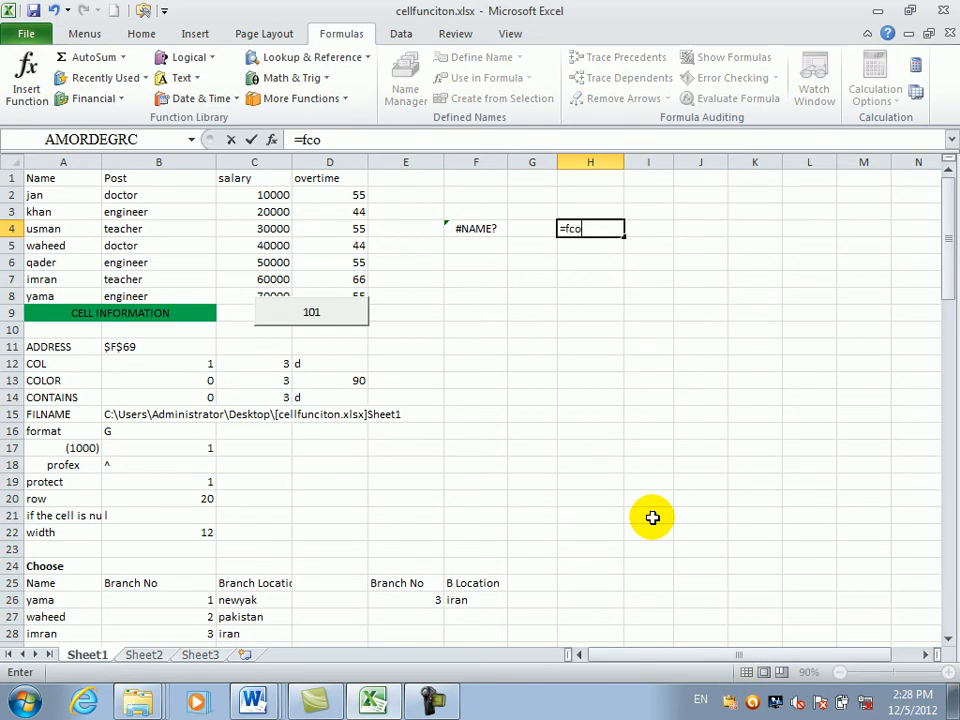
key(BackSpace)
key(BackSpace)
key(BackSpace)
text(c)
key(BackSpace)
text(sum)
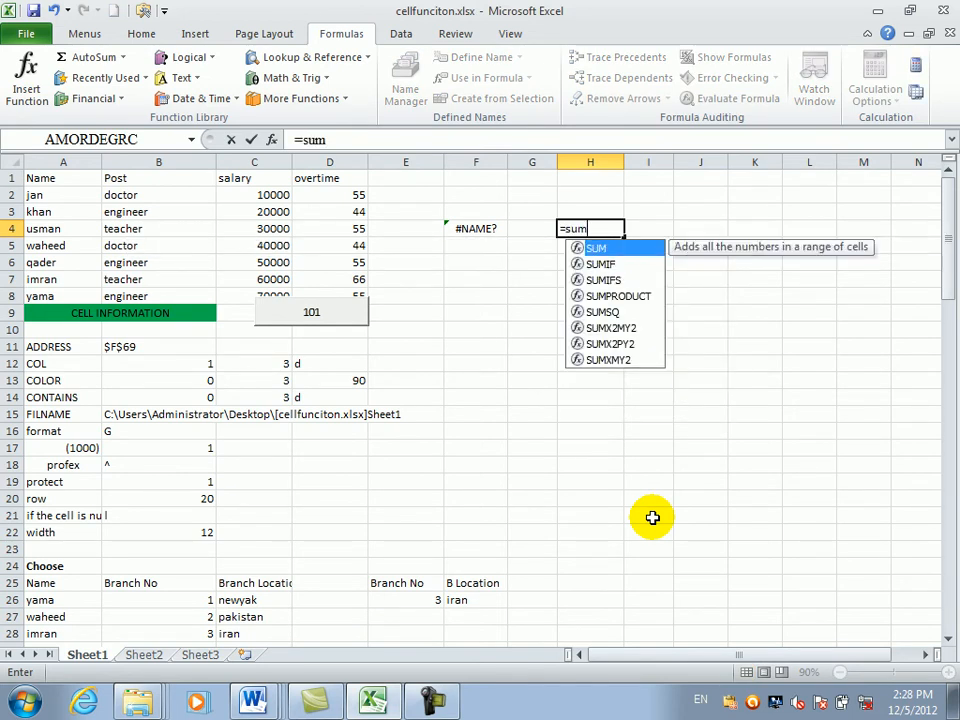
key(Tab)
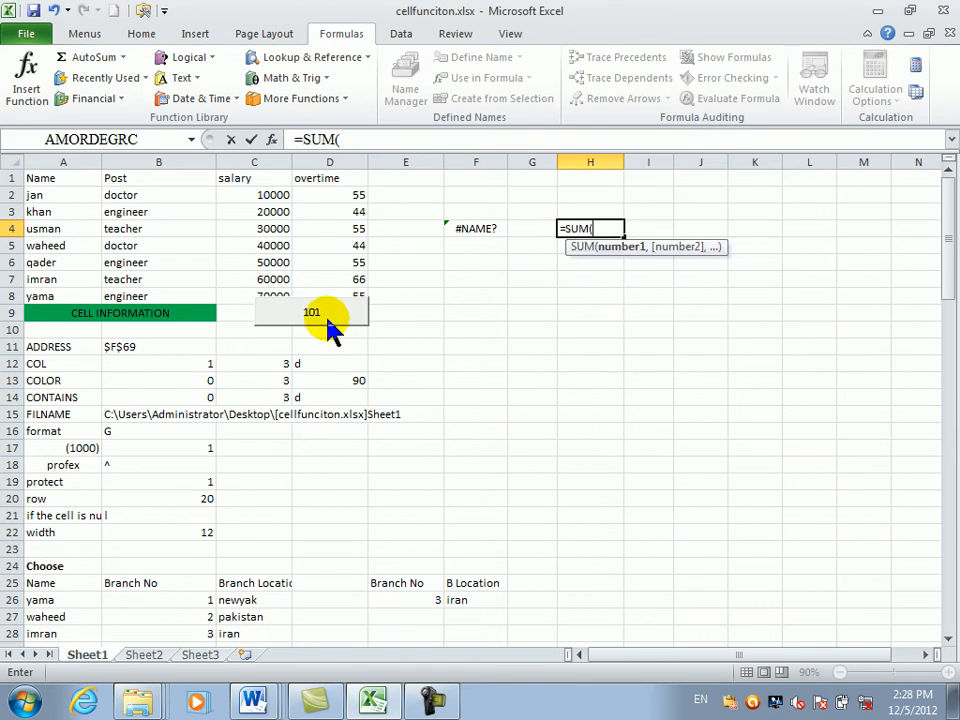
drag(274, 195, 274, 283)
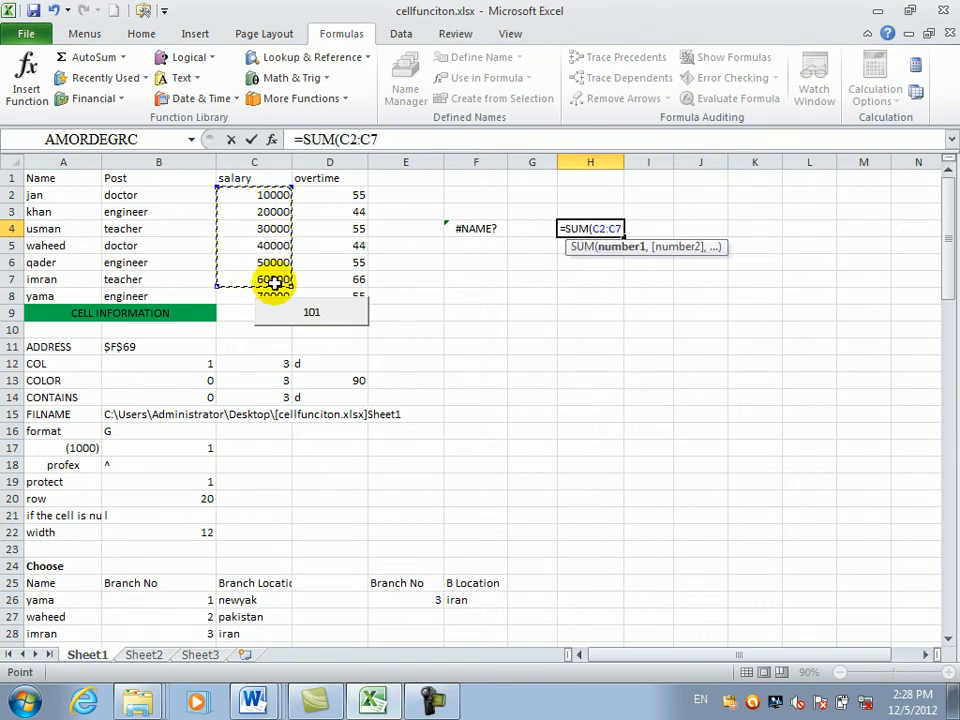
key(Return)
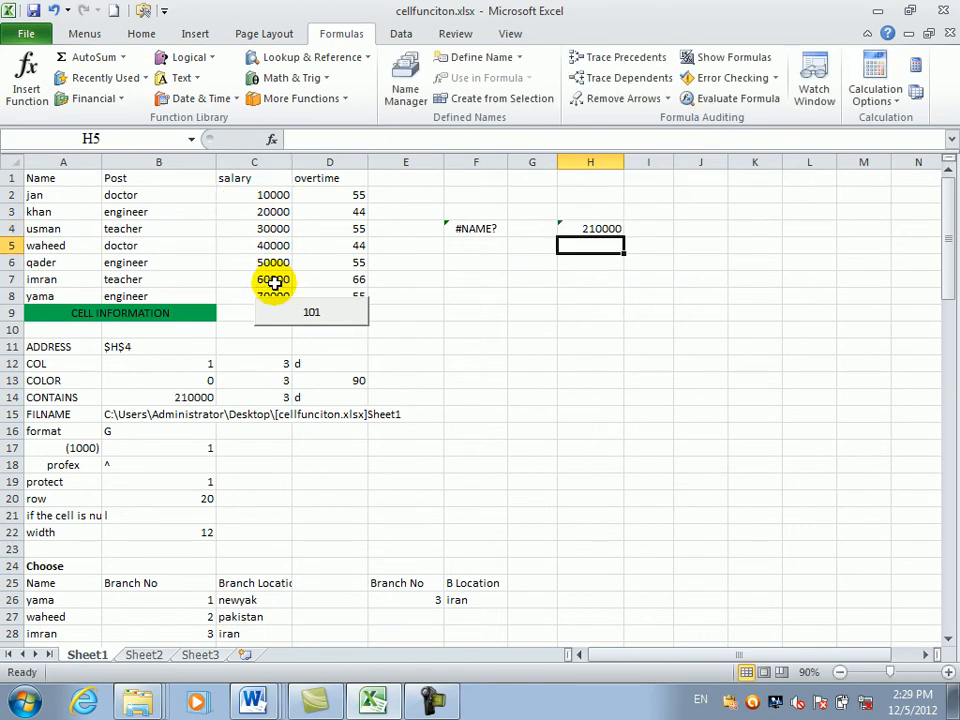
click(578, 232)
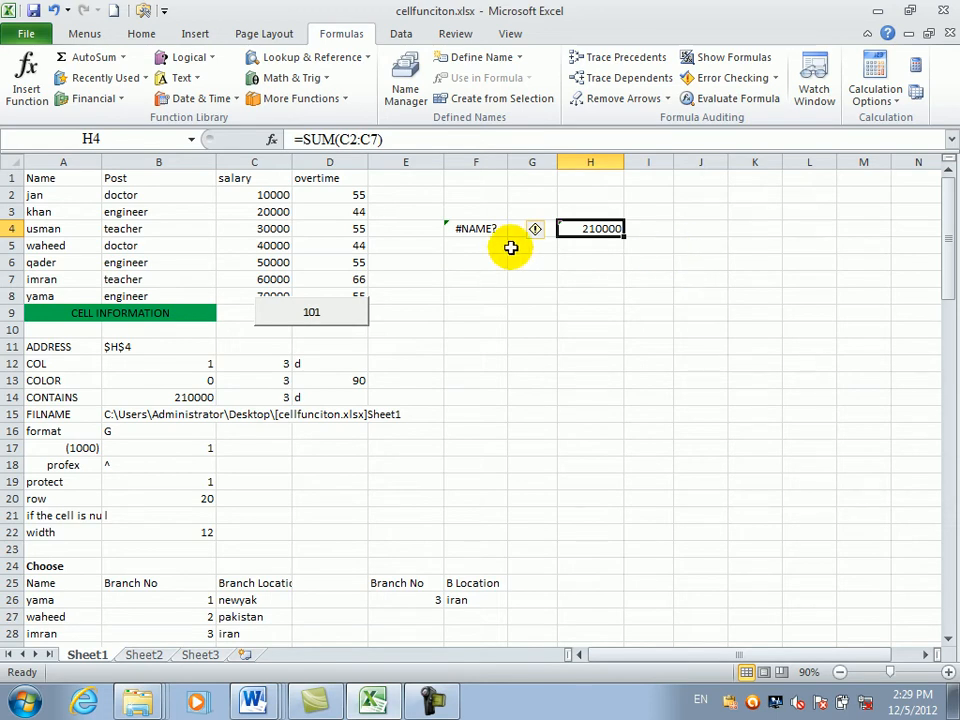
Add a new worksheet and enter the headings name, job, salary and comm in cells A1 to D1
click(244, 654)
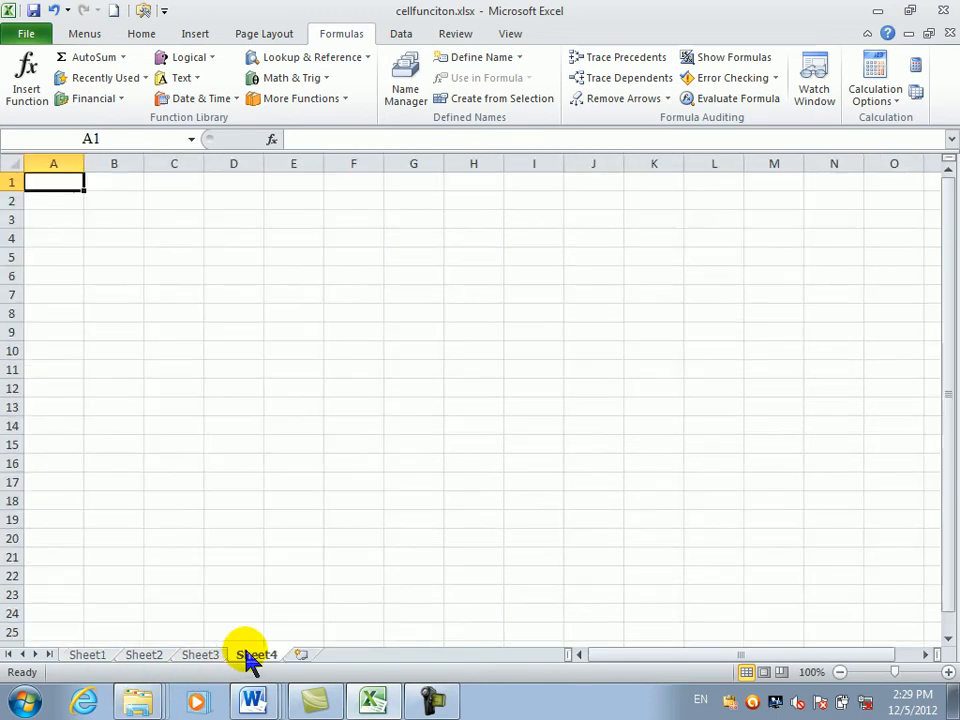
text(name)
key(Tab)
text(job)
key(Tab)
text(salary)
key(Tab)
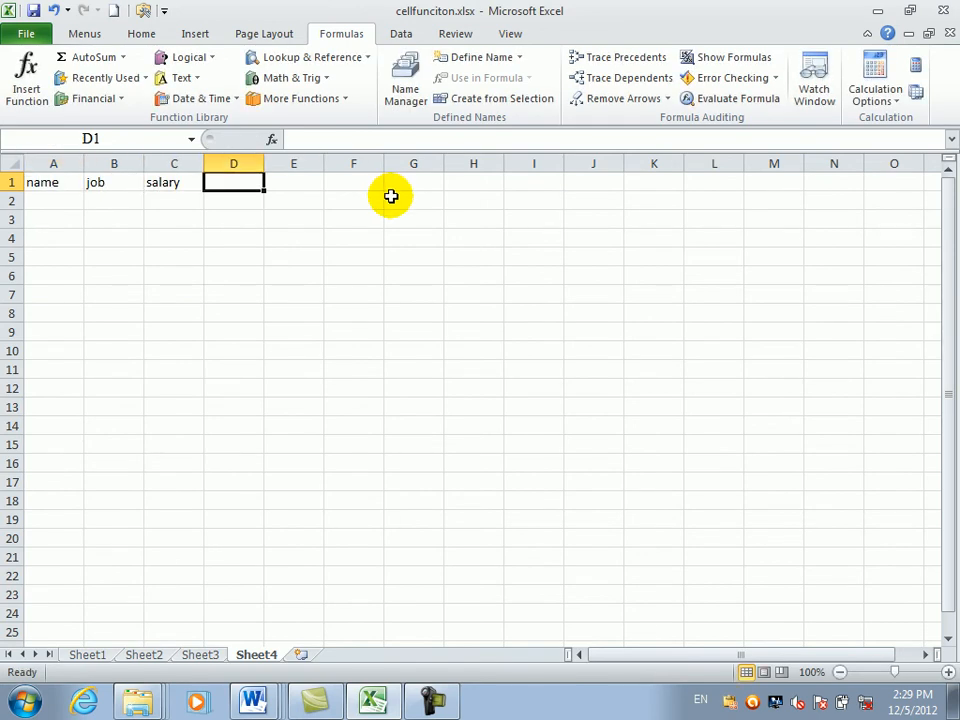
text(comm)
key(Tab)
Fill cells A2 to A6 of the name column with five employee names
key(Down)
key(Left)
key(Left)
key(Left)
key(Left)
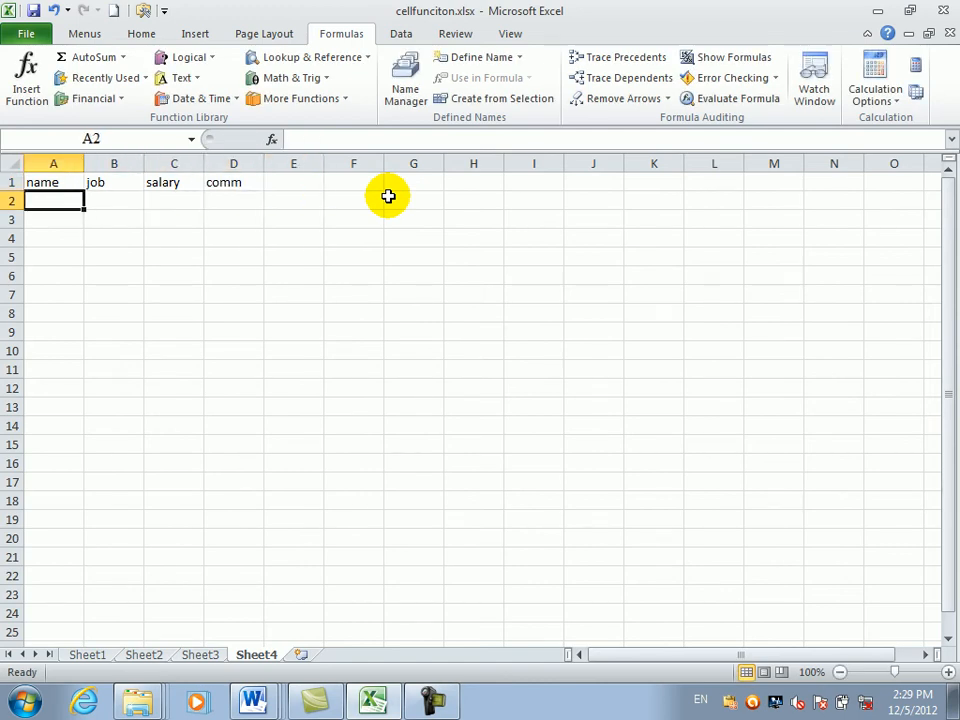
text(khan)
key(Return)
text(asa)
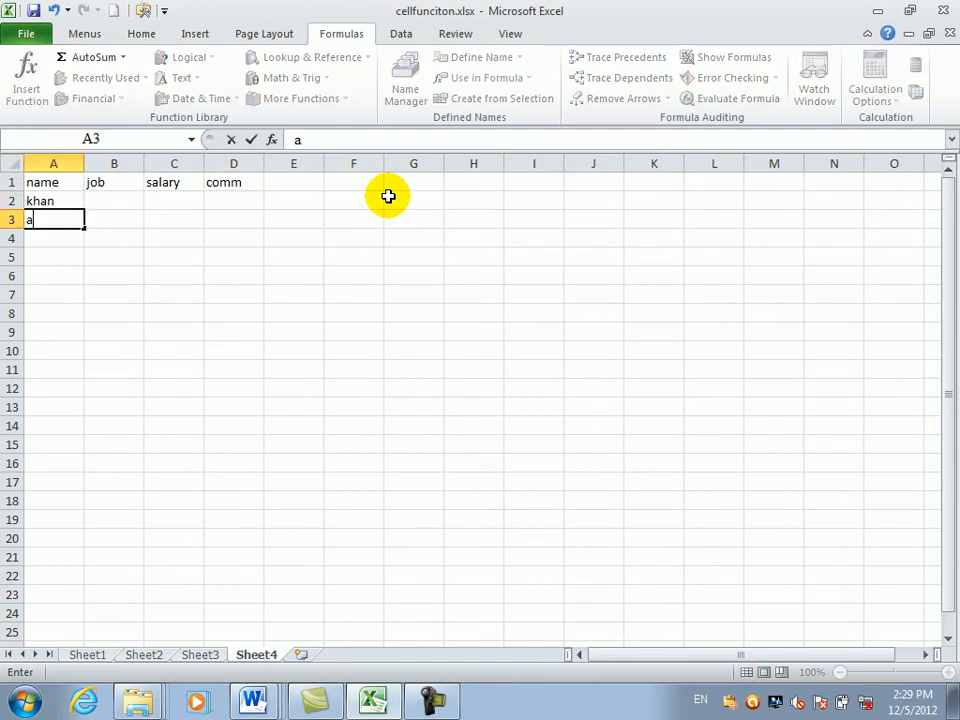
key(Return)
text(d)
key(Return)
key(Up)
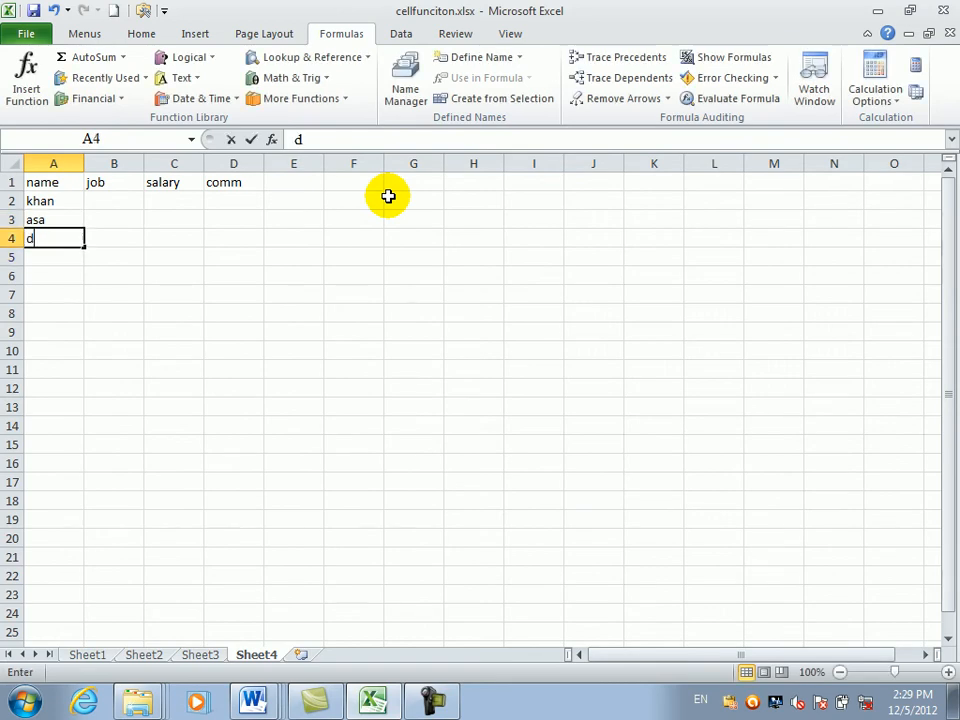
text(dansih)
key(Return)
text(noor)
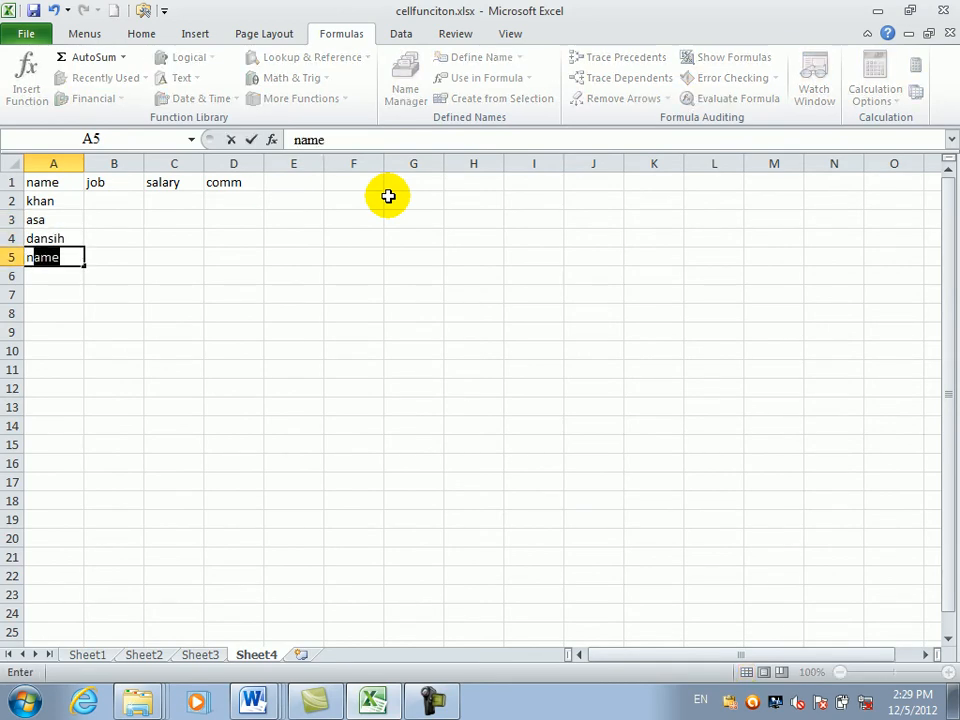
key(Return)
text(wali)
key(Tab)
Fill the job column in B2:B6 with manager, drive, cook, teacher and saleman
key(Up)
key(Up)
key(Up)
key(Up)
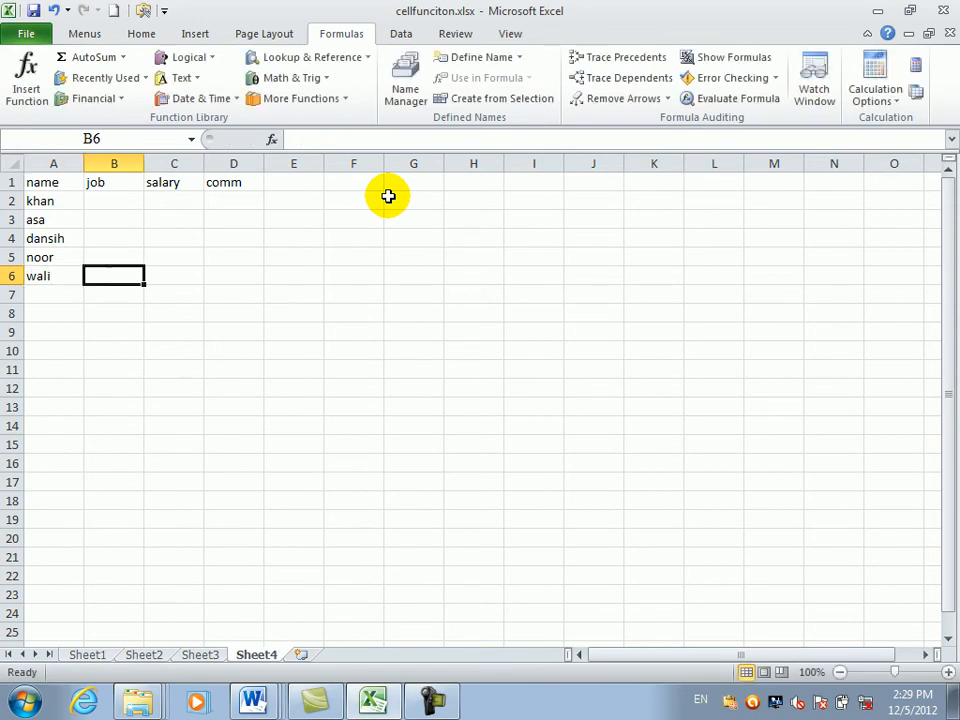
text(manager)
key(Return)
text(drive)
key(Return)
text(r)
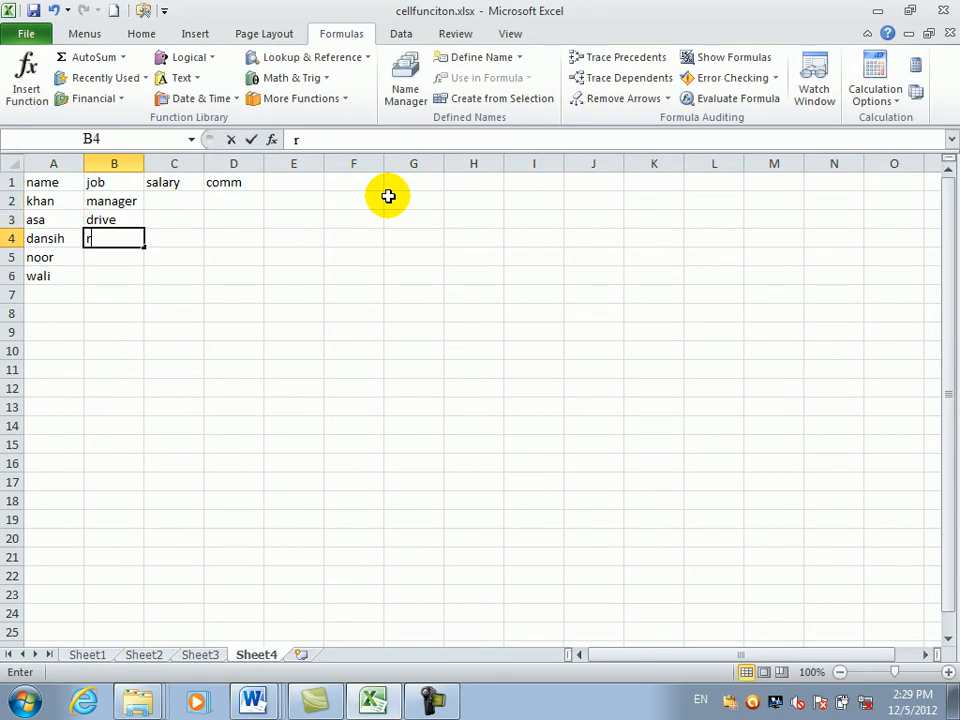
key(BackSpace)
text(coo)
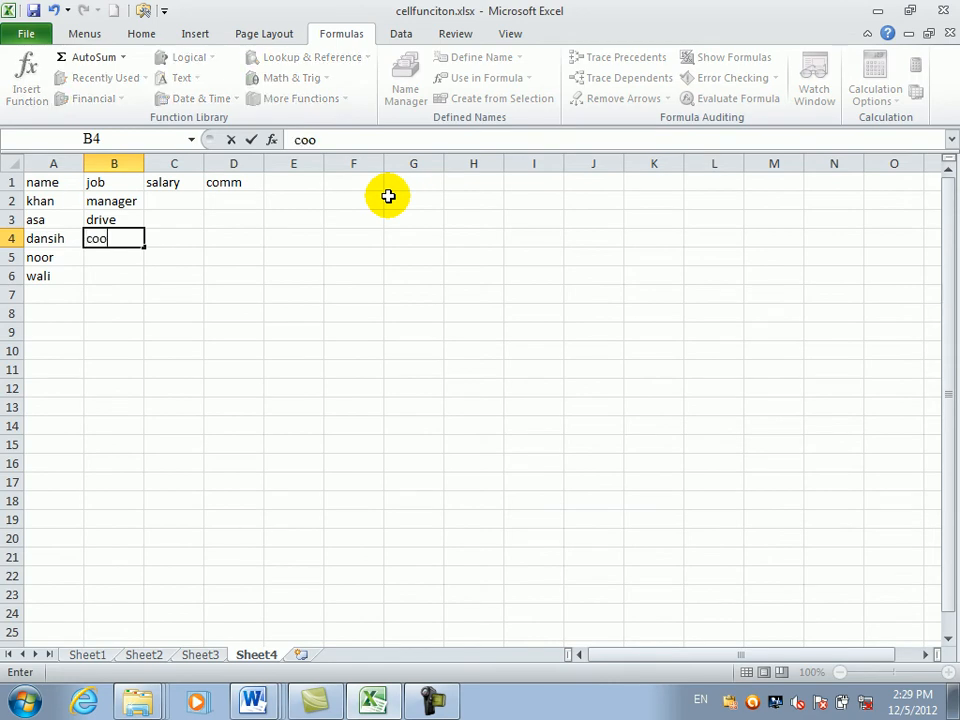
text(k)
key(Return)
text(teacher)
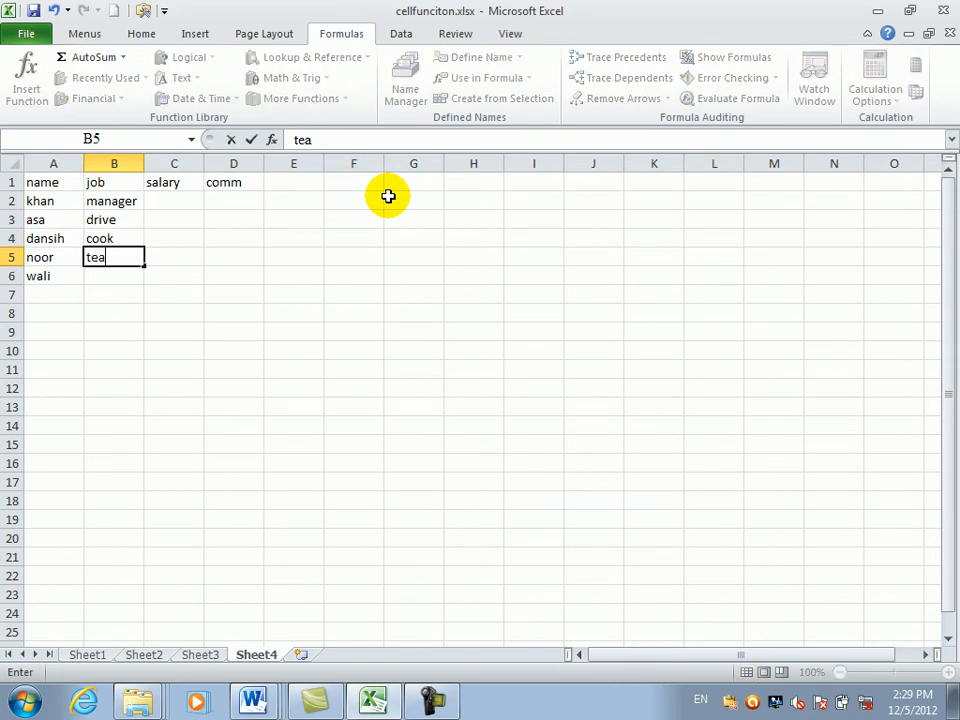
key(Return)
text(saleman)
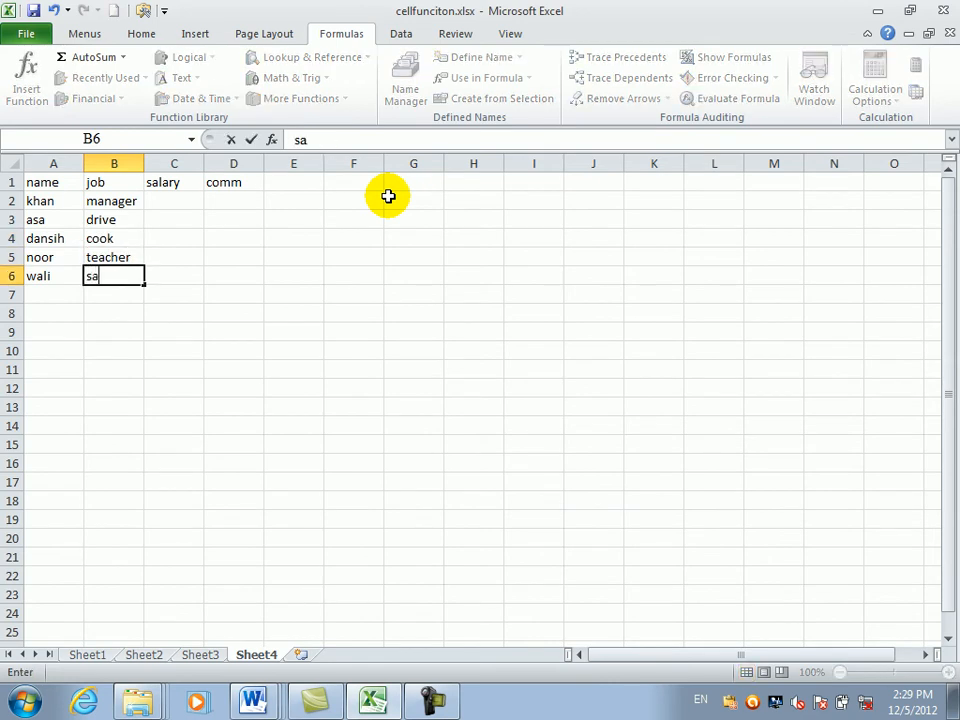
key(Tab)
Fill the salary column in C2:C6 with 5000, 4000, 500, 400 and 390
key(Up)
key(Up)
key(Up)
key(Up)
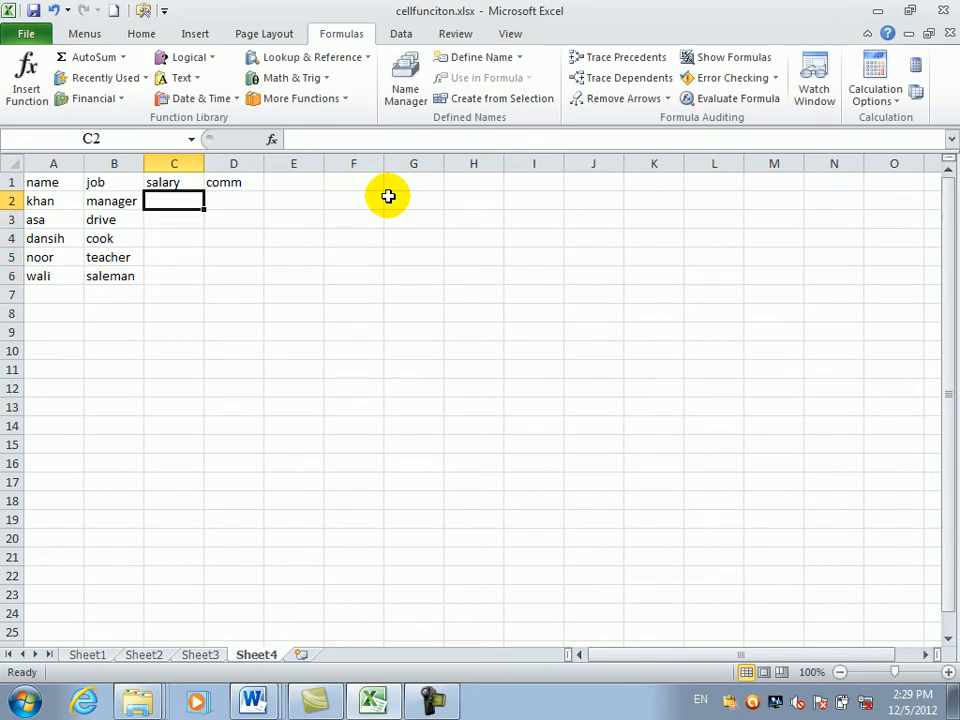
text(5000)
key(Return)
text(4000)
key(Return)
text(5999)
key(BackSpace)
key(BackSpace)
key(BackSpace)
text(00)
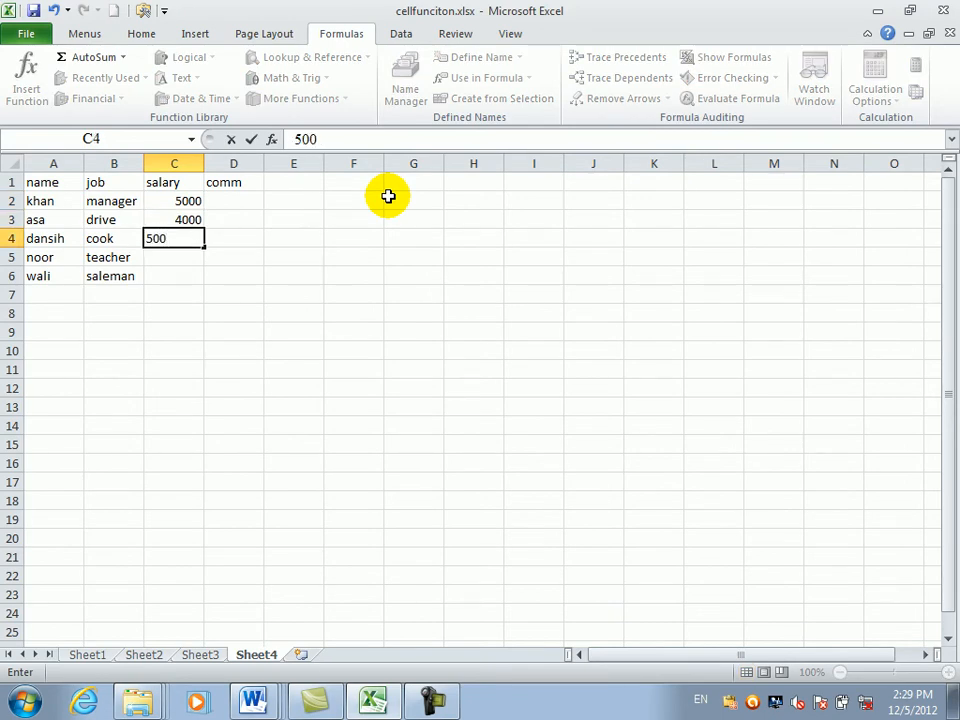
key(Return)
text(400)
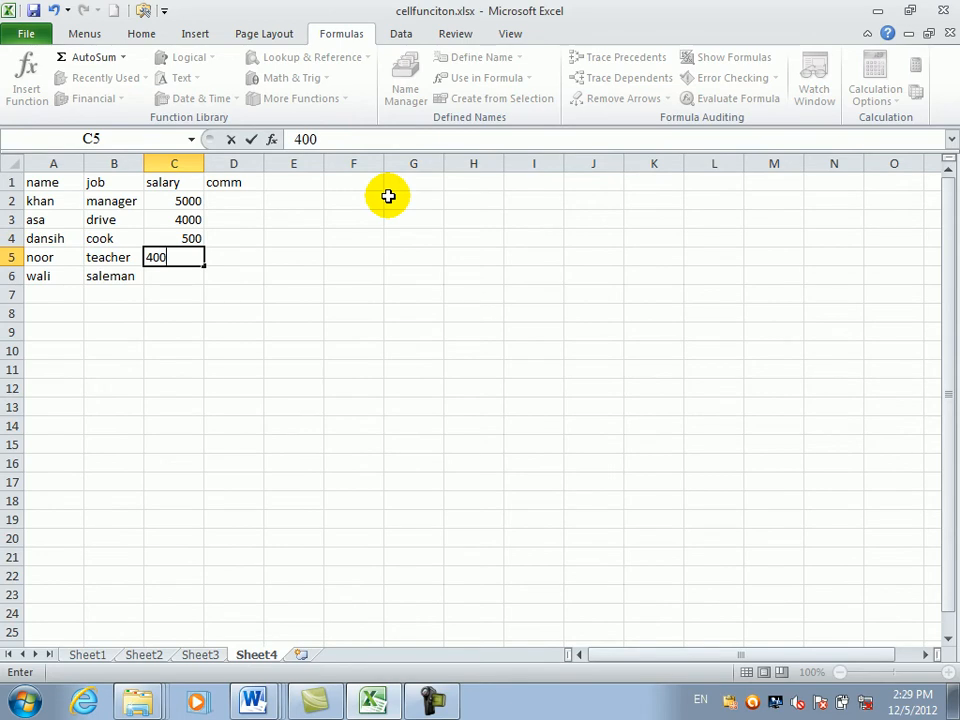
key(Return)
text(390)
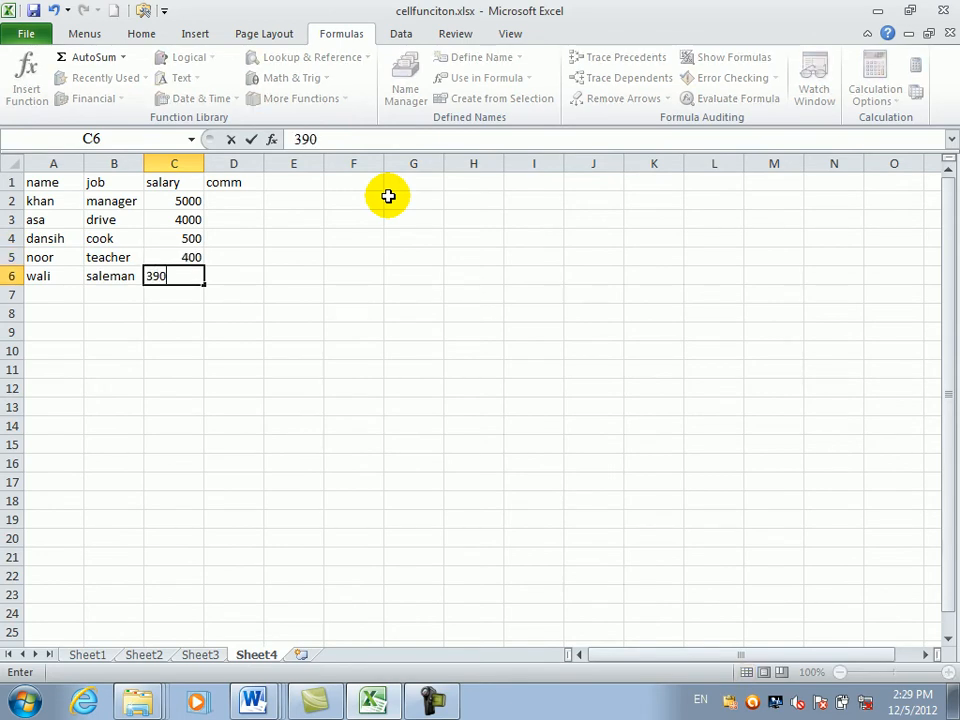
key(Return)
Change the salary in C3 to 100 and the salary in C2 to 200
key(Up)
key(Up)
key(Up)
key(Up)
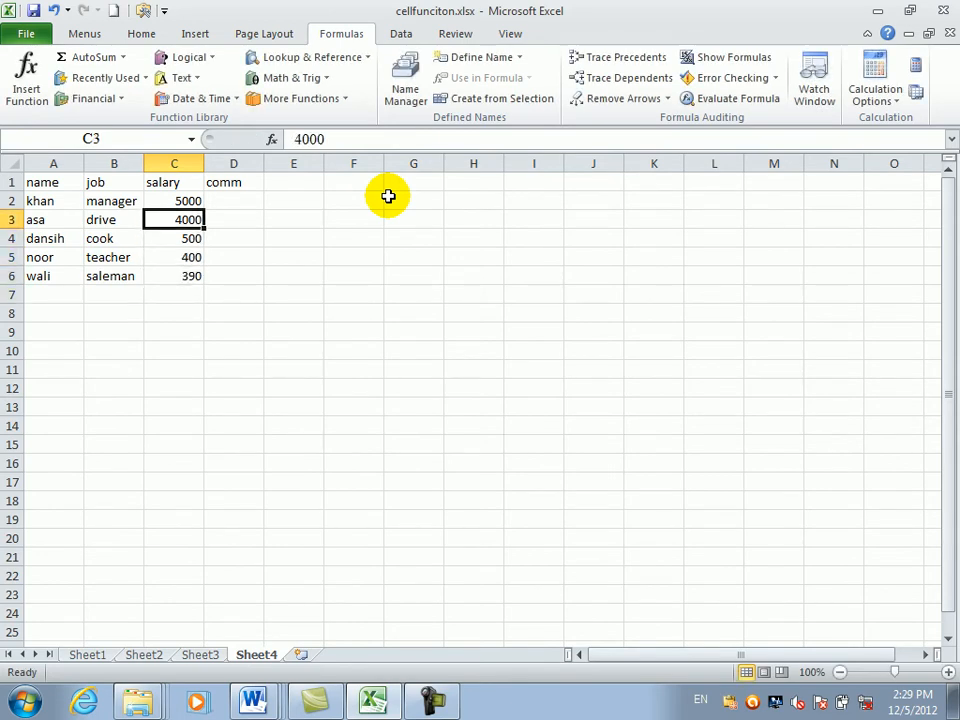
text(100)
key(Up)
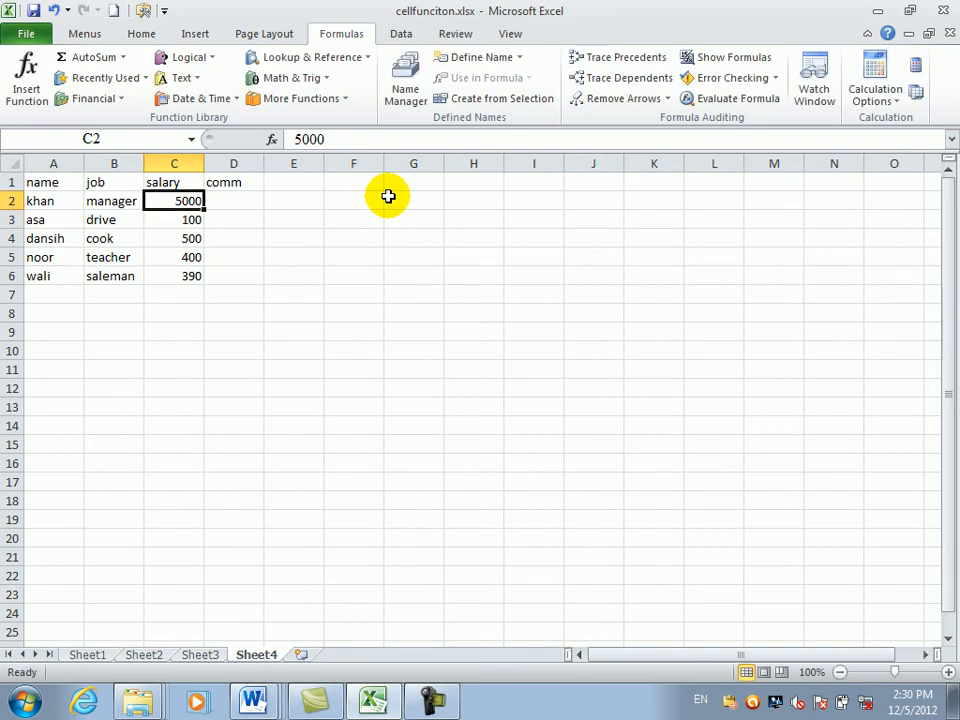
text(2000)
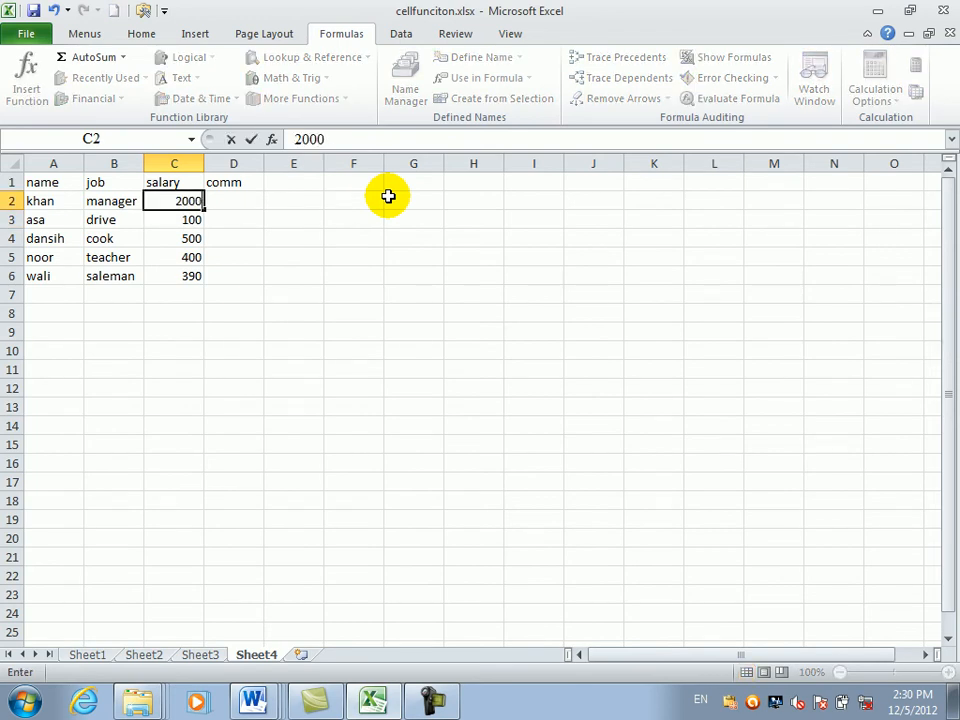
key(BackSpace)
key(Right)
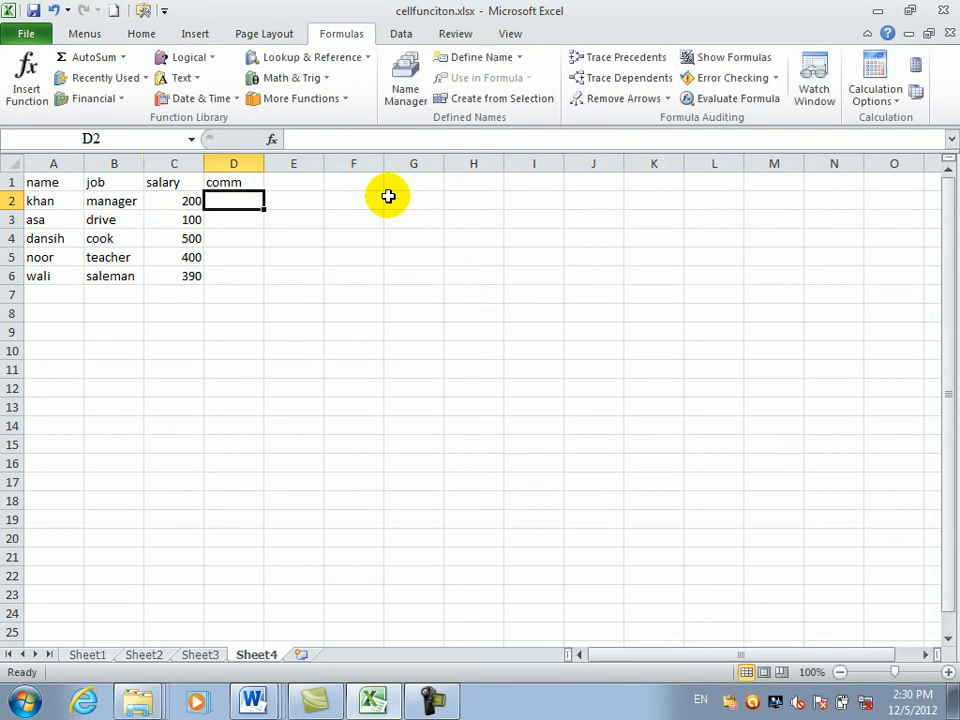
Enter the label "sum and count" in cell F2 and move it up to cell F1
key(Right)
key(Right)
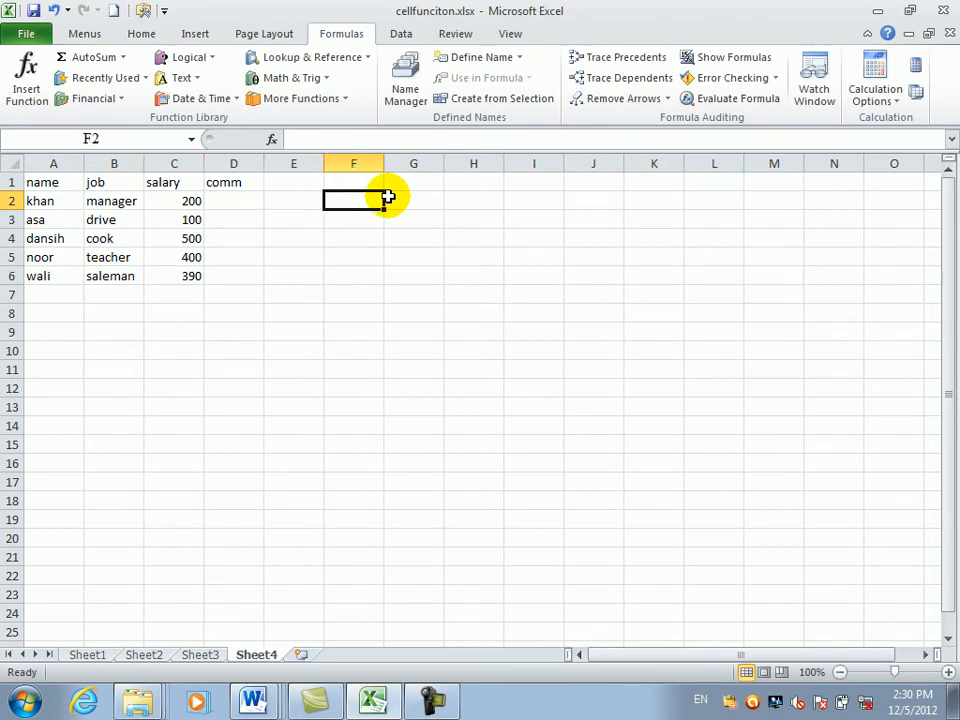
text(sum and coound)
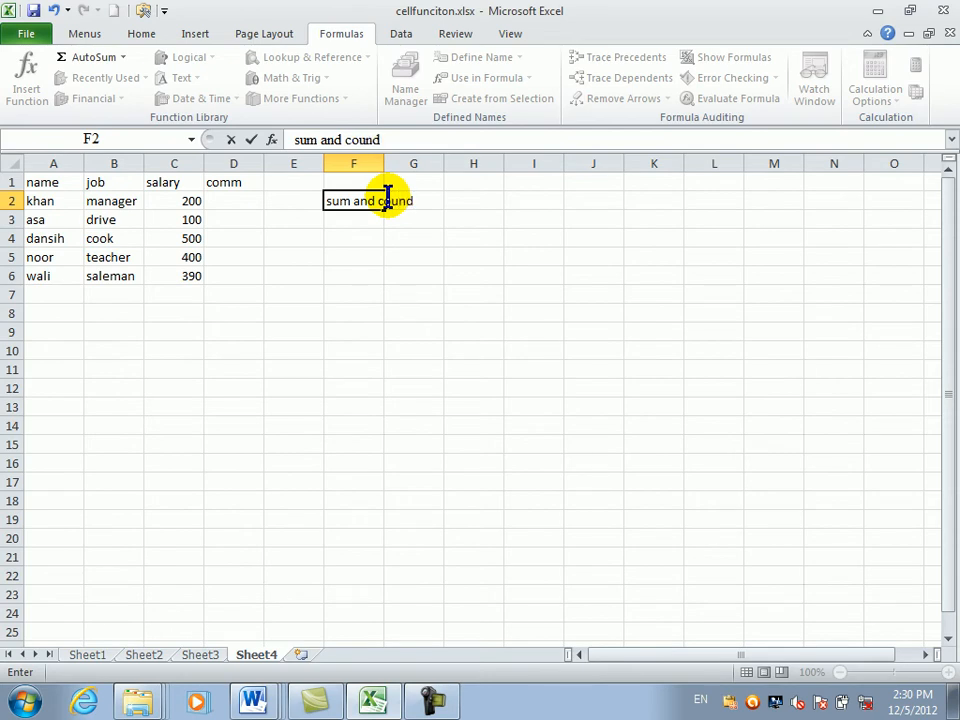
key(BackSpace)
text(t)
key(Return)
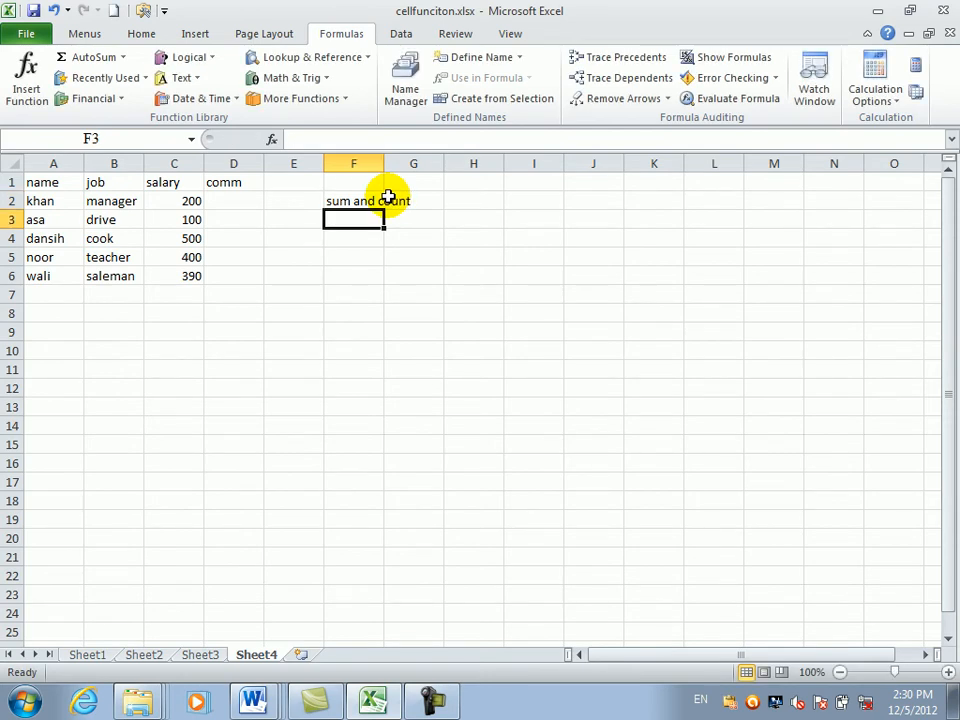
mouse_move(360, 200)
mouse_down()
mouse_move(396, 195)
mouse_move(368, 202)
mouse_move(362, 183)
mouse_up()
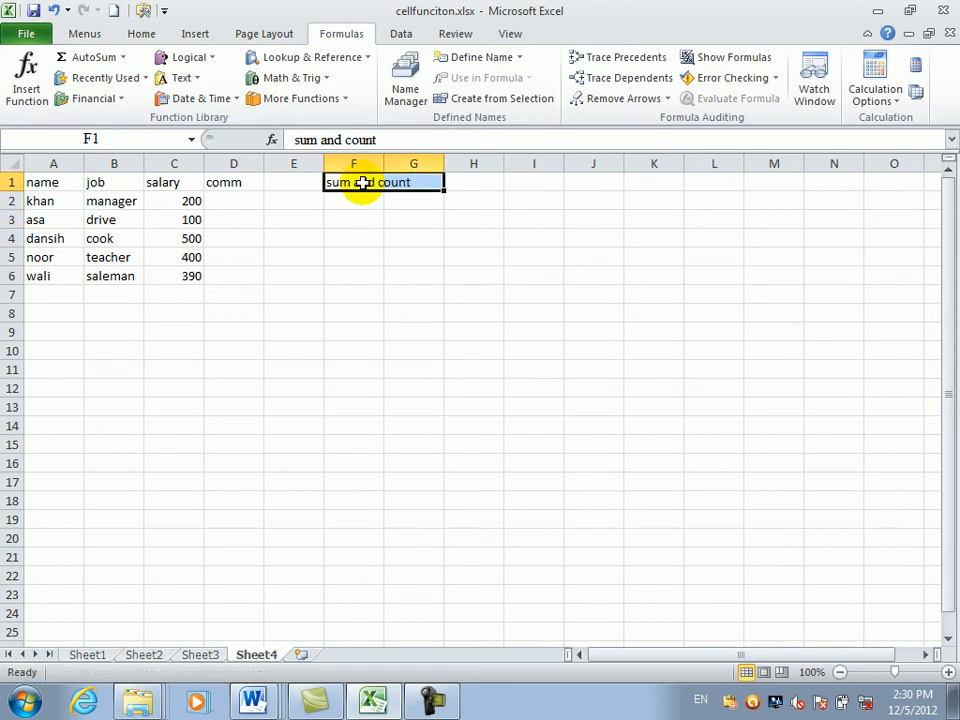
Add the heading total in cell E1, beside the comm heading
click(299, 182)
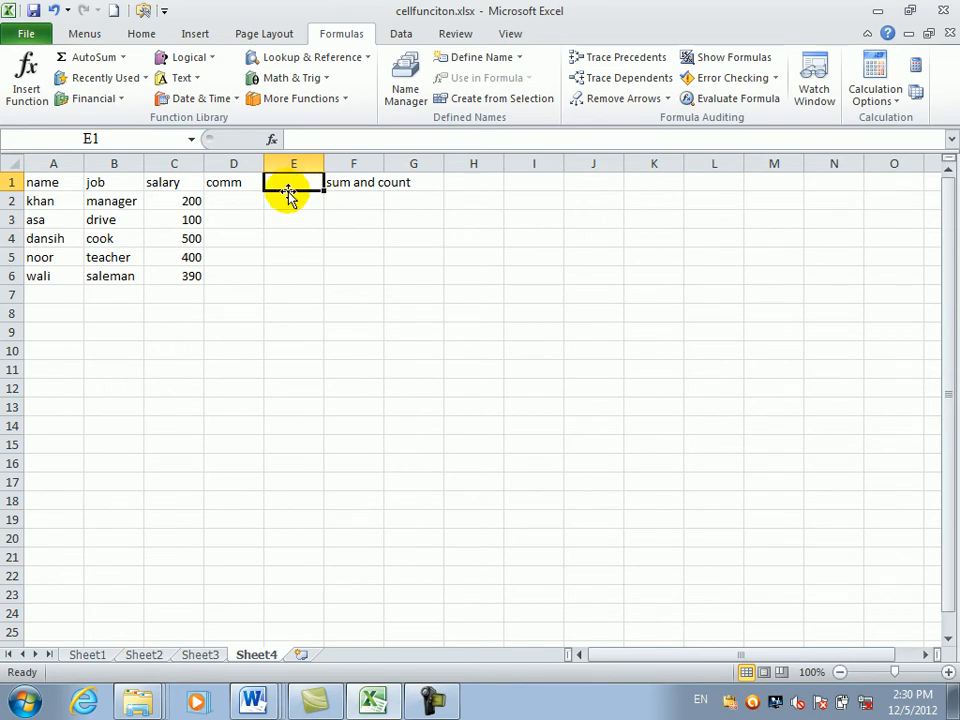
text(total)
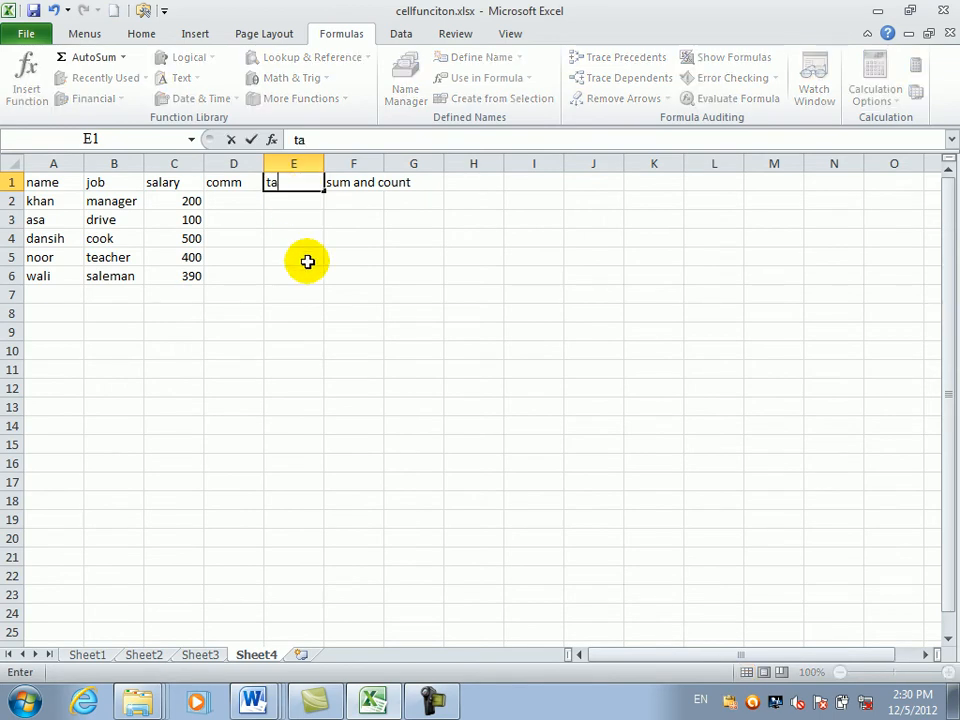
key(Return)
Enter the formula =D2+C2 in cell E2 to add the first row's commission and salary
text(=)
key(Left)
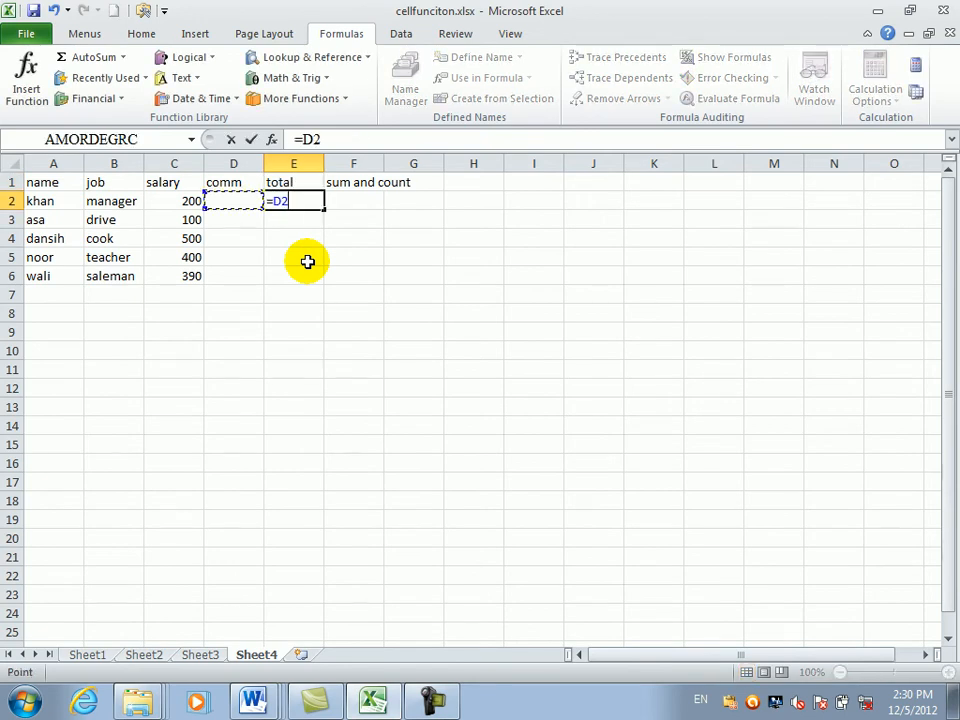
text(+)
key(Left)
key(Left)
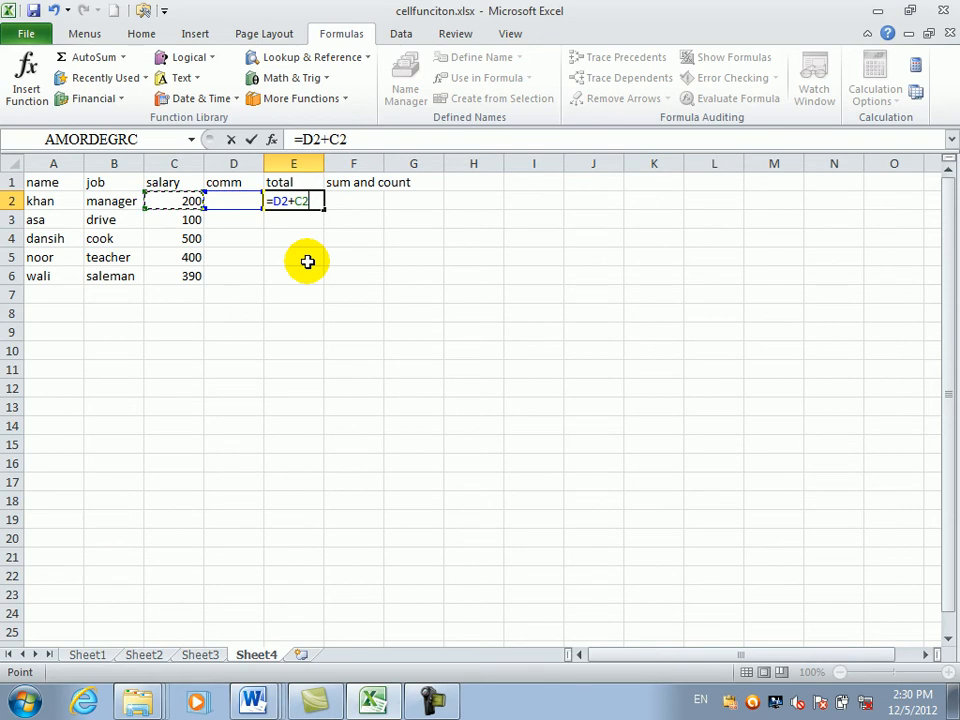
key(Return)
key(Up)
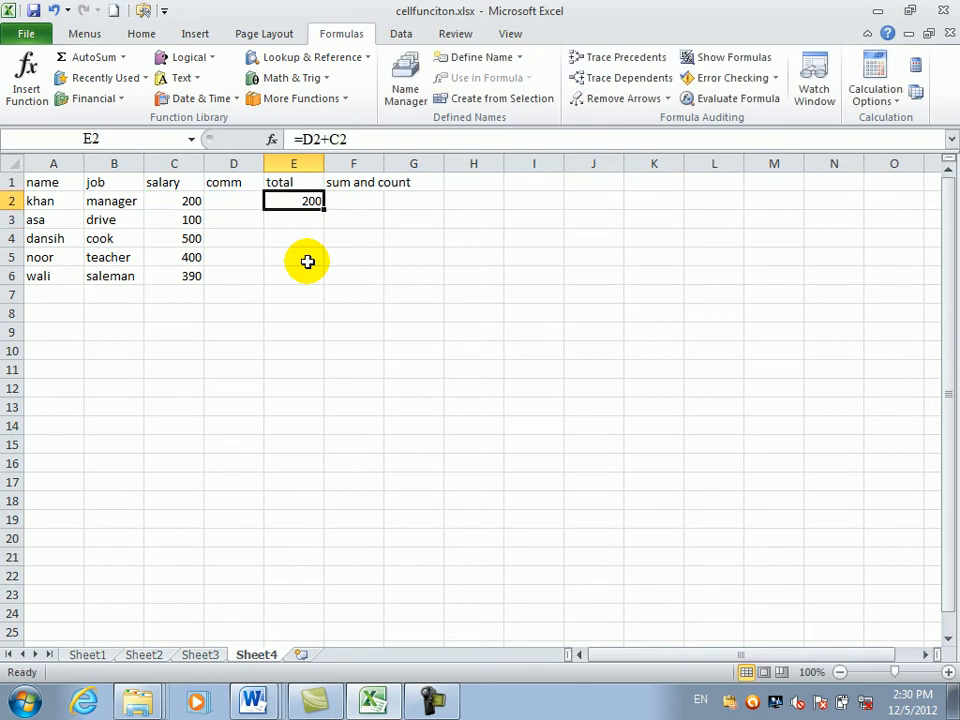
Fill the total formula from E2 down through E6
key(shift+Down)
key(shift+Down)
key(shift+Down)
key(shift+Down)
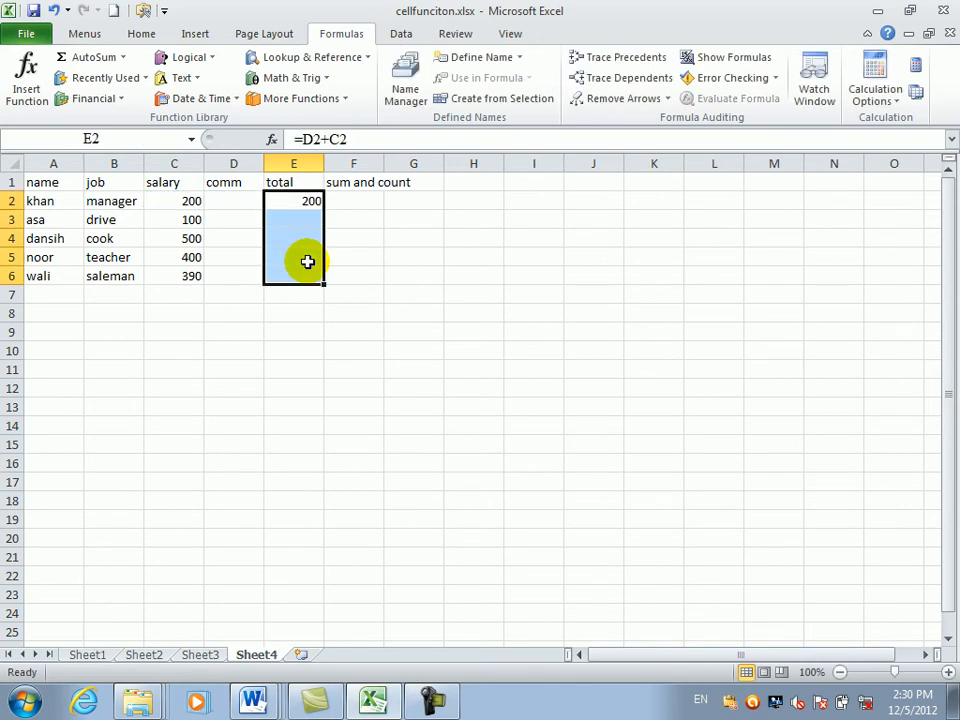
key(ctrl+d)
Fit column F to its heading and sum the salaries in F2 with =SUM(C2:C6)
click(364, 204)
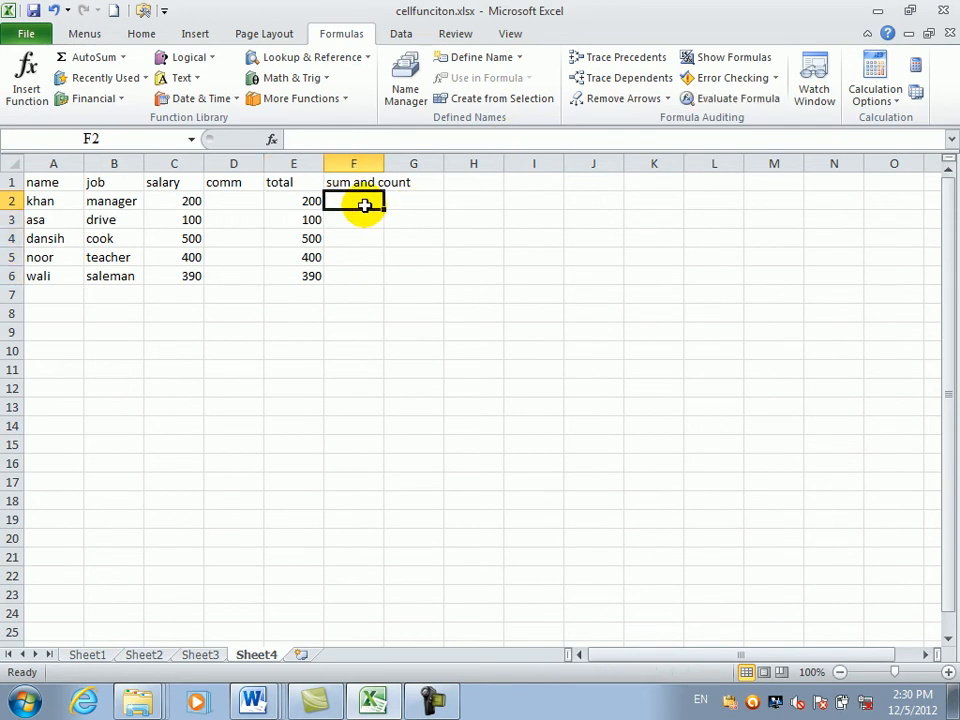
double_click(384, 163)
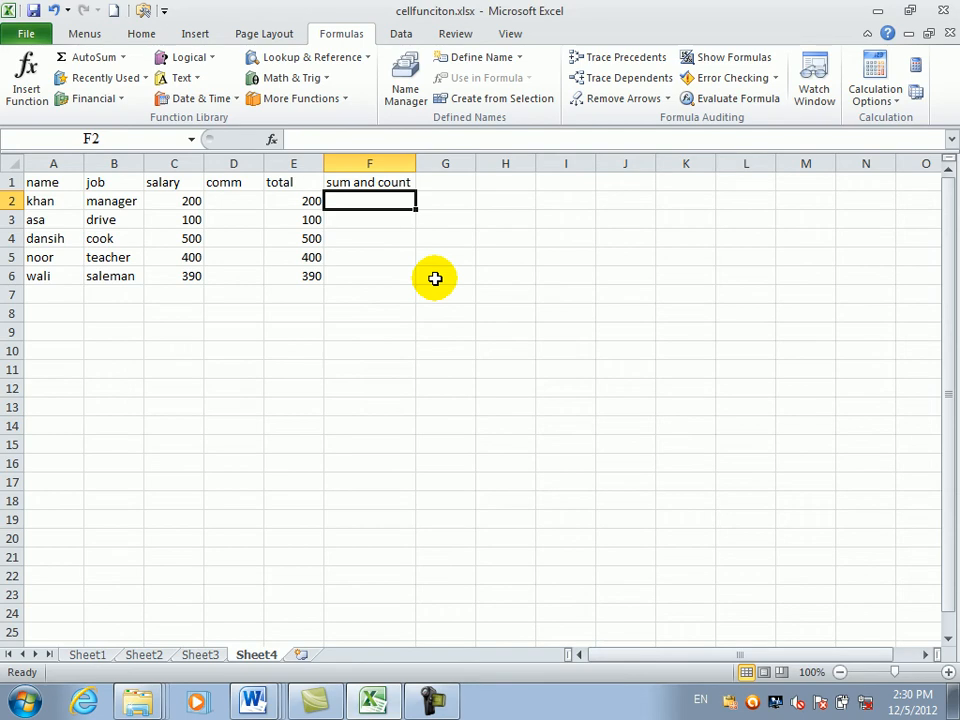
text(=sum)
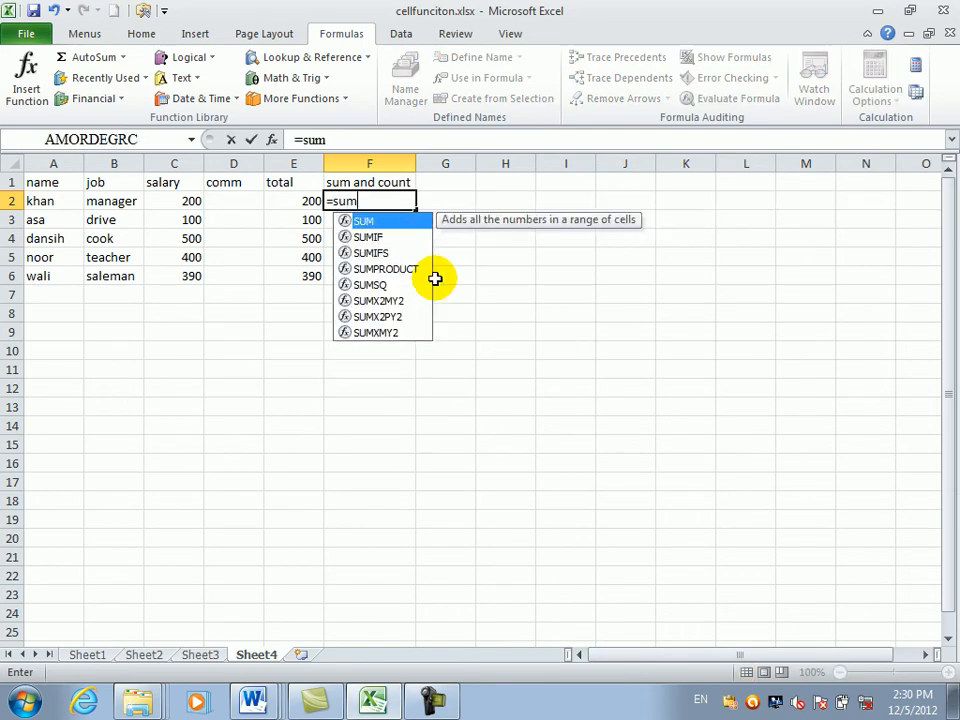
key(Tab)
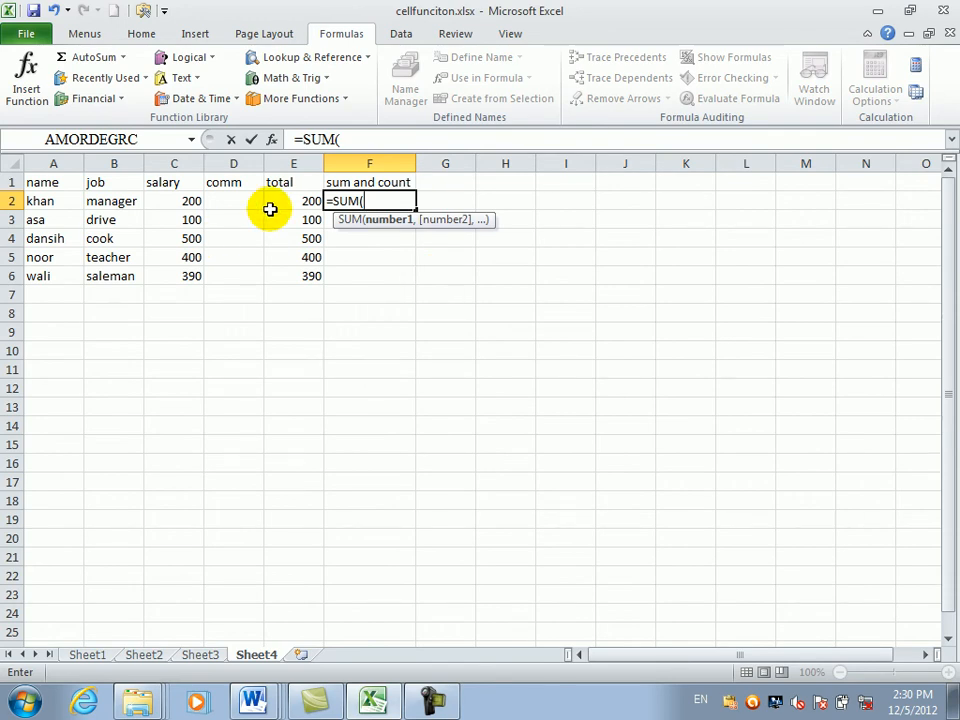
click(178, 206)
drag(178, 206, 181, 271)
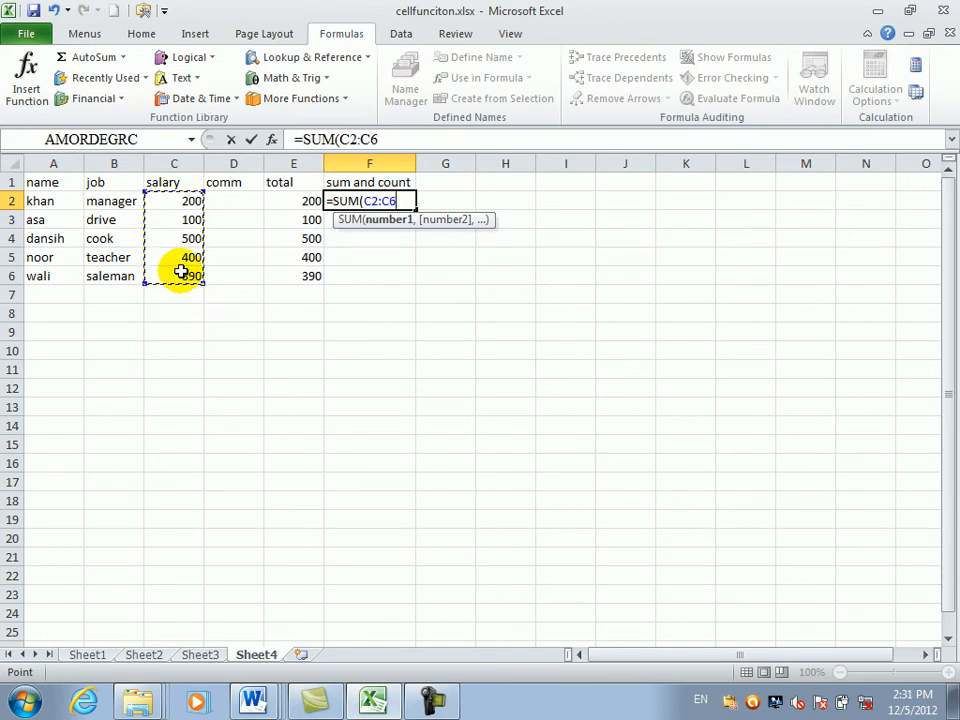
key(Return)
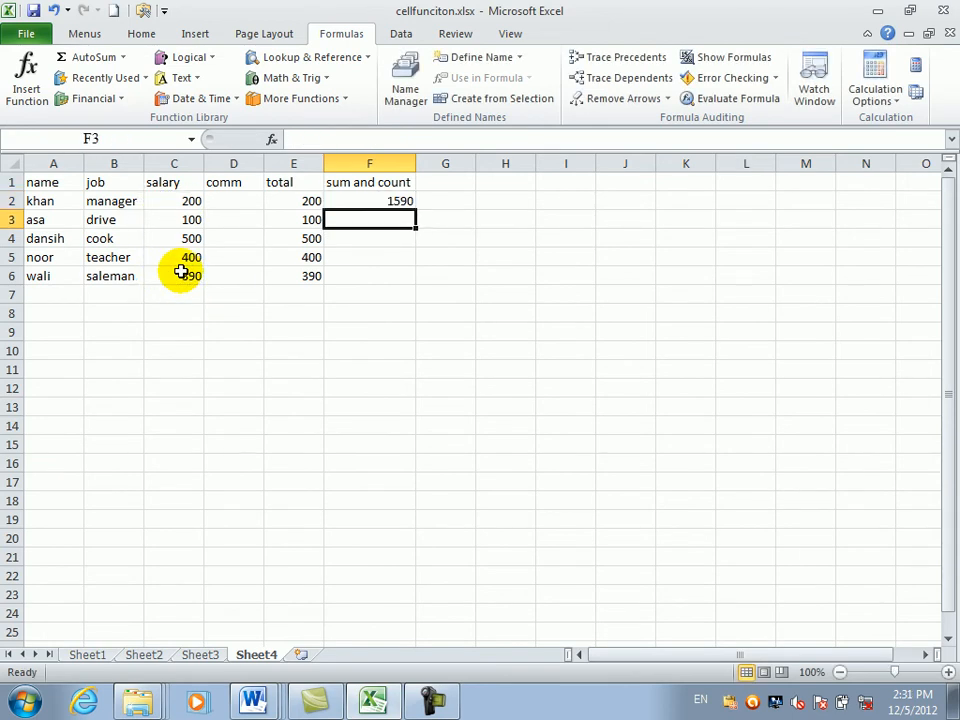
Extend the formula in F2 to =SUM(C2:C6)&"\"&COUNT(C2:C6) so it shows both sum and count
click(345, 200)
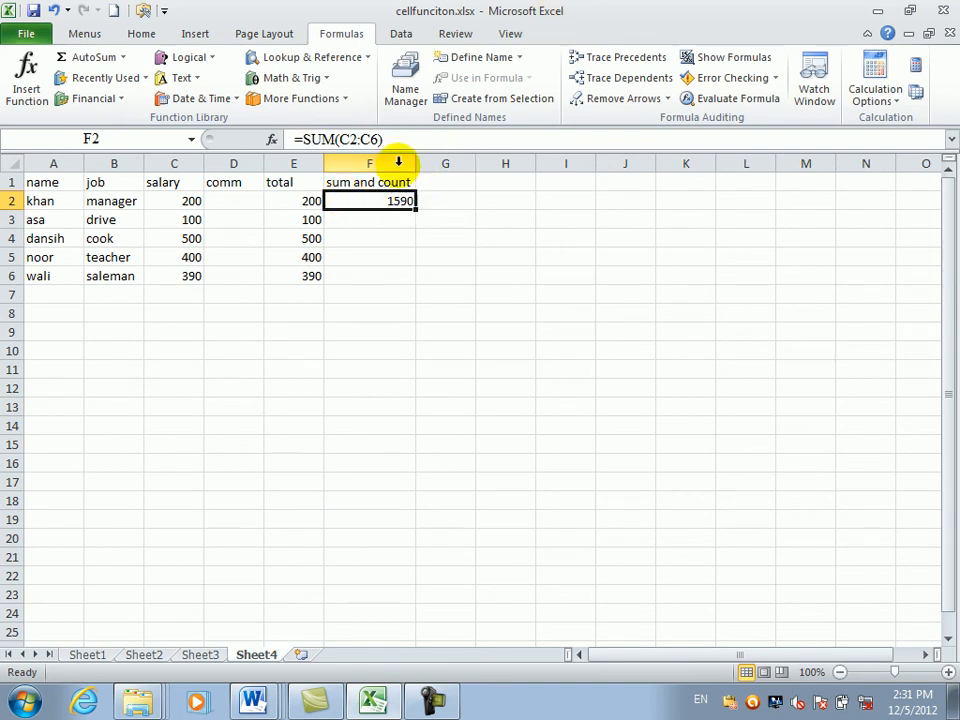
click(381, 139)
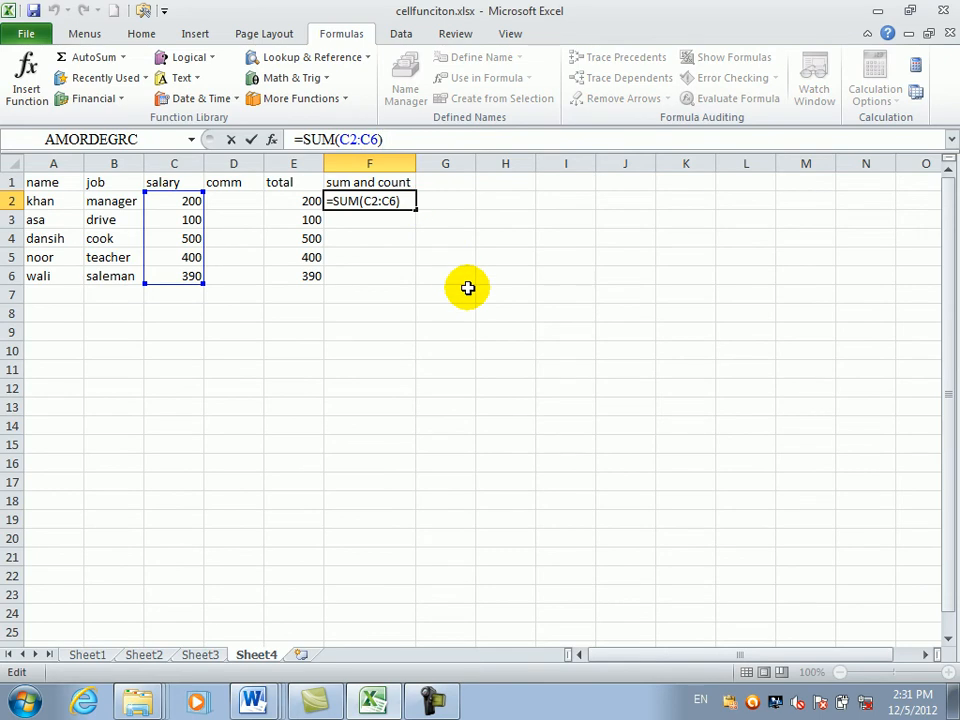
text(&"\")
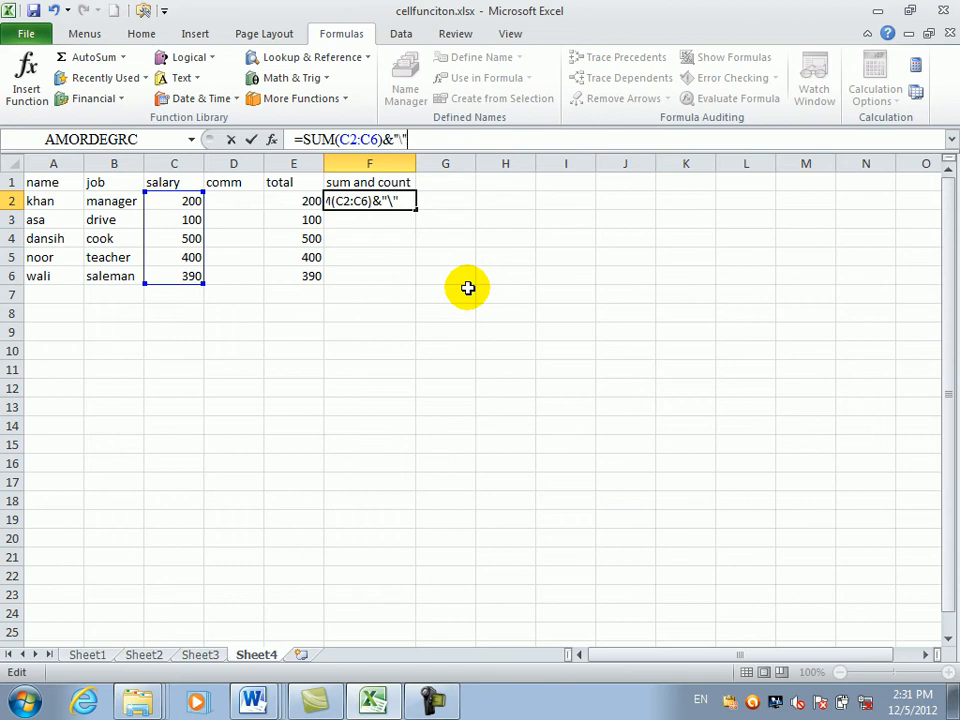
text(&count)
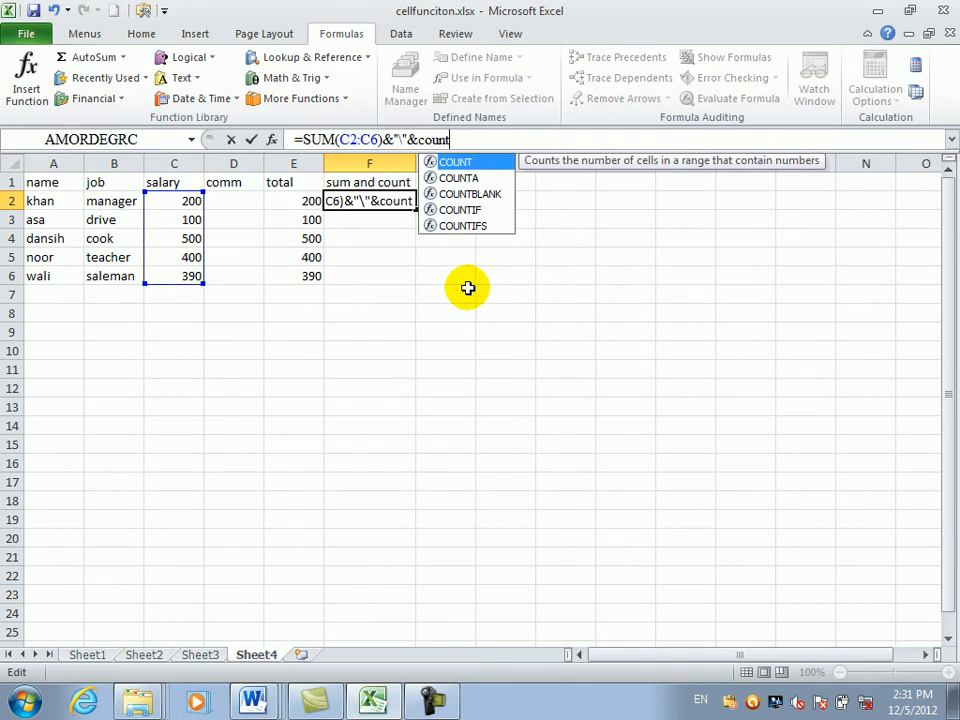
key(Tab)
drag(182, 191, 178, 275)
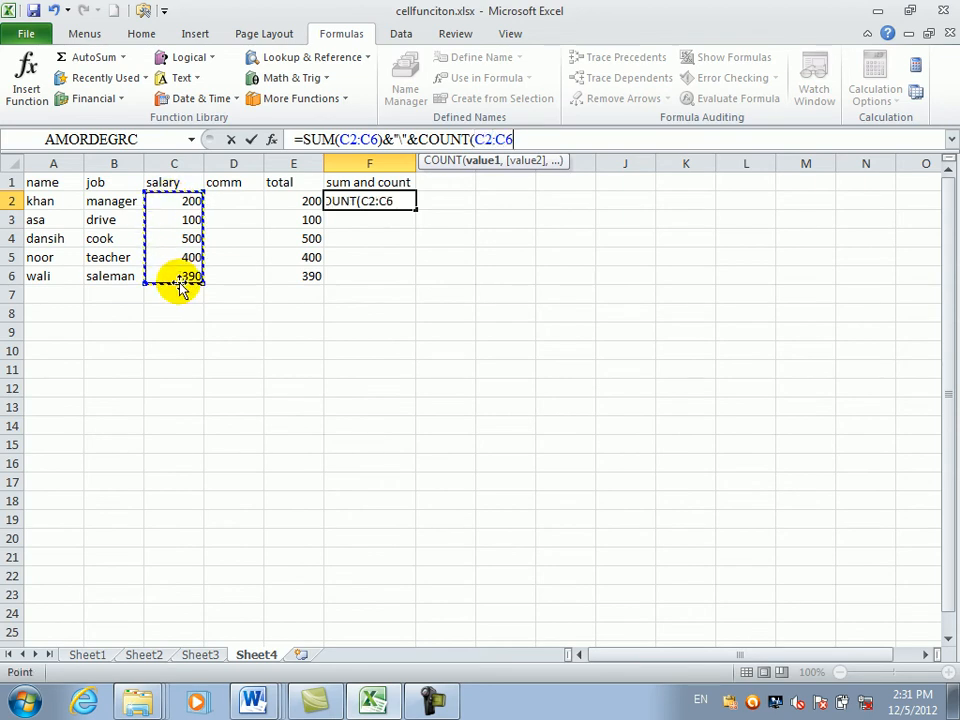
text())
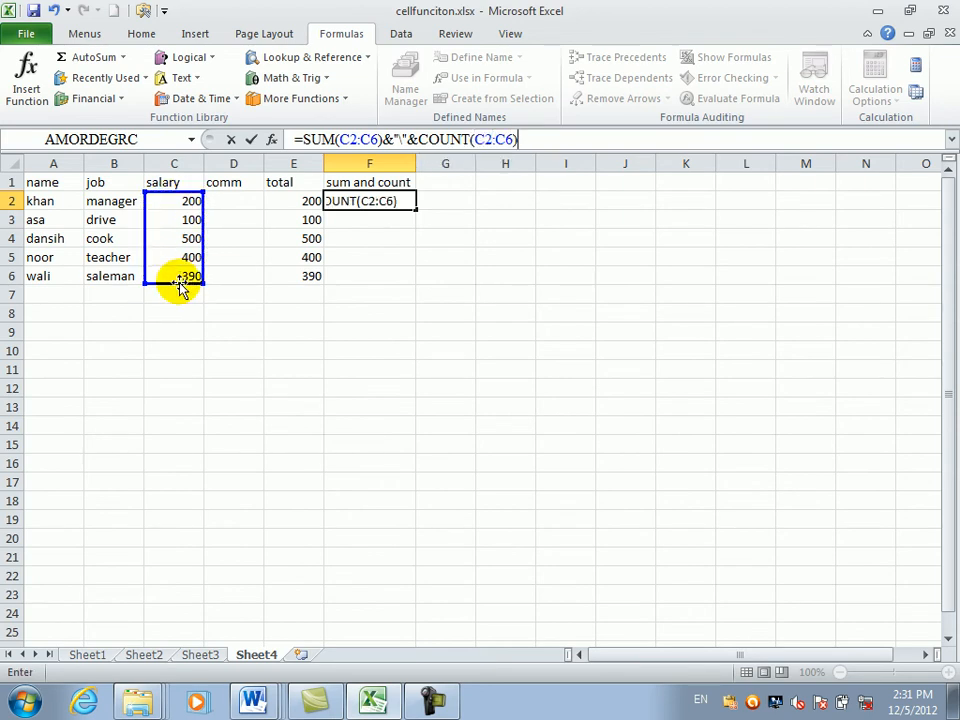
key(Return)
Copy the sum and count formula from F2 into a blank Notepad window, then return to the Excel sheet and leave F2 unchanged
click(346, 199)
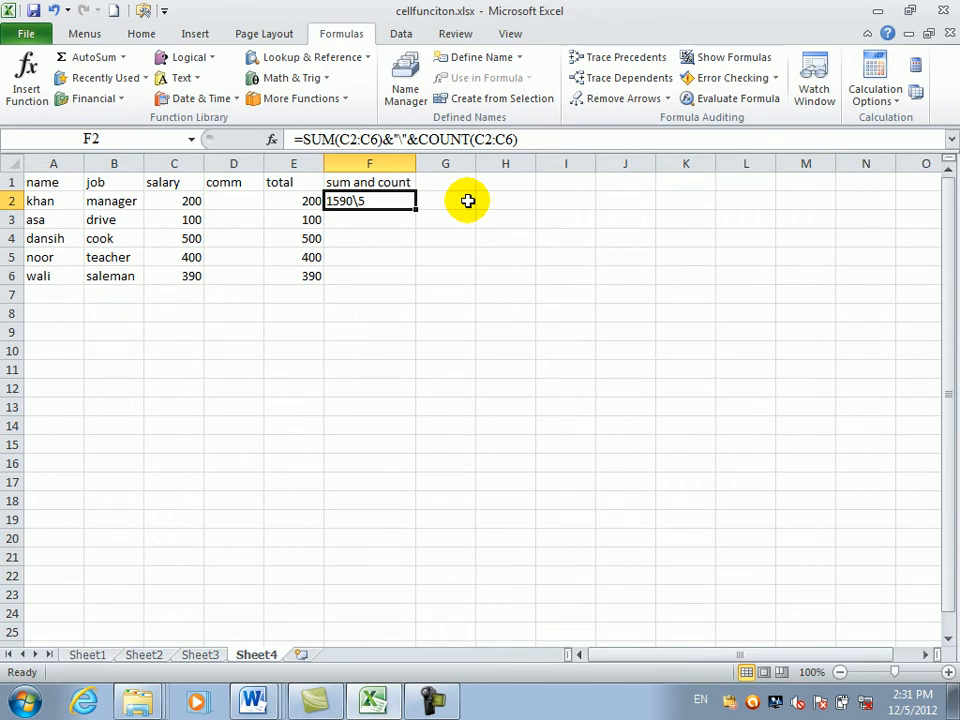
drag(527, 141, 279, 146)
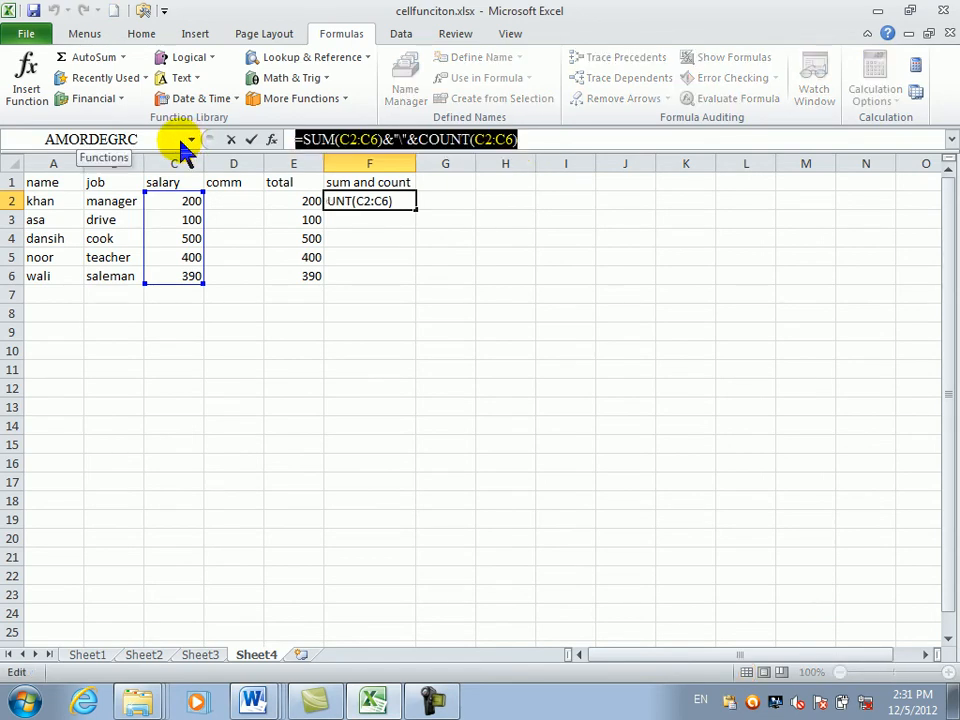
key(super+r)
text(notepa)
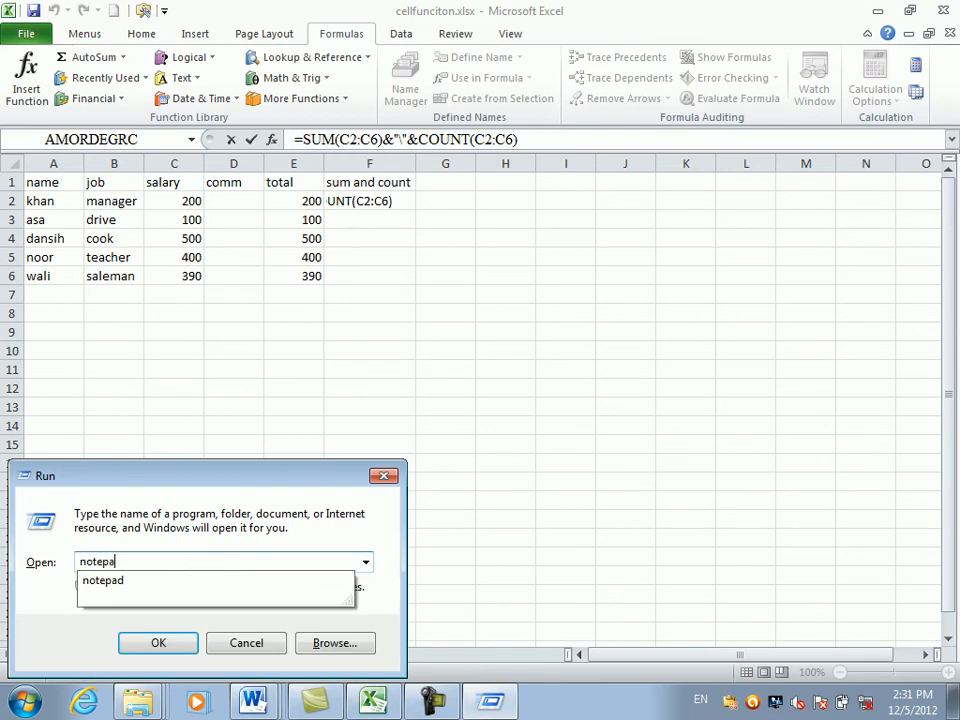
text(d)
key(Return)
double_click(846, 242)
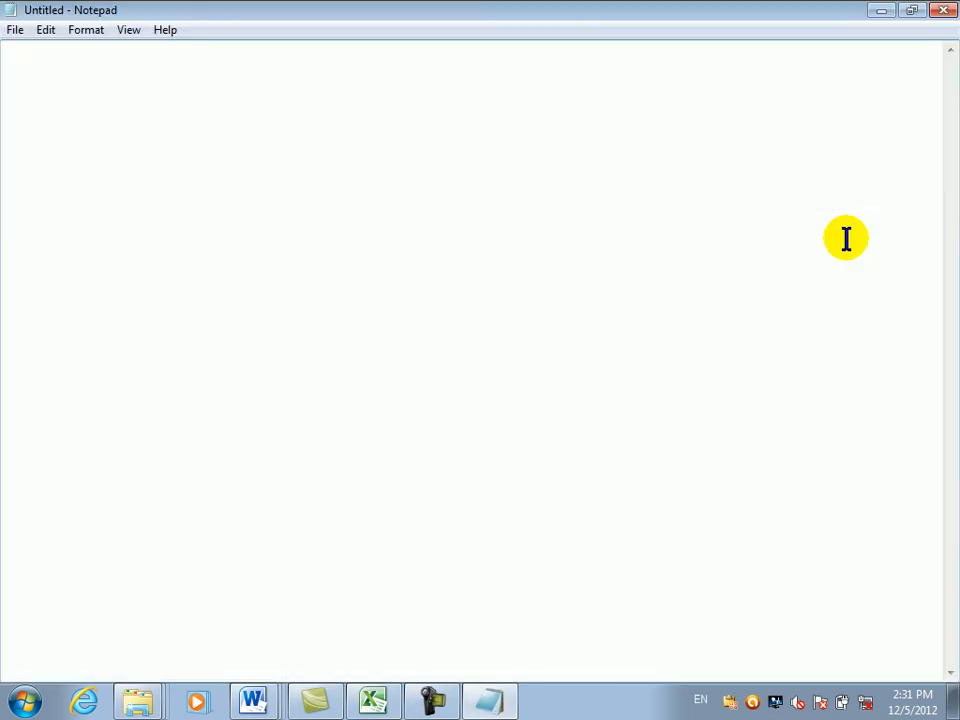
key(ctrl+v)
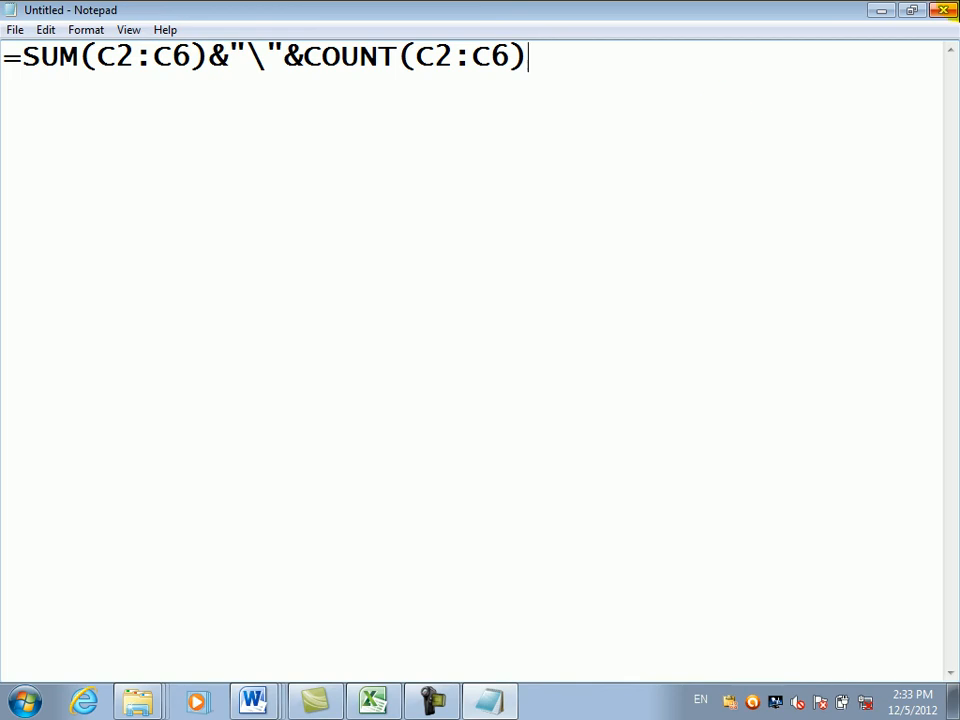
click(884, 12)
key(Return)
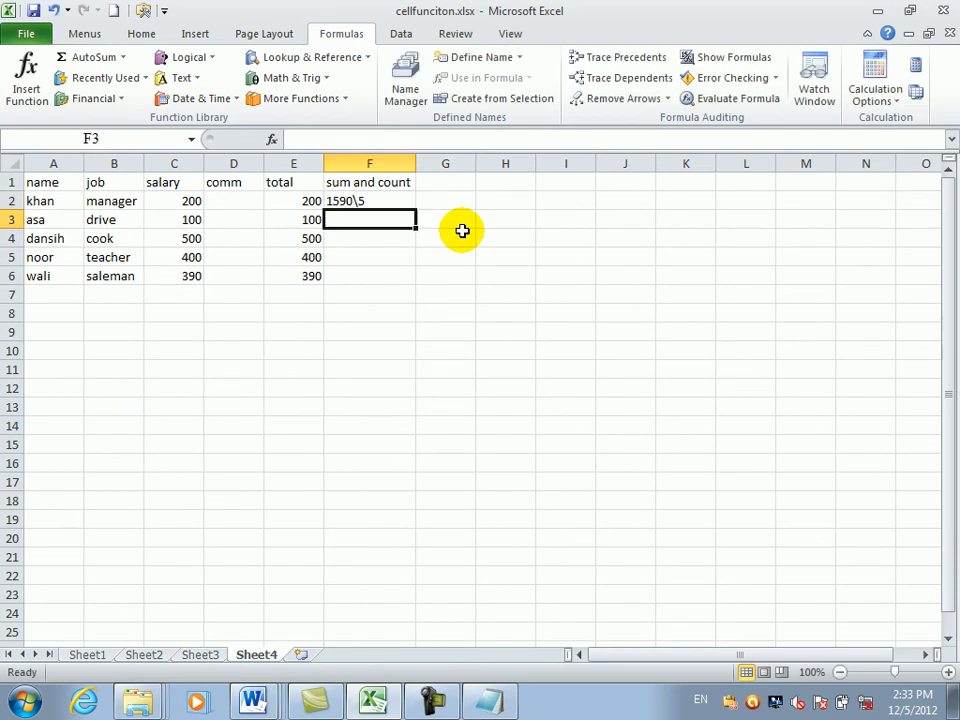
Add the heading "max and min" in cell G1 and fit column G to it
click(458, 210)
click(454, 194)
click(448, 185)
text(max)
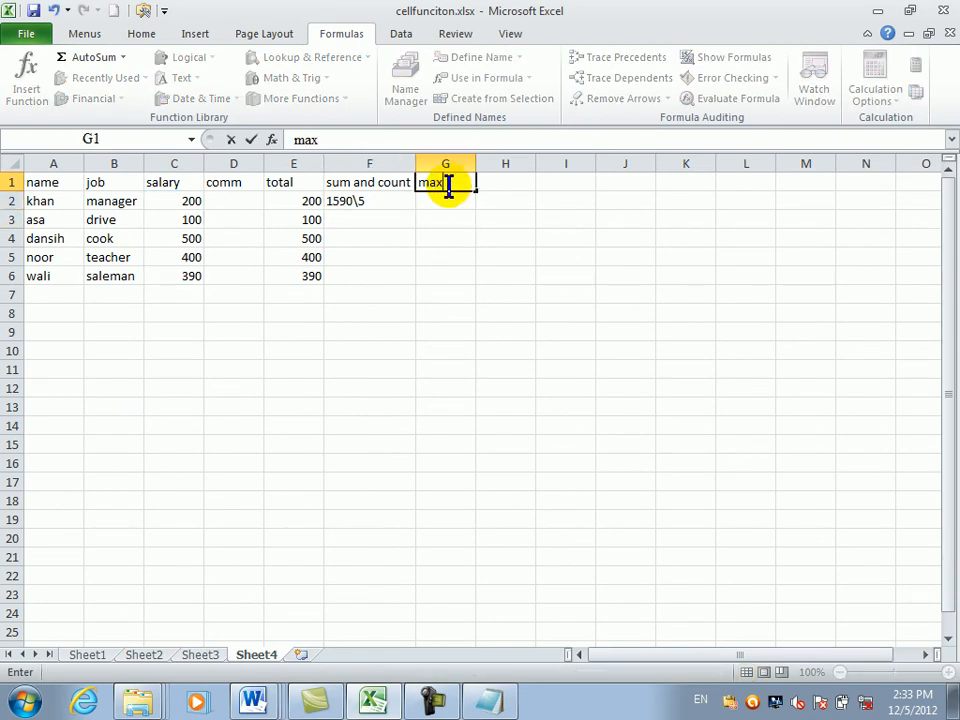
text( and min)
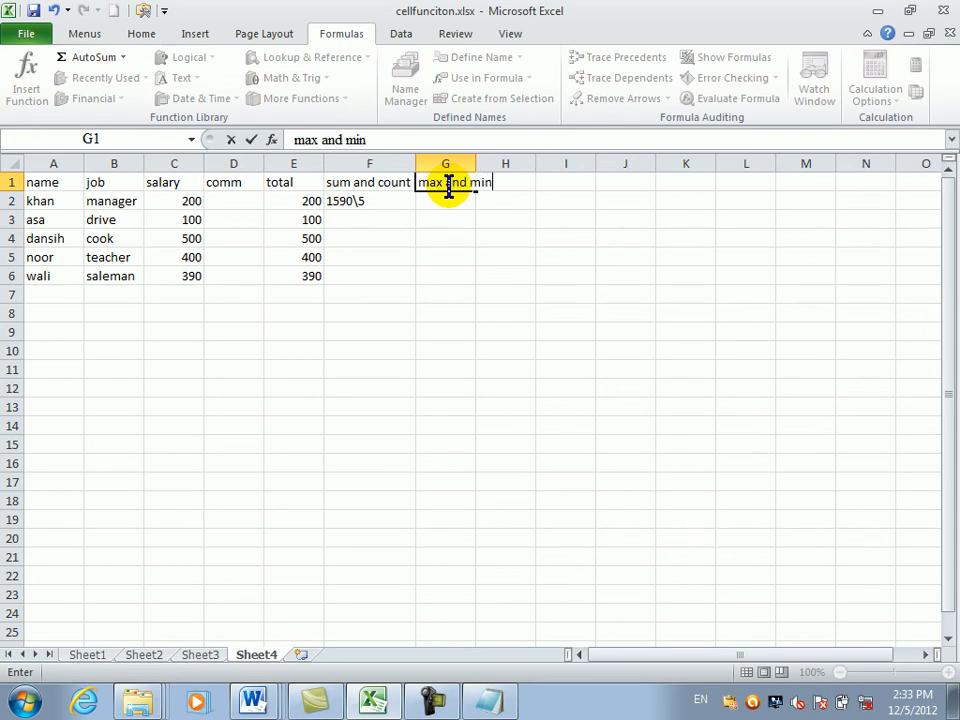
key(Return)
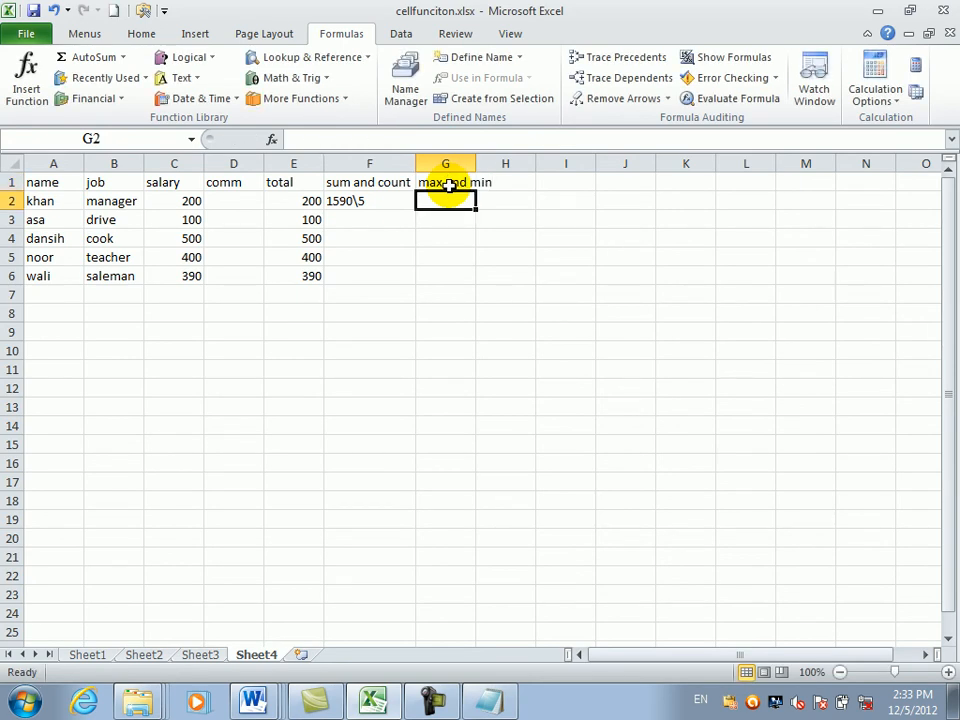
double_click(478, 162)
Start a formula in G2 with the MAX function over the totals in E2:E6
text(=)
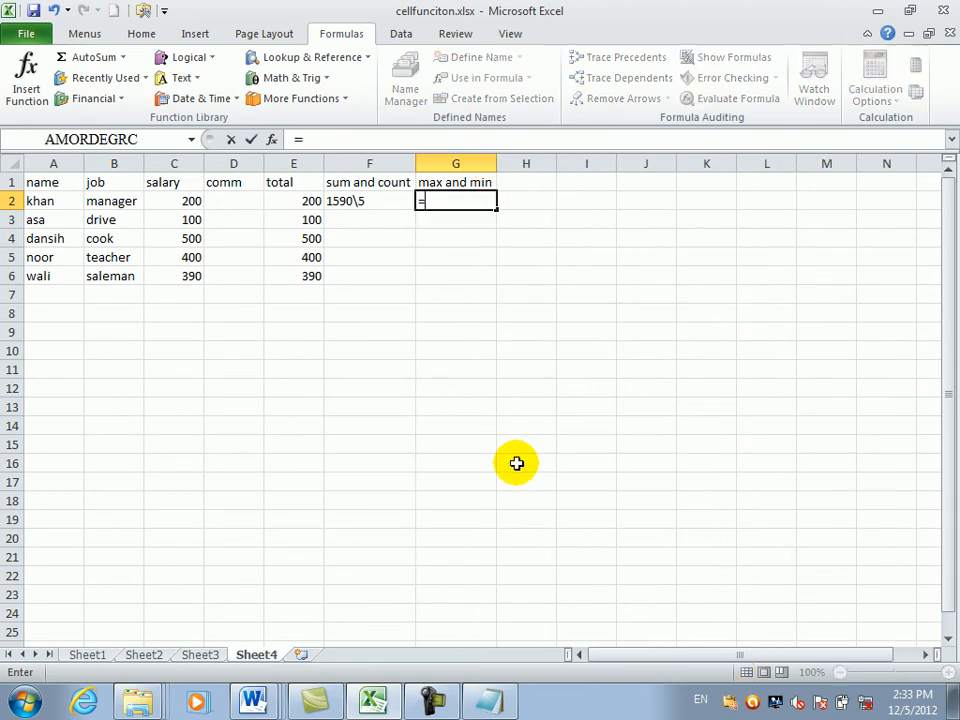
text(ma)
key(Tab)
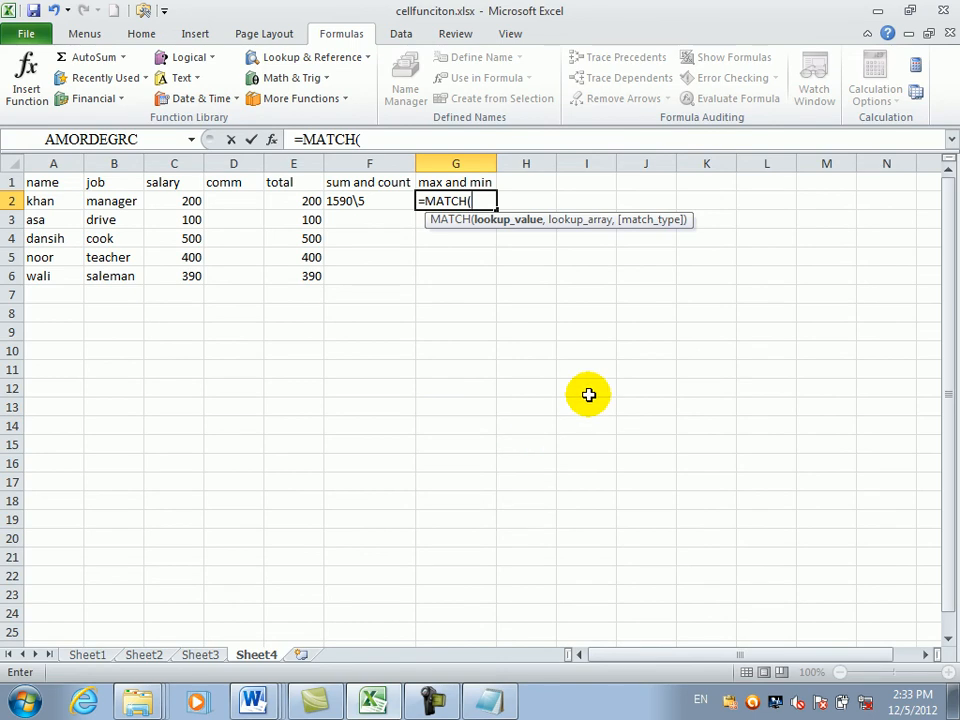
key(BackSpace)
key(BackSpace)
key(BackSpace)
key(BackSpace)
text(x)
key(Tab)
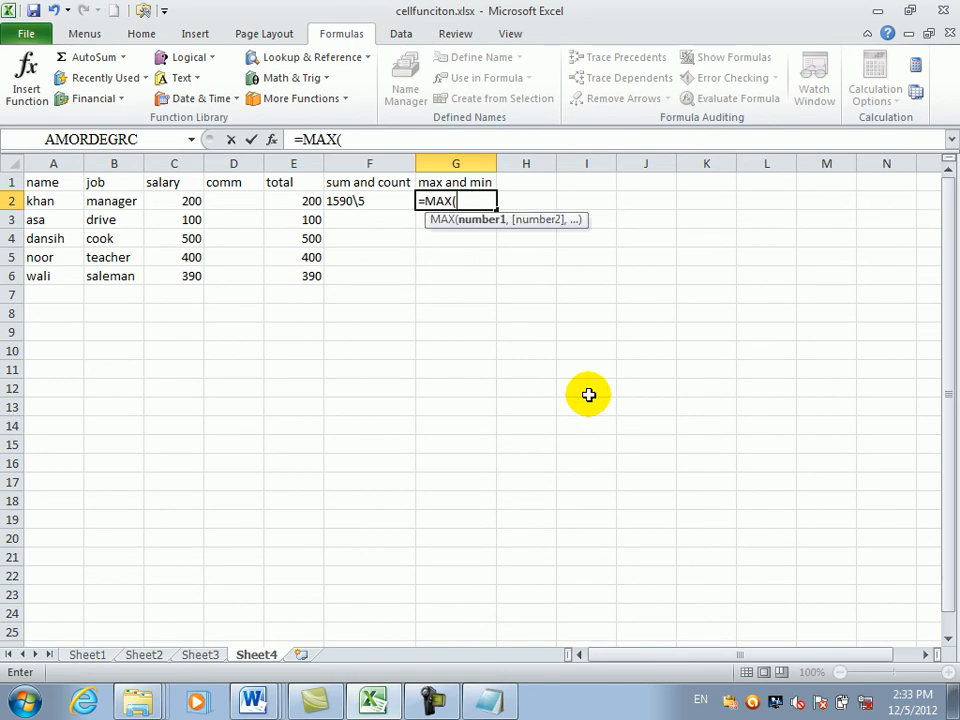
drag(292, 200, 295, 285)
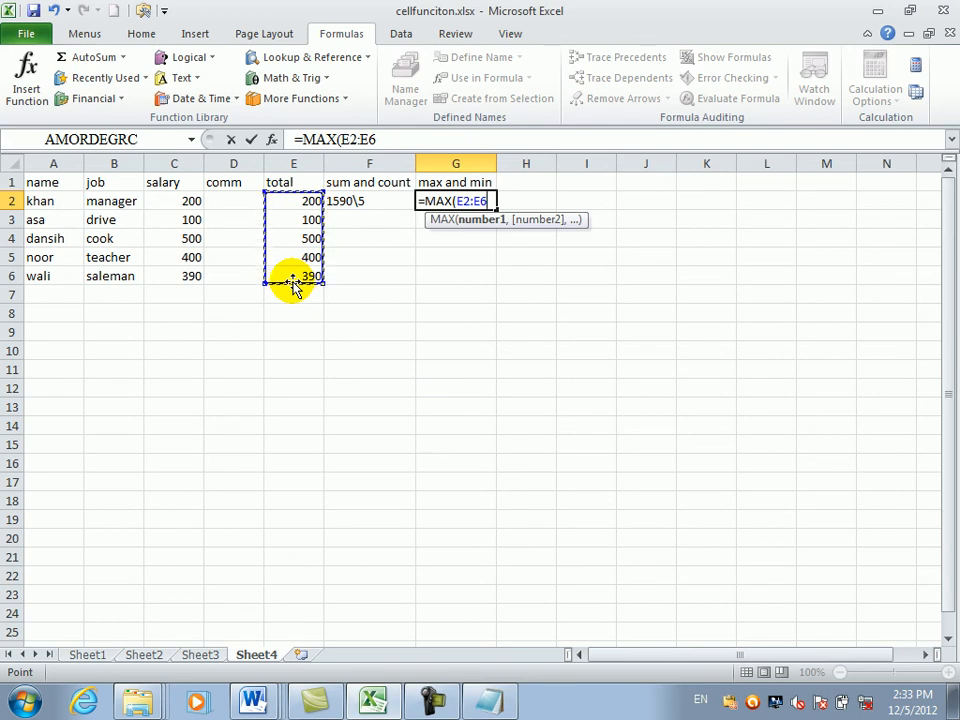
Complete the G2 formula by appending &"\"&MIN(E2:E6), accepting the closing-parenthesis correction
text()&"\")
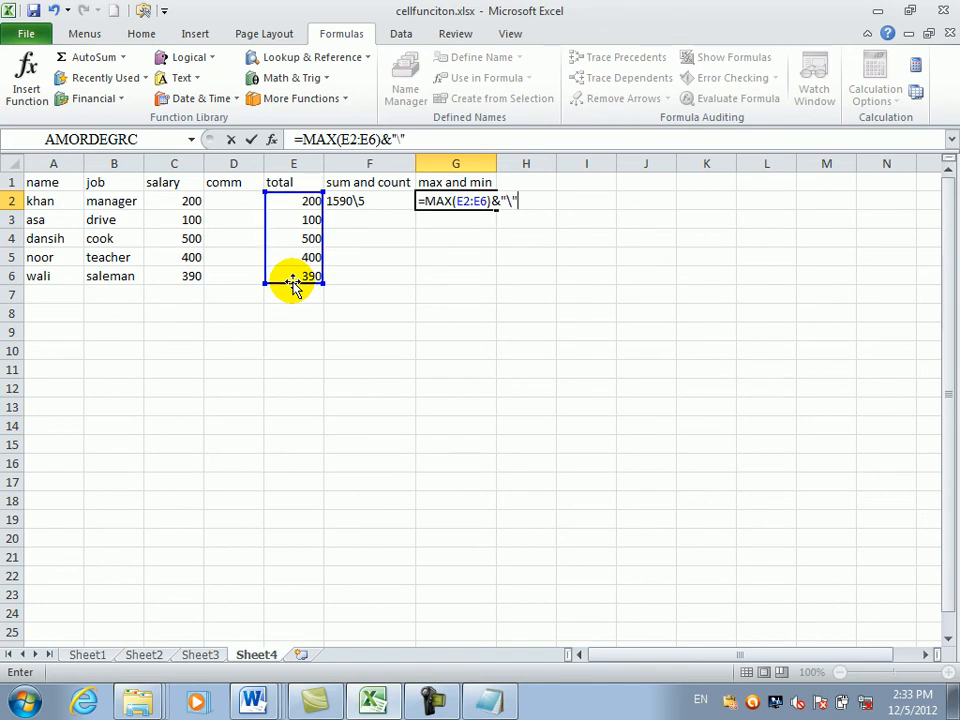
text(&)
text(min)
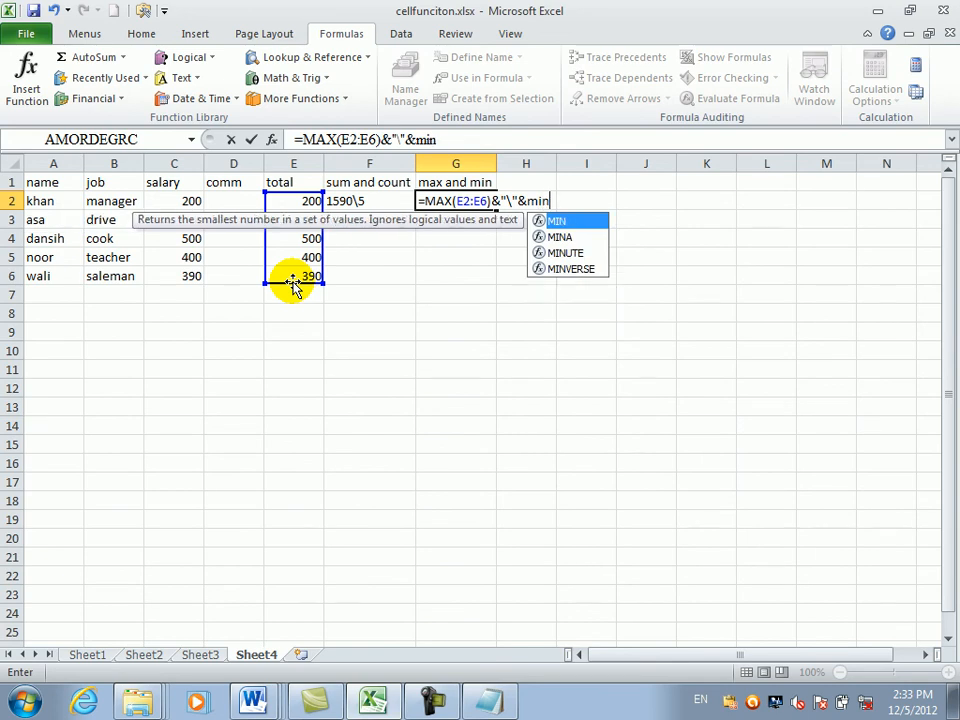
key(Tab)
drag(290, 199, 296, 280)
key(Return)
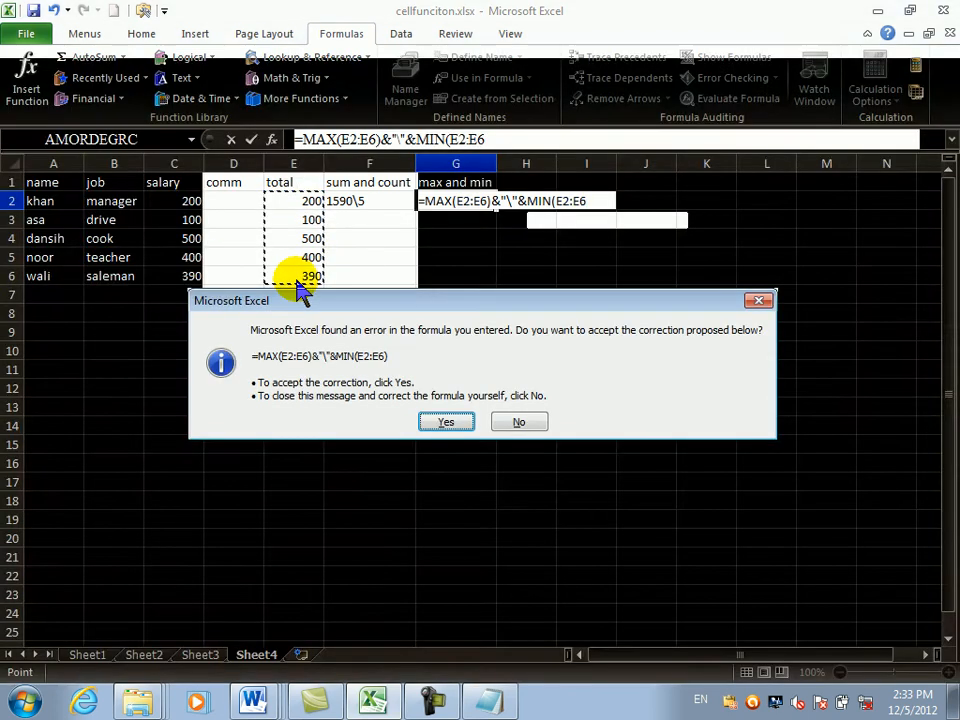
key(Return)
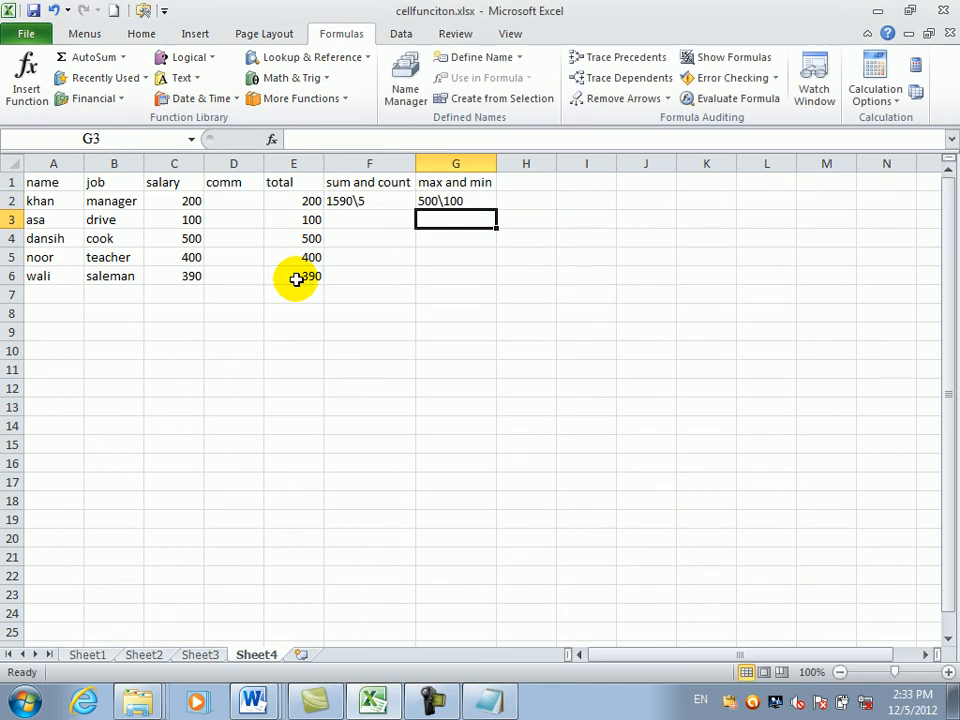
click(470, 200)
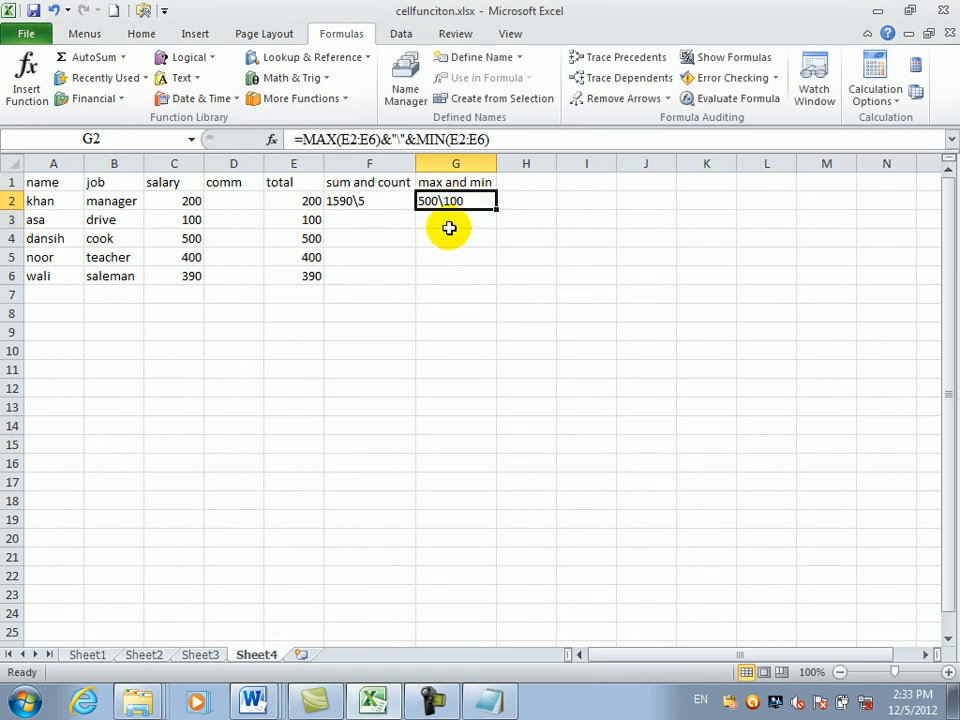
click(529, 199)
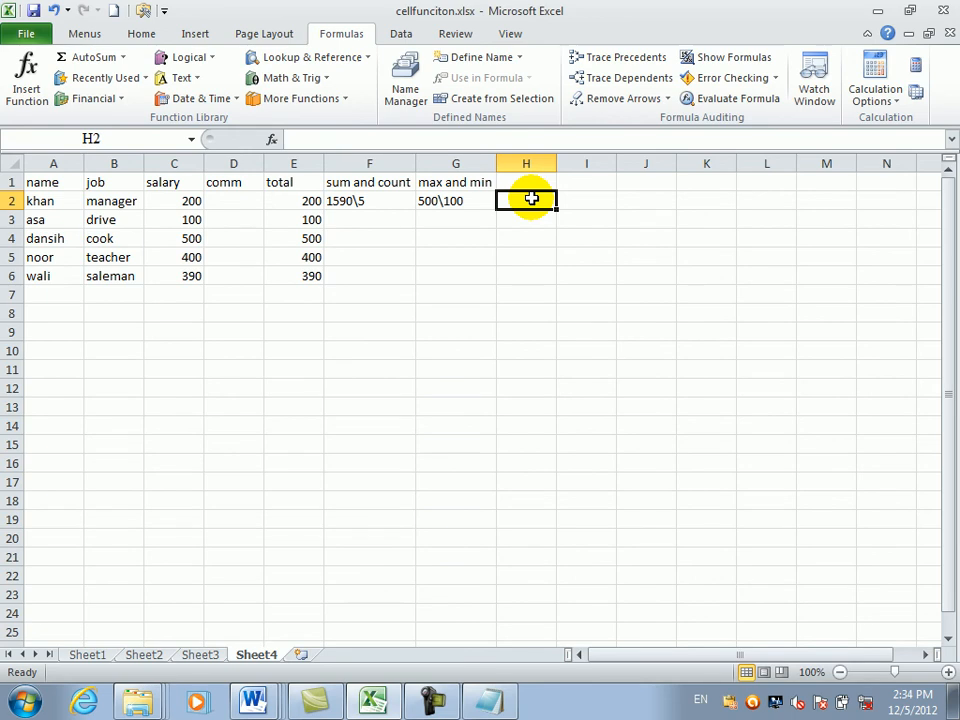
Add the heading "count and countA" in cell H1 and fit column H to it
key(Up)
text(co)
key(BackSpace)
key(BackSpace)
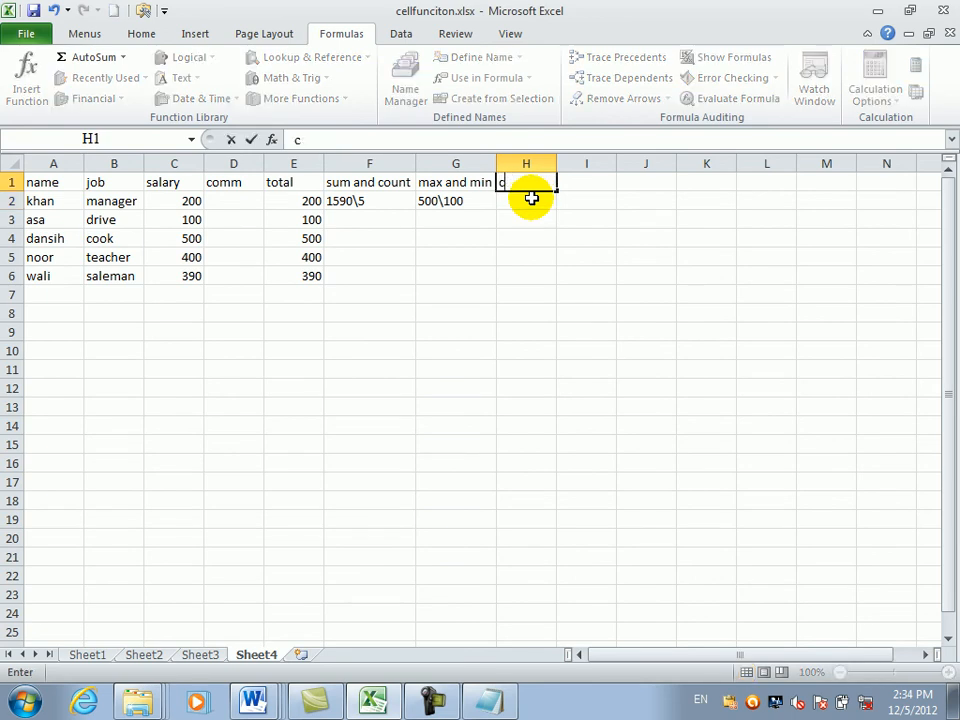
text(count and count)
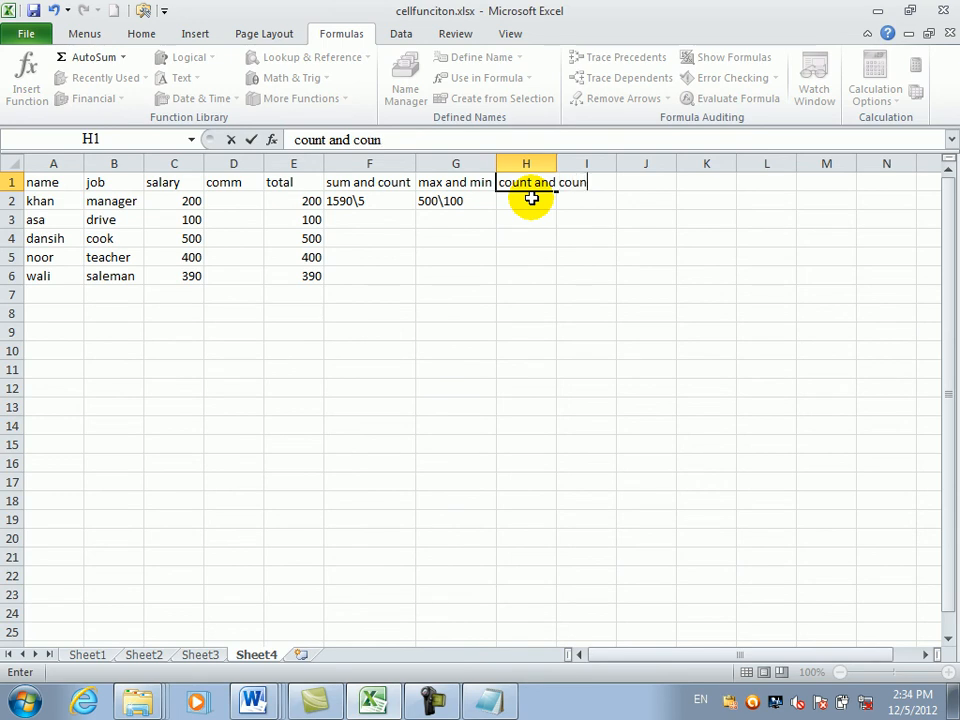
text(A)
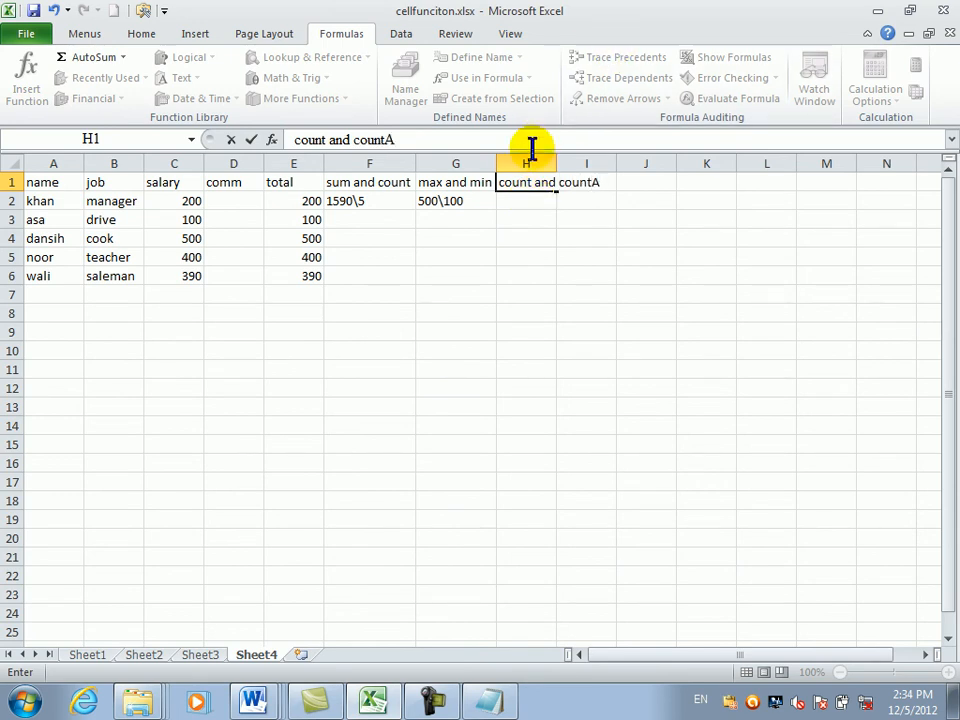
double_click(556, 162)
Enter a COUNT formula over E2:E7 in cell H2
click(538, 201)
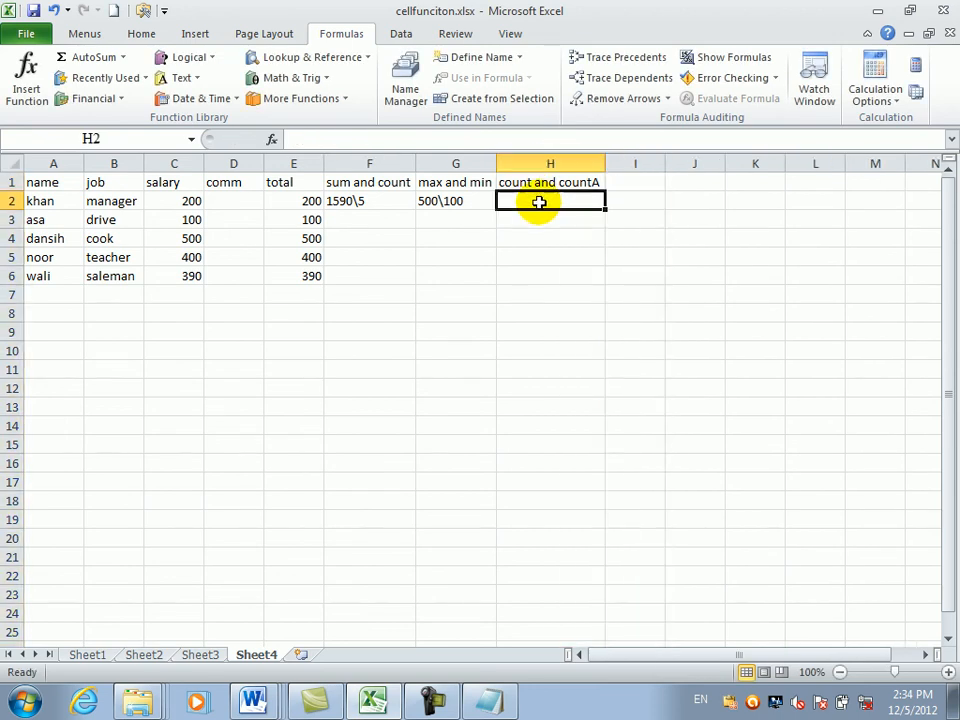
text(=)
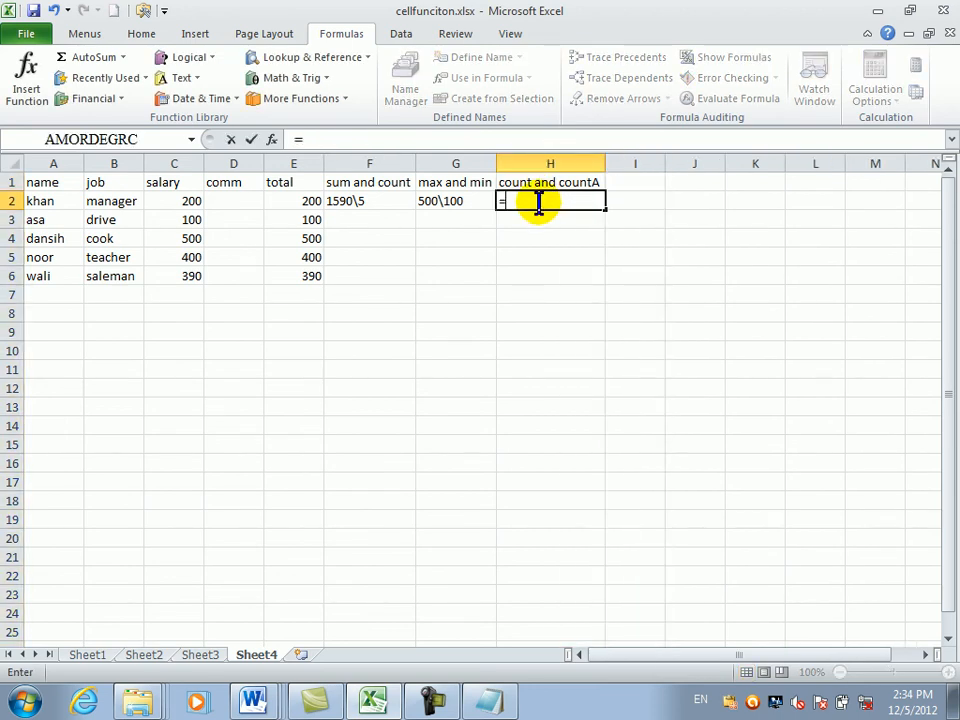
text(coun)
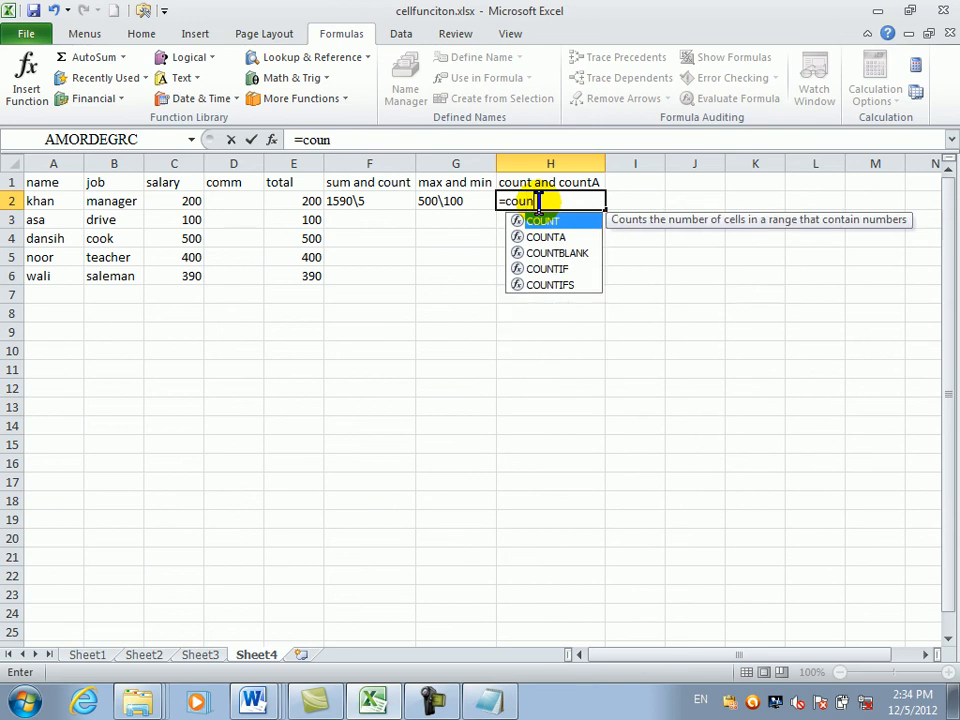
key(Tab)
drag(311, 201, 310, 293)
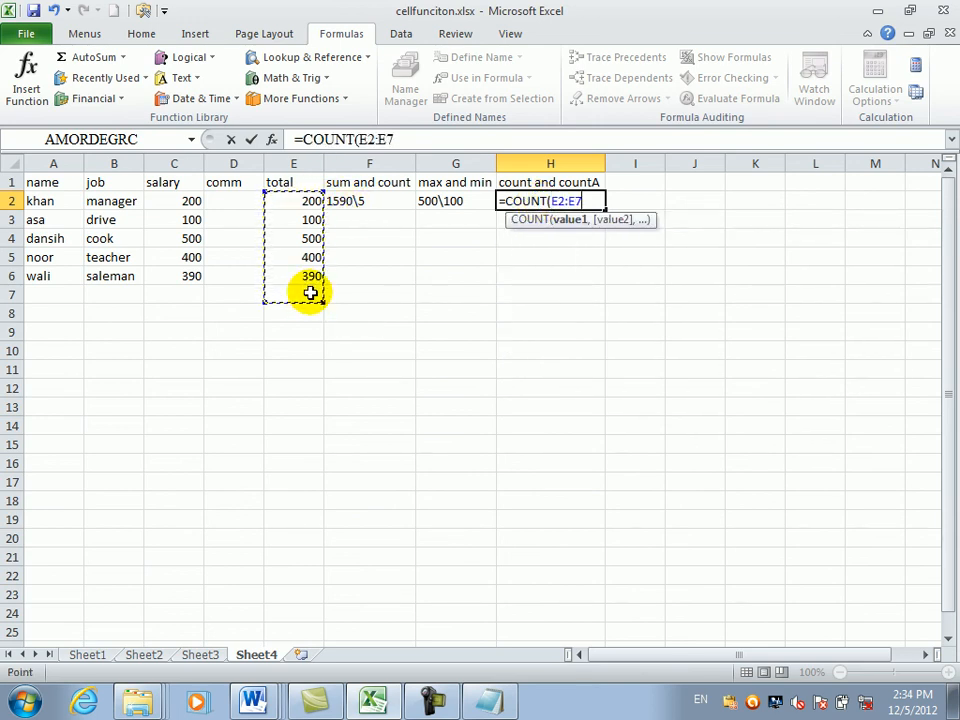
text())
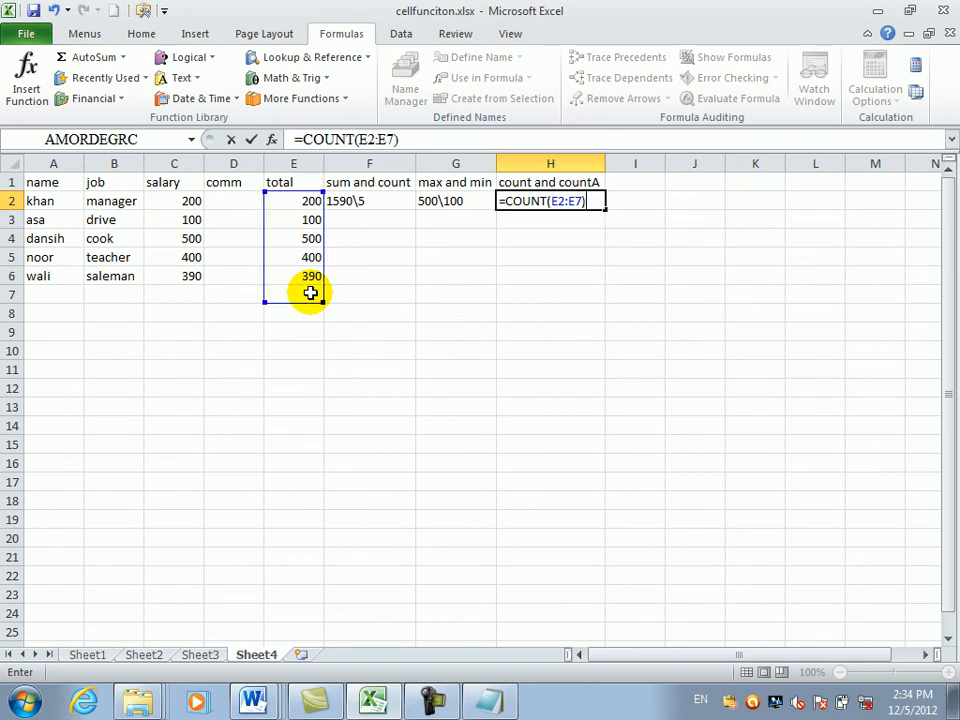
key(Up)
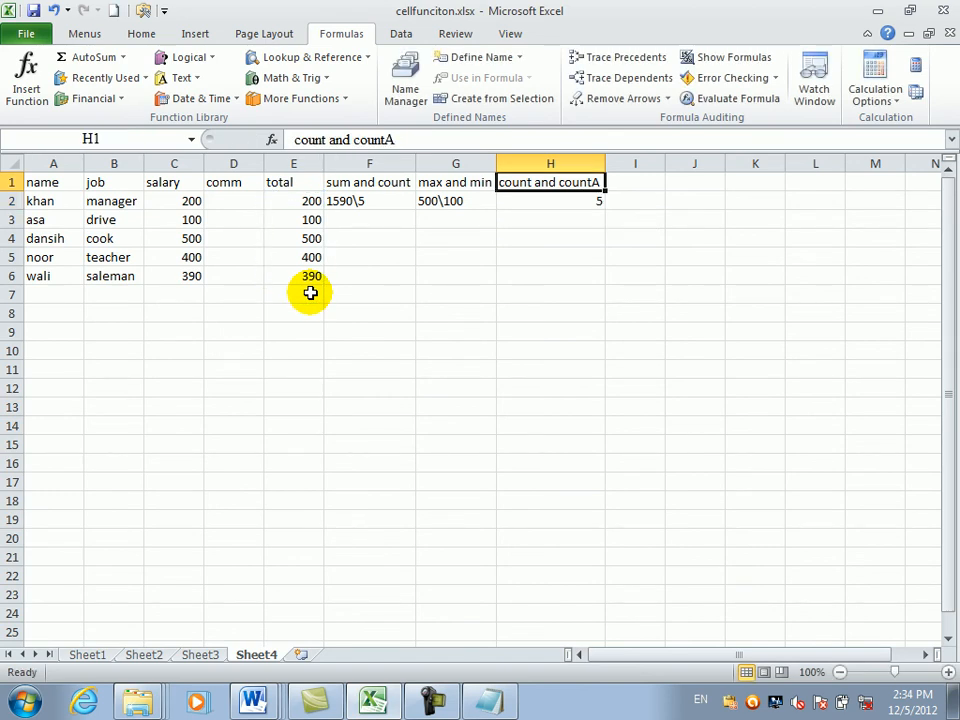
Extend the H2 formula with &"\"&COUNTA(A1:E7), accepting the closing-parenthesis correction
click(574, 199)
double_click(578, 201)
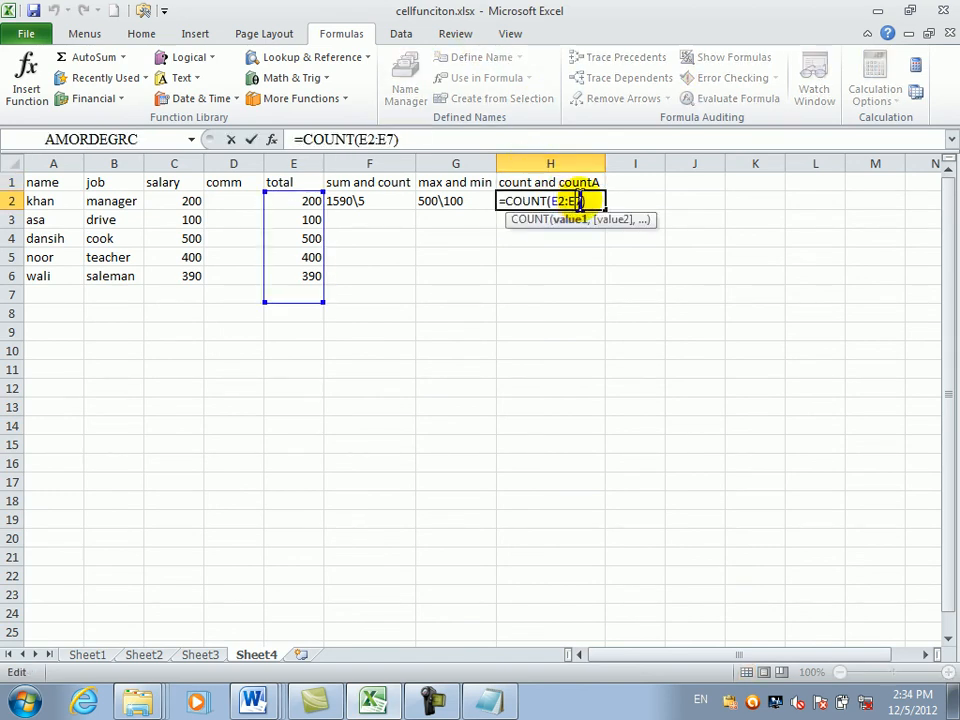
click(590, 201)
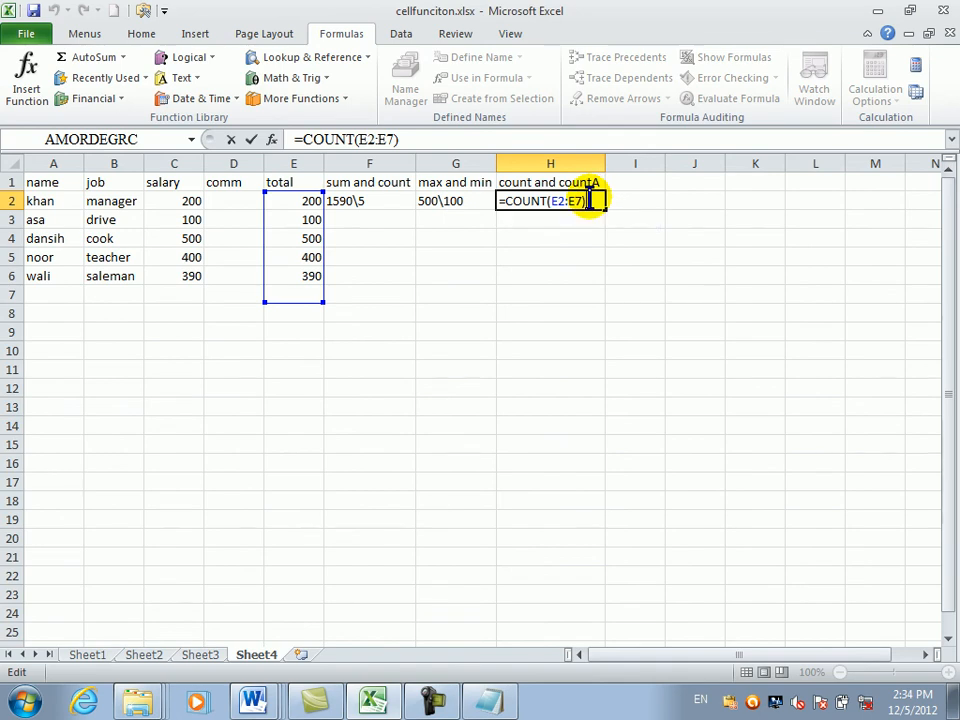
text(&"\)
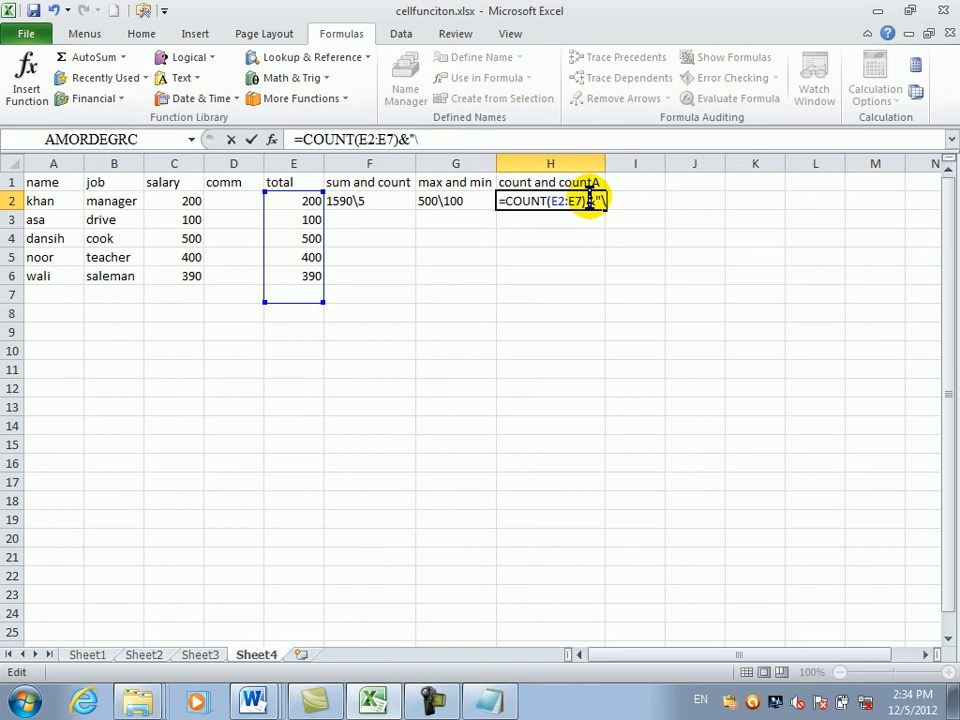
text("&count)
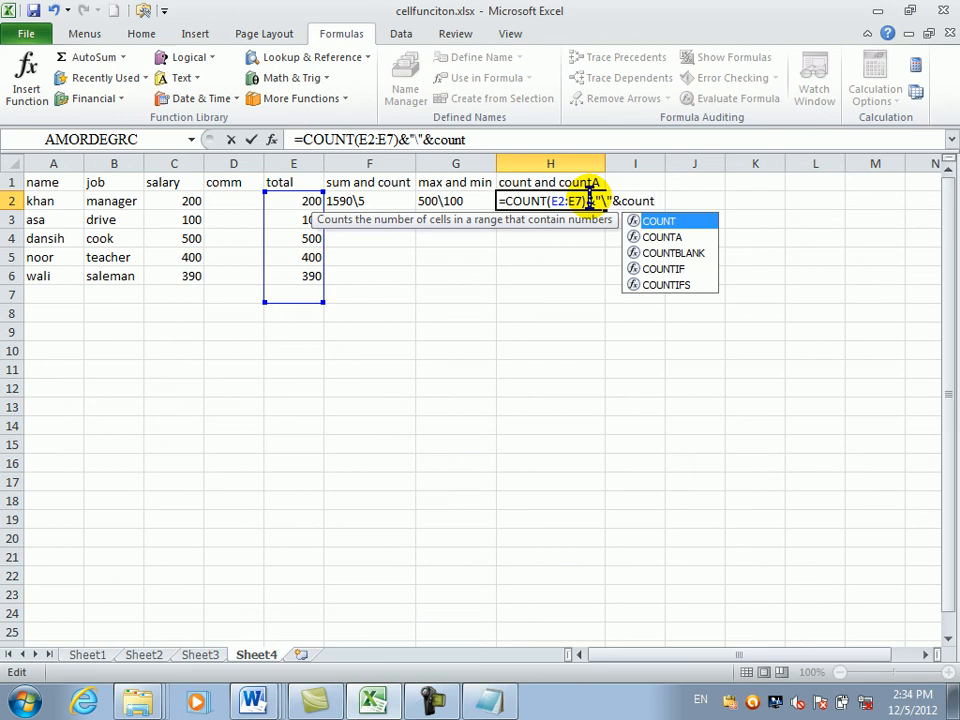
text(a)
key(Tab)
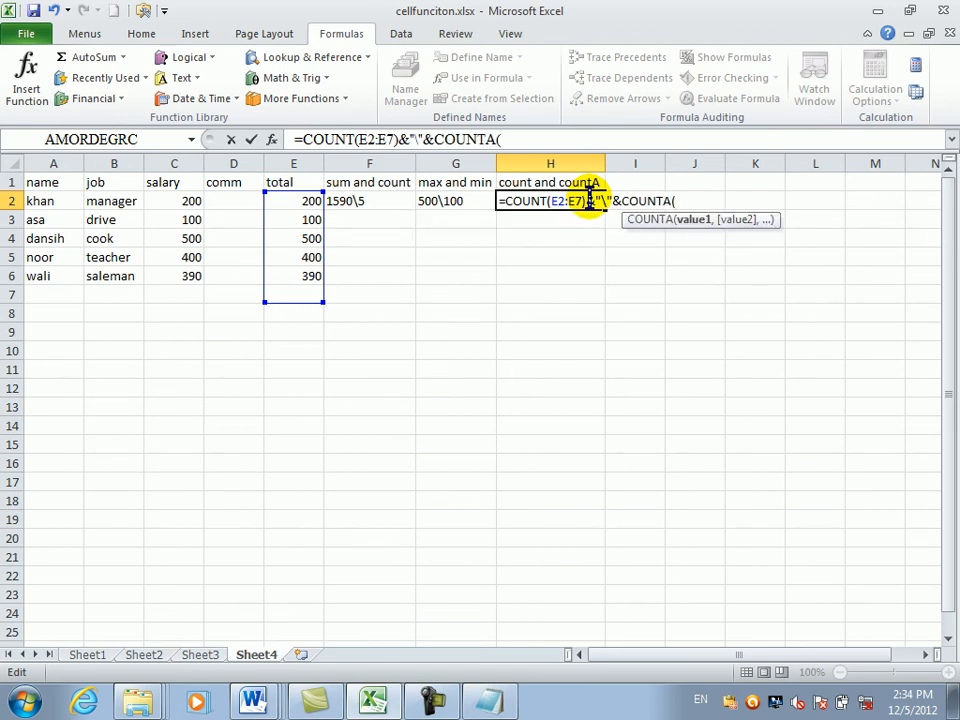
drag(36, 183, 285, 289)
key(Return)
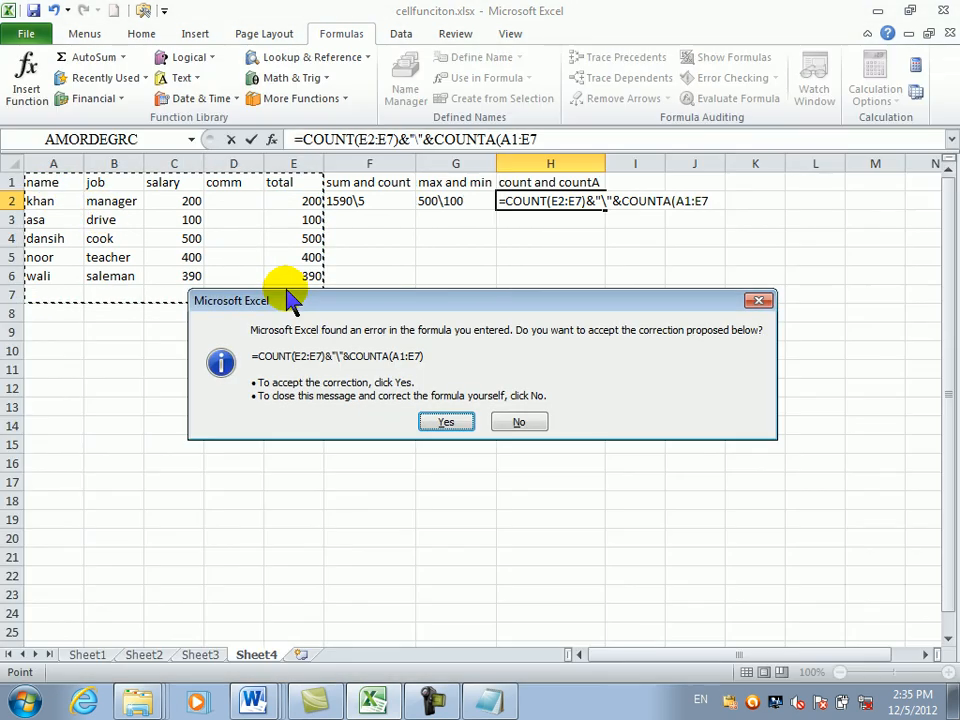
key(Return)
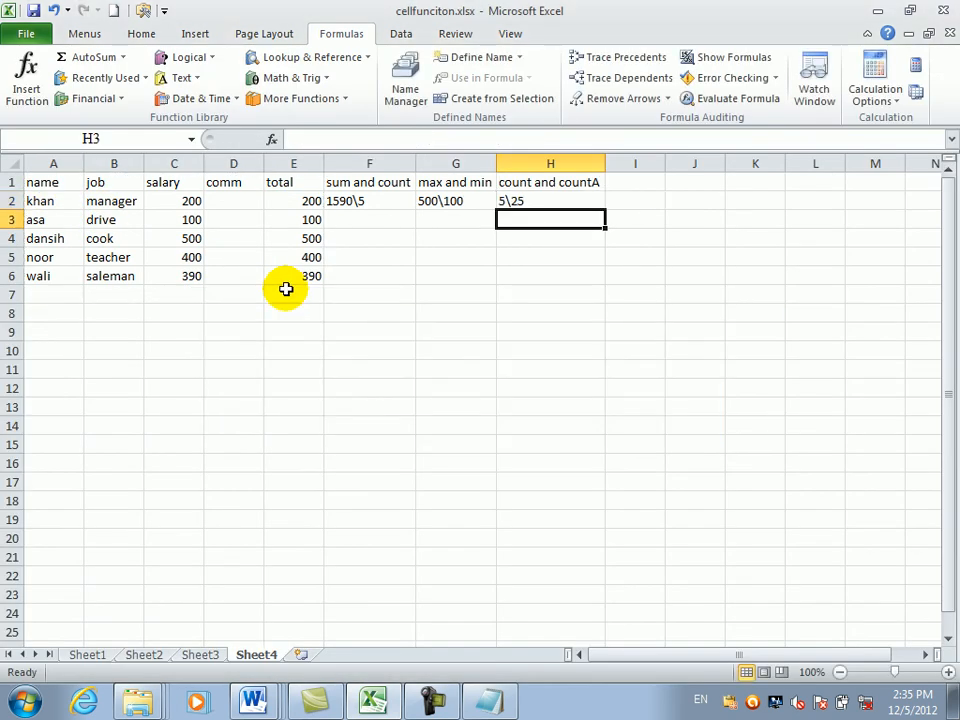
click(544, 202)
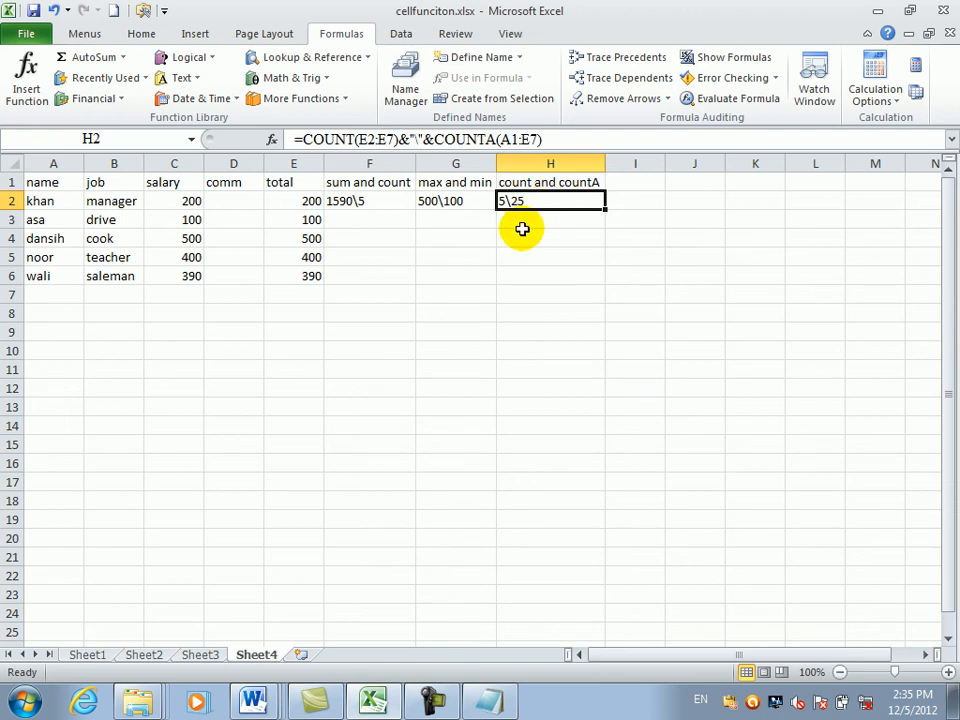
click(439, 298)
click(388, 459)
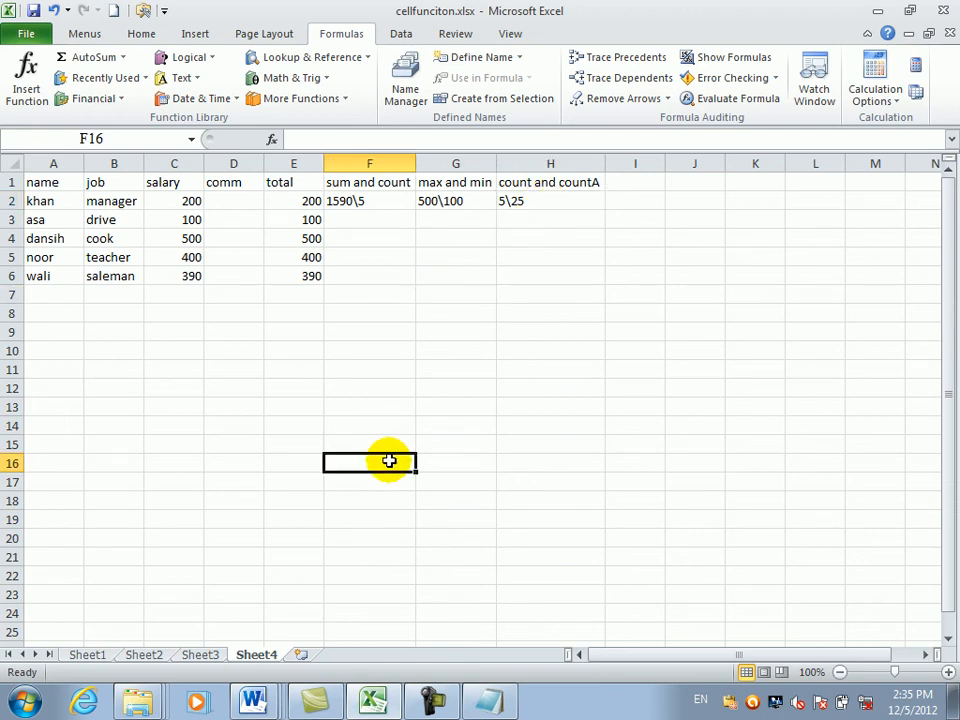
click(369, 434)
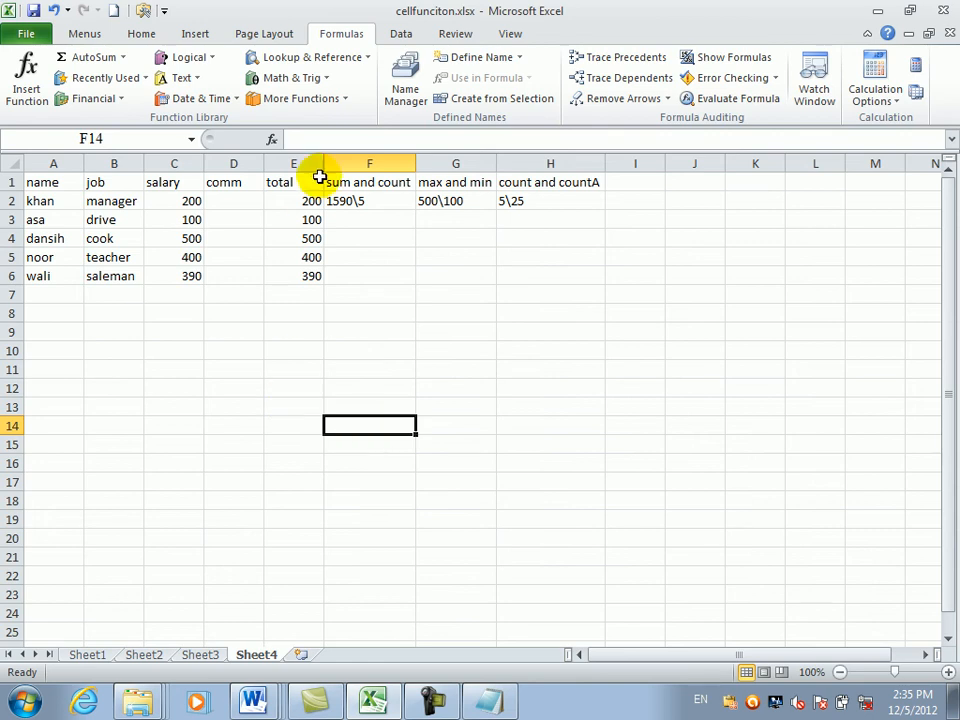
Draw an ActiveX command button about 170 wide by 88 high over columns I to L, around rows 7 to 12
click(143, 11)
click(156, 48)
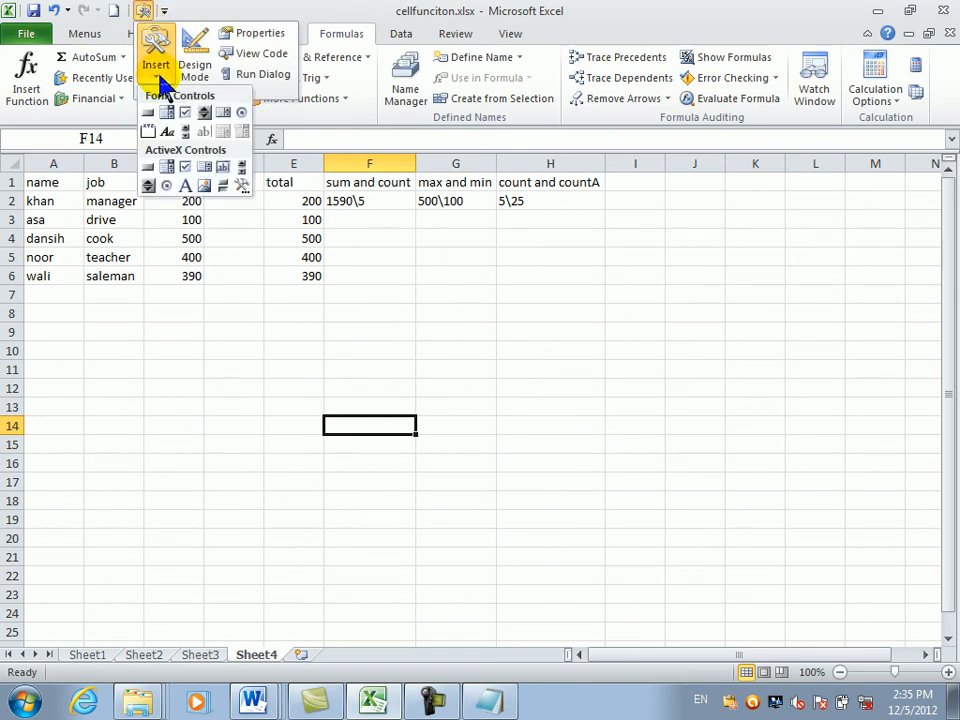
click(151, 168)
drag(615, 289, 826, 398)
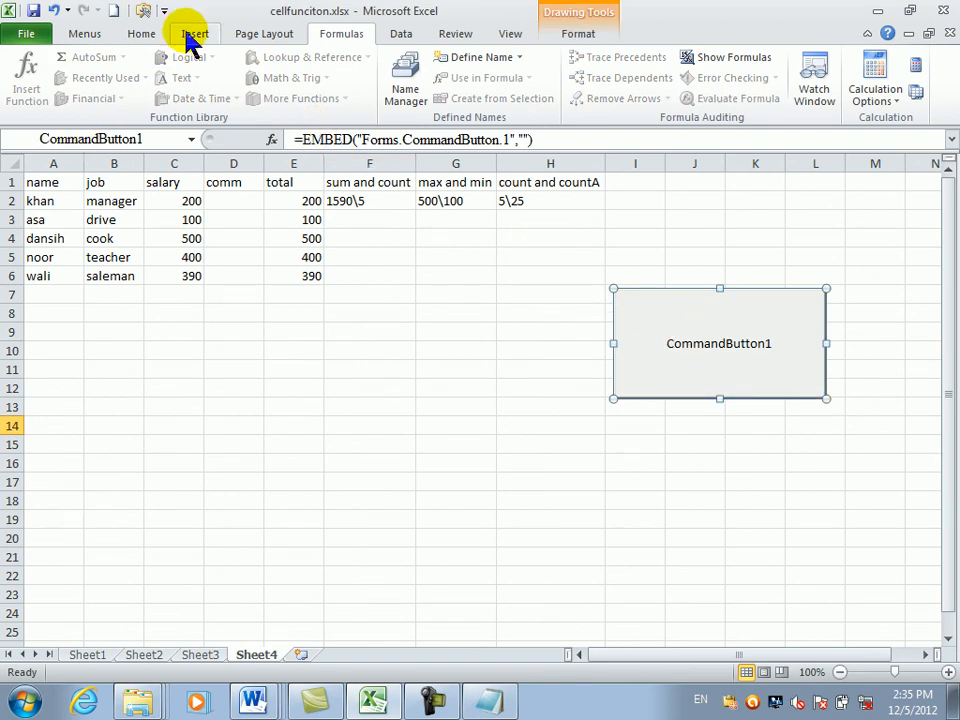
Open the command button's properties and clear its Caption
right_click(702, 325)
right_click(700, 326)
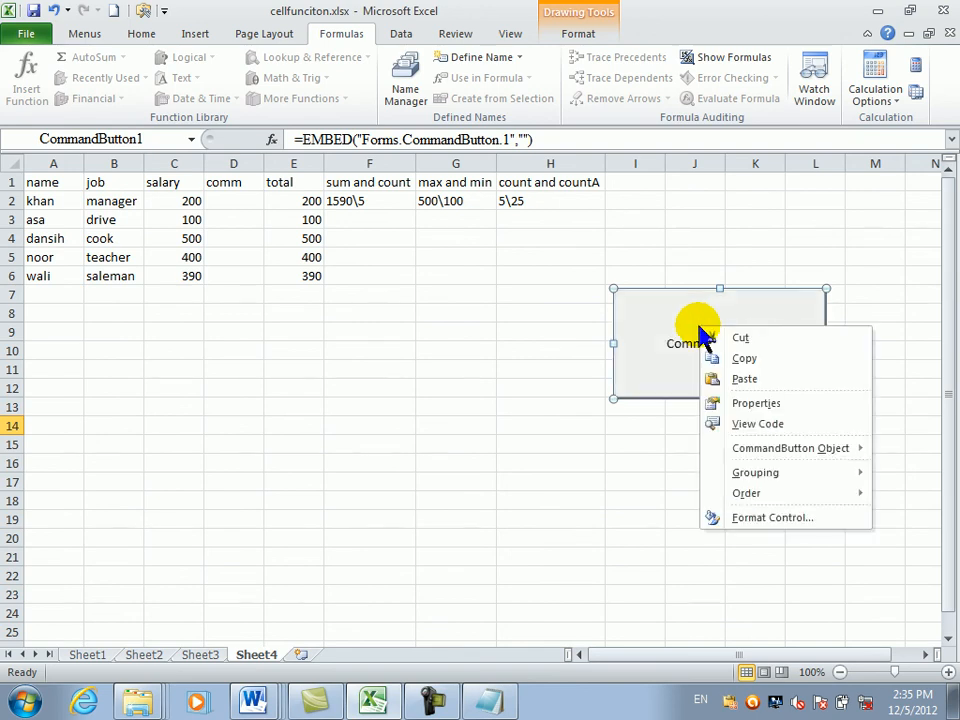
click(722, 403)
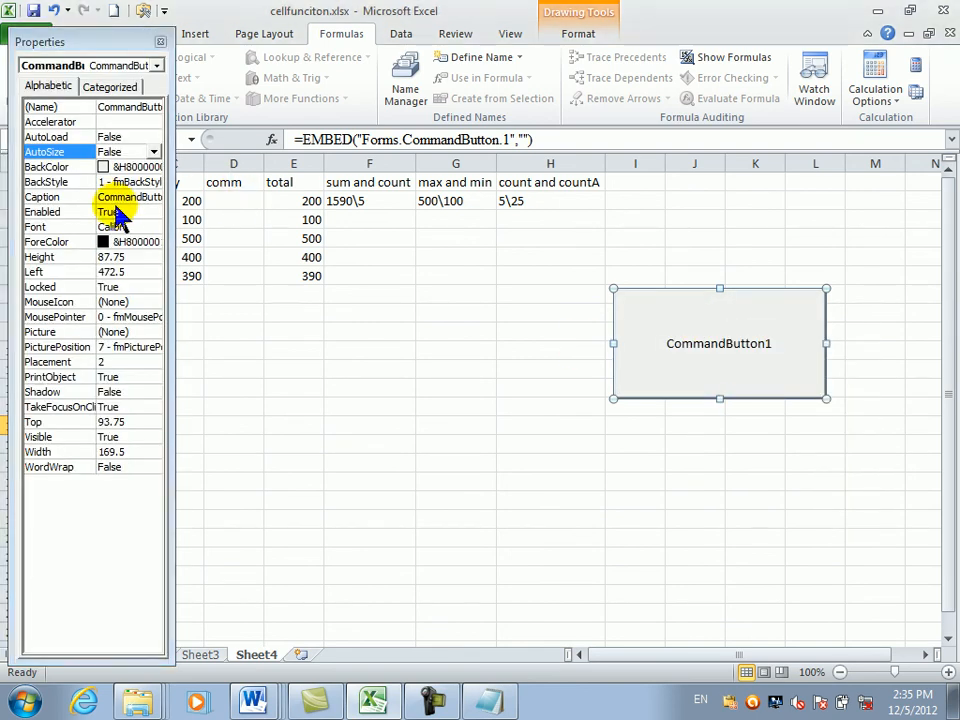
click(130, 183)
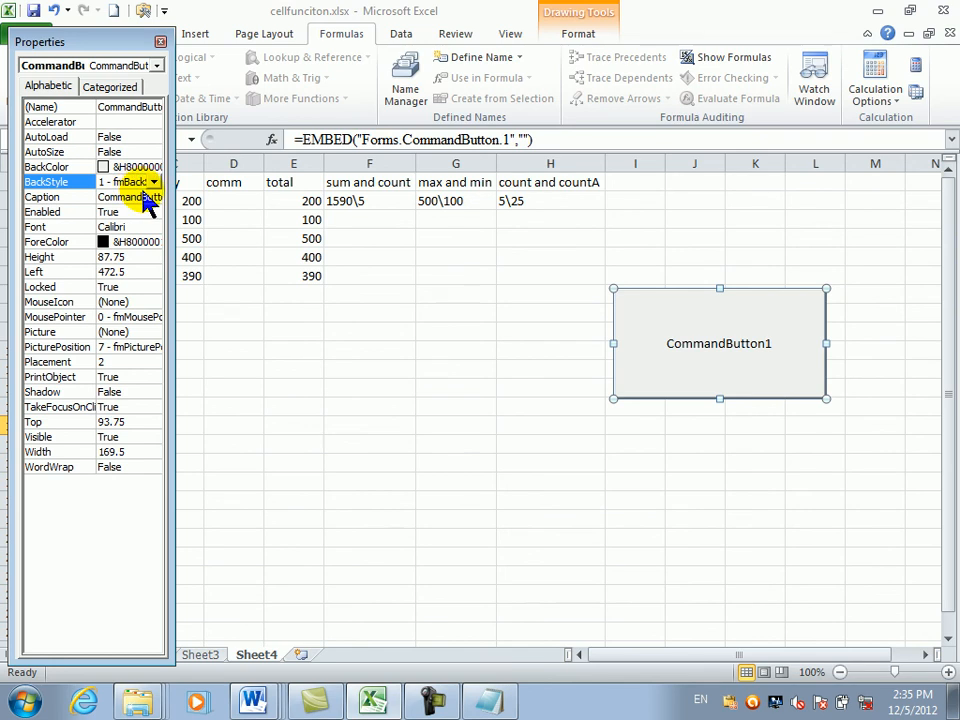
click(144, 197)
double_click(144, 197)
key(BackSpace)
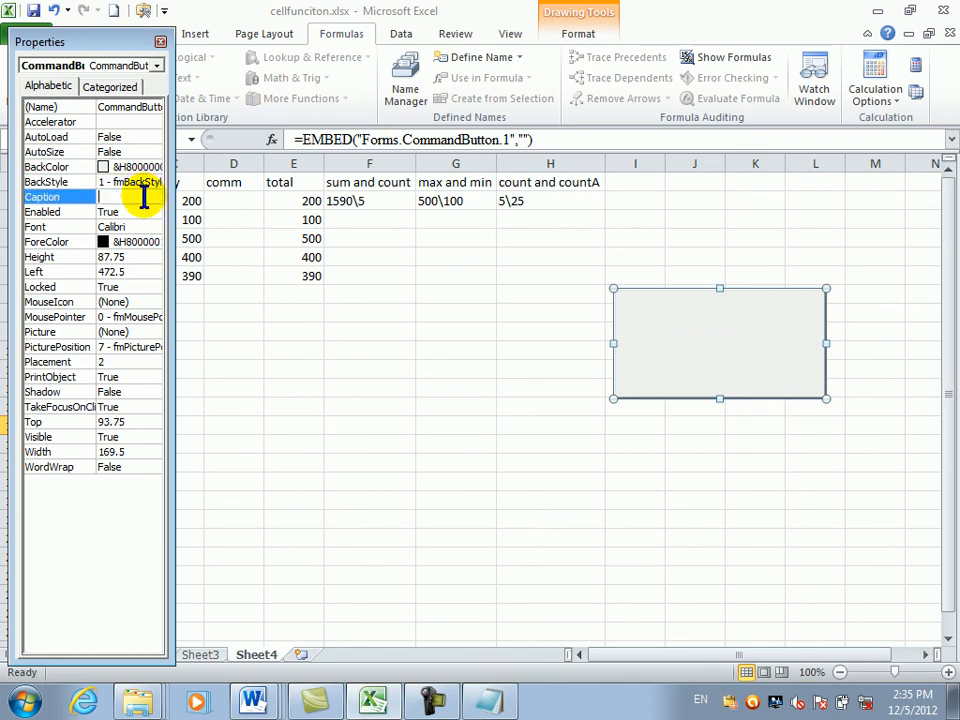
Set the command button's font to Calibri Bold, size 22
click(125, 228)
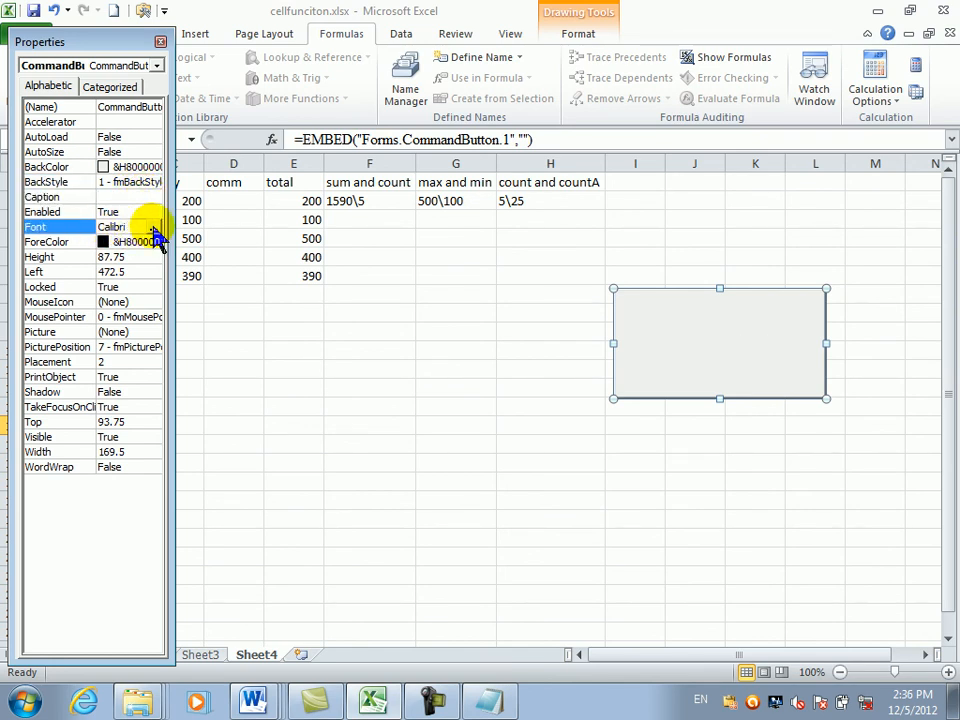
click(155, 228)
click(205, 188)
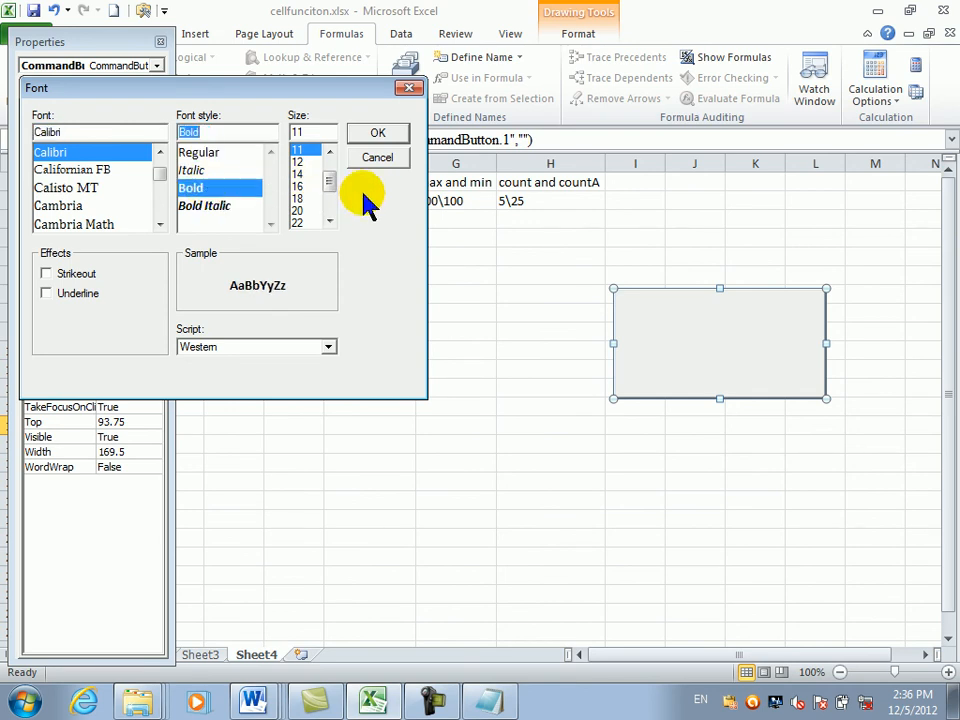
click(300, 222)
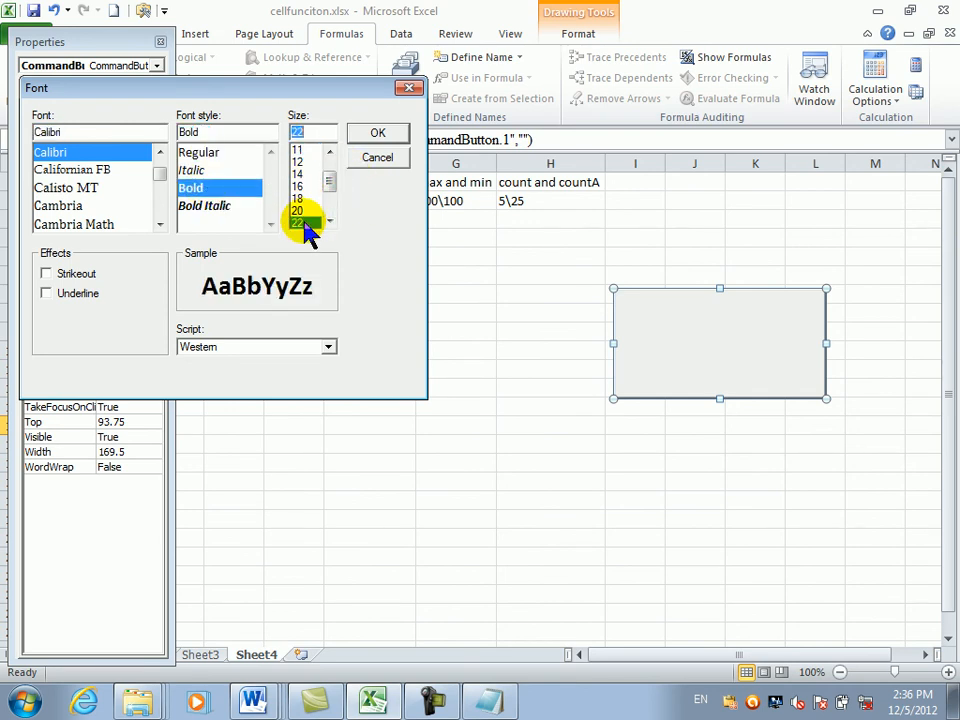
click(377, 139)
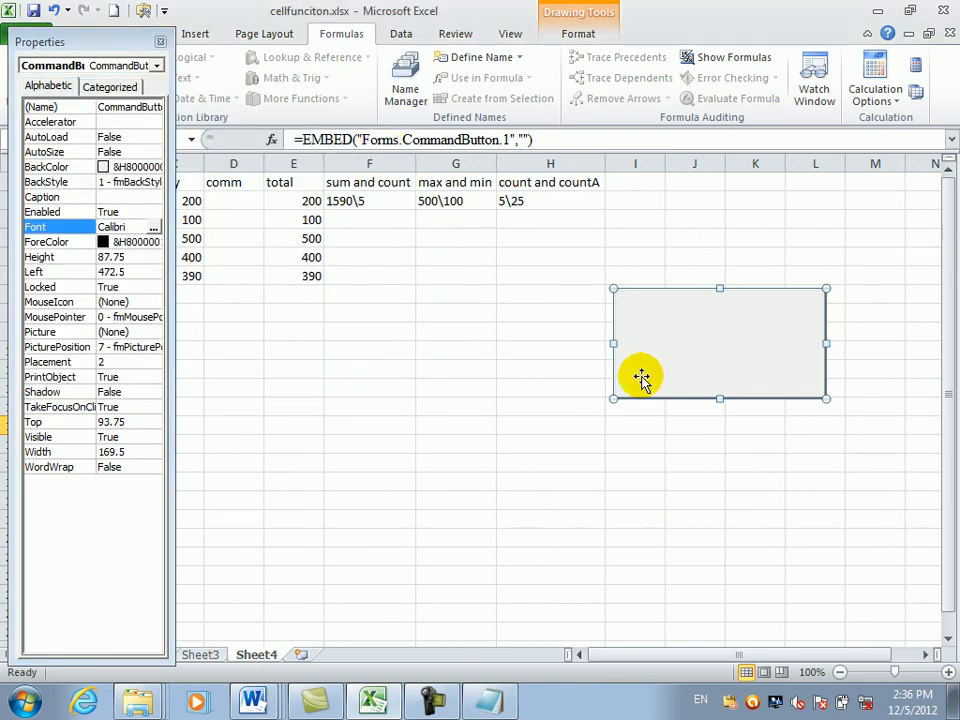
Open the command button's VBA code and add a KeyPress event procedure for it
double_click(731, 339)
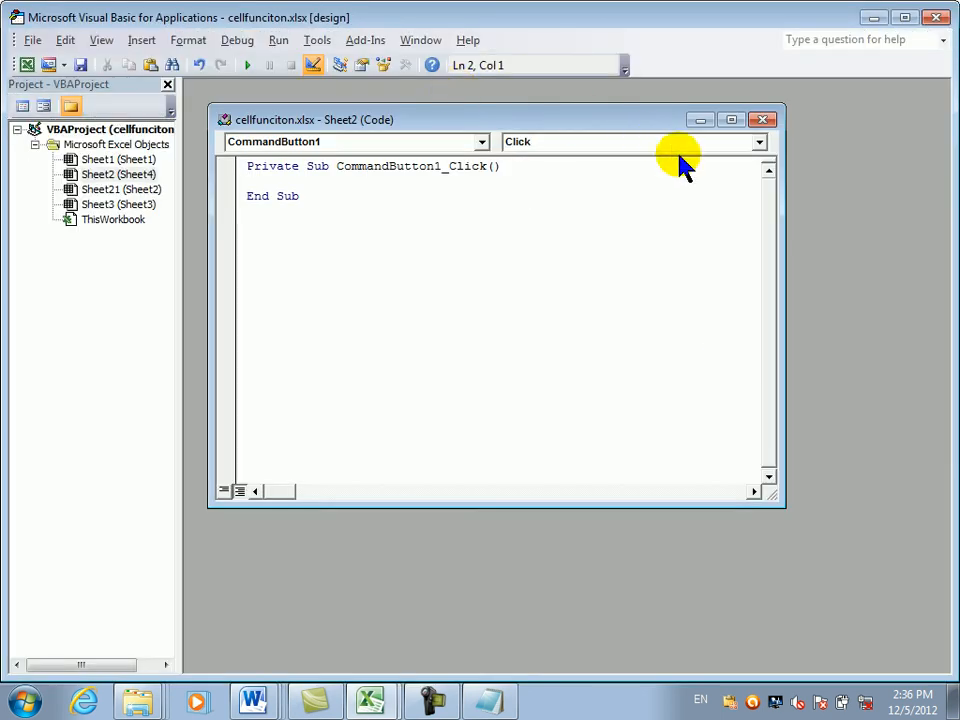
click(759, 142)
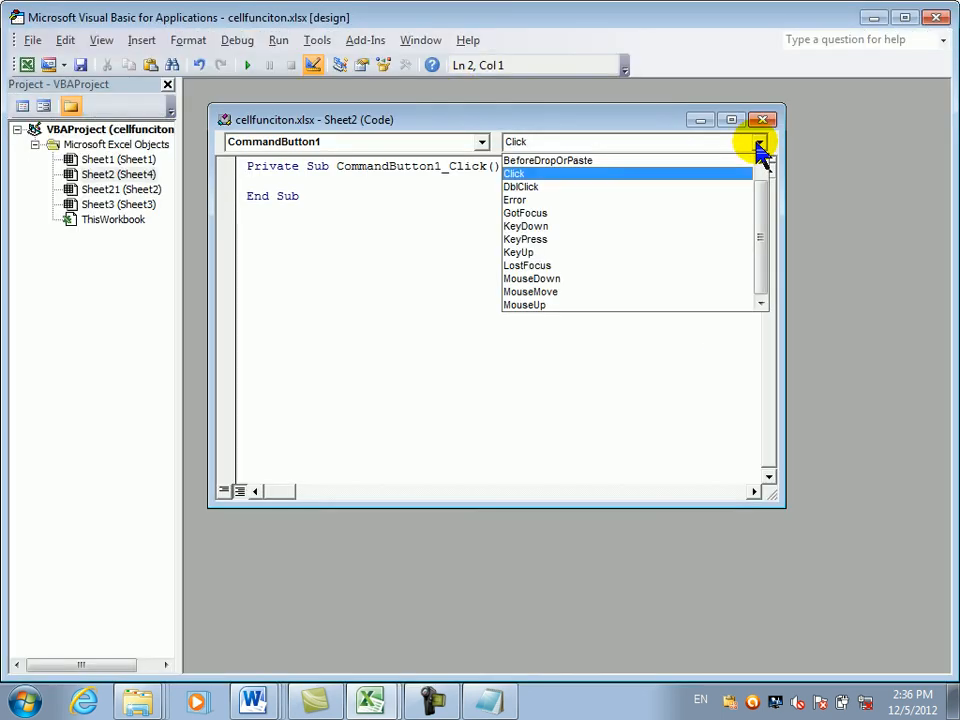
click(541, 239)
Add the line Me.CommandButton1.Caption = KeyAscii to the command button's KeyPress procedure
text(me.)
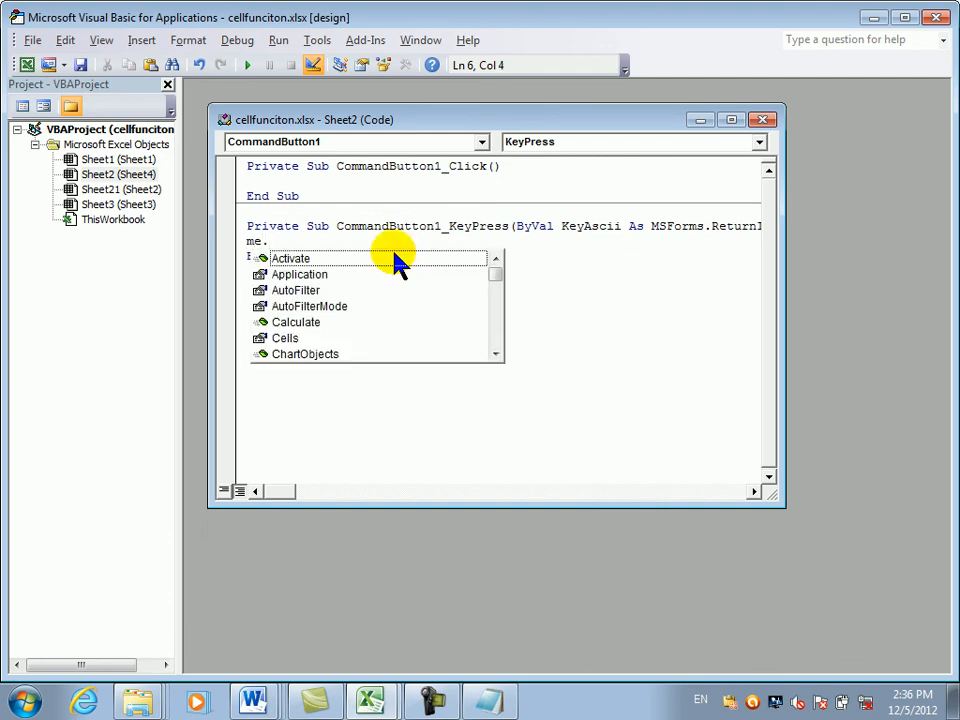
text(com)
key(Tab)
text(.co)
key(BackSpace)
text(ap)
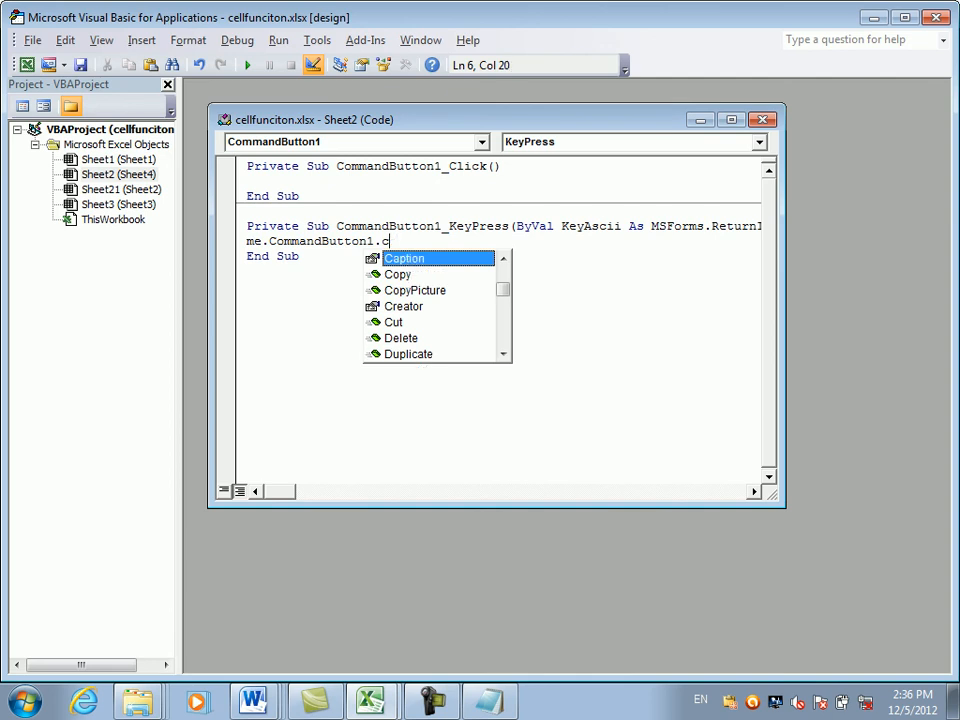
double_click(393, 253)
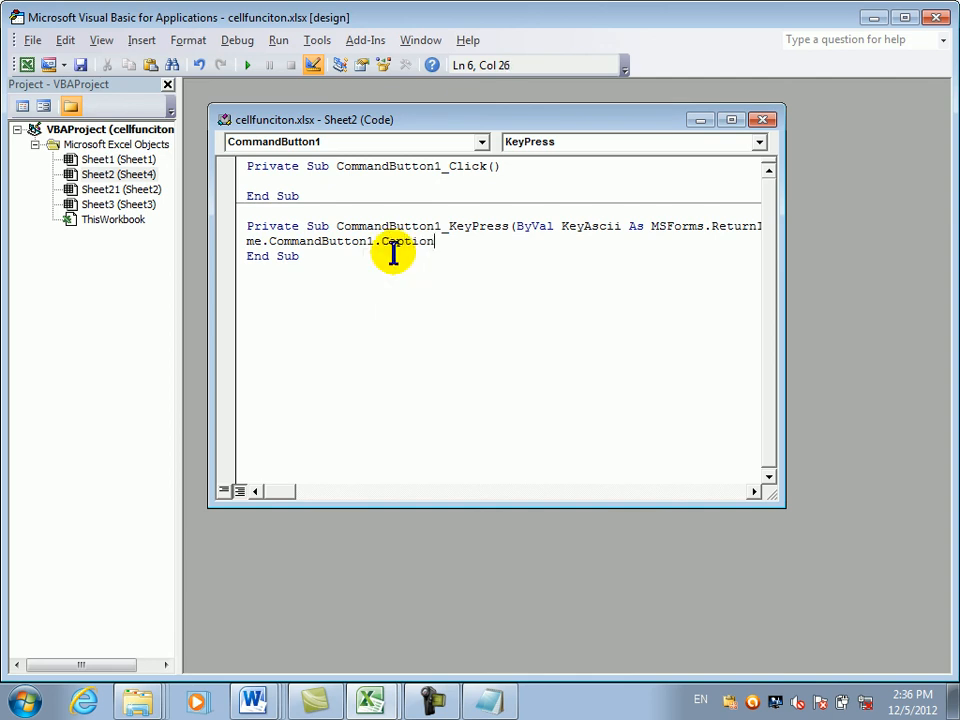
text(=keya)
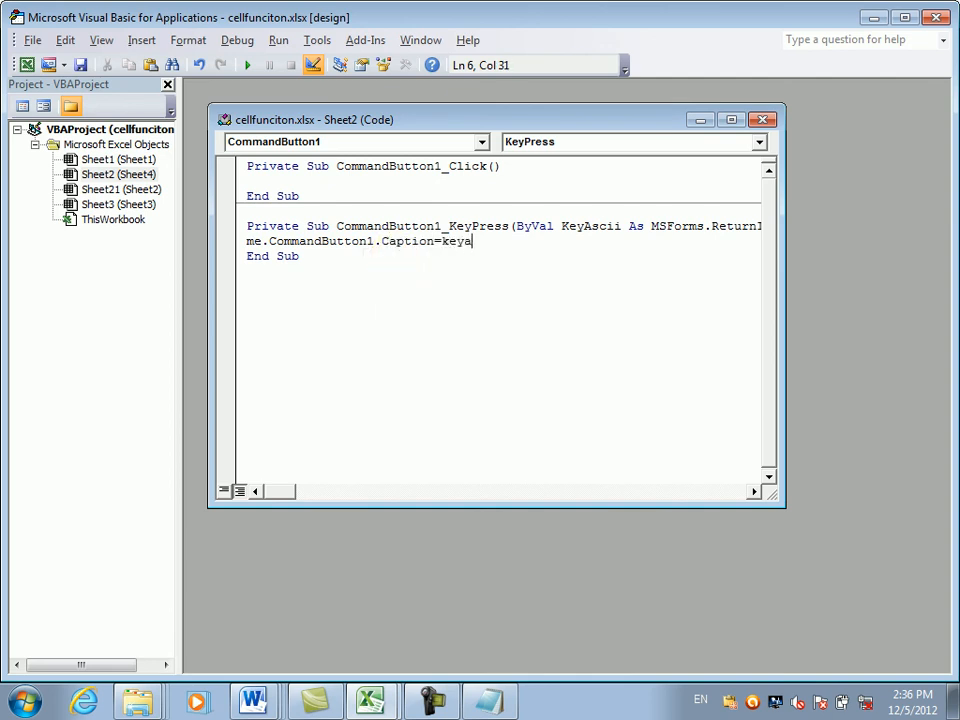
text(scii)
key(Return)
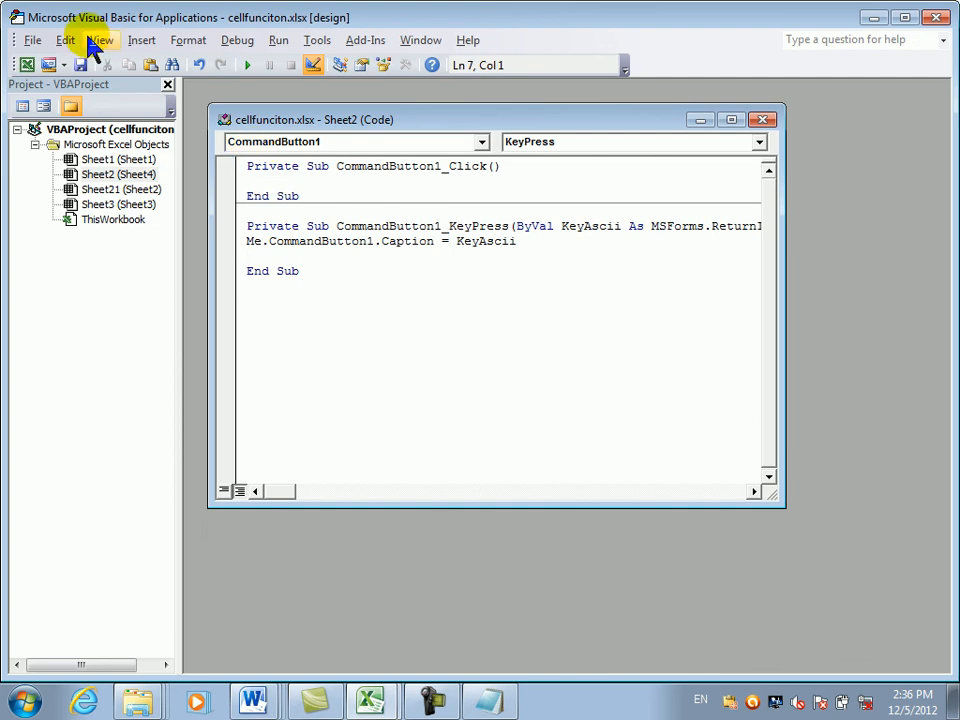
Return to the worksheet, close the command button's properties and turn off Design Mode
click(25, 64)
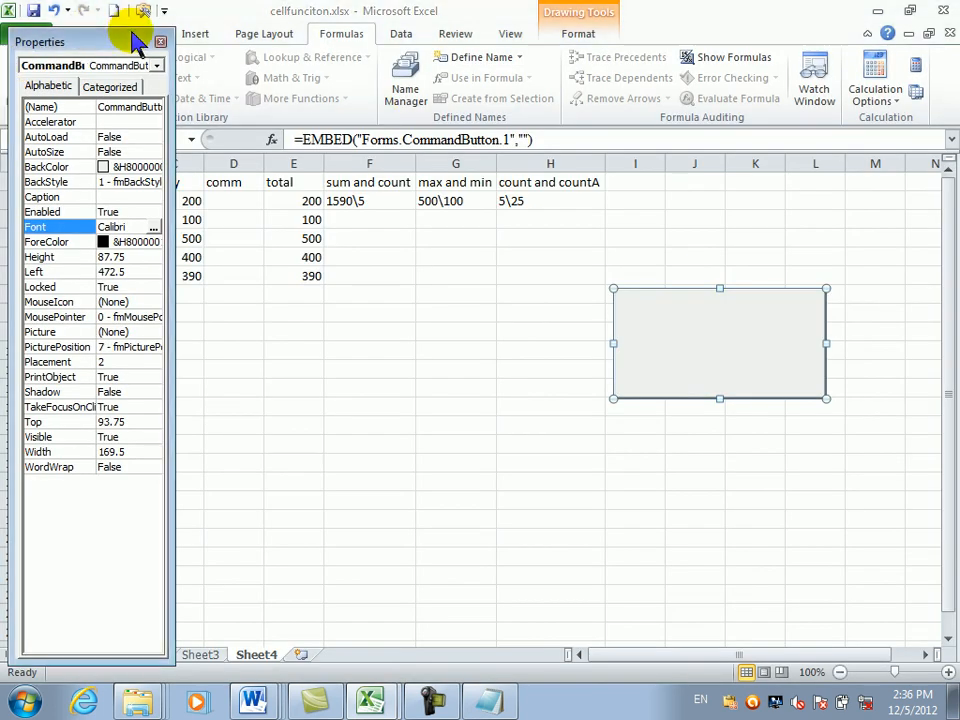
click(160, 43)
click(195, 33)
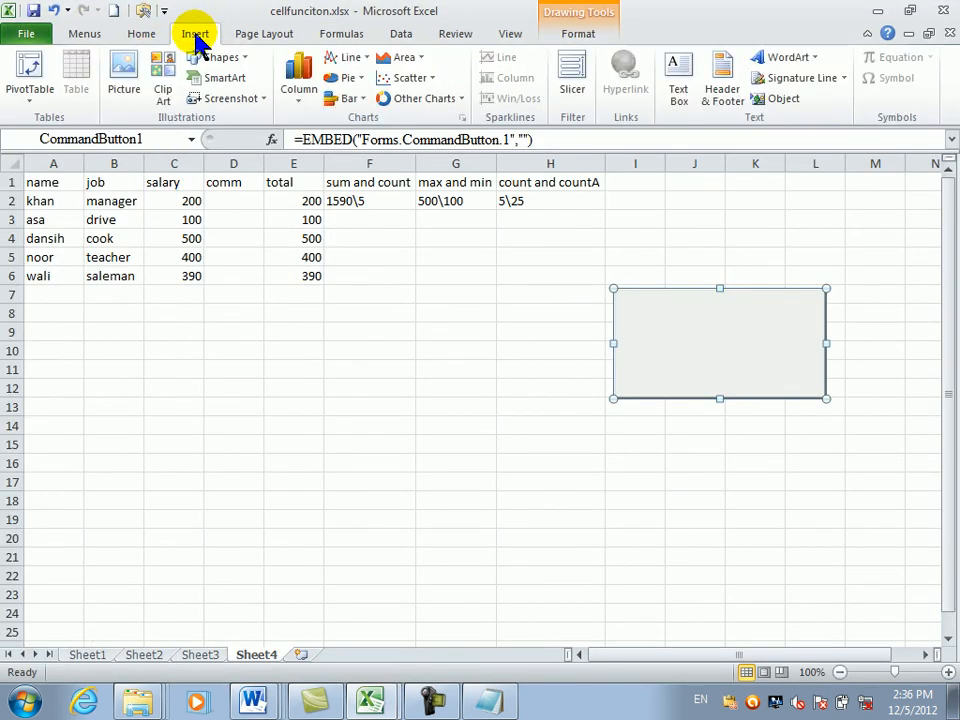
click(144, 11)
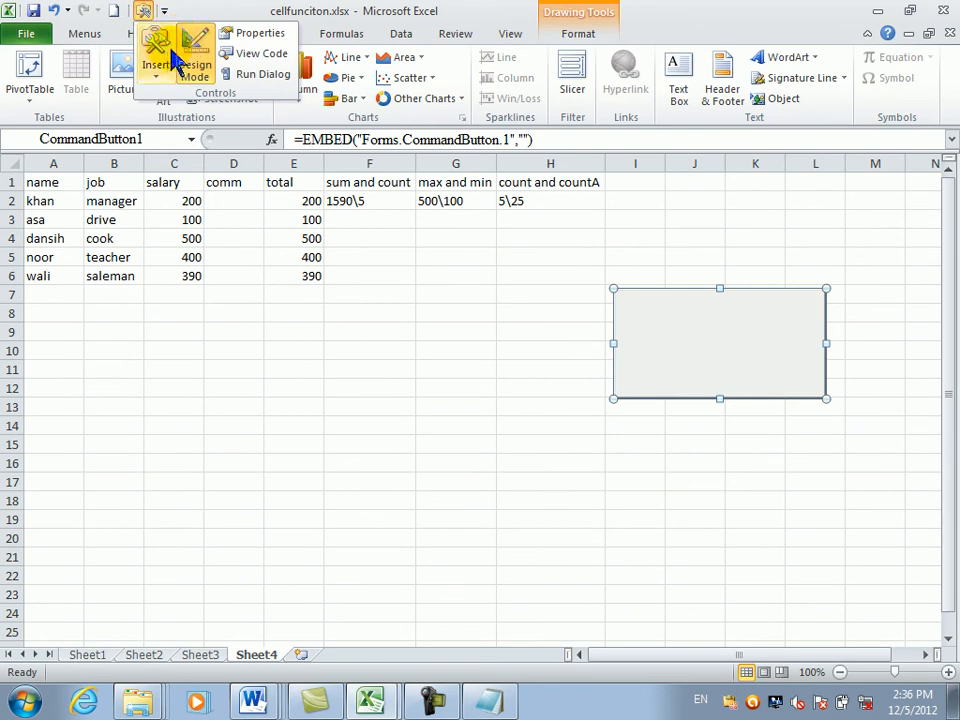
click(195, 65)
Test the command button's key codes with several characters, ending with a lowercase a and a capital A
click(705, 345)
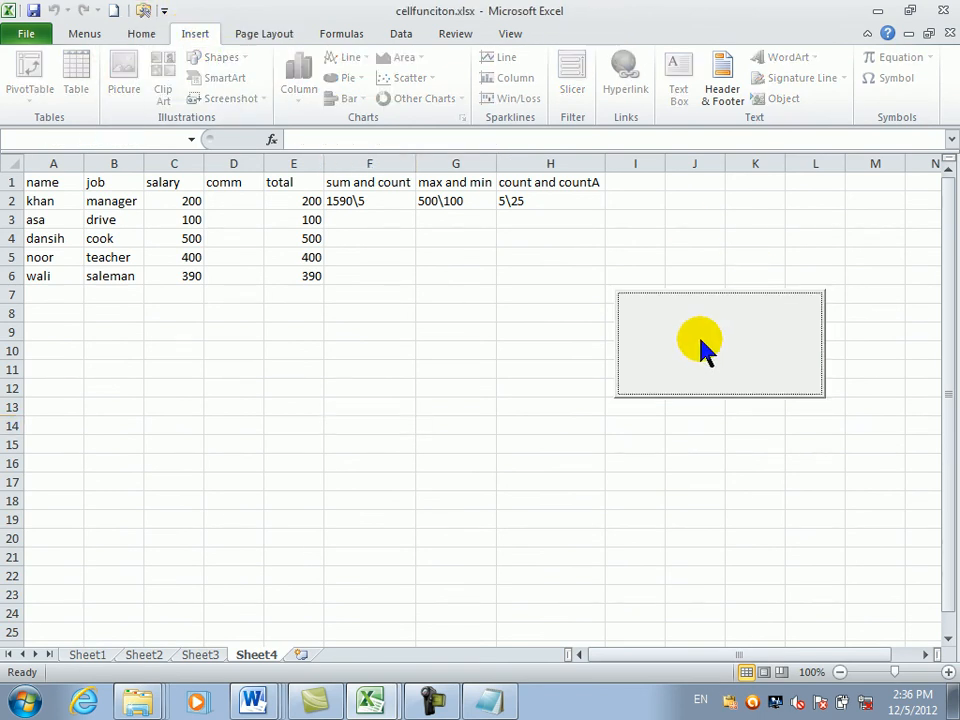
click(705, 345)
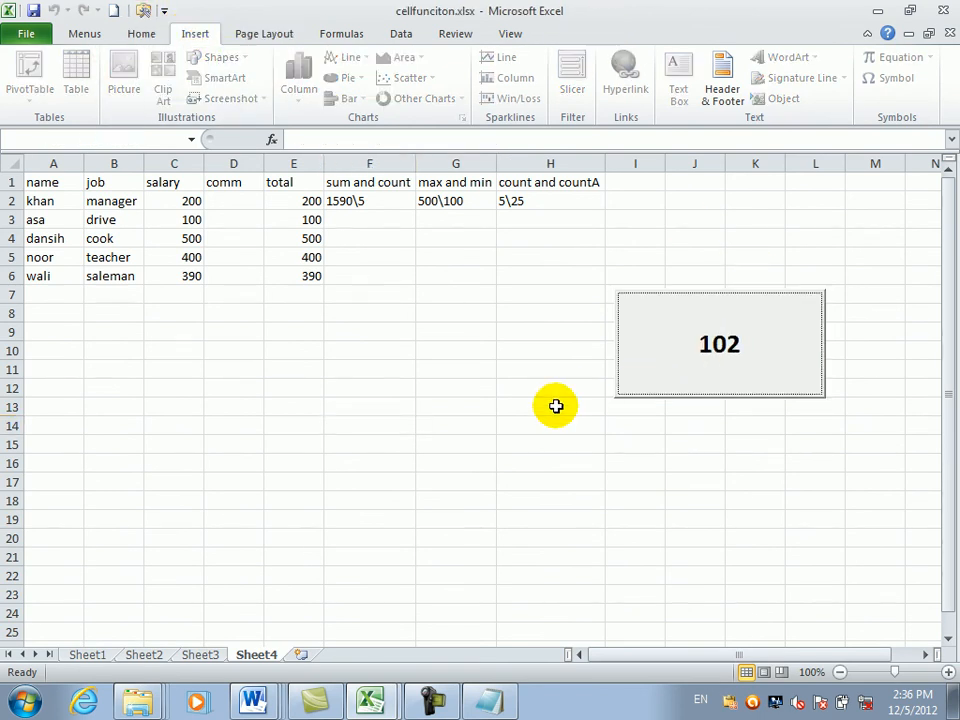
key(a)
key(o)
key(e)
key(semicolon)
key(a)
key(shift+a)
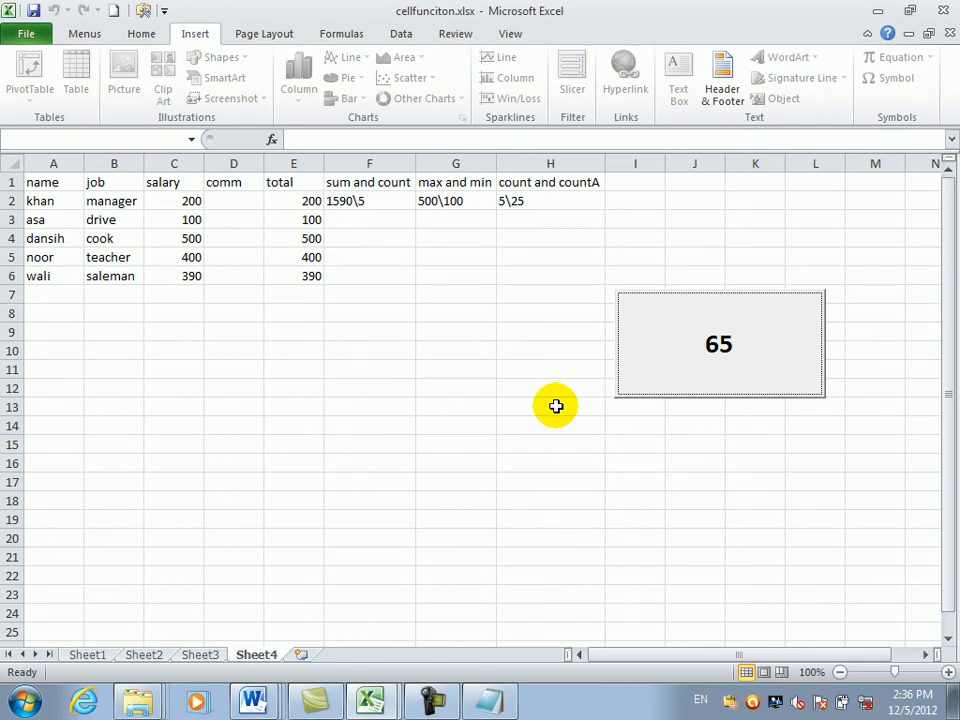
Turn Design Mode on, reopen the command button's code and select the line Me.CommandButton1.Caption = KeyAscii
click(145, 11)
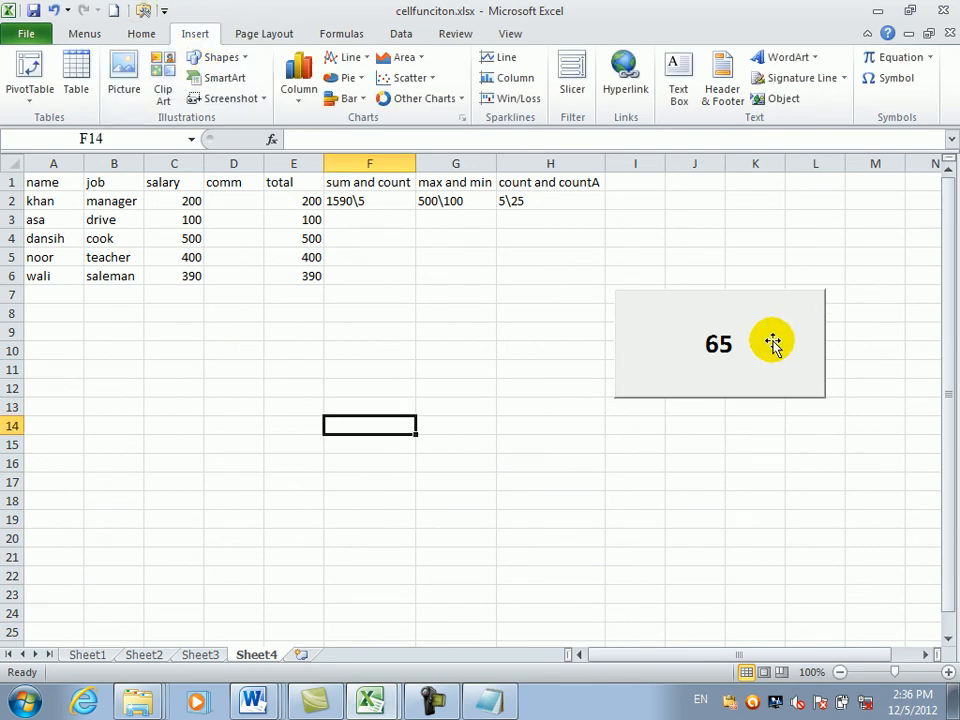
double_click(767, 330)
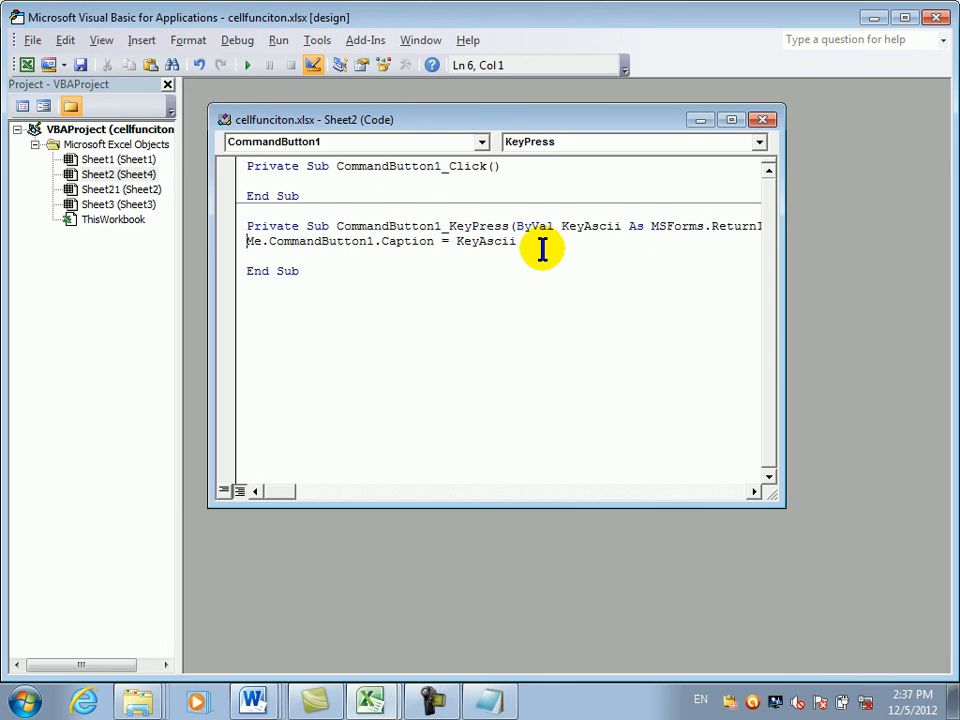
drag(542, 248, 231, 236)
click(62, 39)
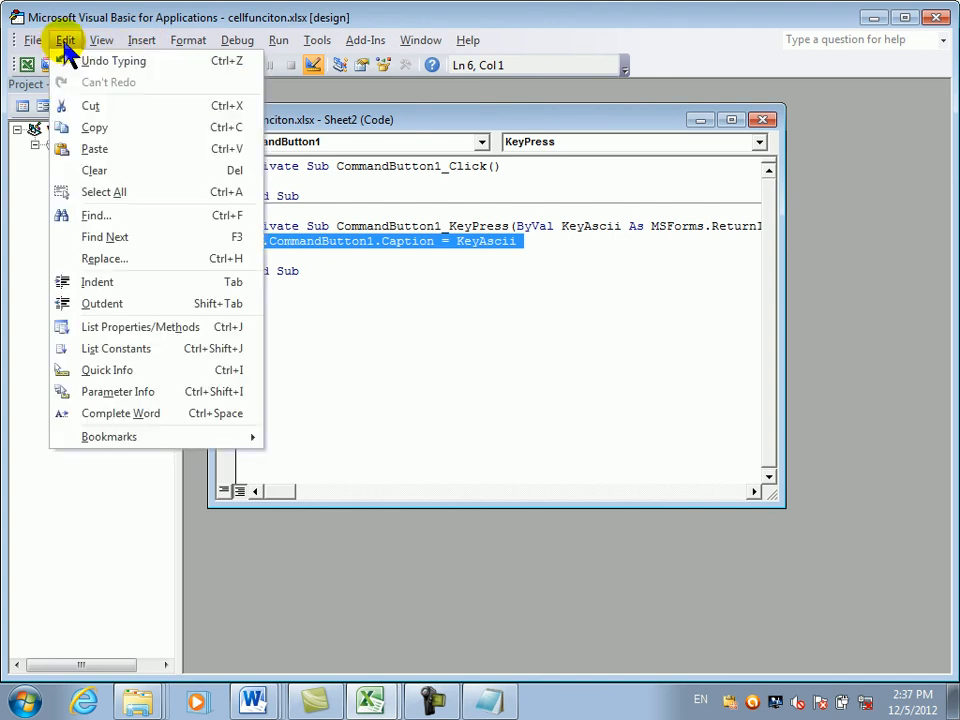
click(107, 44)
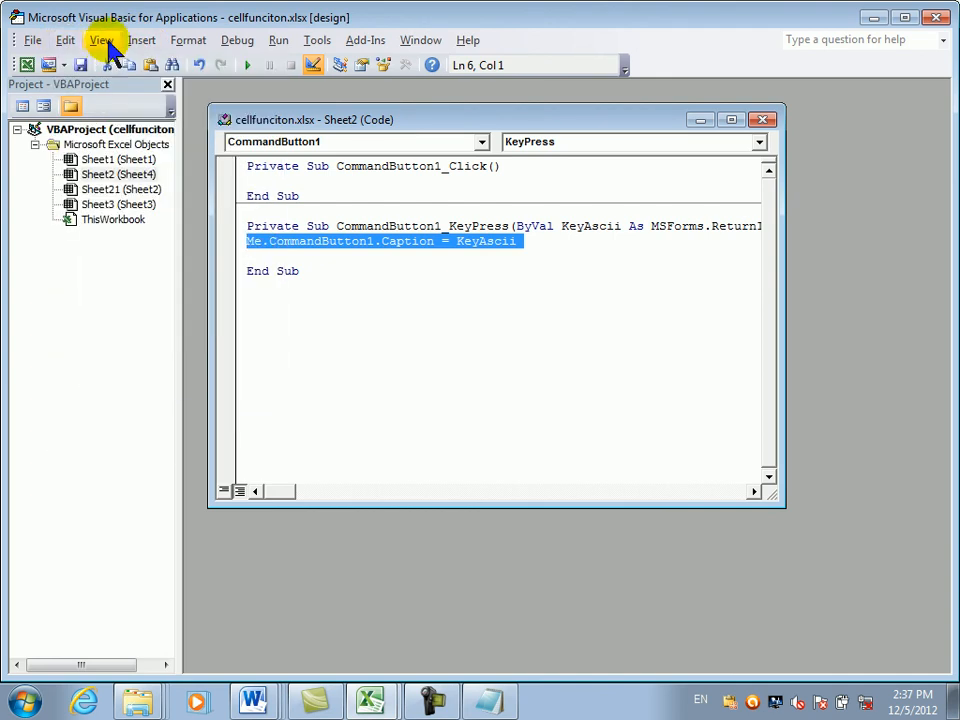
click(183, 44)
mouse_move(56, 39)
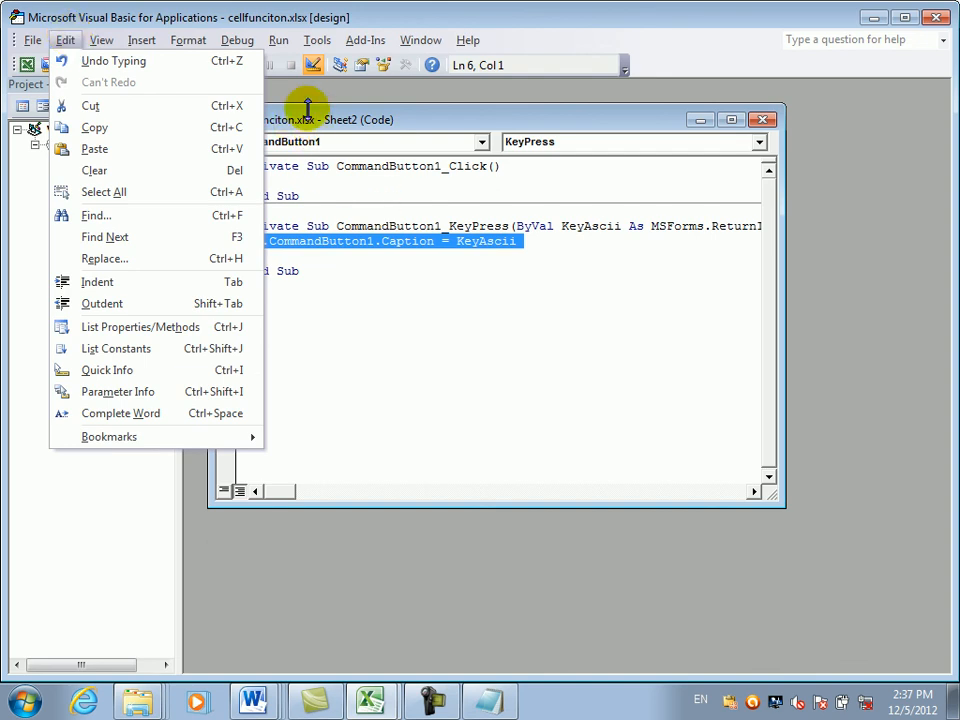
click(432, 199)
drag(543, 240, 232, 246)
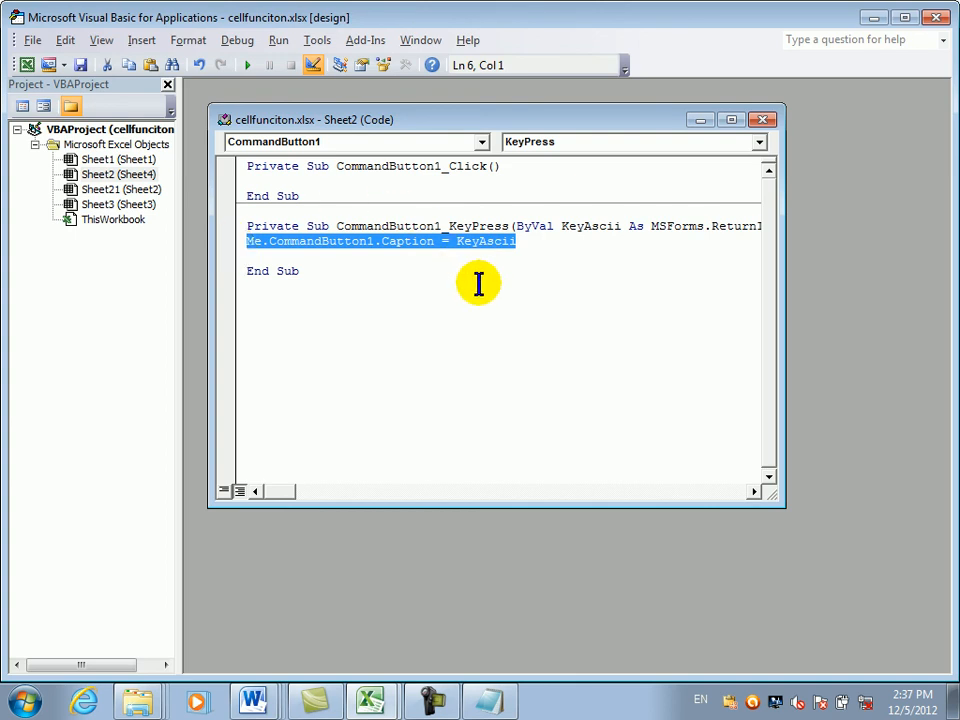
Magnify the screen to 200% with Magnifier to examine the KeyPress procedure's code
key(super+plus)
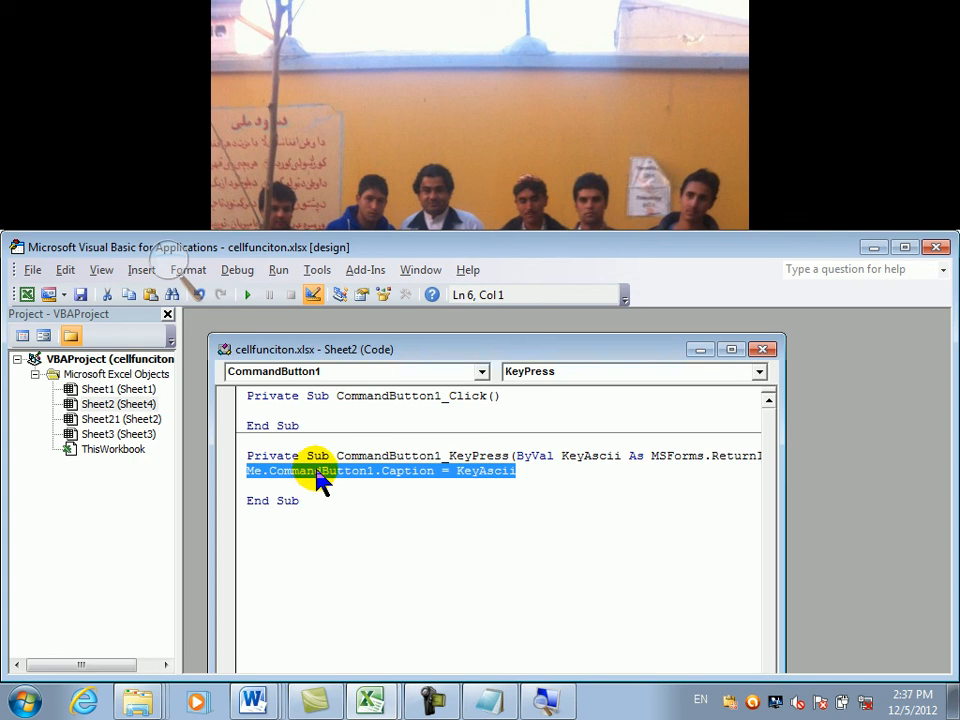
click(109, 129)
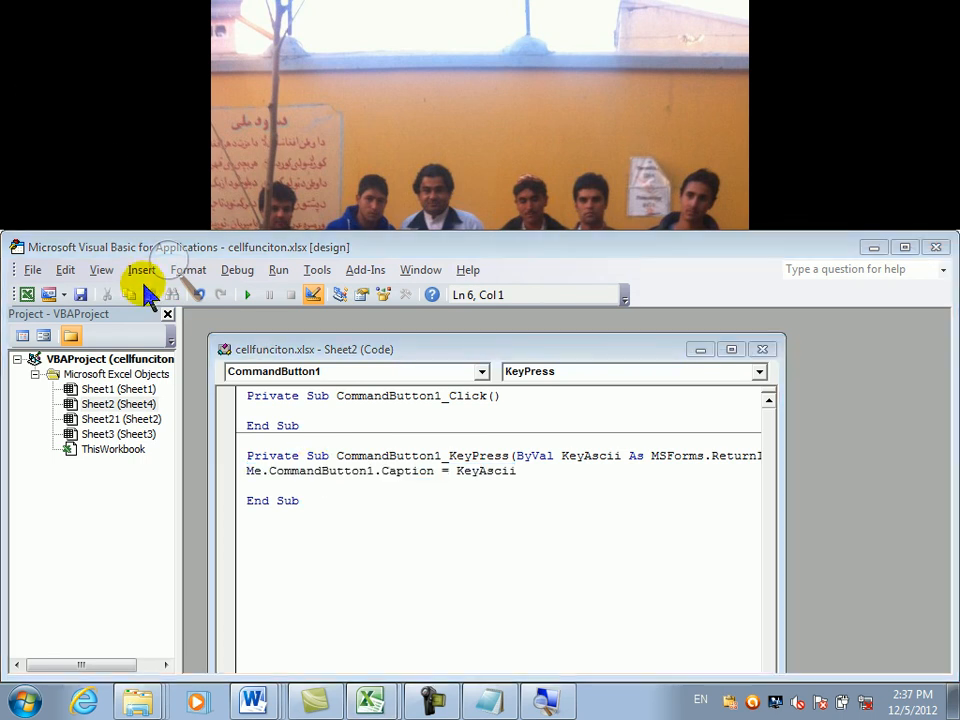
click(169, 265)
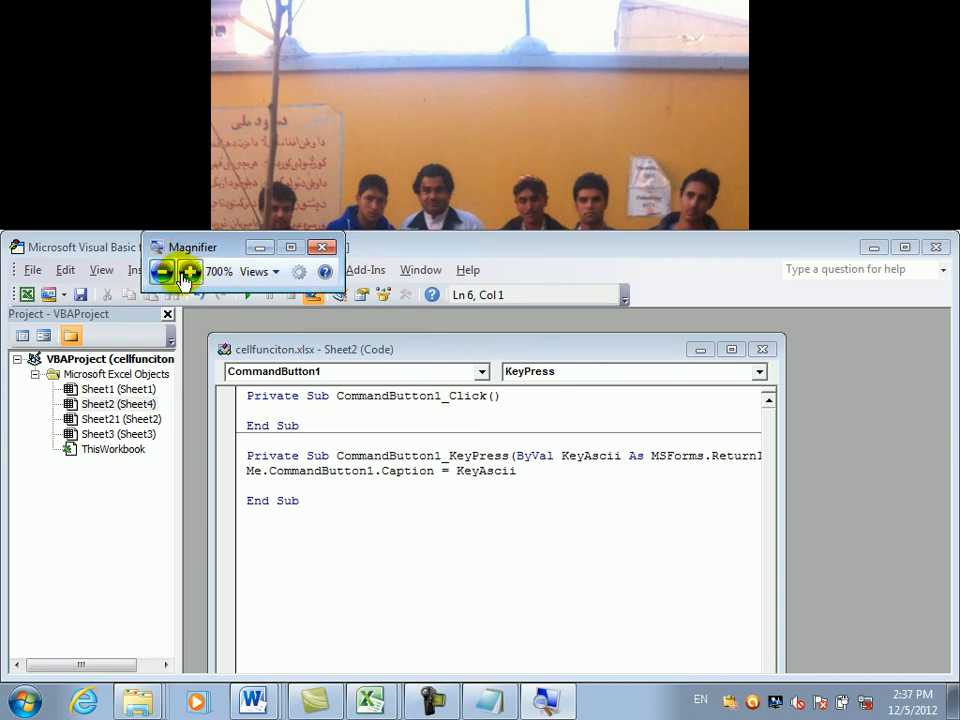
click(168, 274)
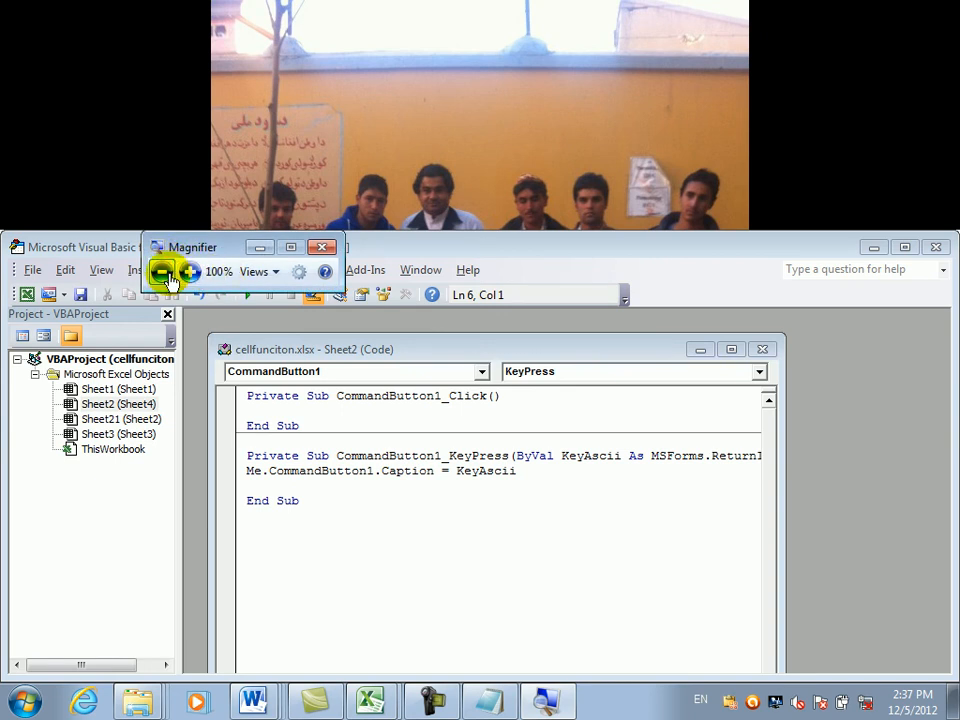
click(350, 452)
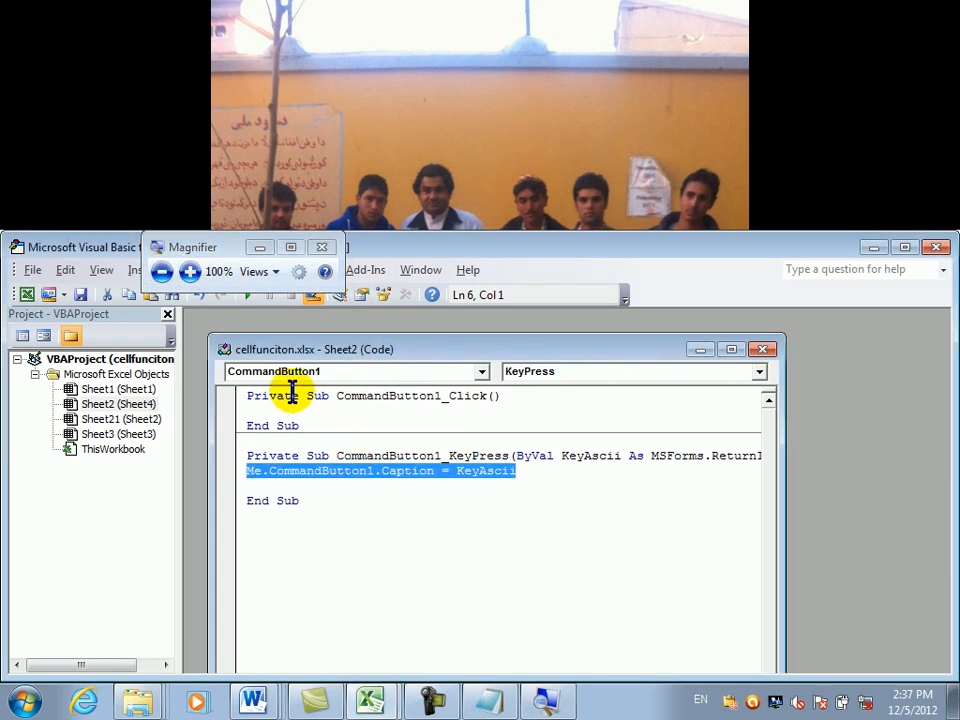
click(229, 247)
click(188, 273)
click(361, 452)
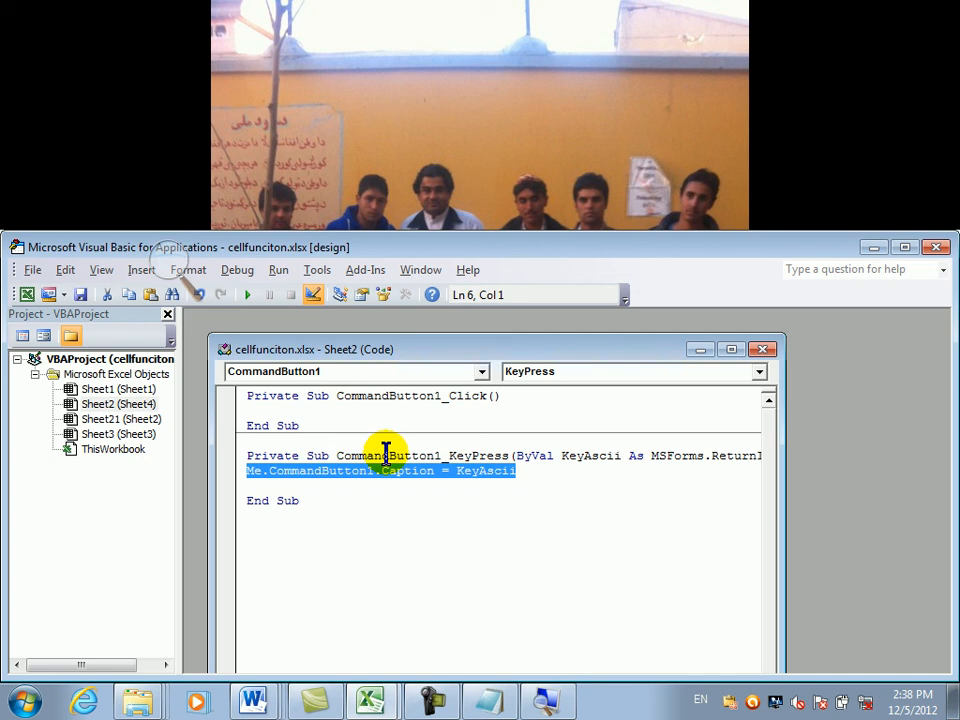
Look through the events available for the command button and close Magnifier
click(760, 373)
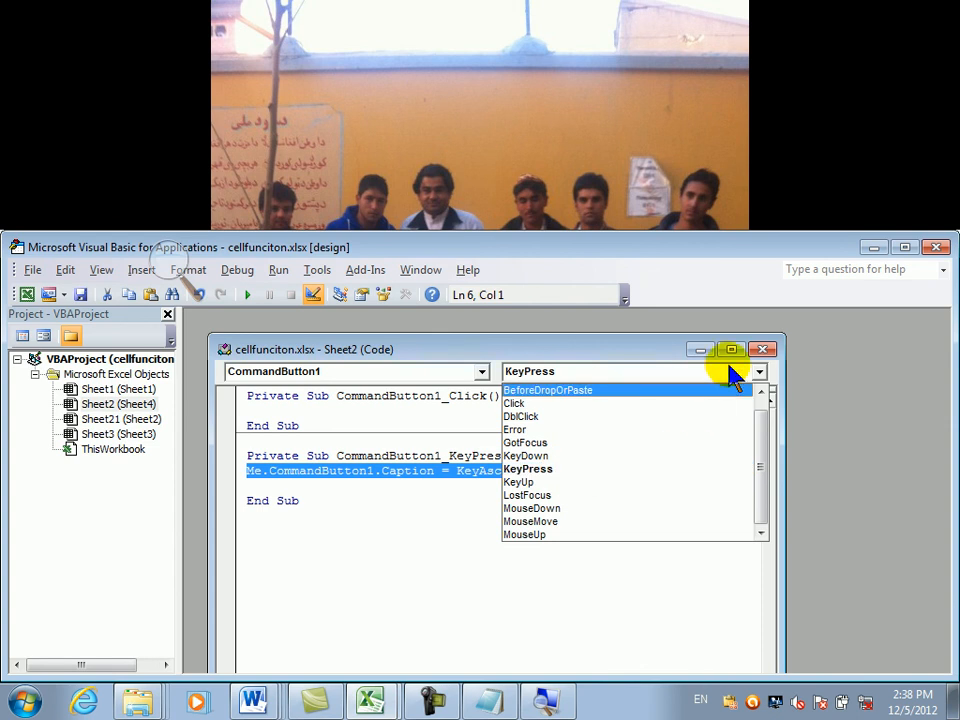
click(652, 356)
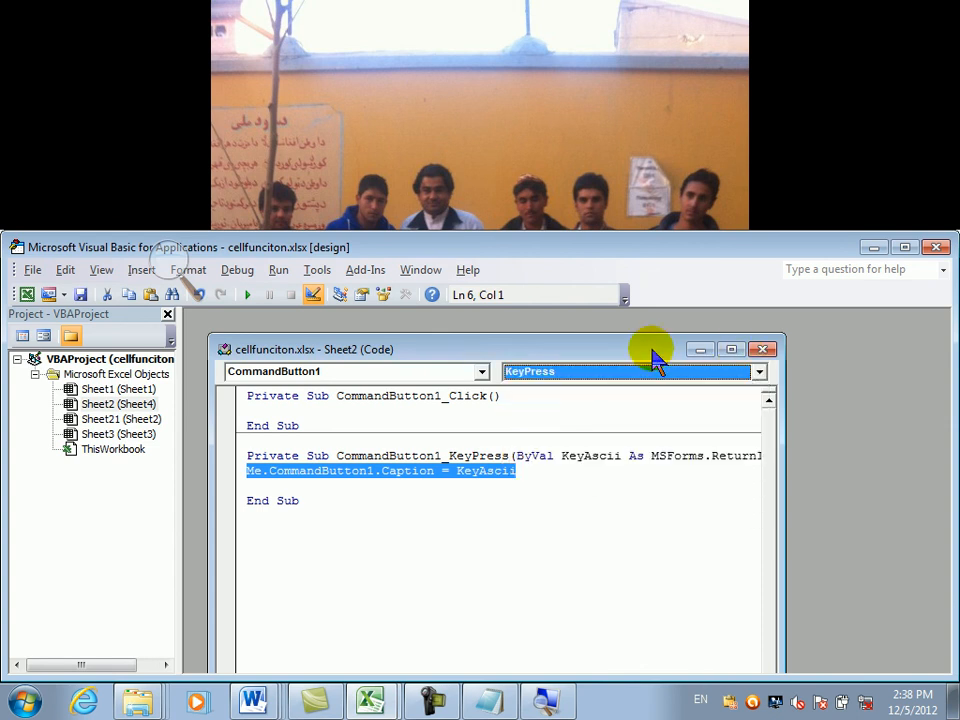
click(196, 254)
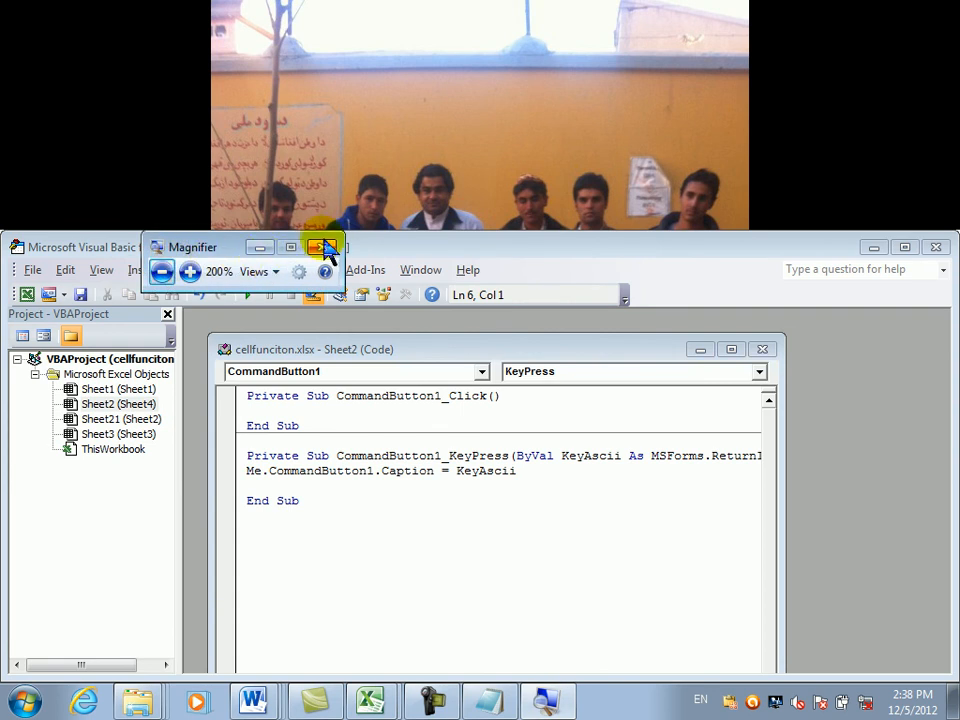
click(326, 249)
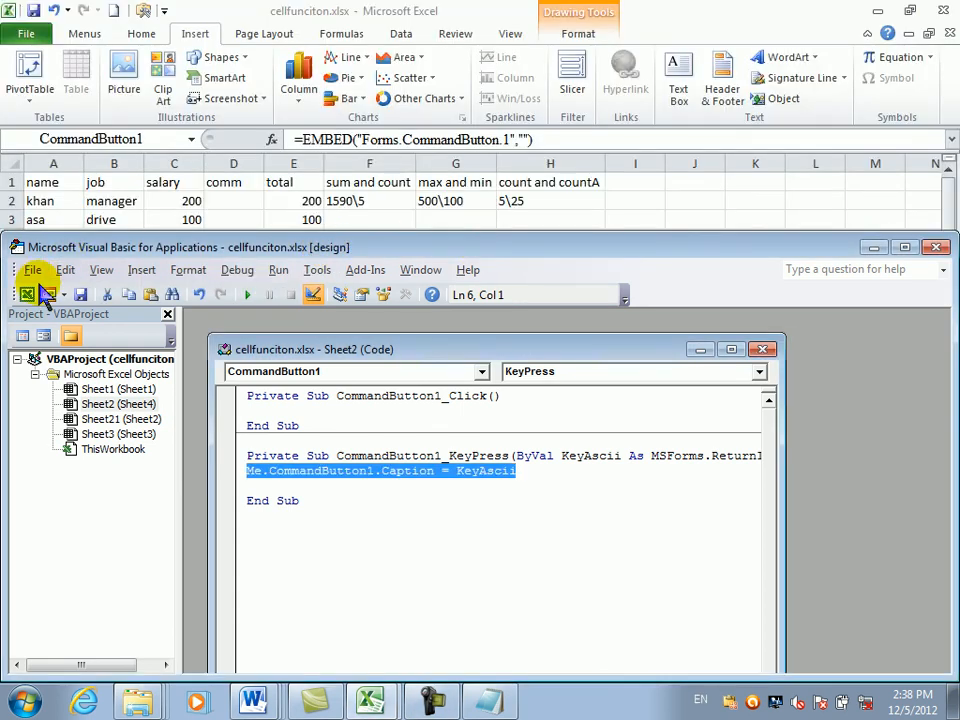
Return to the worksheet and try to test the command button with the characters EWRWE
click(27, 294)
click(467, 364)
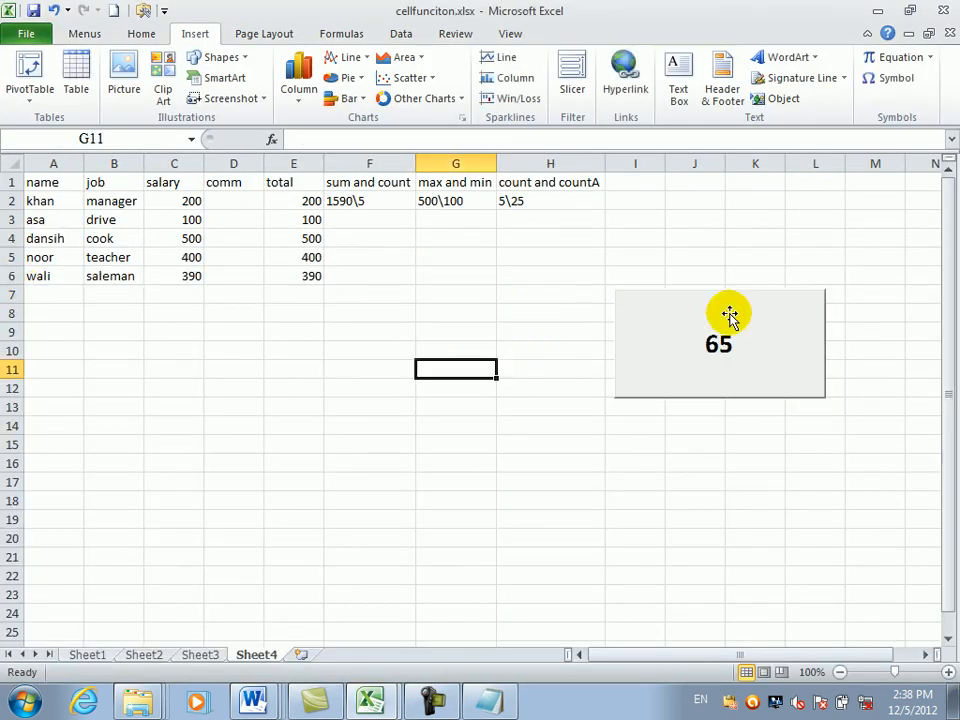
click(769, 322)
text(EWRWE)
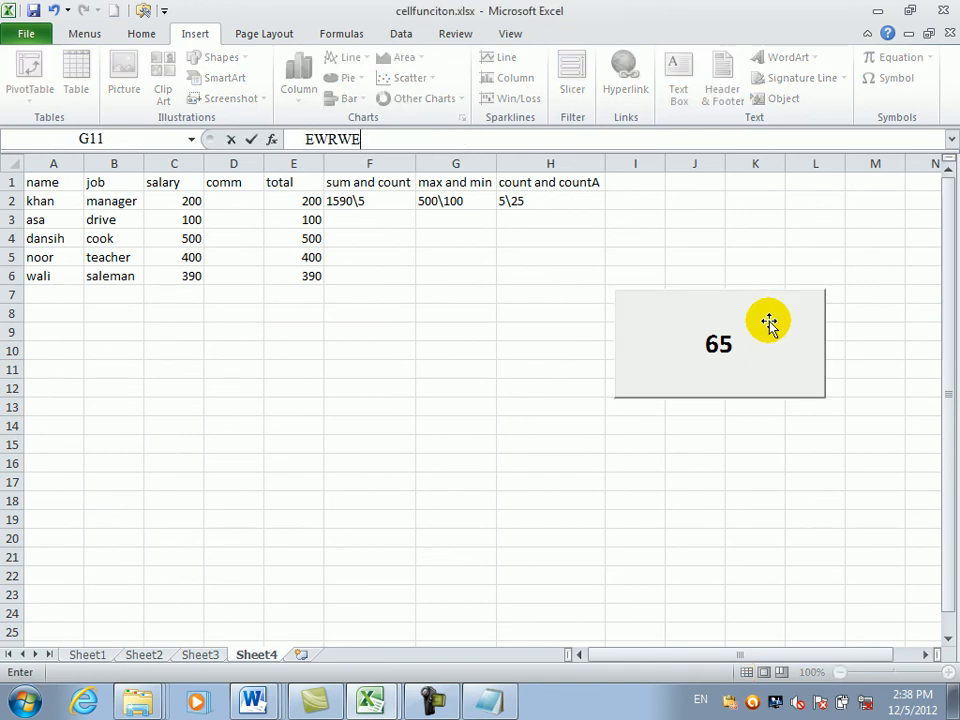
key(Return)
Try to leave the EWRWE entry and reach the control tools, then minimize the Excel window
click(477, 395)
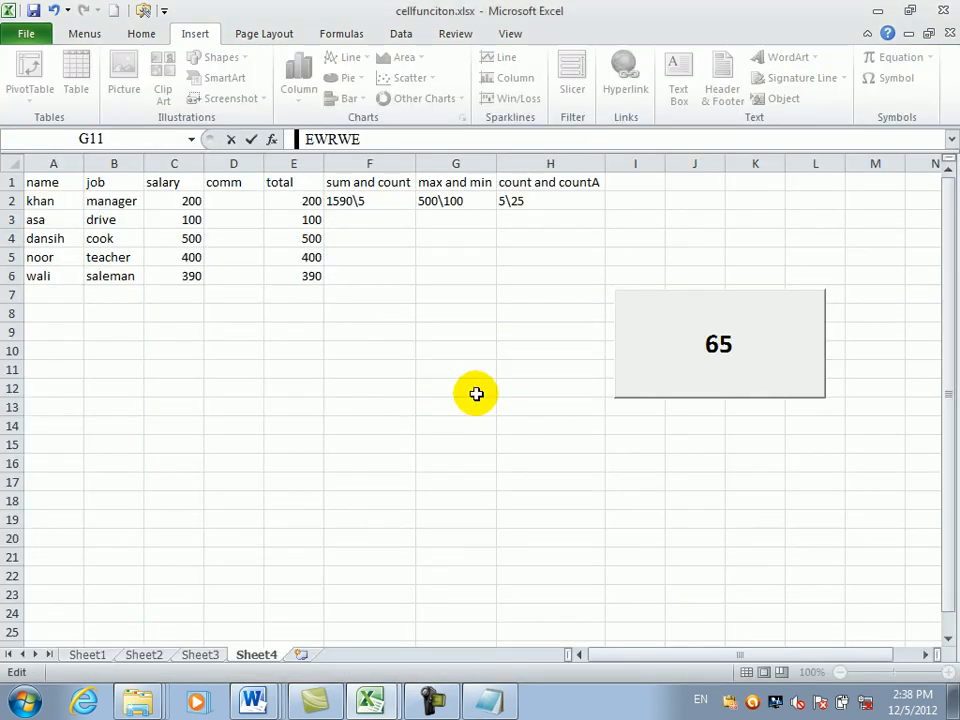
click(497, 300)
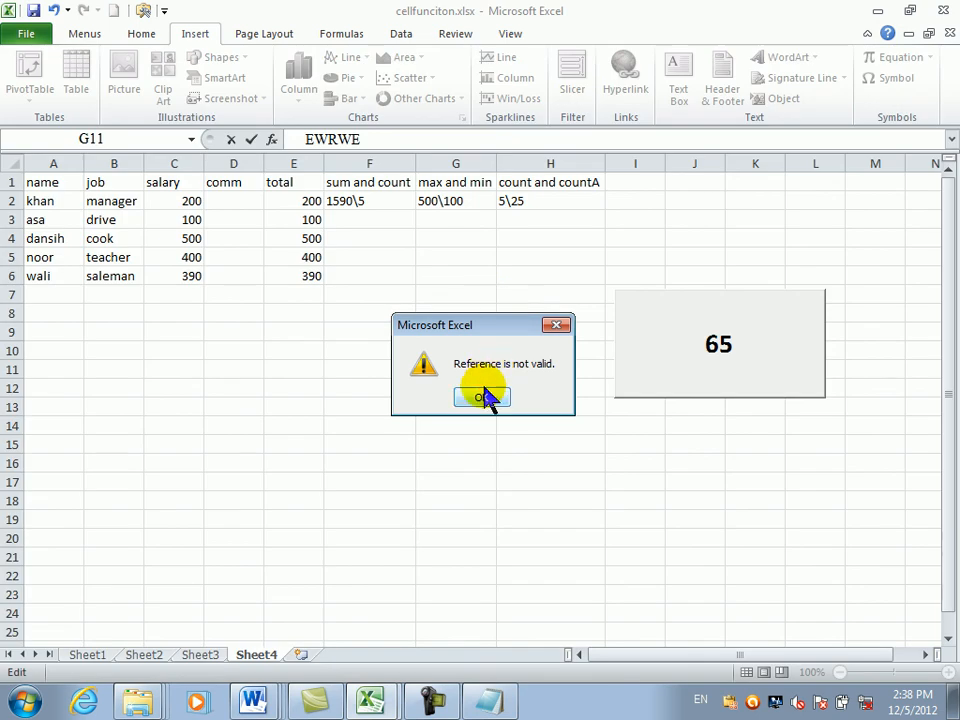
click(481, 398)
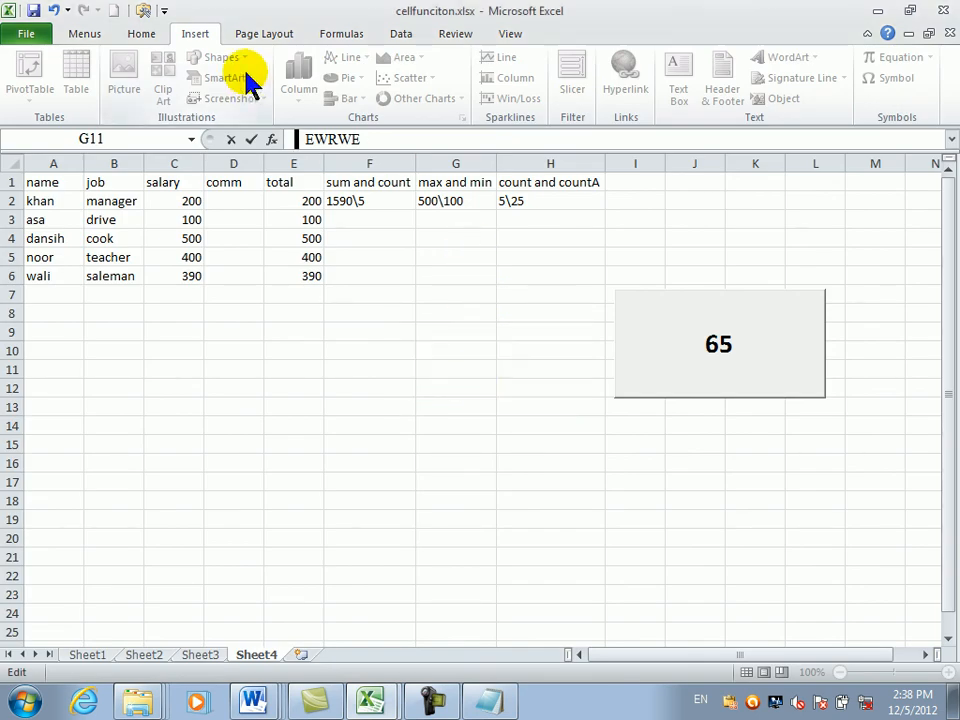
click(143, 10)
click(716, 343)
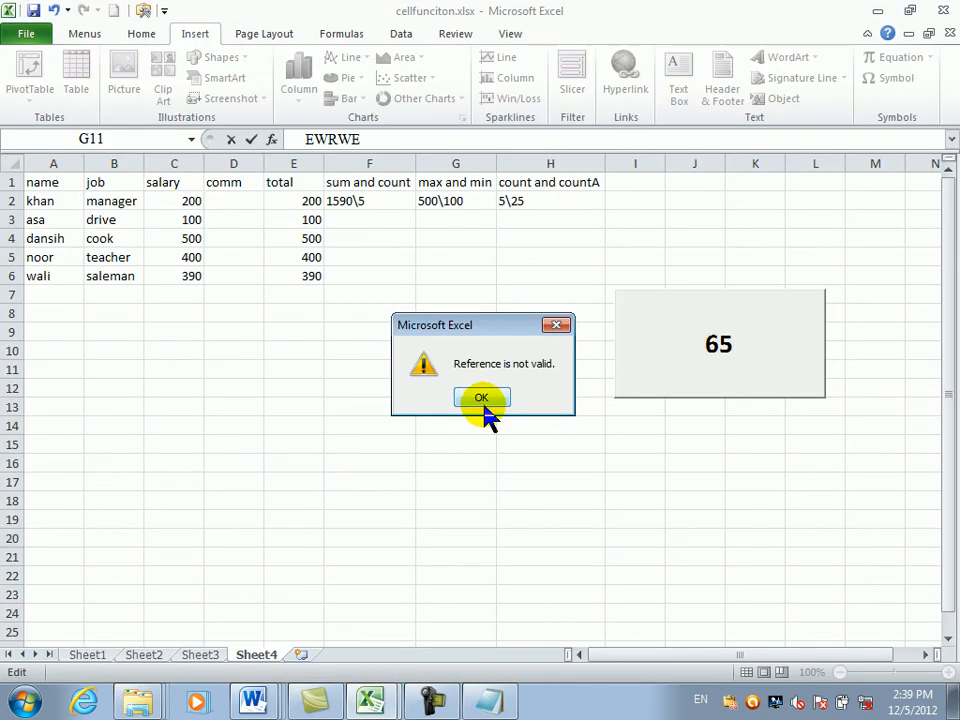
click(484, 398)
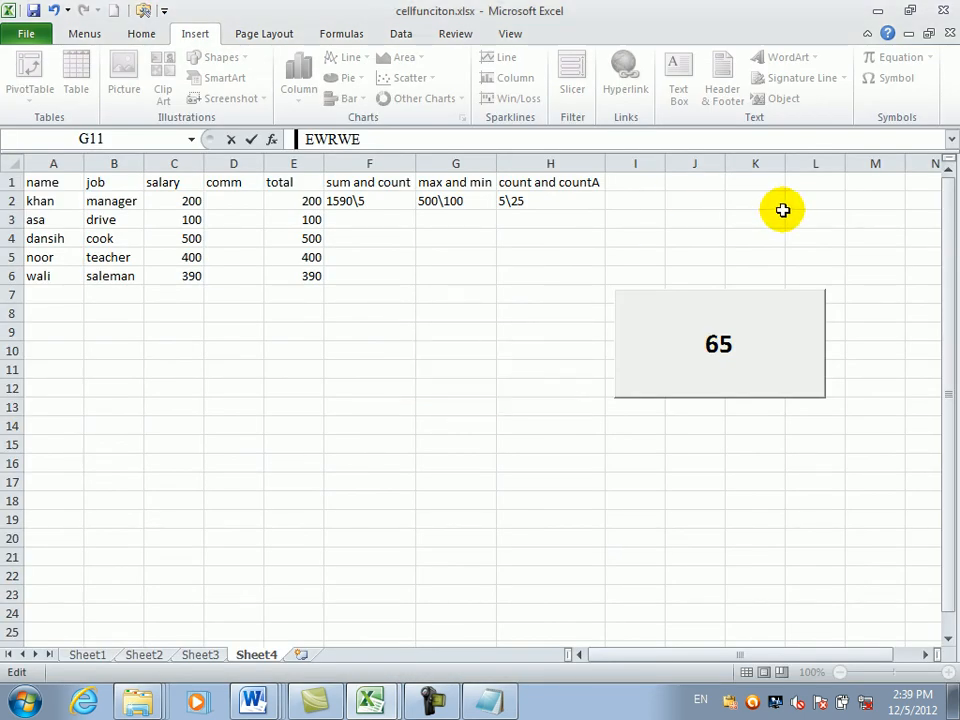
click(877, 12)
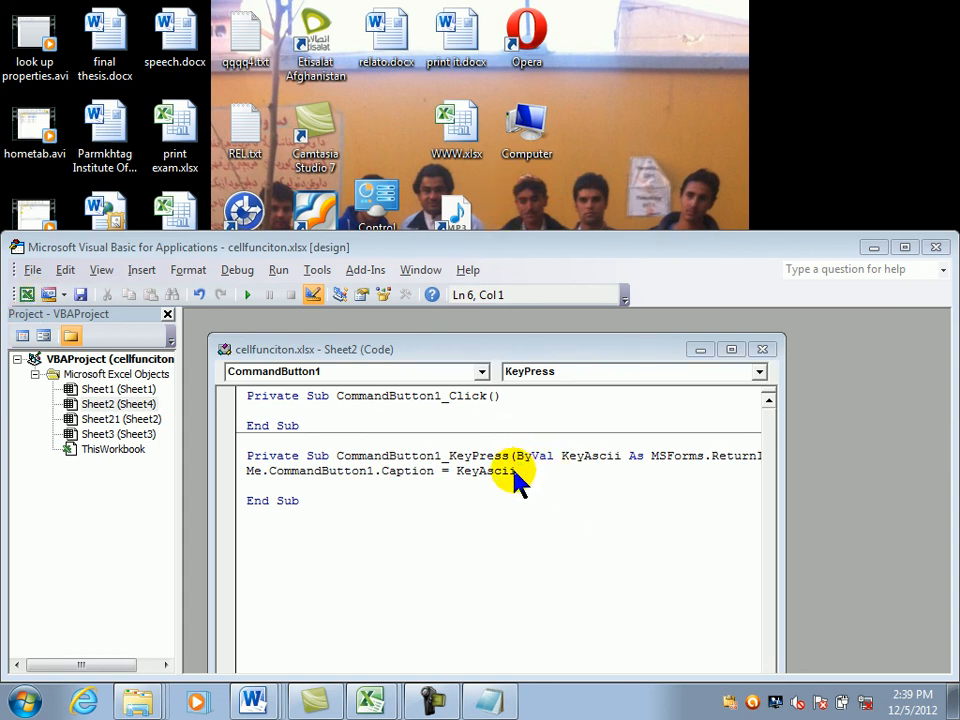
Open a new Excel workbook and draw an ActiveX command button covering about E3 to H8 on Sheet1
click(28, 700)
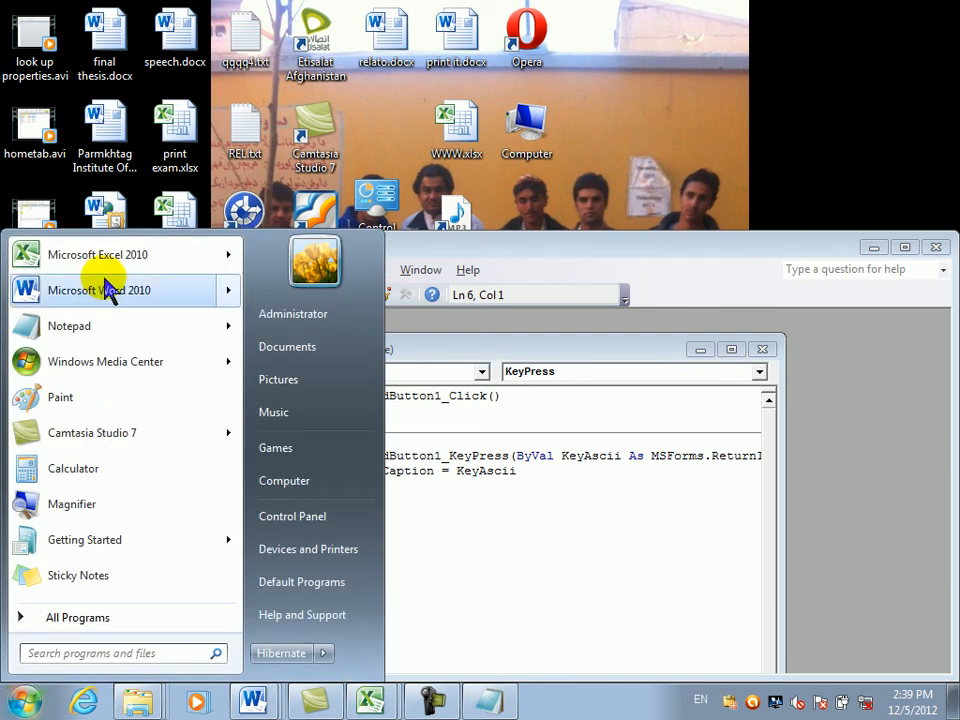
click(128, 252)
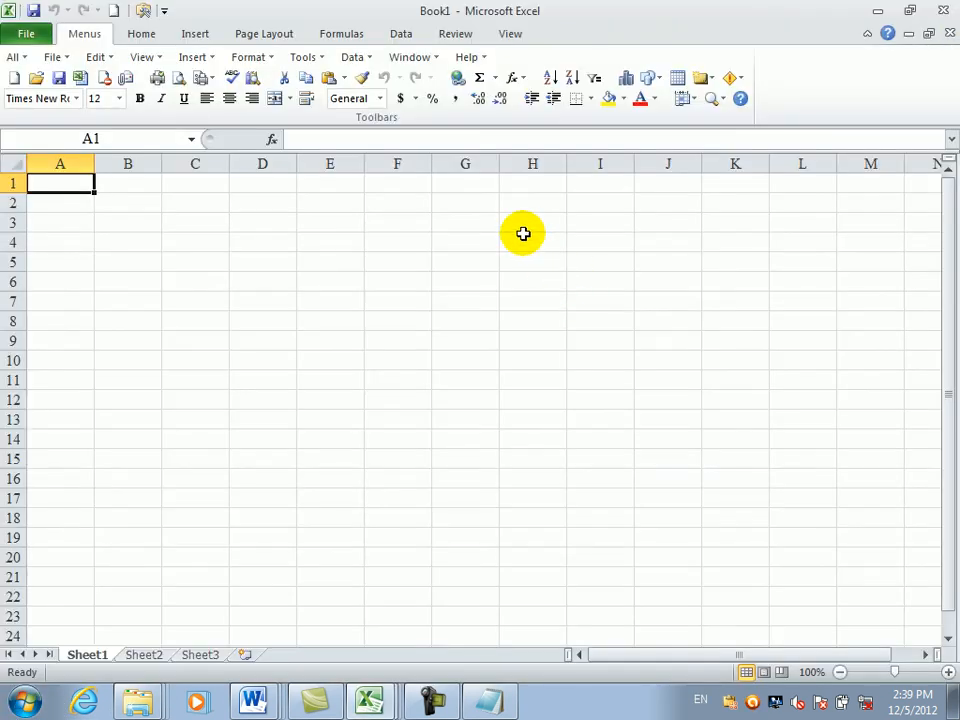
click(146, 12)
click(154, 60)
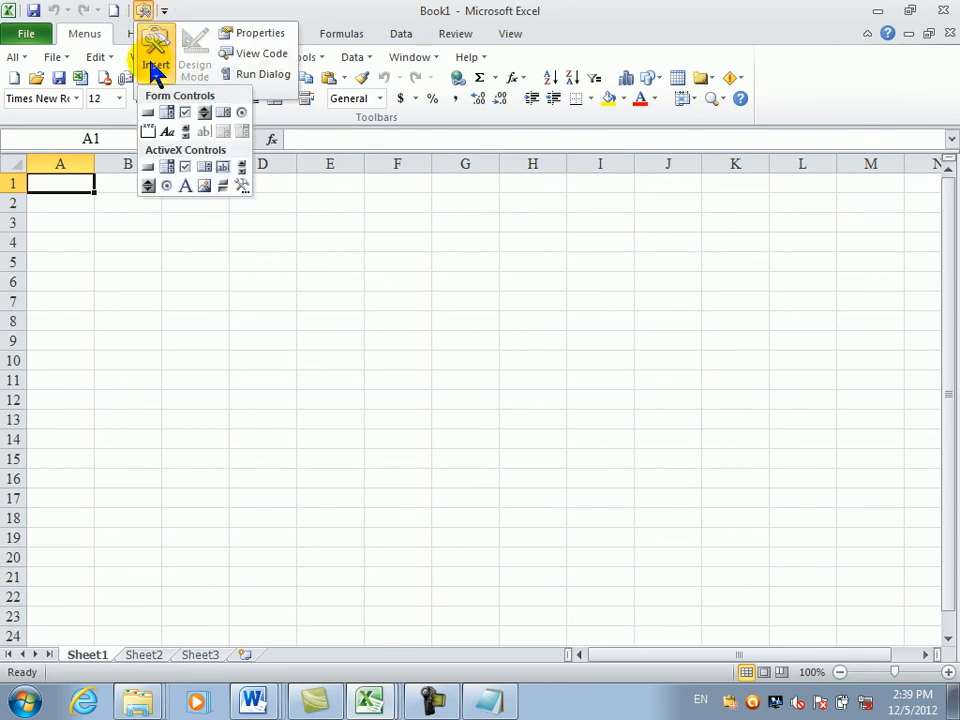
click(148, 166)
drag(336, 213, 506, 329)
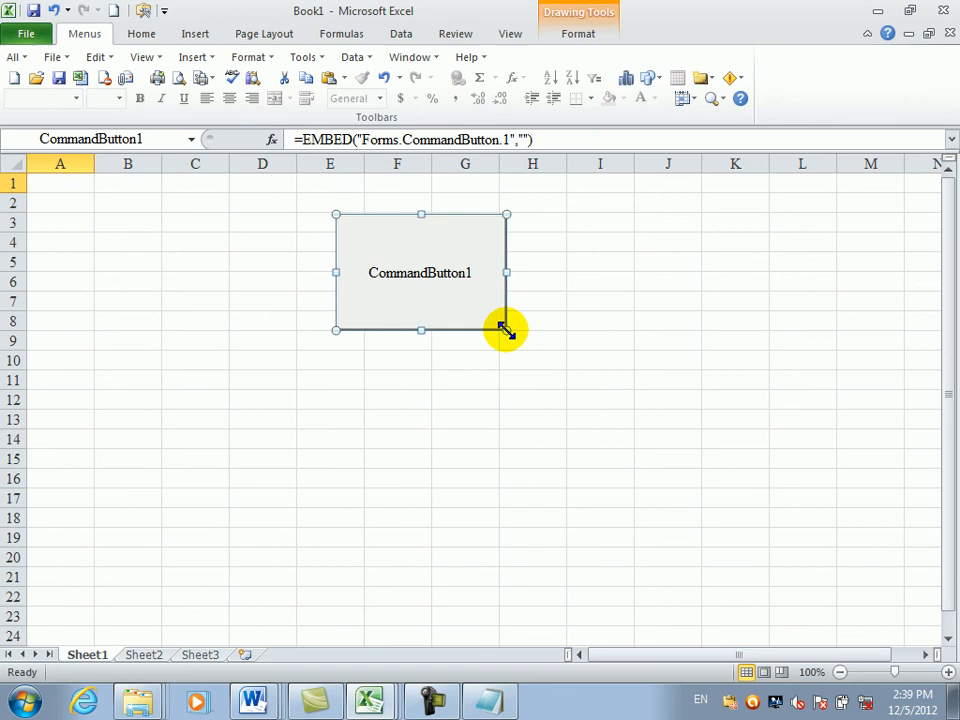
Try to bring up the command button's own context options on the worksheet
right_click(421, 260)
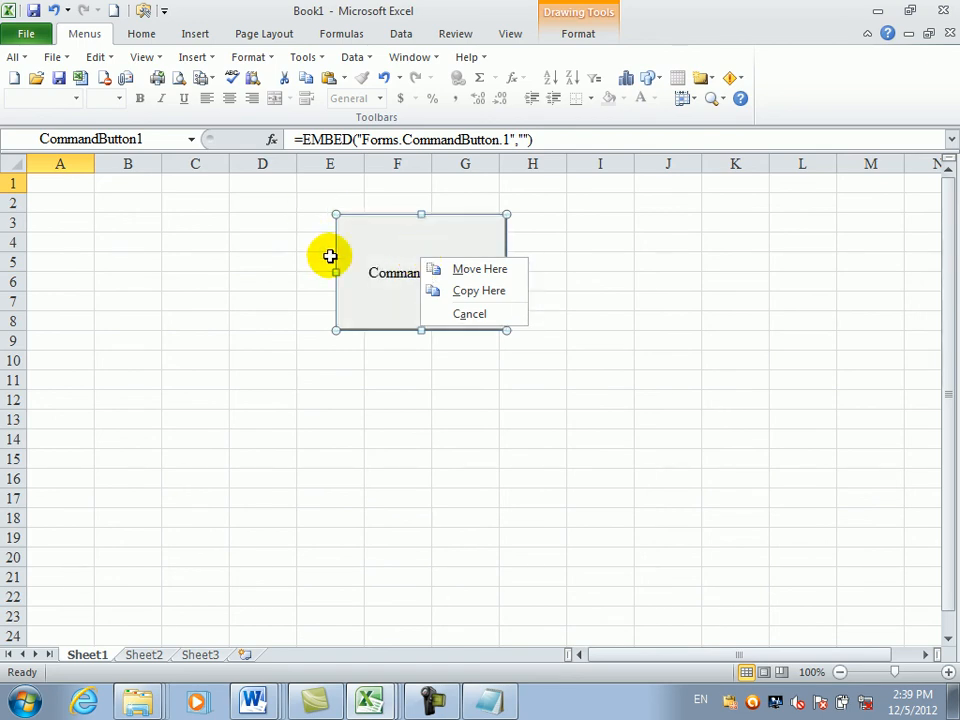
right_click(360, 252)
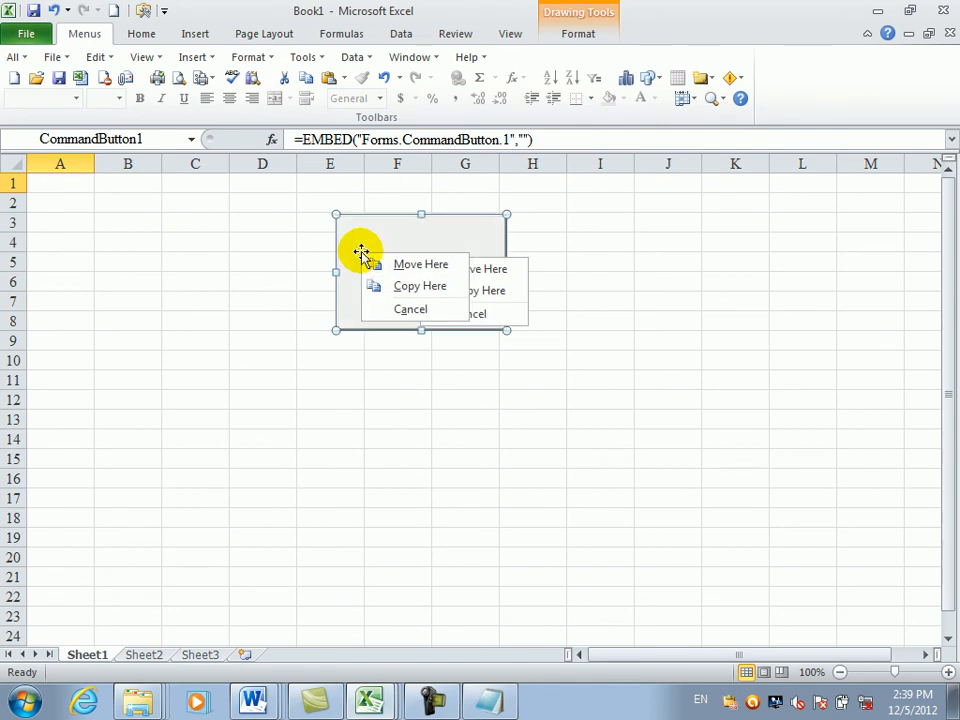
right_click(421, 232)
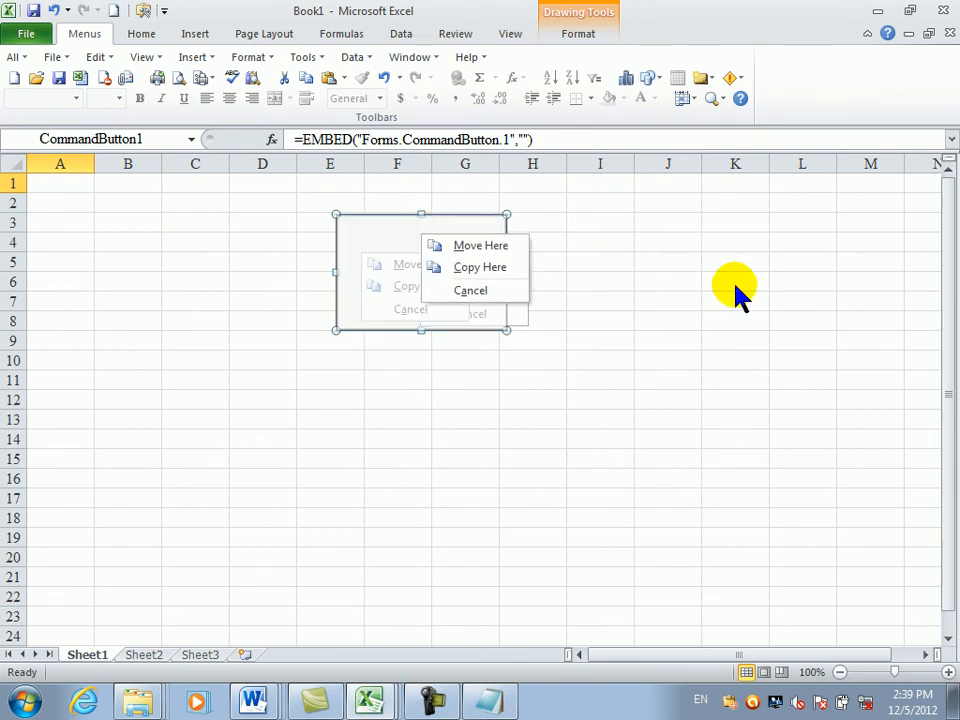
click(742, 297)
right_click(438, 276)
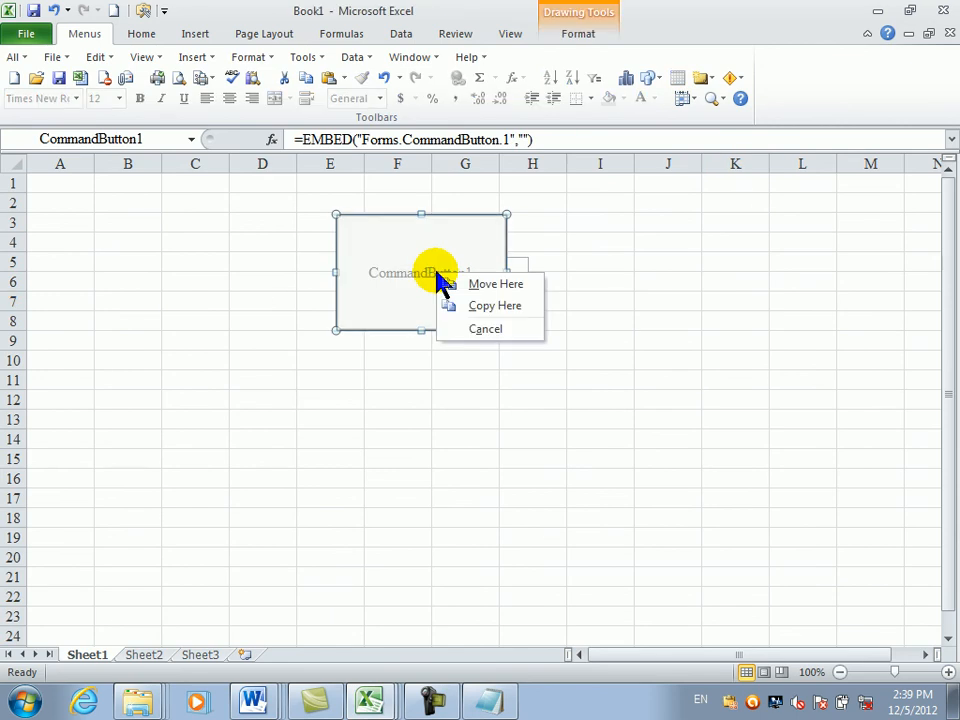
right_click(420, 259)
Open the command button's Click procedure in the VBA editor and return to the worksheet
click(420, 258)
right_click(384, 256)
right_click(384, 256)
right_click(384, 256)
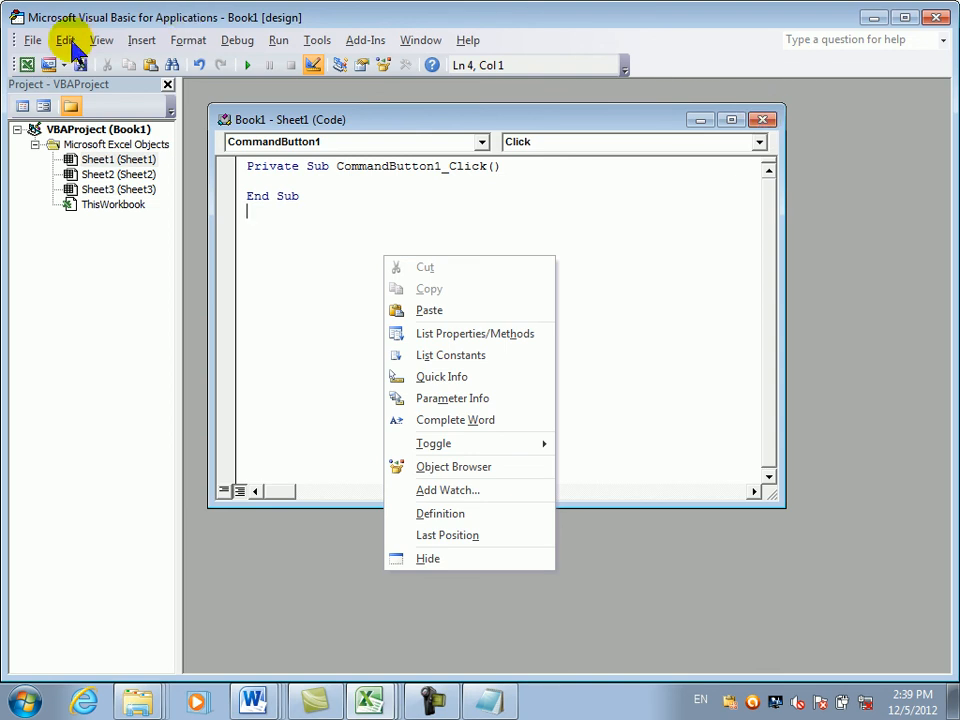
click(27, 64)
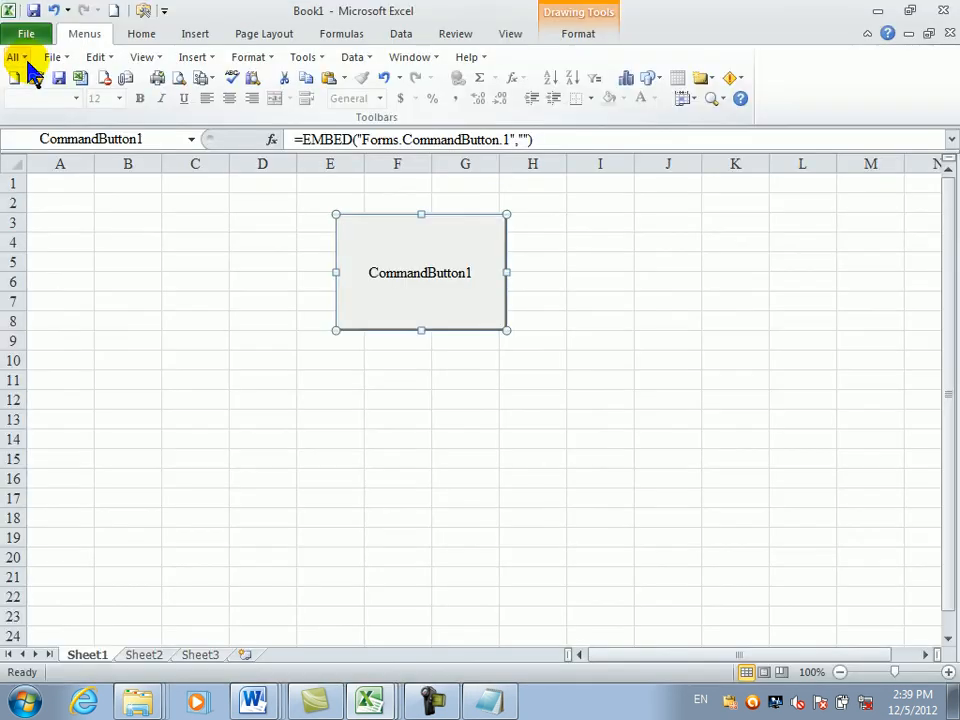
Try again to reach the command button's context options, then dismiss the leftover move and copy choices
right_click(405, 280)
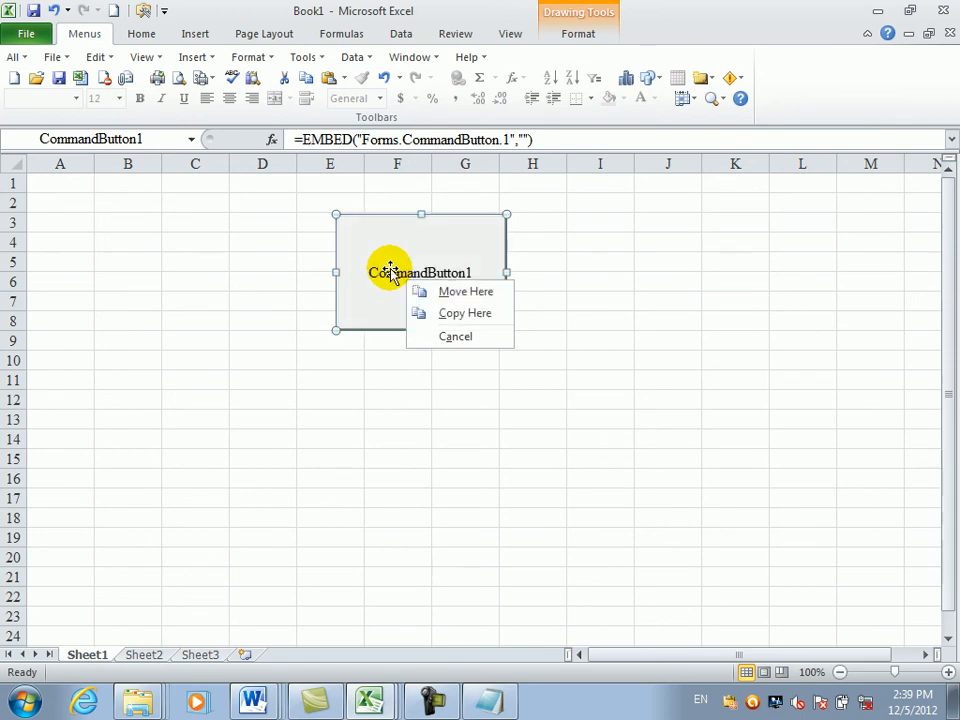
right_click(376, 251)
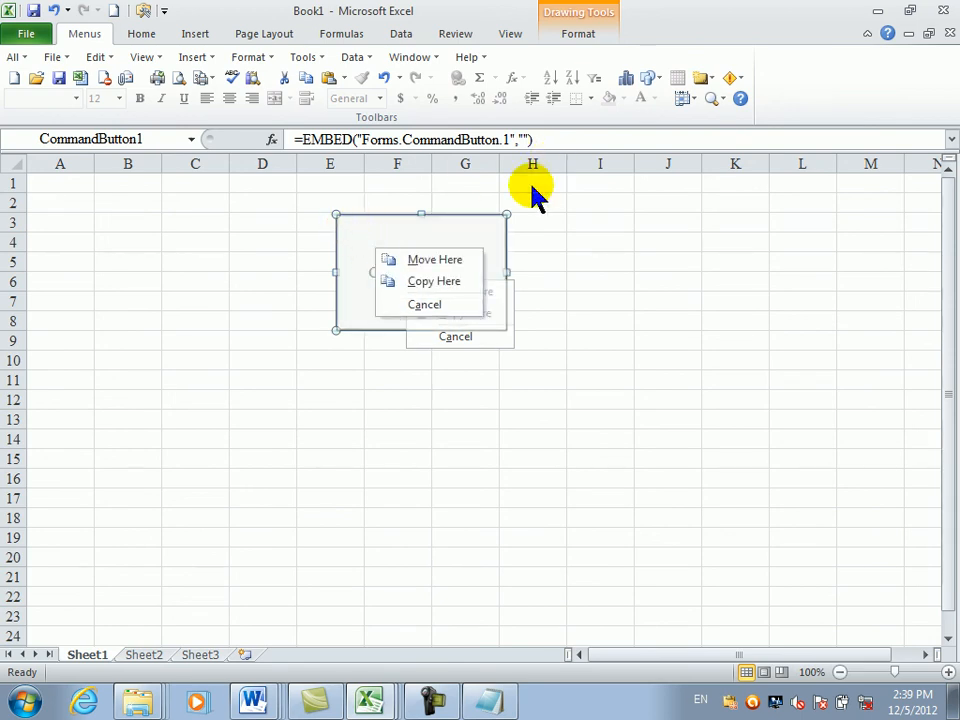
right_click(491, 212)
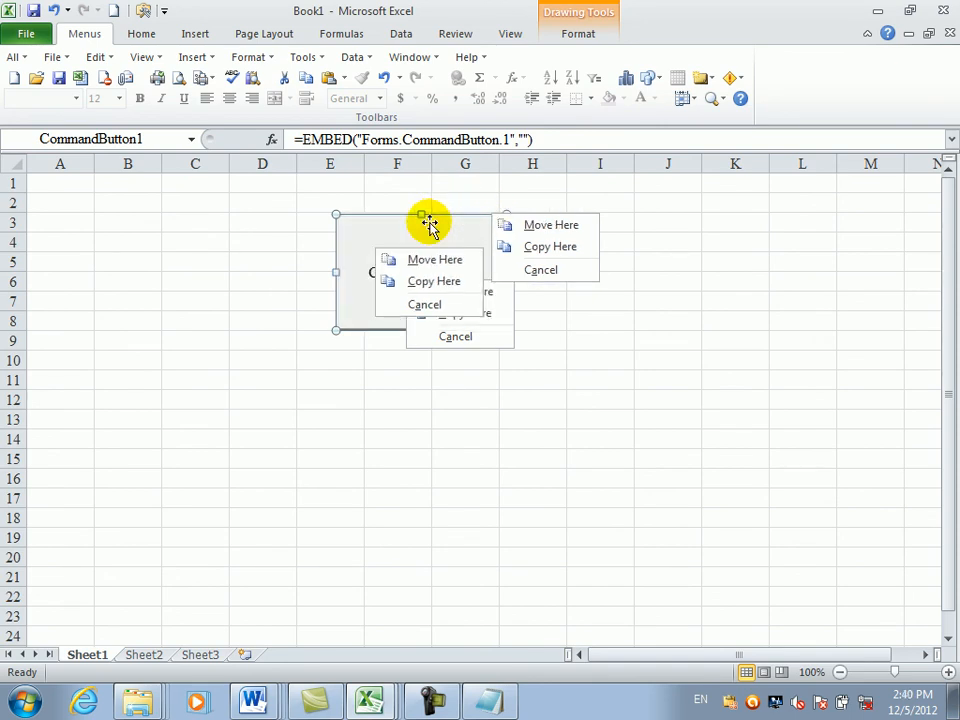
right_click(368, 242)
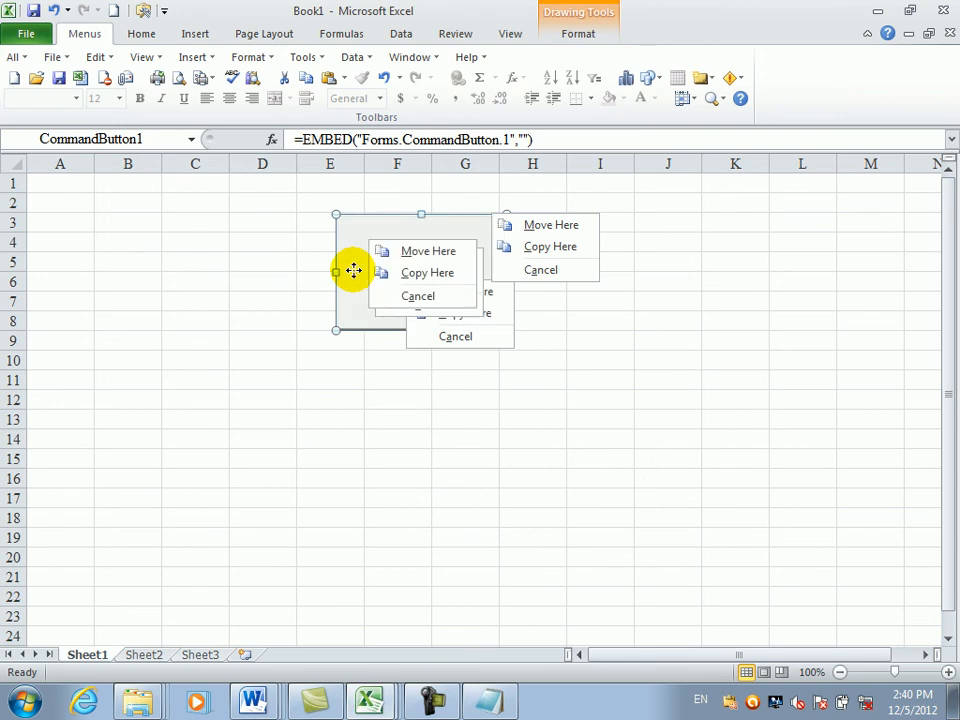
click(693, 392)
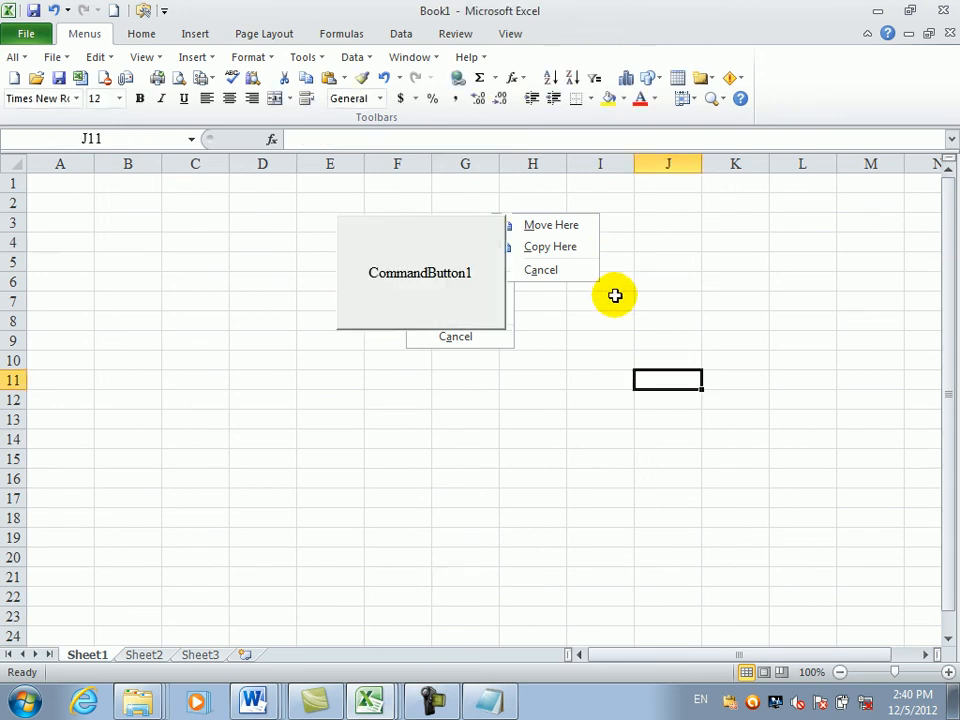
click(575, 334)
click(275, 435)
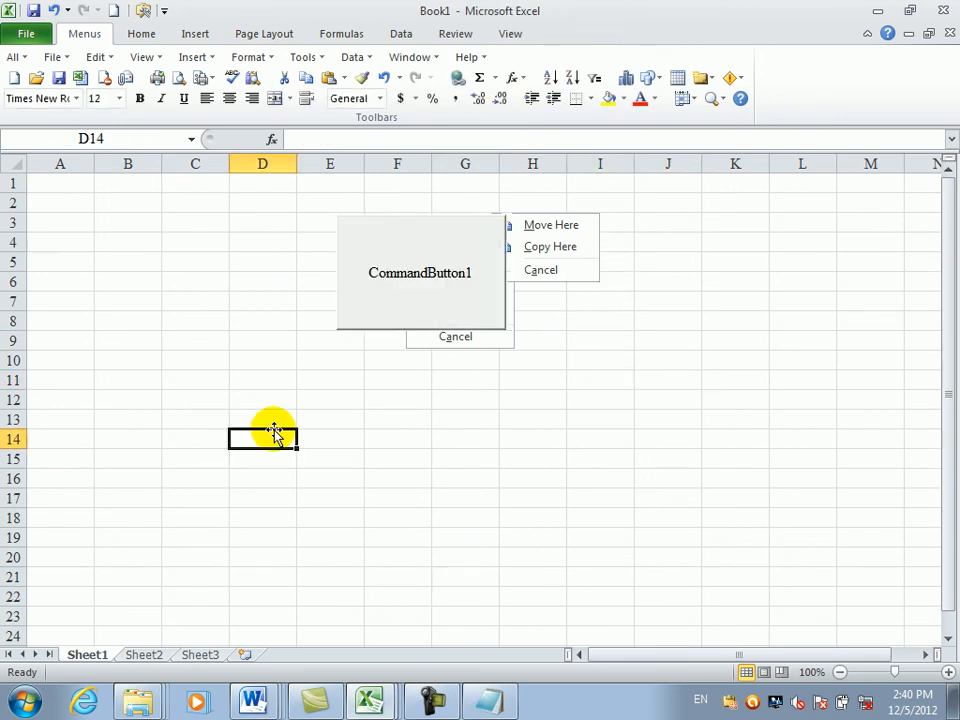
click(447, 344)
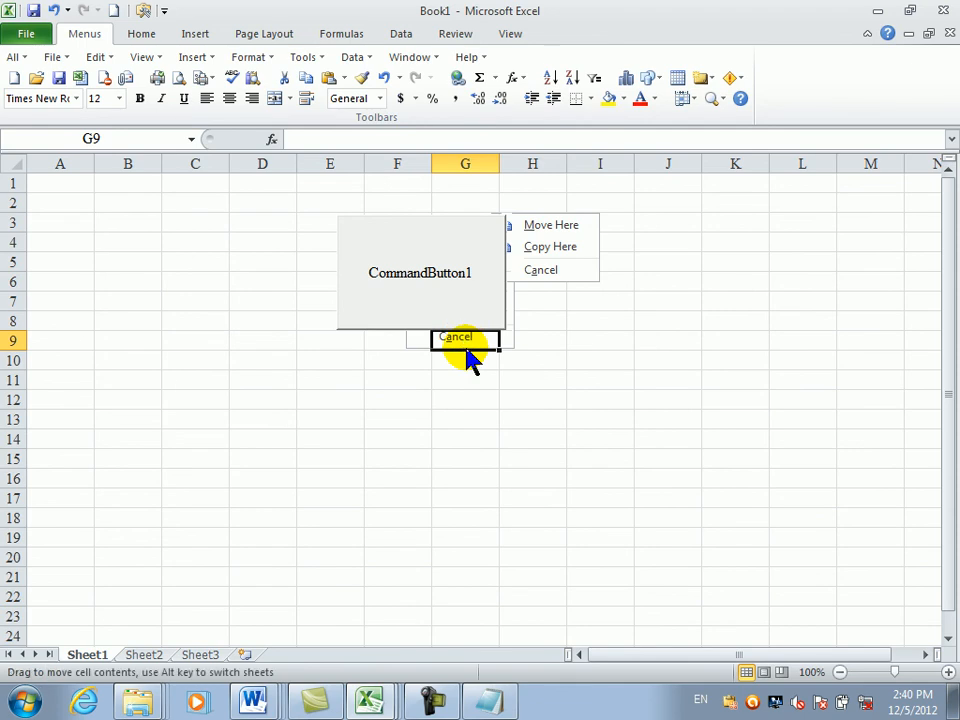
Add an empty KeyPress event procedure for the command button in Sheet1's code and return to the worksheet
double_click(412, 258)
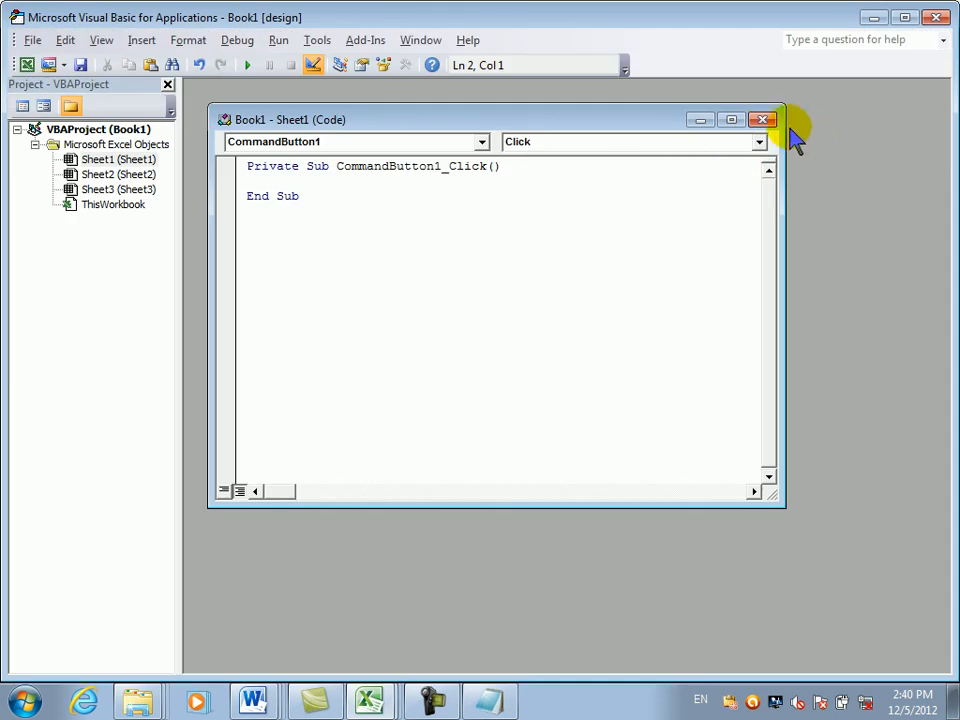
click(759, 143)
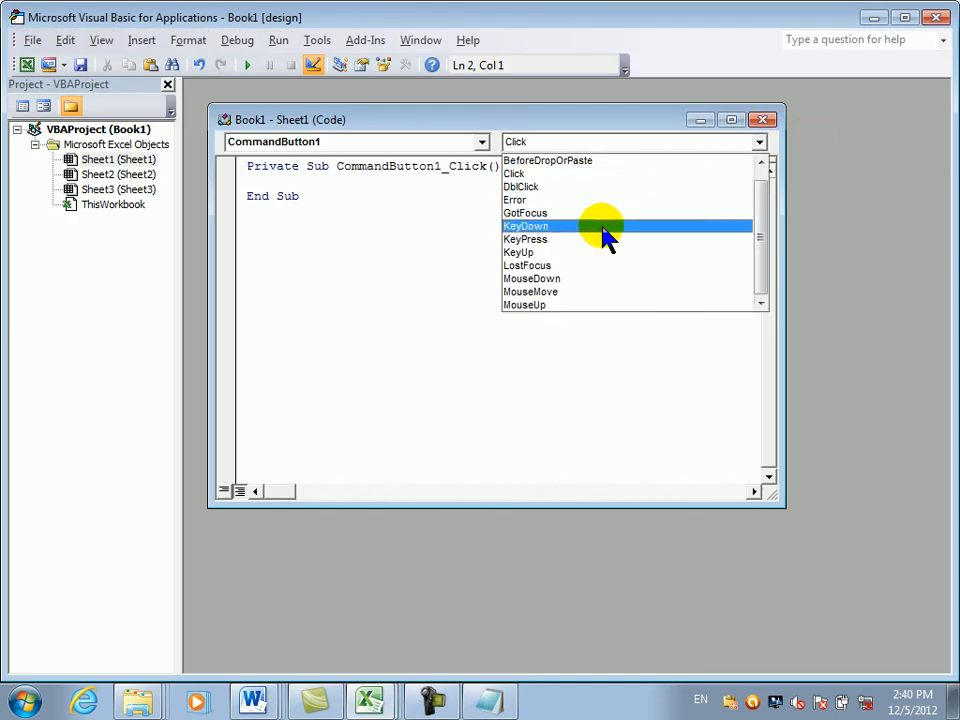
click(580, 248)
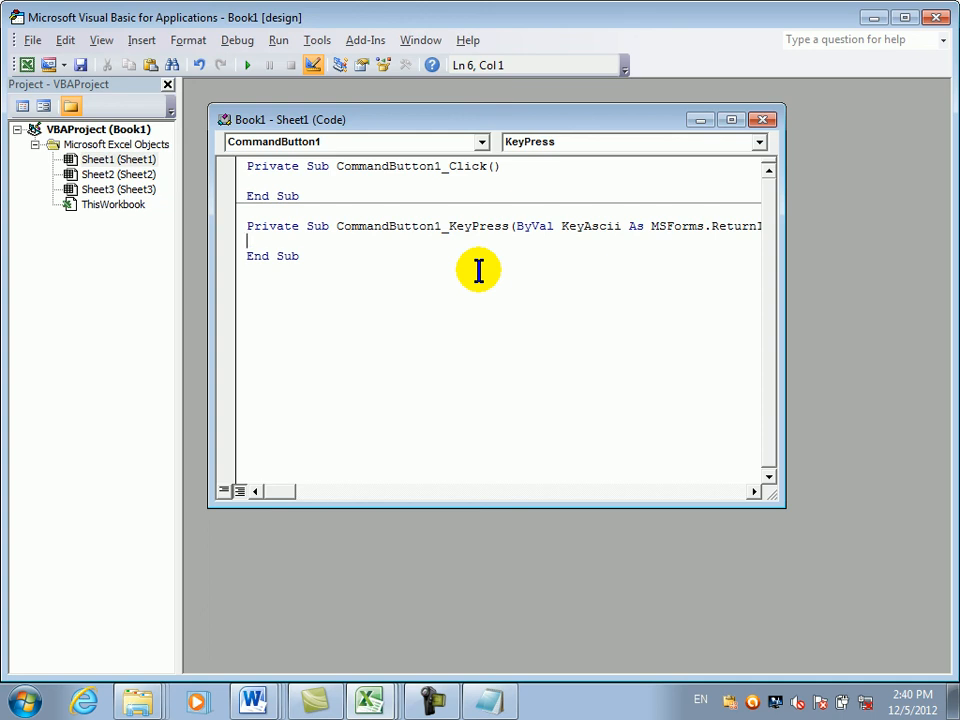
click(27, 65)
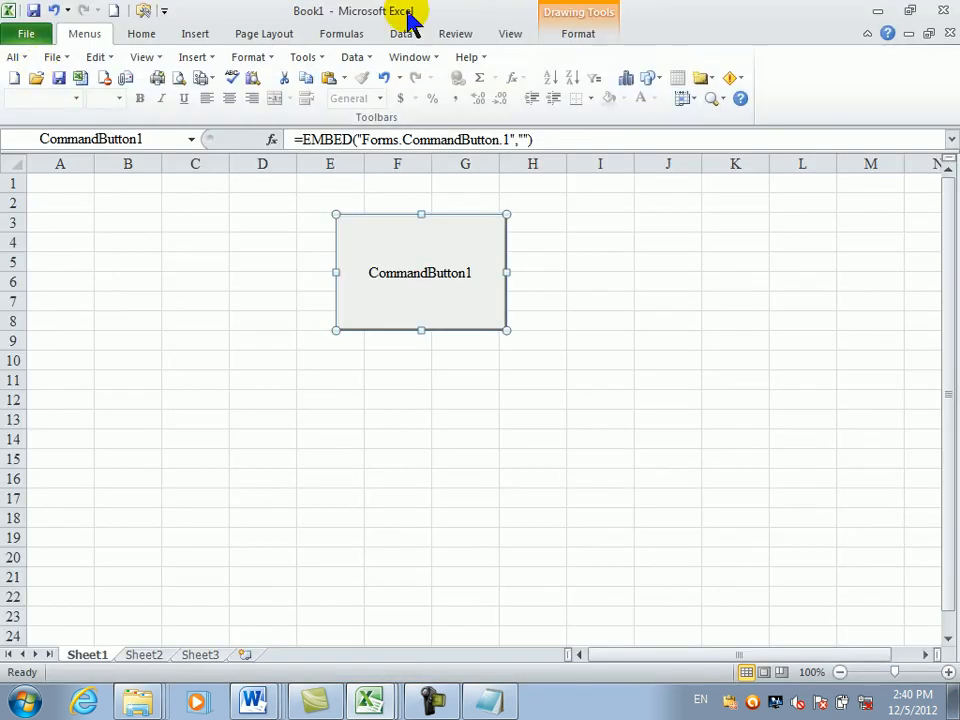
Try once more to get the command button's context options and deselect the button
right_click(408, 277)
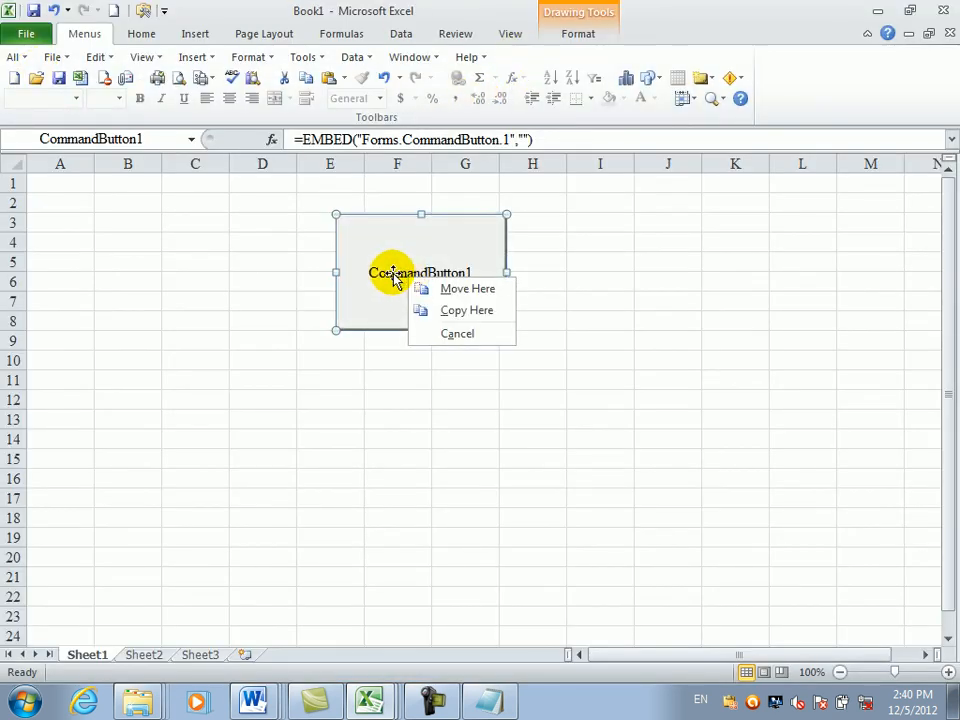
click(375, 273)
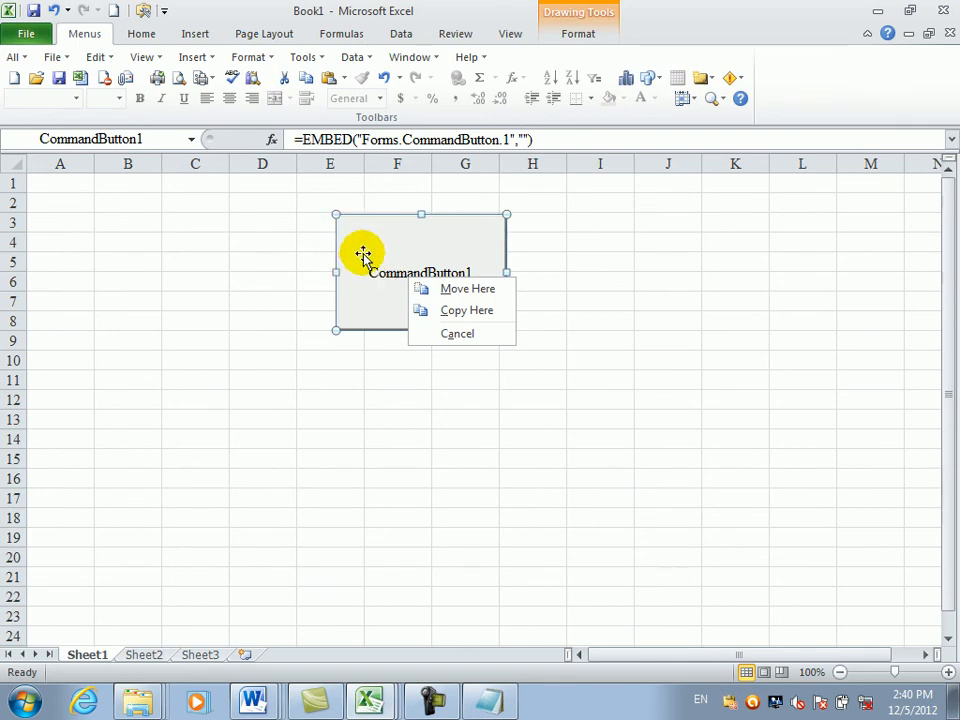
click(701, 287)
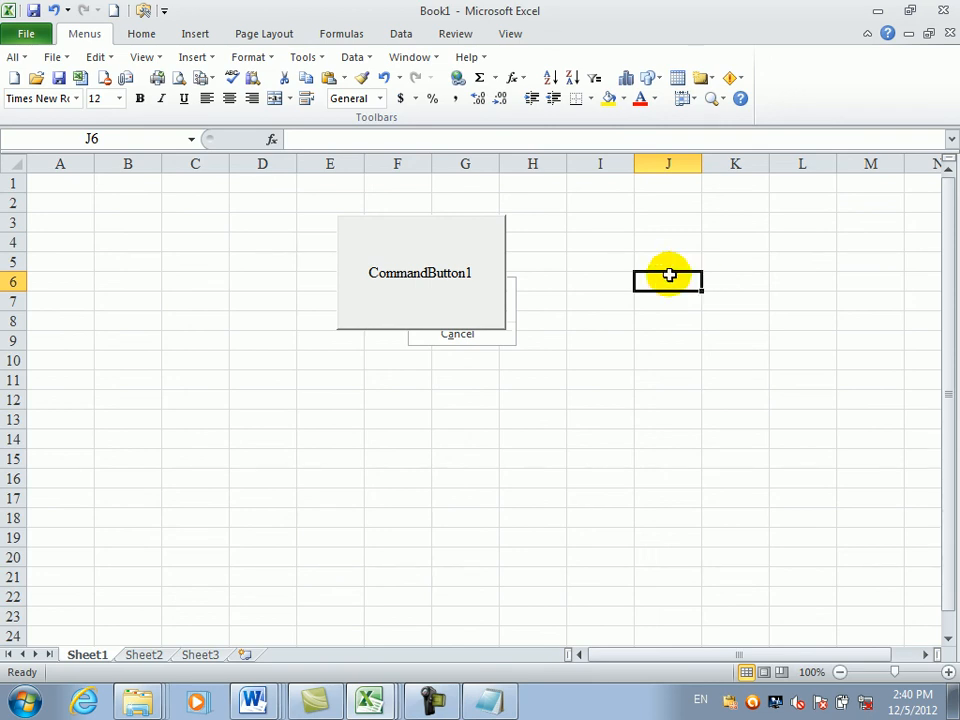
click(805, 345)
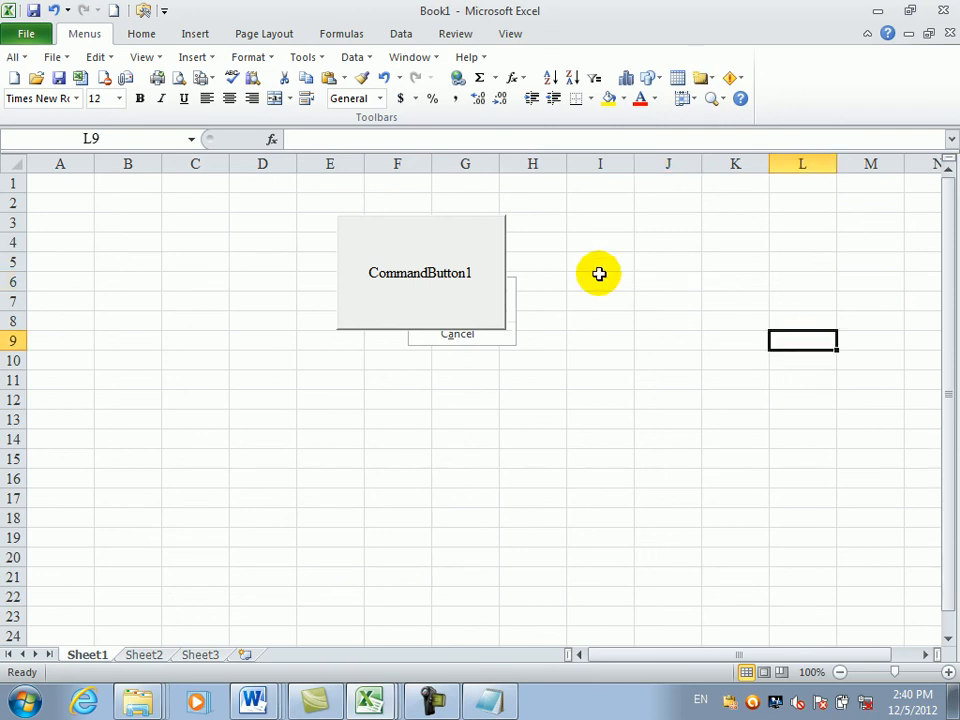